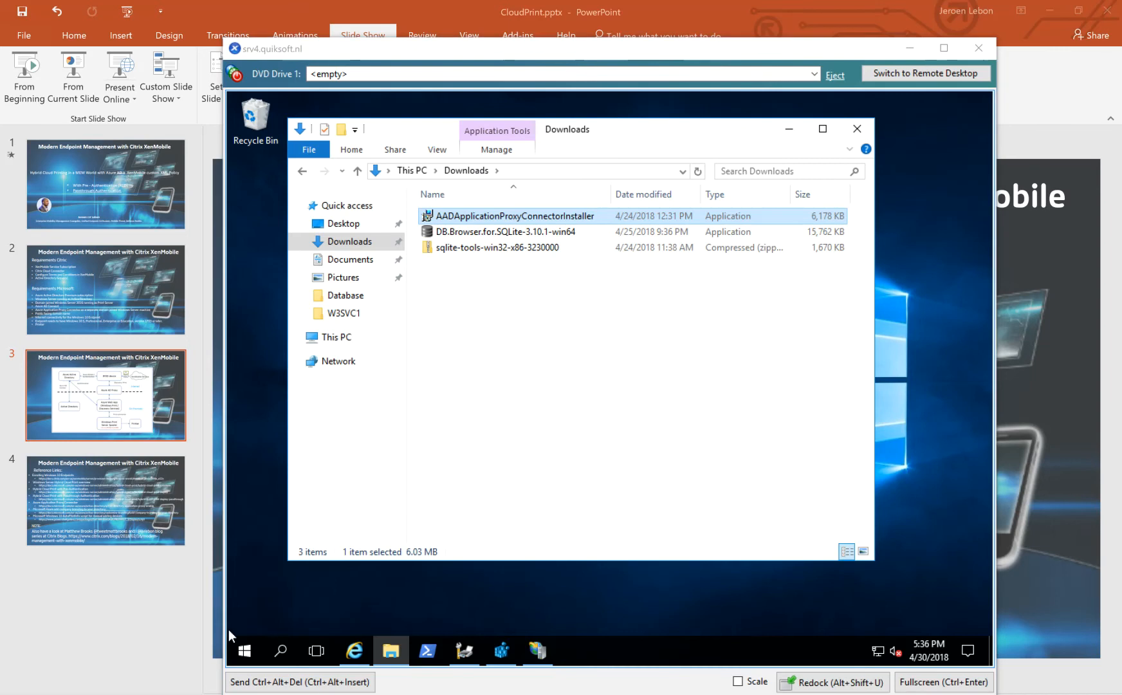
Switch to the Azure portal and open the Application proxy page of Azure Active Directory to check its connectors.
{"action": "left_click", "coordinate": [242, 643]}
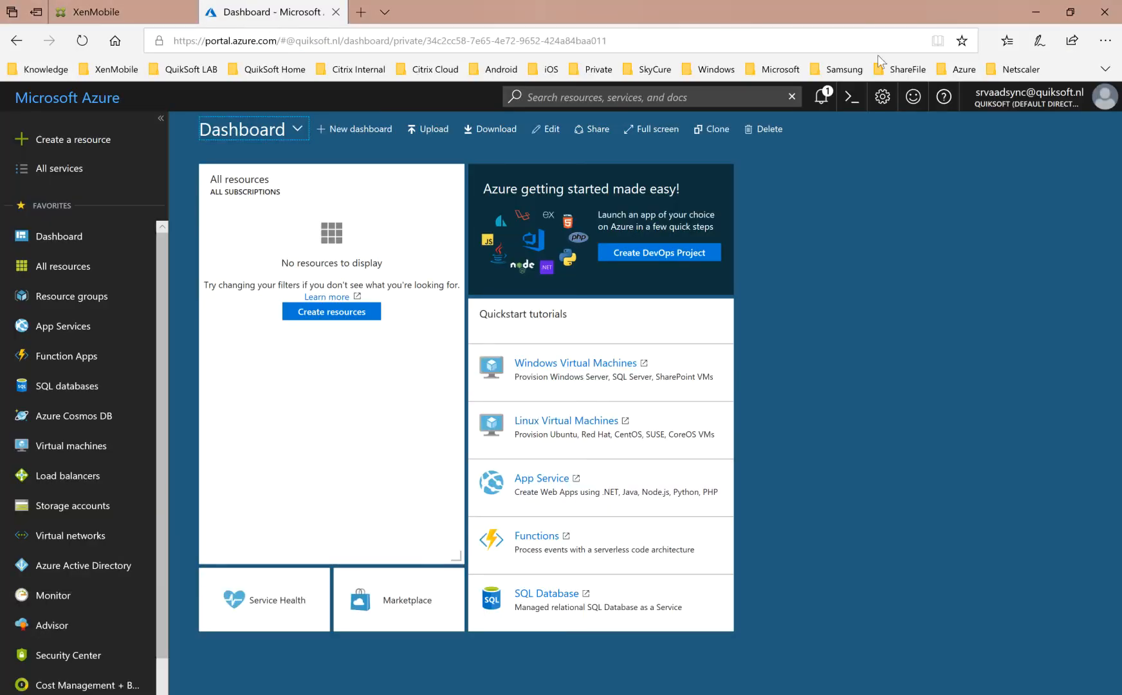
{"action": "left_click", "coordinate": [97, 573]}
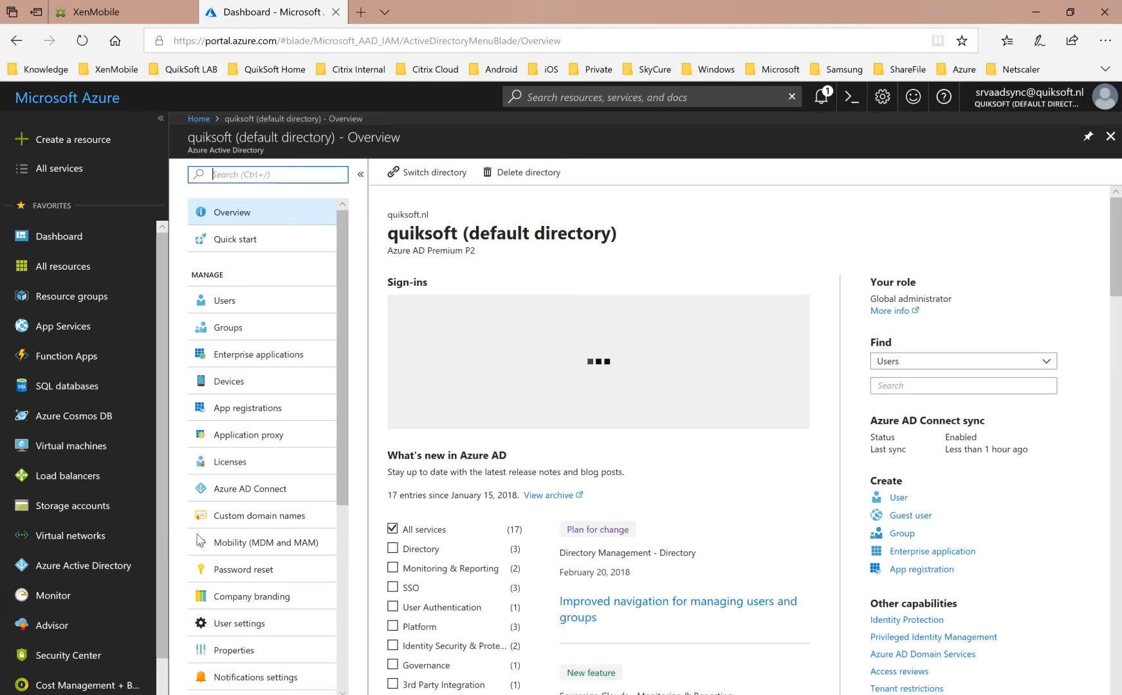
{"action": "left_click", "coordinate": [259, 440]}
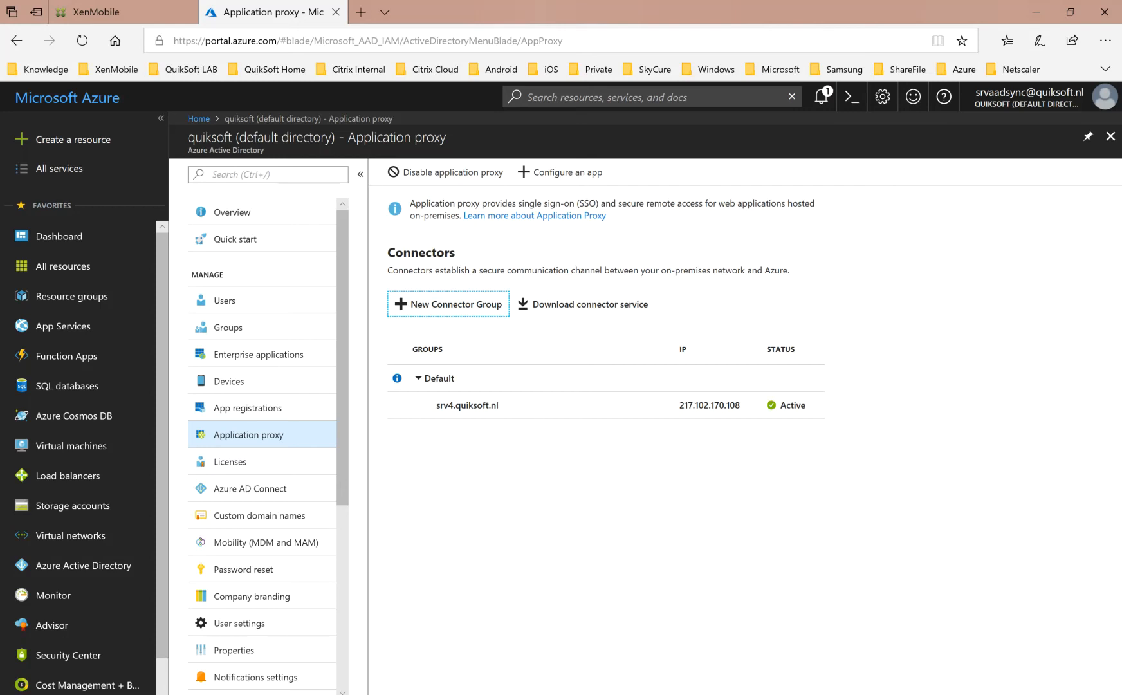
Switch to the srv4.quiksoft.nl console and maximize the Downloads folder containing the AADApplicationProxyConnectorInstaller file.
{"action": "left_click", "coordinate": [458, 694]}
{"action": "left_click", "coordinate": [564, 662]}
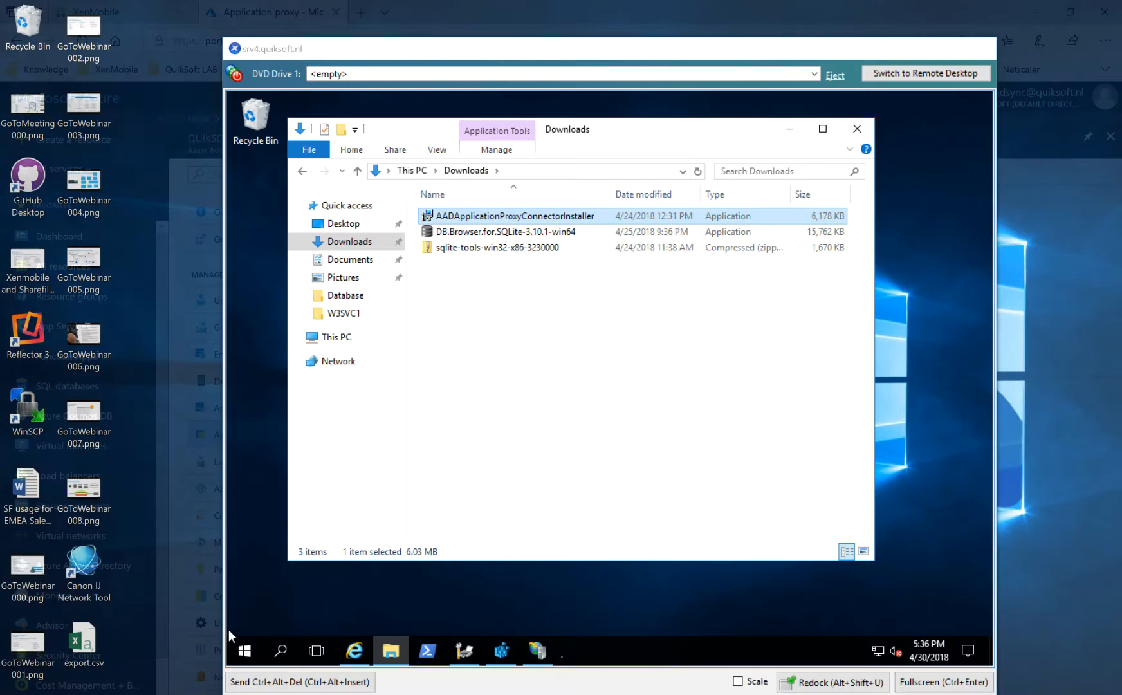
{"action": "left_click", "coordinate": [535, 356]}
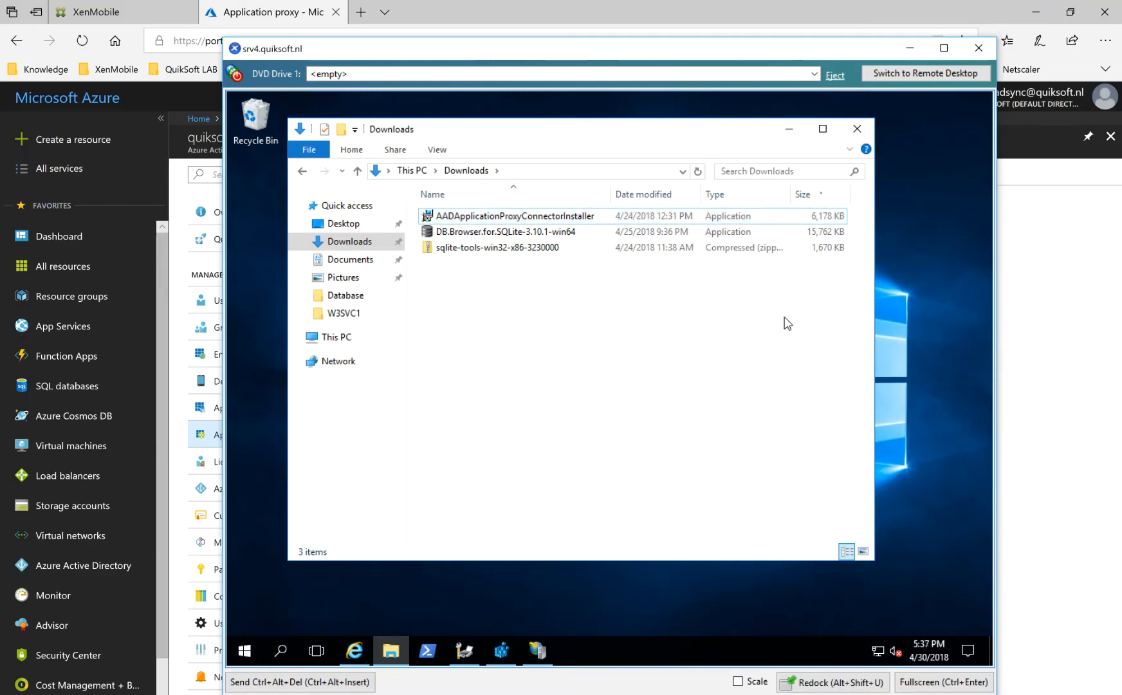
{"action": "left_click", "coordinate": [823, 128]}
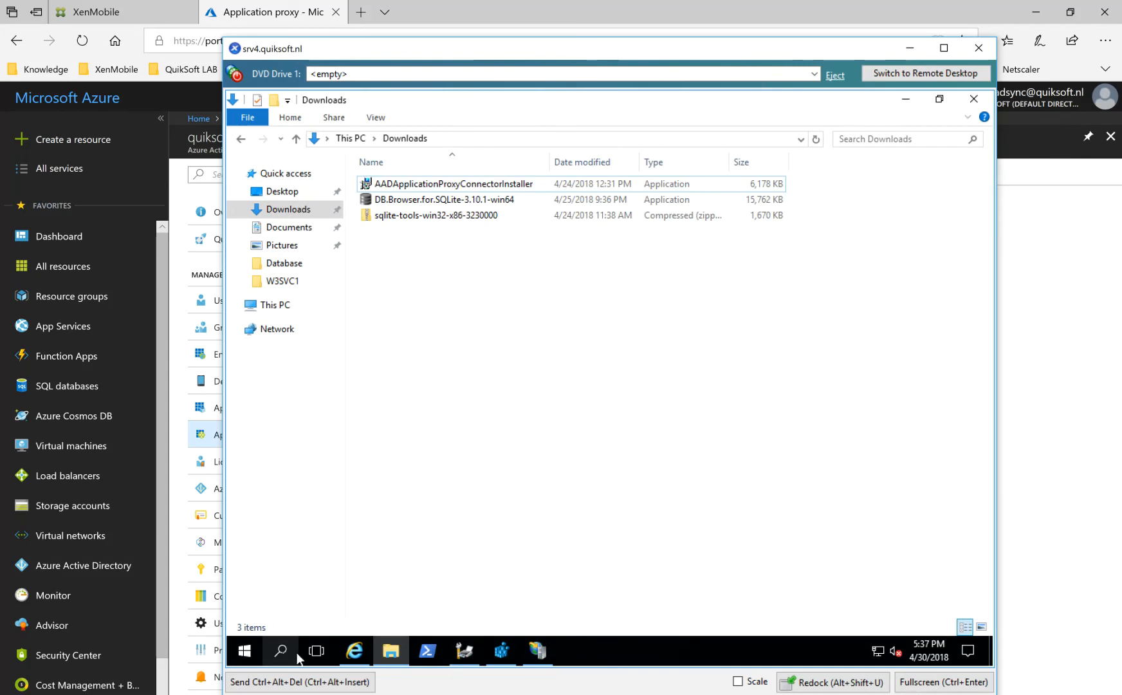
Launch the Add Roles and Features wizard from Server Manager and advance to the server roles with a role-based installation on srv4.quiksoft.nl.
{"action": "left_click", "coordinate": [252, 650]}
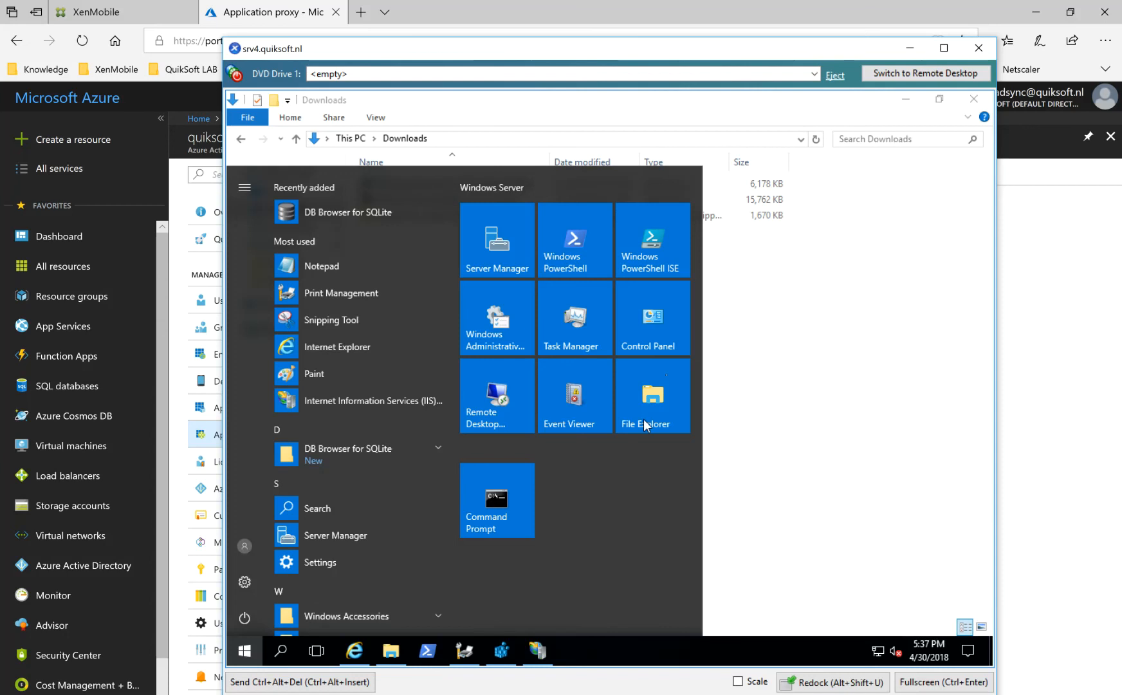
{"action": "left_click", "coordinate": [492, 242]}
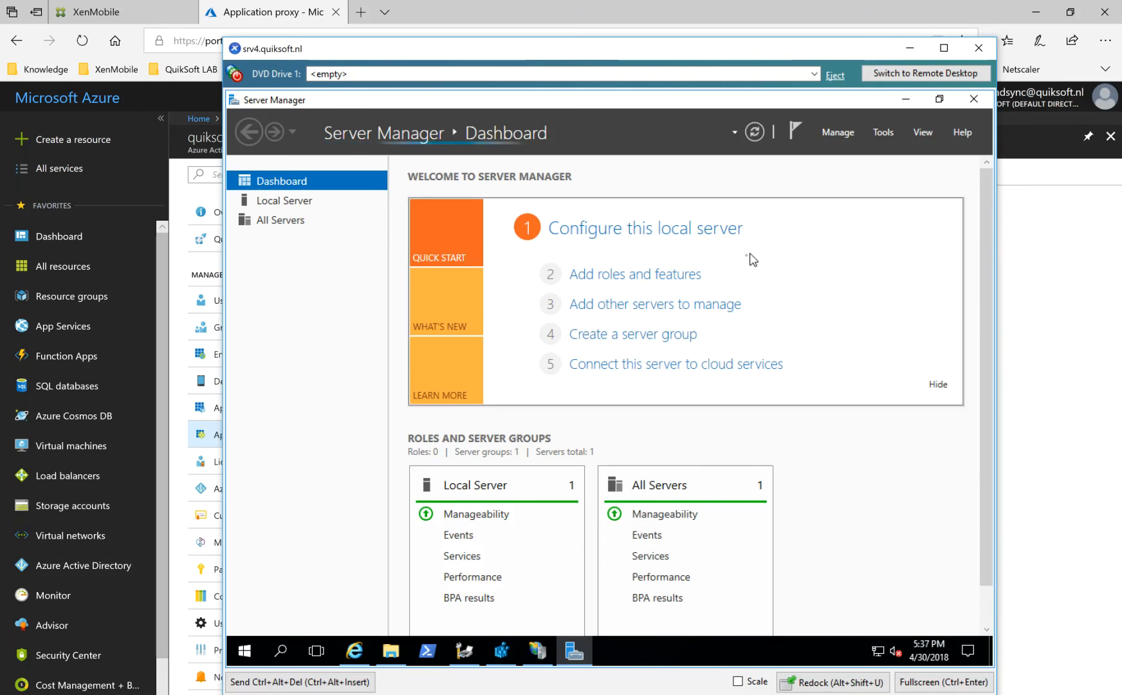
{"action": "left_click", "coordinate": [855, 133]}
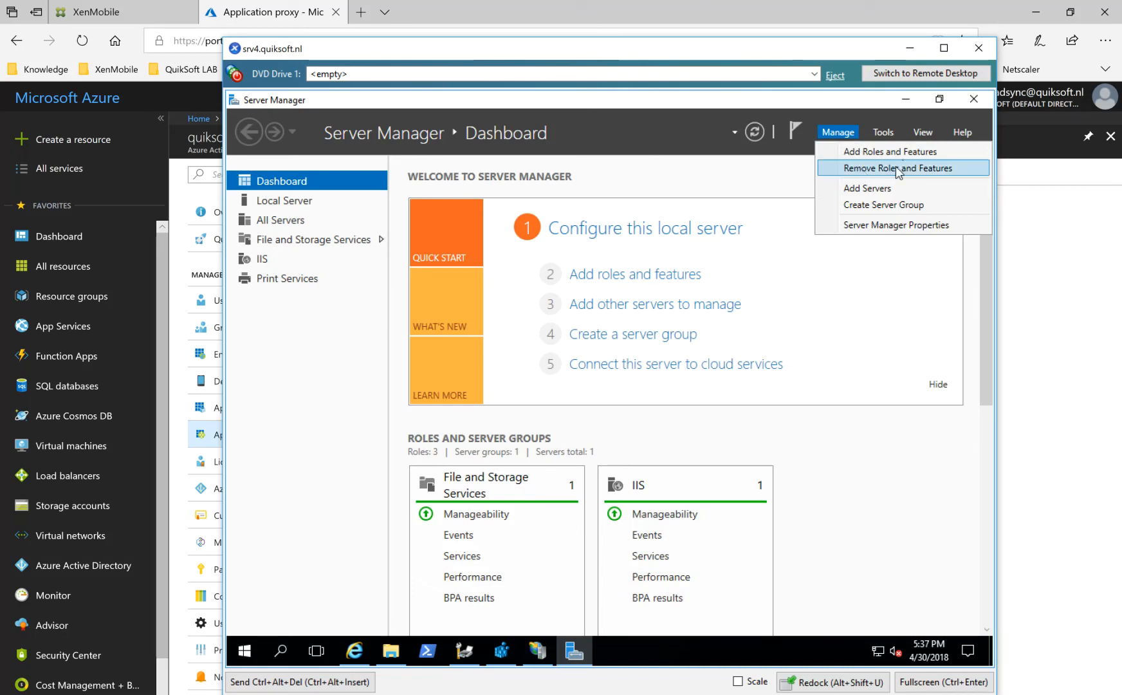
{"action": "left_click", "coordinate": [919, 152]}
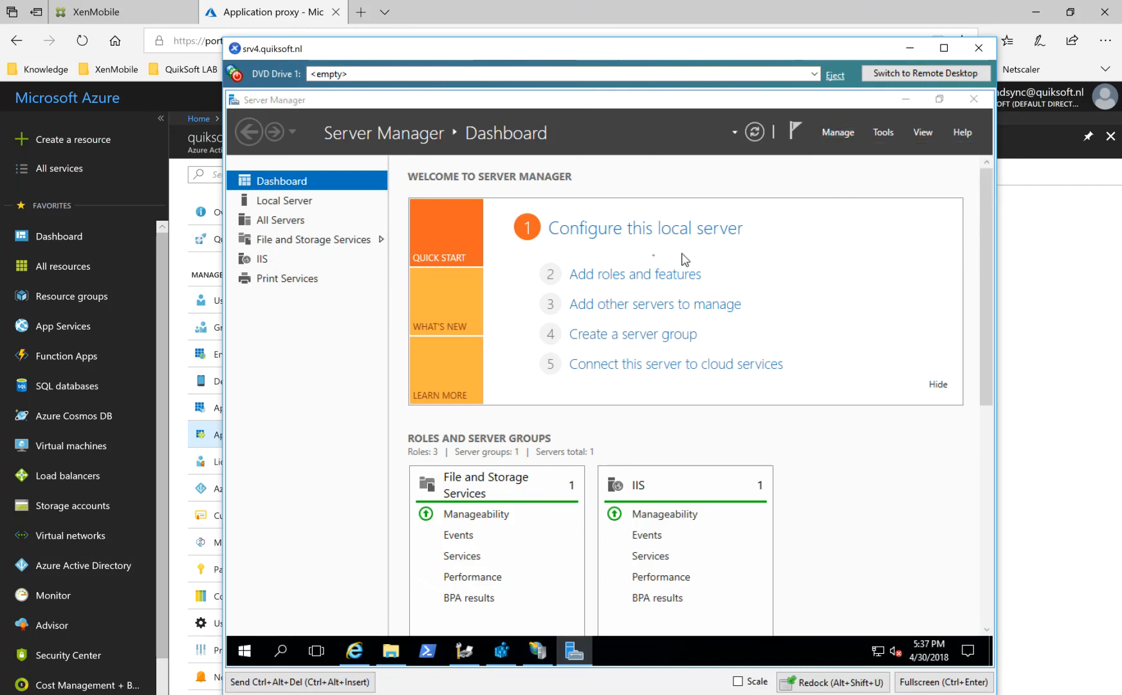
{"action": "left_click", "coordinate": [748, 611]}
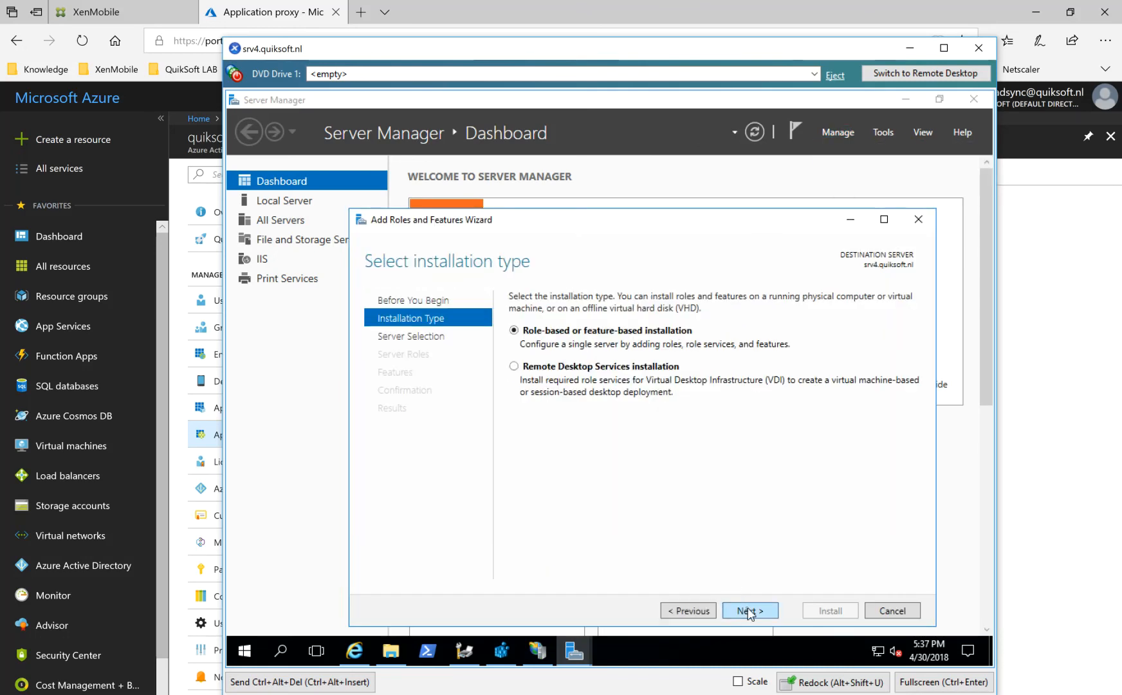
{"action": "left_click", "coordinate": [749, 610]}
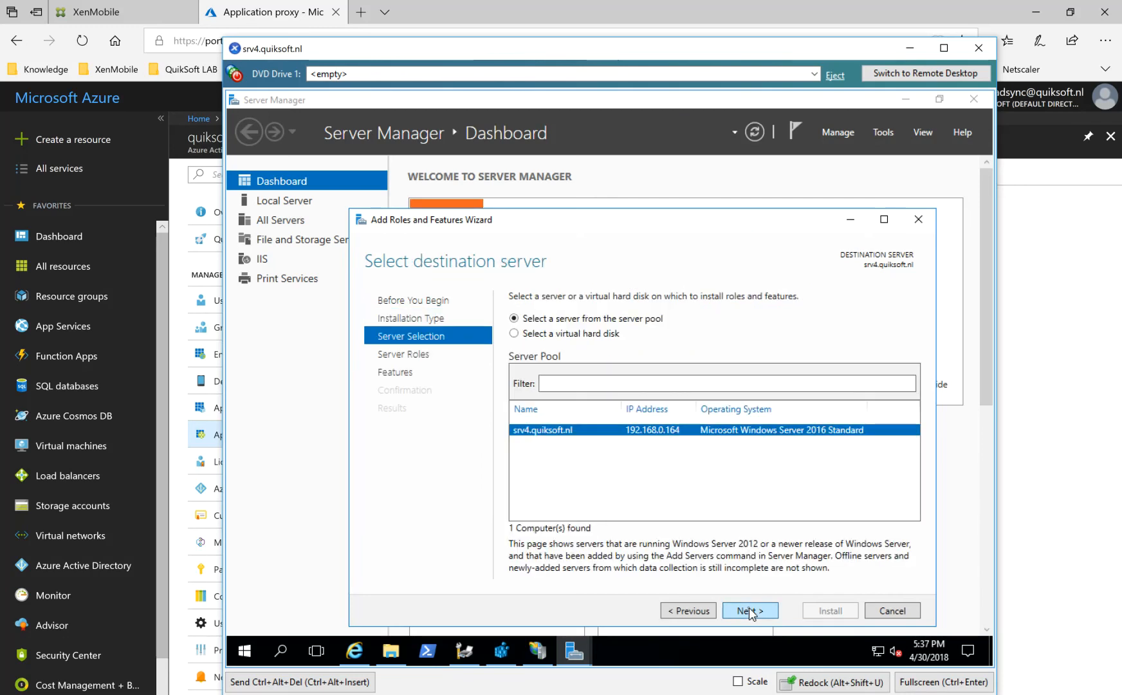
{"action": "left_click", "coordinate": [749, 610]}
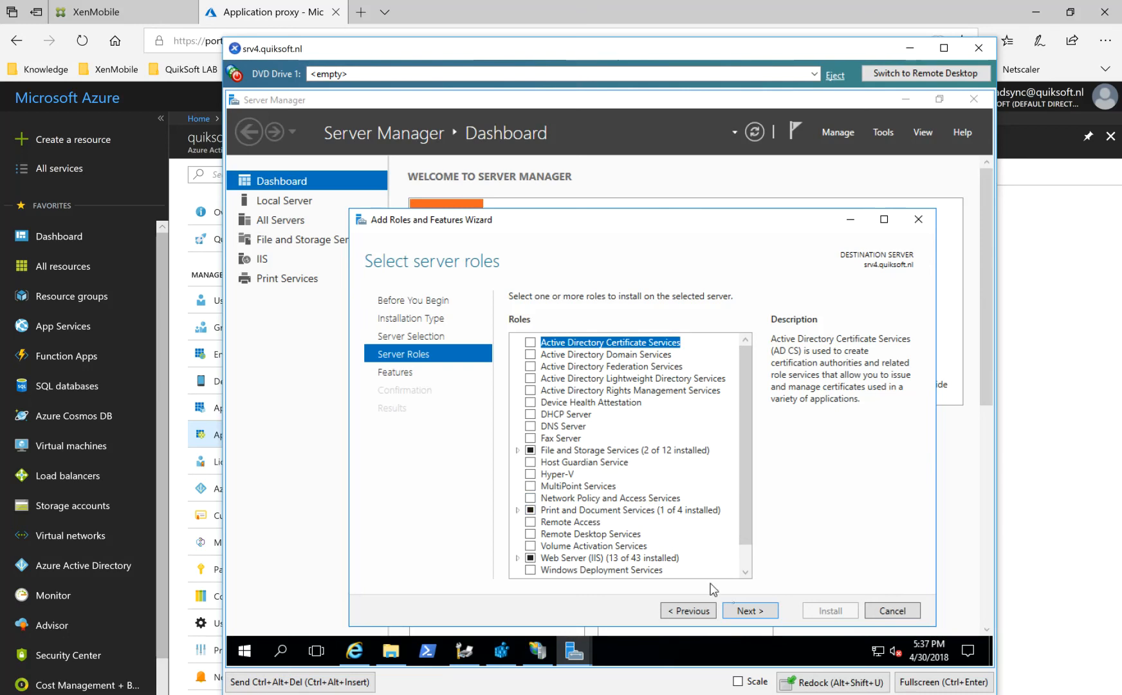
Examine the Print and Document Services role services and the features list, and close the wizard, Server Manager and the Downloads folder.
{"action": "left_click", "coordinate": [517, 510]}
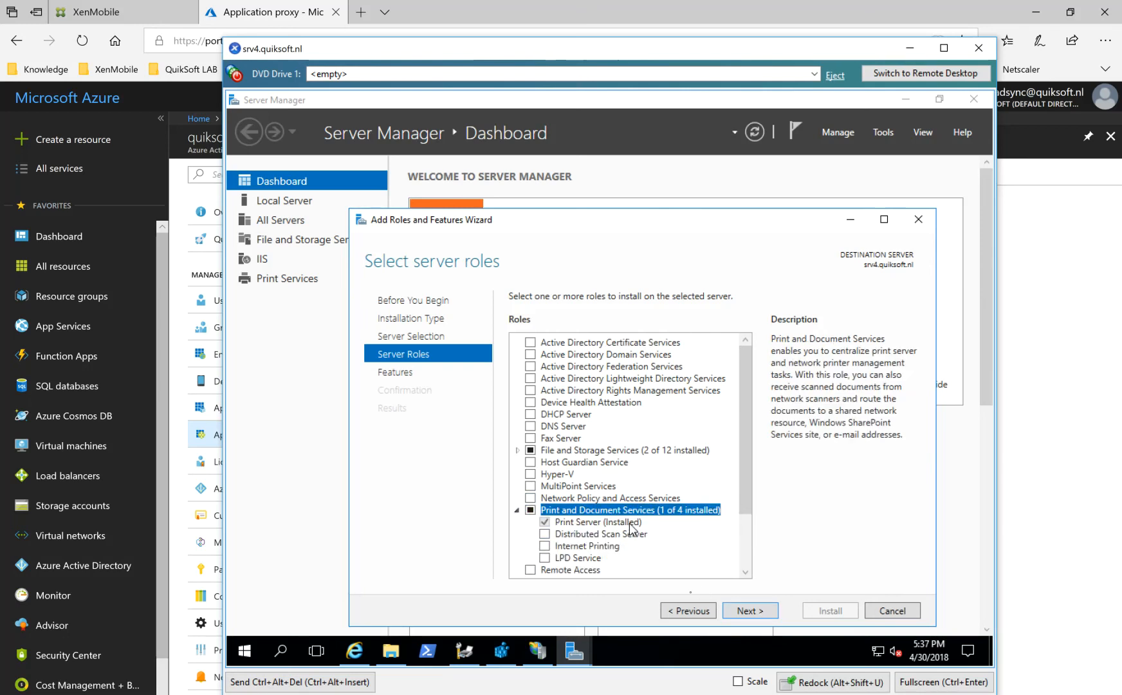
{"action": "left_click", "coordinate": [750, 611]}
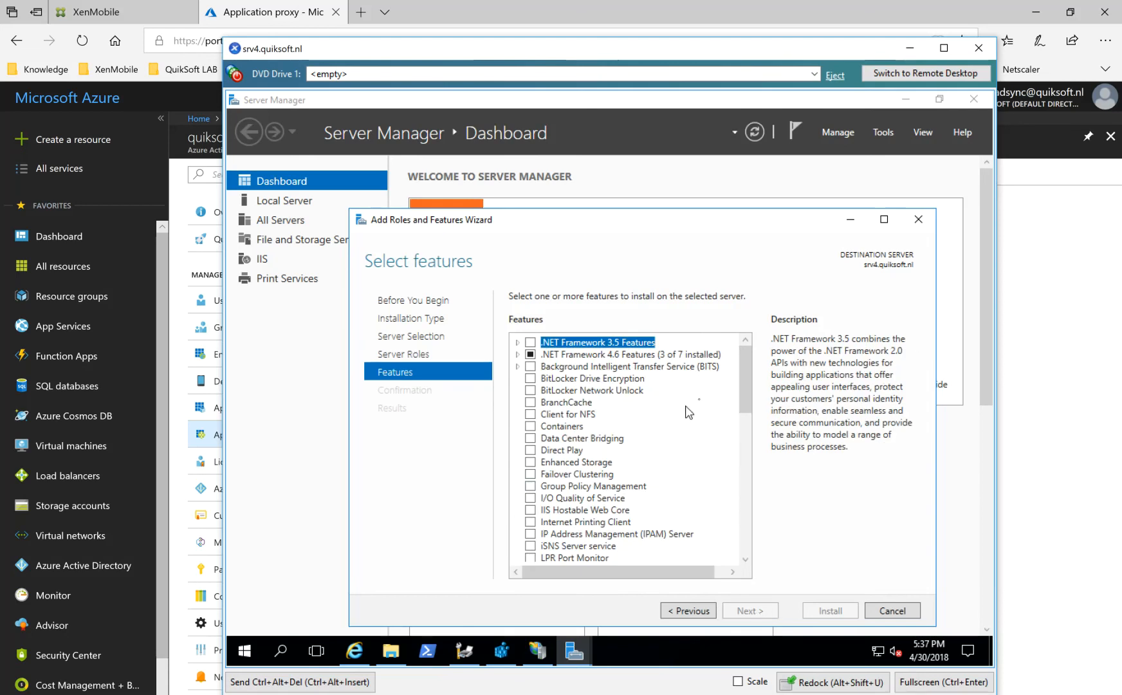
{"action": "left_click_drag", "start_coordinate": [749, 385], "coordinate": [749, 490]}
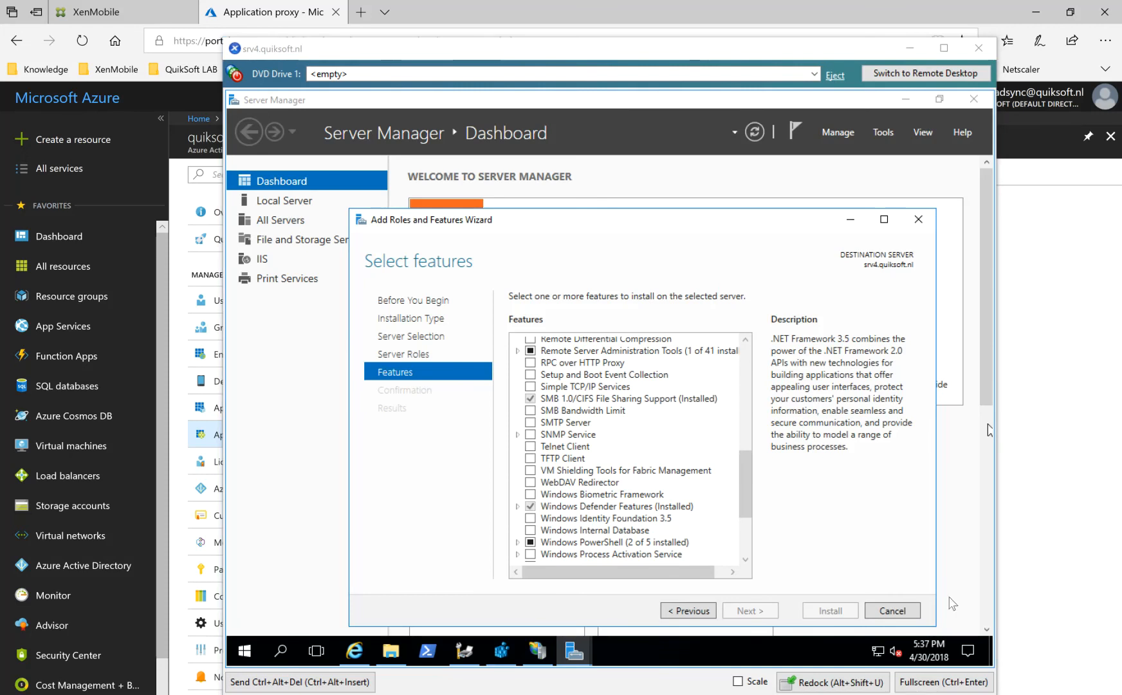
{"action": "left_click", "coordinate": [905, 612]}
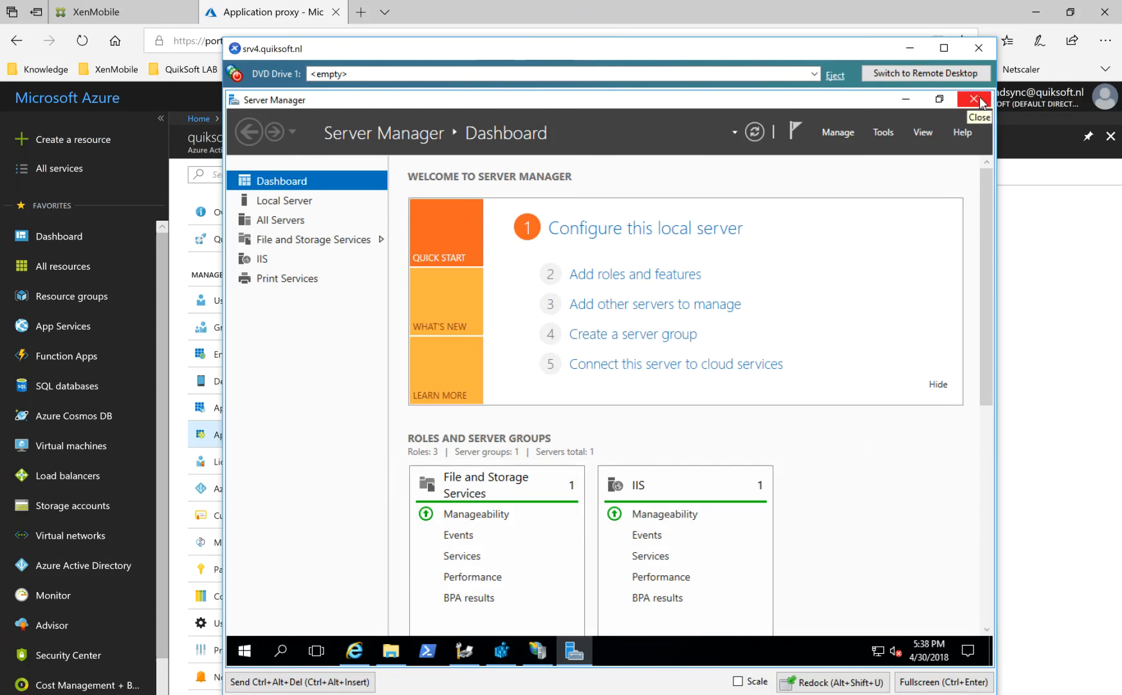
{"action": "left_click", "coordinate": [978, 98]}
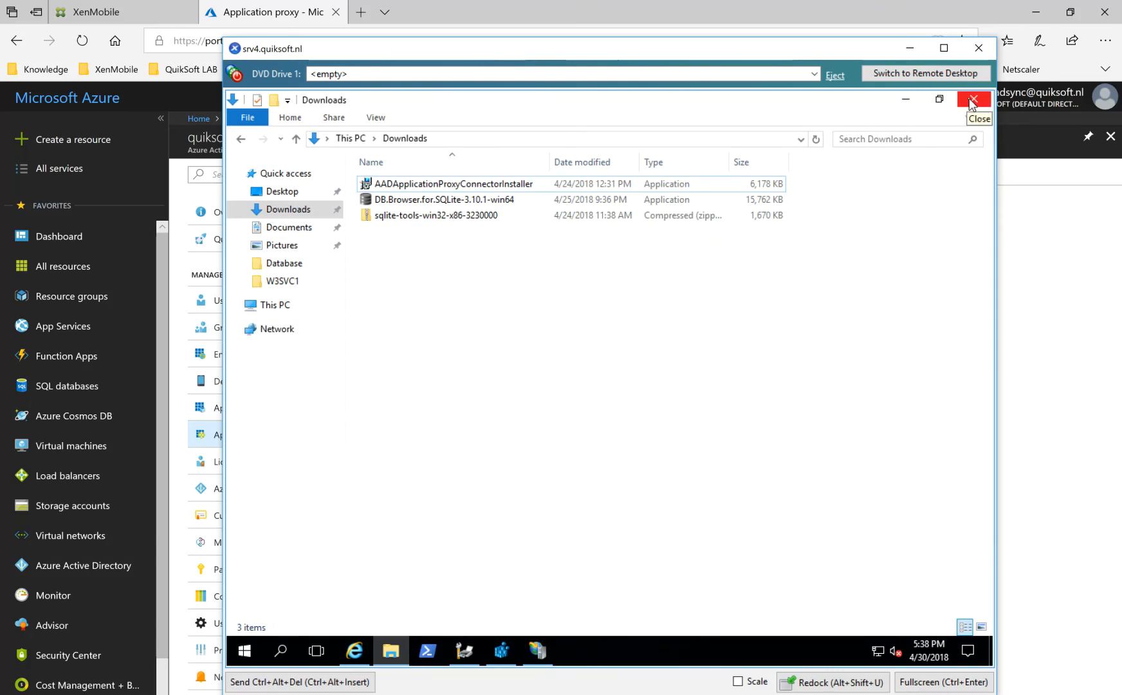
{"action": "left_click", "coordinate": [972, 102]}
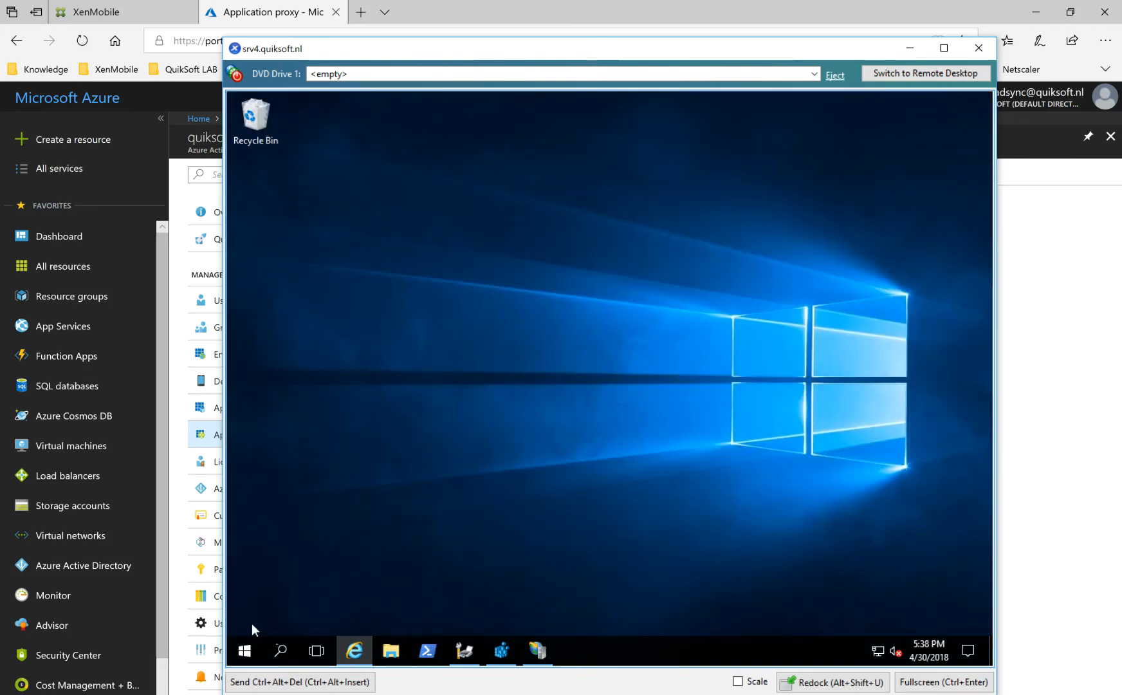
Open Windows PowerShell as administrator on the server.
{"action": "left_click", "coordinate": [245, 651]}
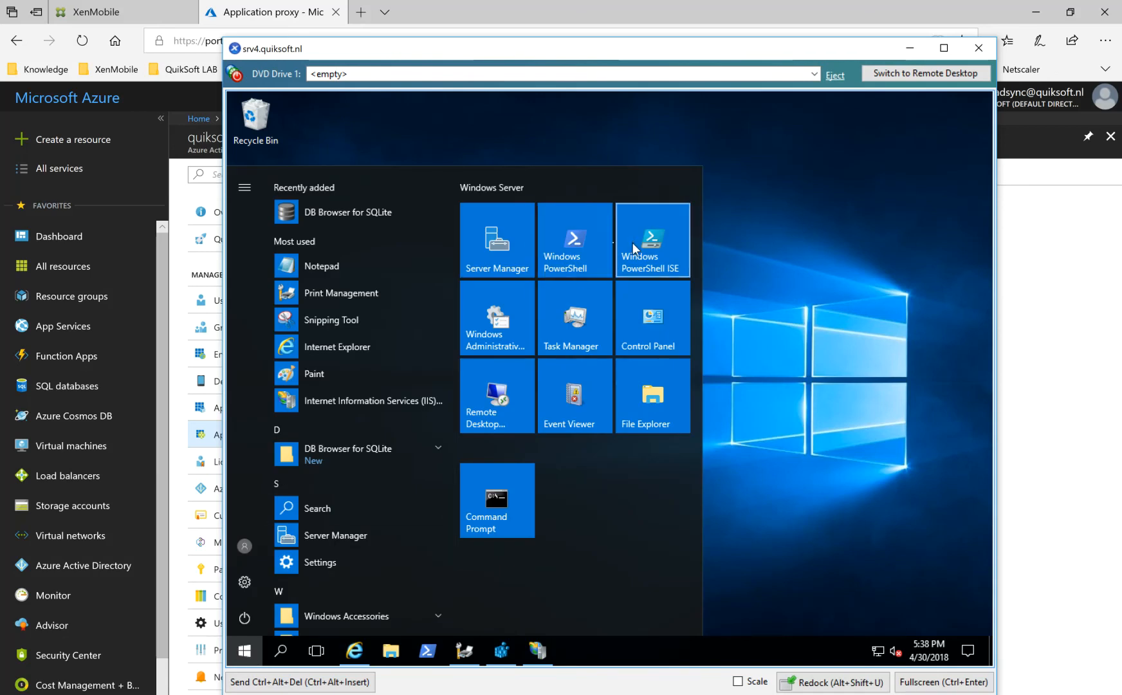
{"action": "right_click", "coordinate": [581, 240]}
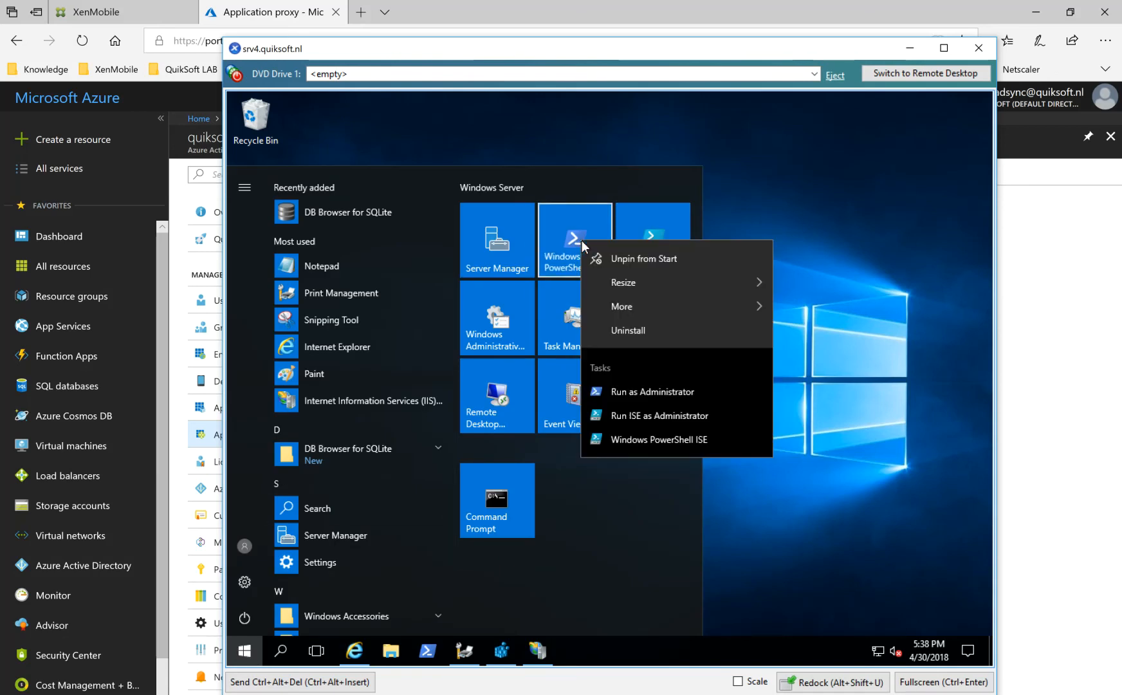
{"action": "left_click", "coordinate": [665, 395]}
{"action": "left_click", "coordinate": [640, 362]}
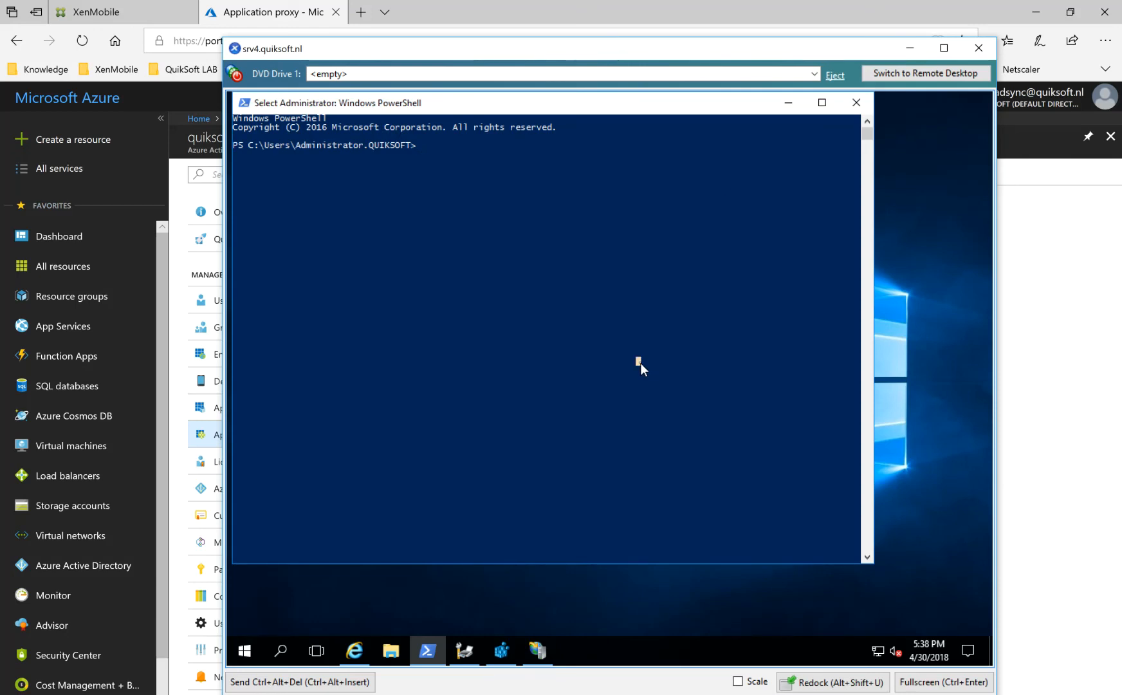
Look up the cloud printing module in PowerShell with Find-Module -Name "PublishCloudPrinter".
{"action": "type", "text": "Find"}
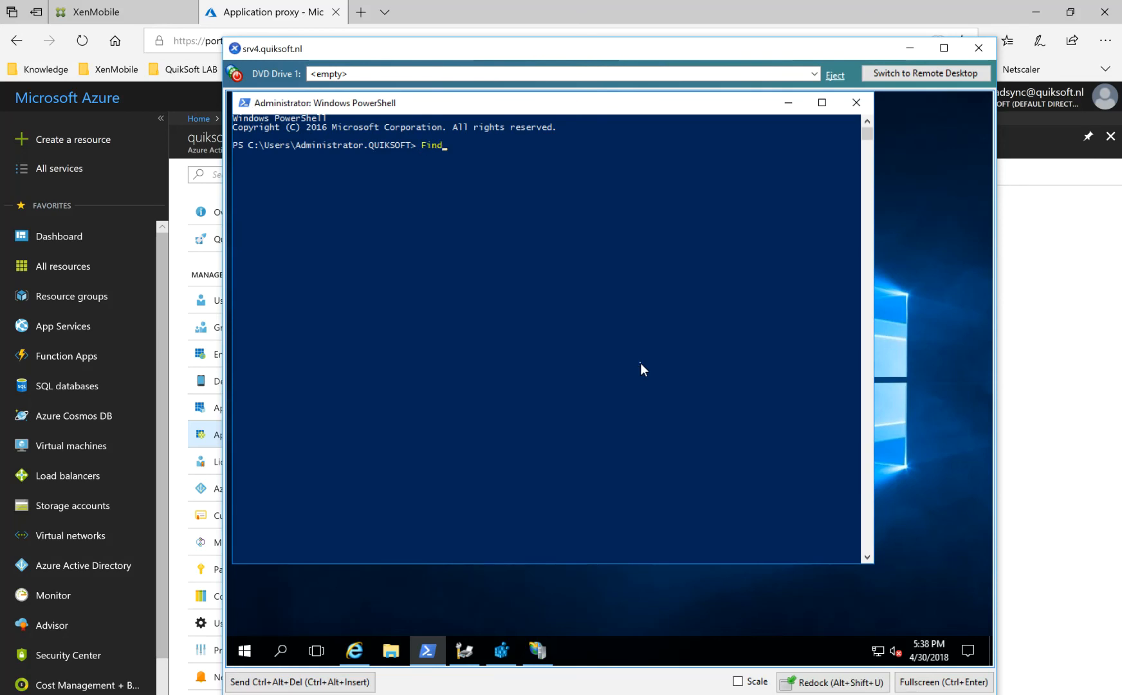
{"action": "type", "text": "-Module -Name \"PublishCloudPrinter"}
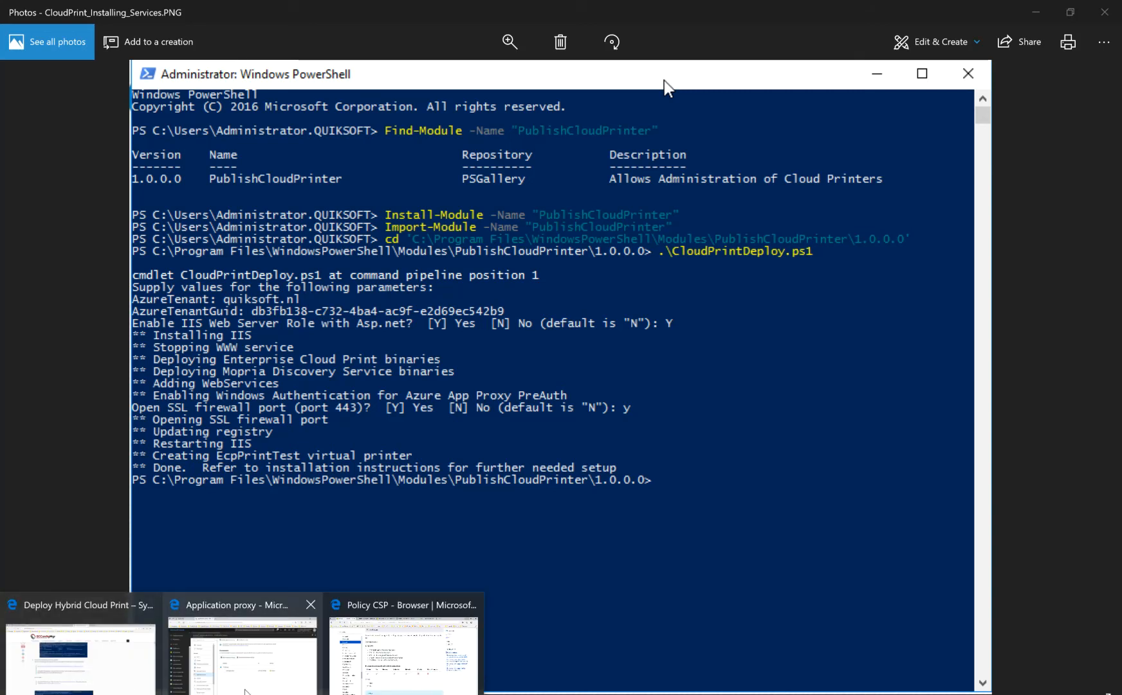
Check the custom domain names of the Azure Active Directory tenant and return to the CloudPrint_Installing_Services.PNG picture.
{"action": "left_click", "coordinate": [242, 643]}
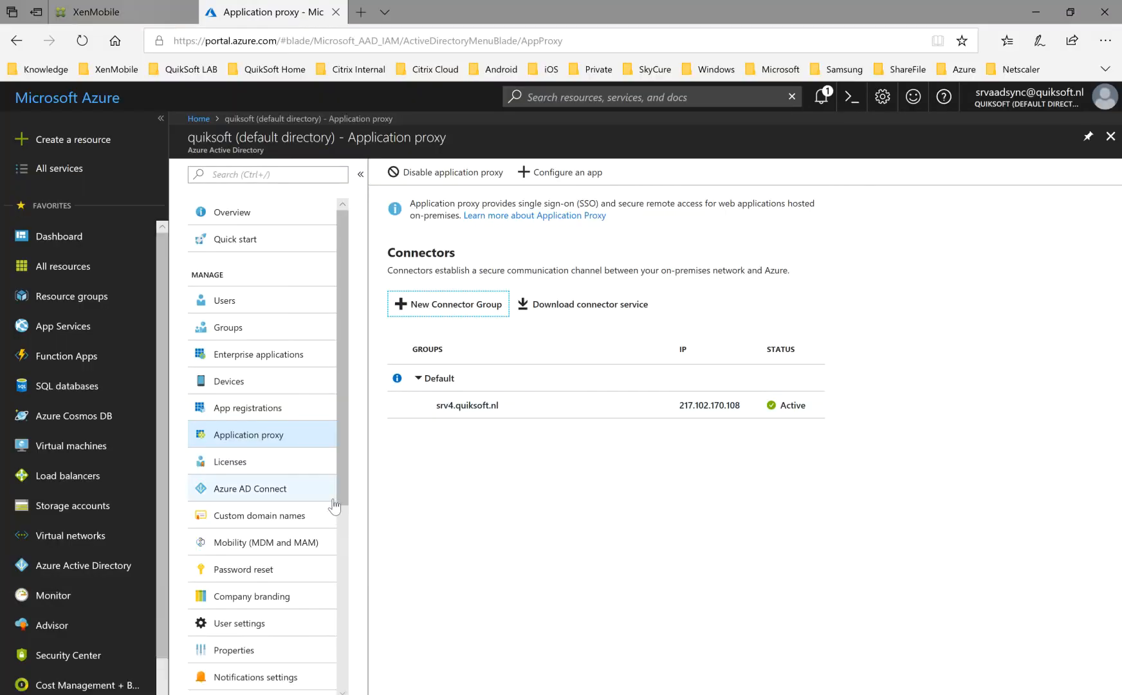
{"action": "left_click", "coordinate": [295, 518]}
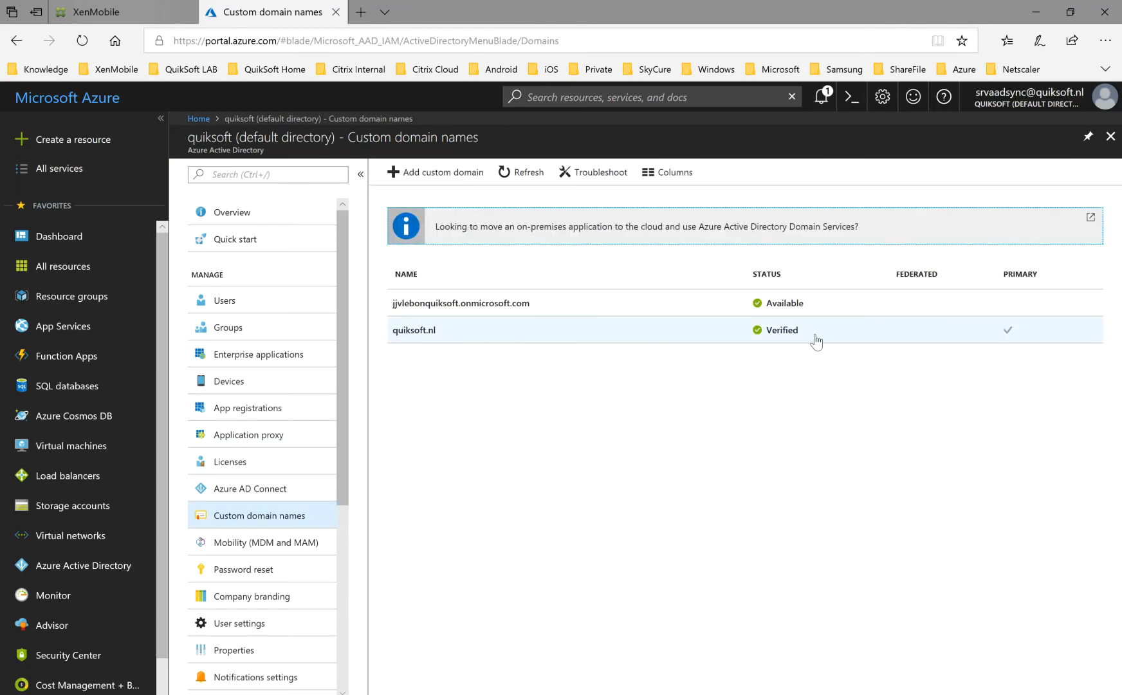
{"action": "mouse_move", "coordinate": [458, 694]}
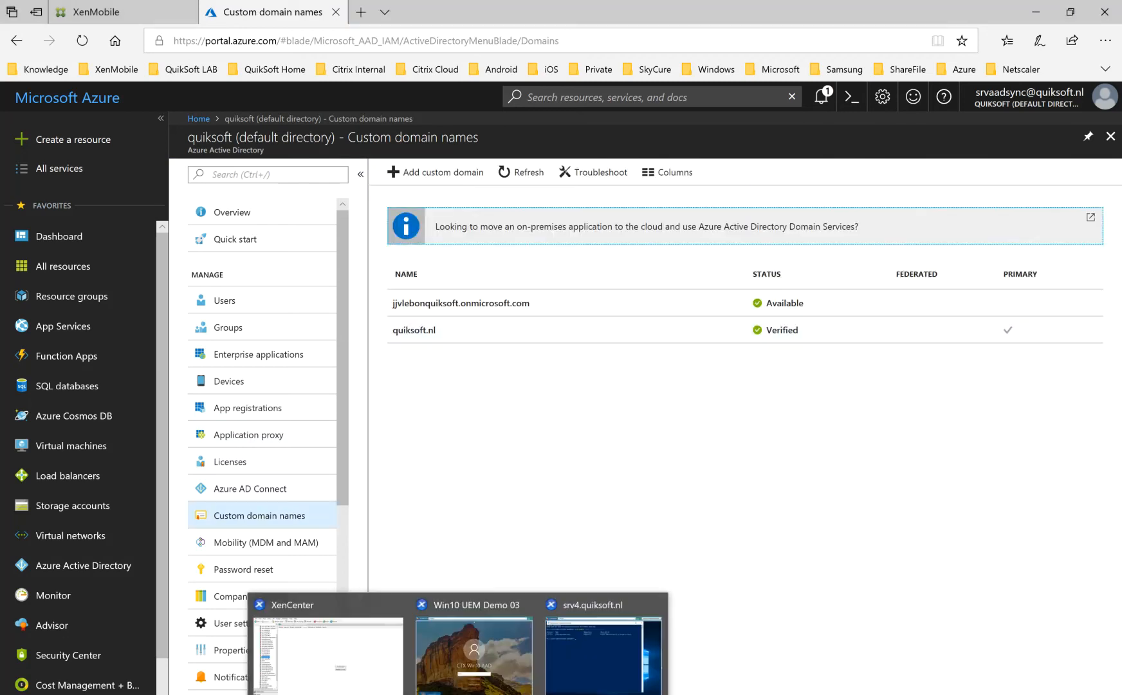
{"action": "left_click", "coordinate": [574, 687]}
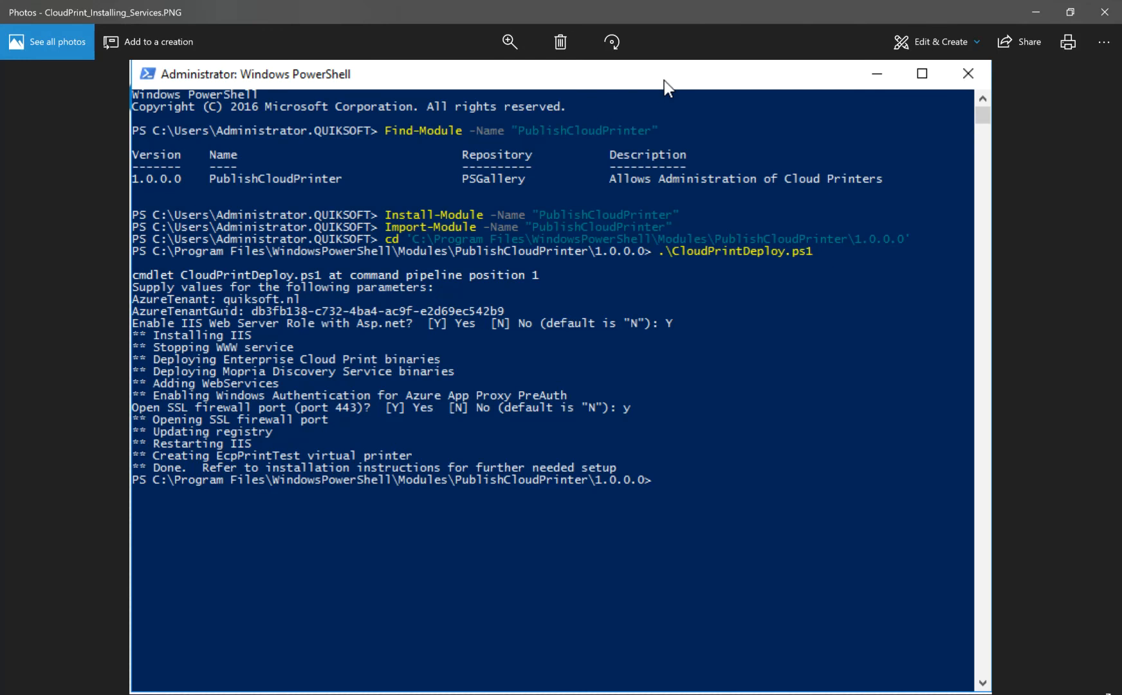
Check the Directory ID in the Azure Active Directory properties and return to the CloudPrint_Installing_Services.PNG picture.
{"action": "left_click", "coordinate": [256, 666]}
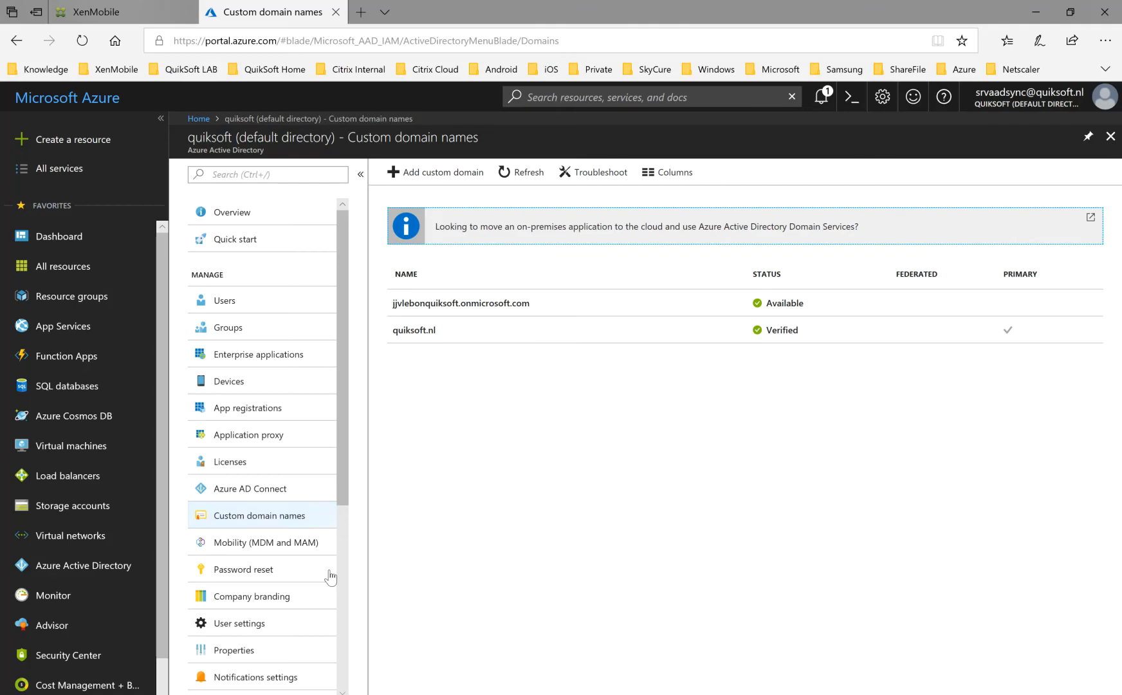
{"action": "left_click_drag", "start_coordinate": [341, 486], "coordinate": [353, 588]}
{"action": "left_click", "coordinate": [250, 499]}
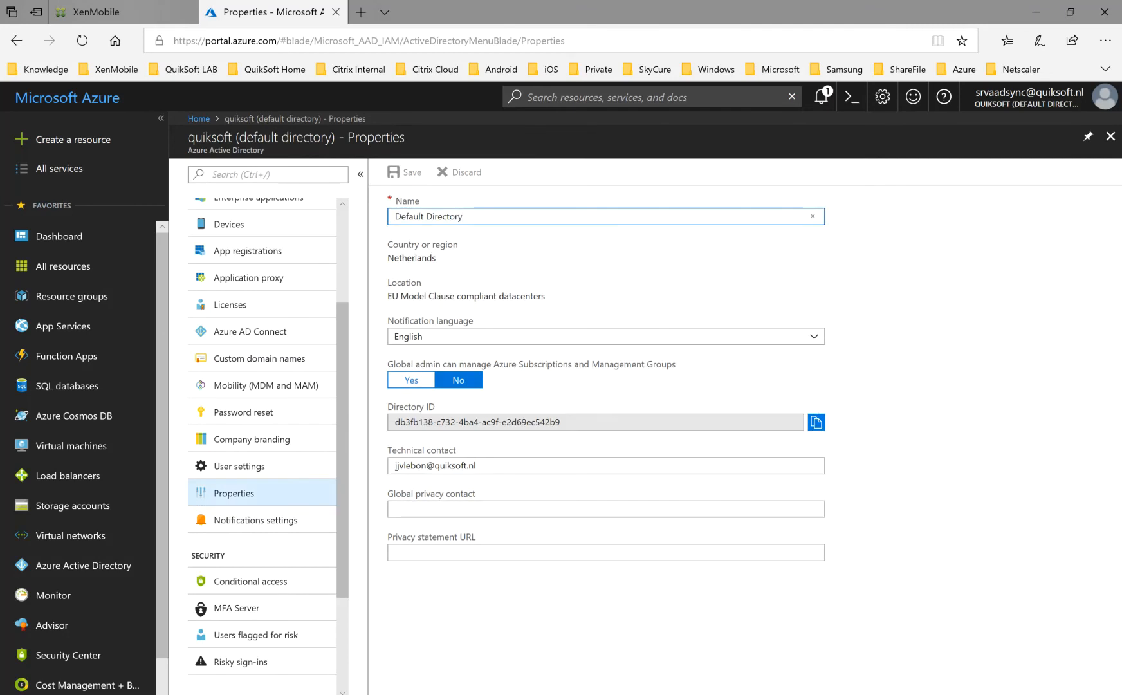
{"action": "mouse_move", "coordinate": [495, 694]}
{"action": "left_click", "coordinate": [495, 659]}
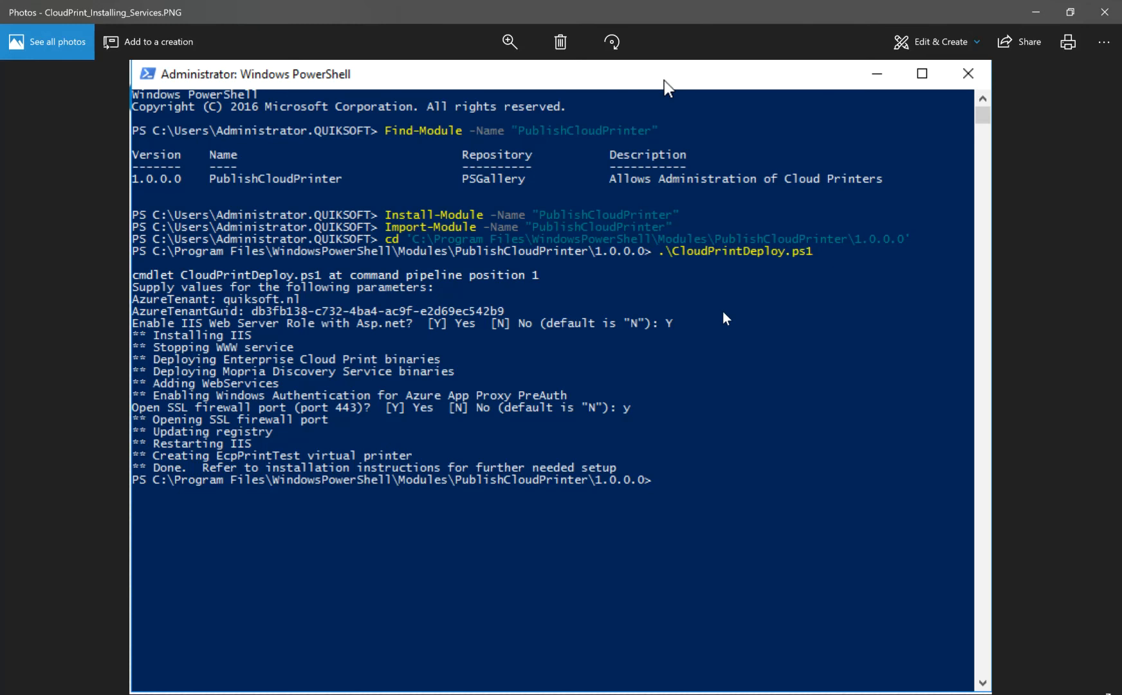
Close the CloudPrint_Installing_Services.PNG picture and return to the desktop of the srv4.quiksoft.nl server console.
{"action": "left_click", "coordinate": [1036, 17]}
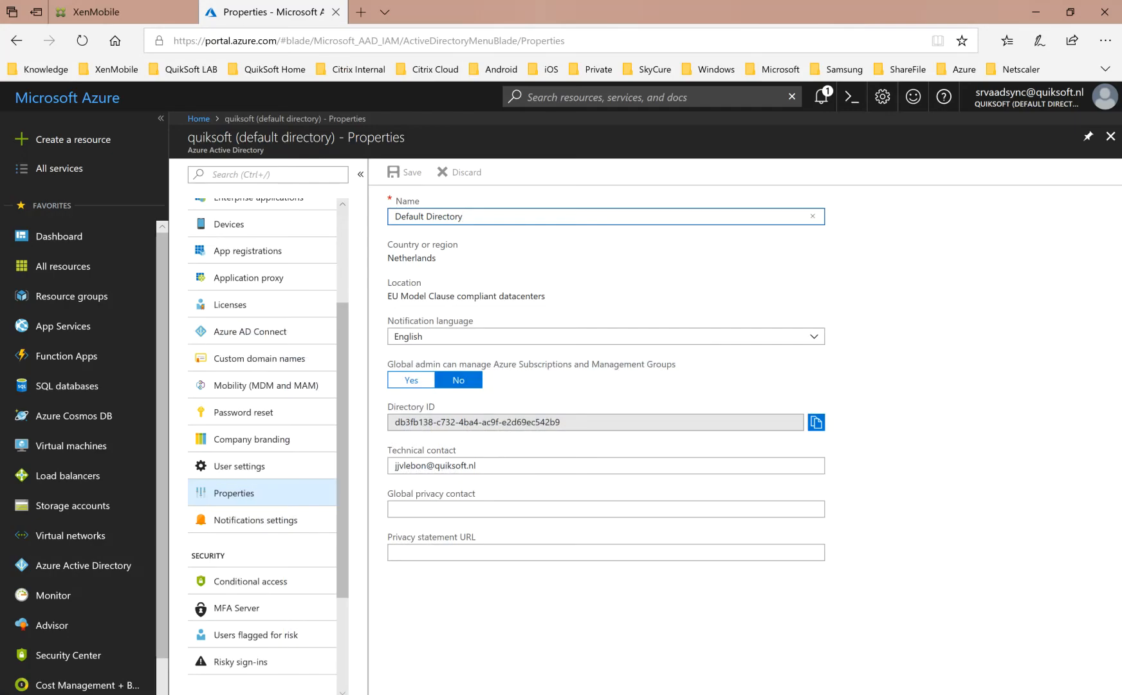
{"action": "key", "text": "alt+Tab"}
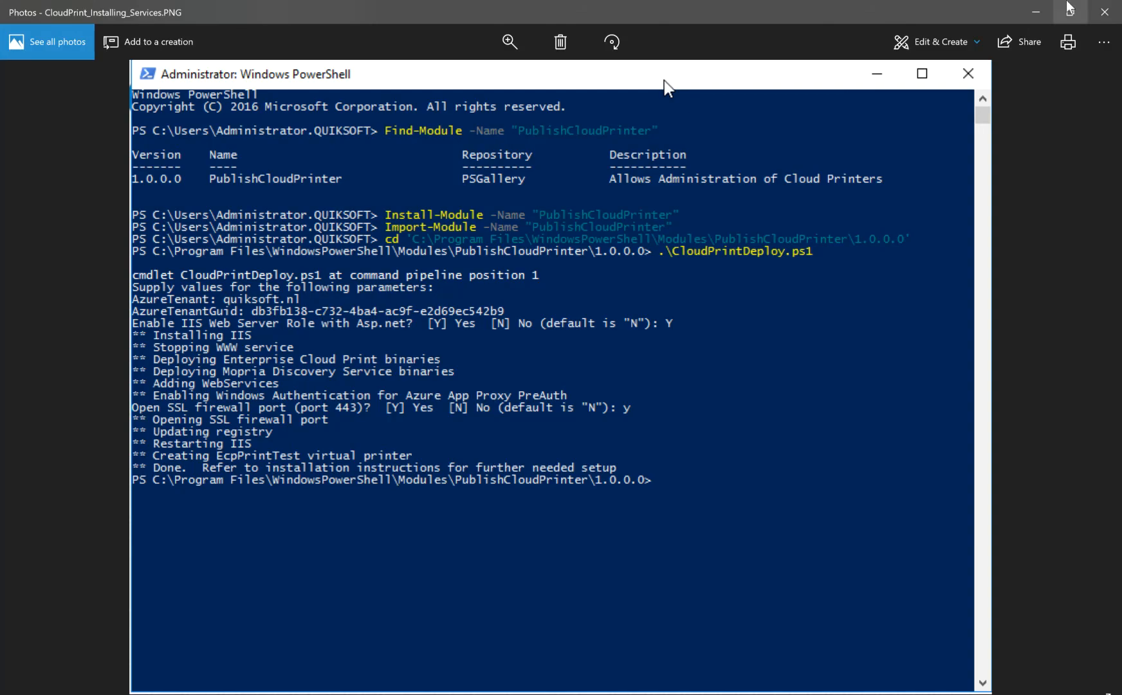
{"action": "left_click", "coordinate": [1103, 16]}
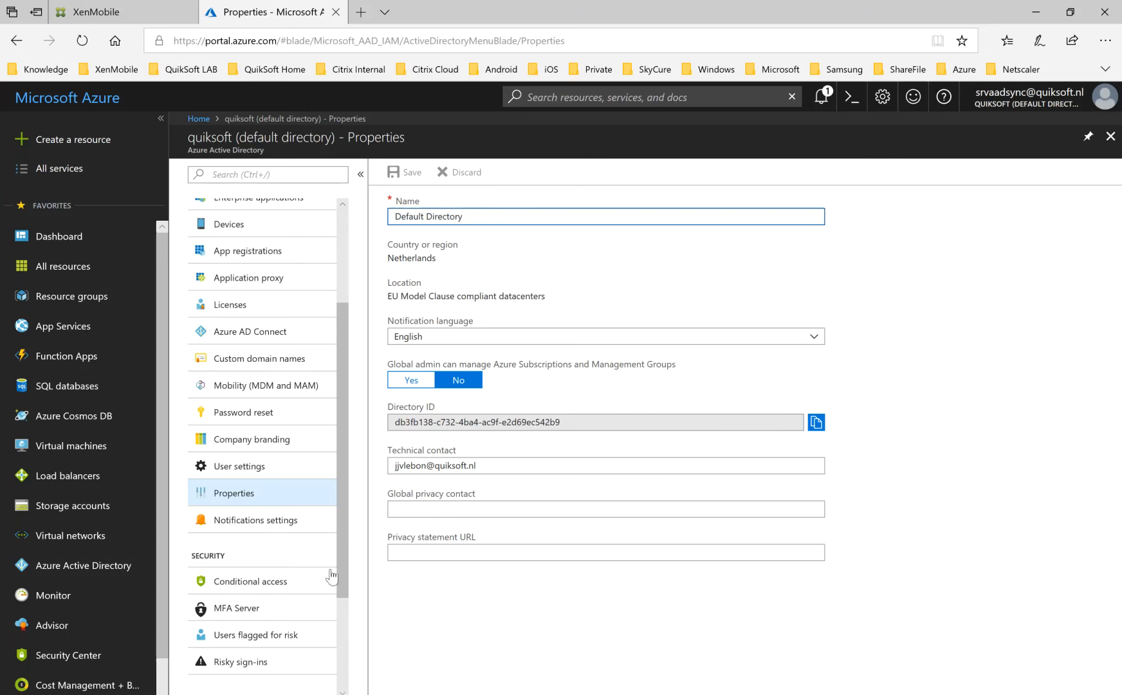
{"action": "mouse_move", "coordinate": [458, 645]}
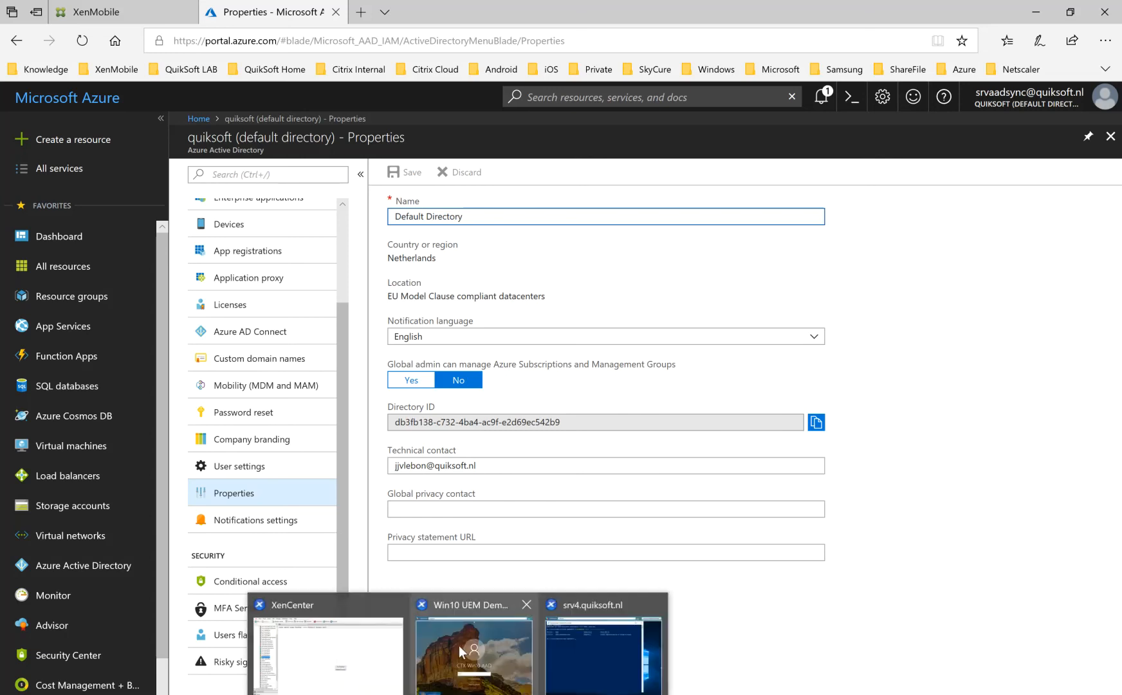
{"action": "left_click", "coordinate": [573, 675]}
{"action": "left_click", "coordinate": [855, 102]}
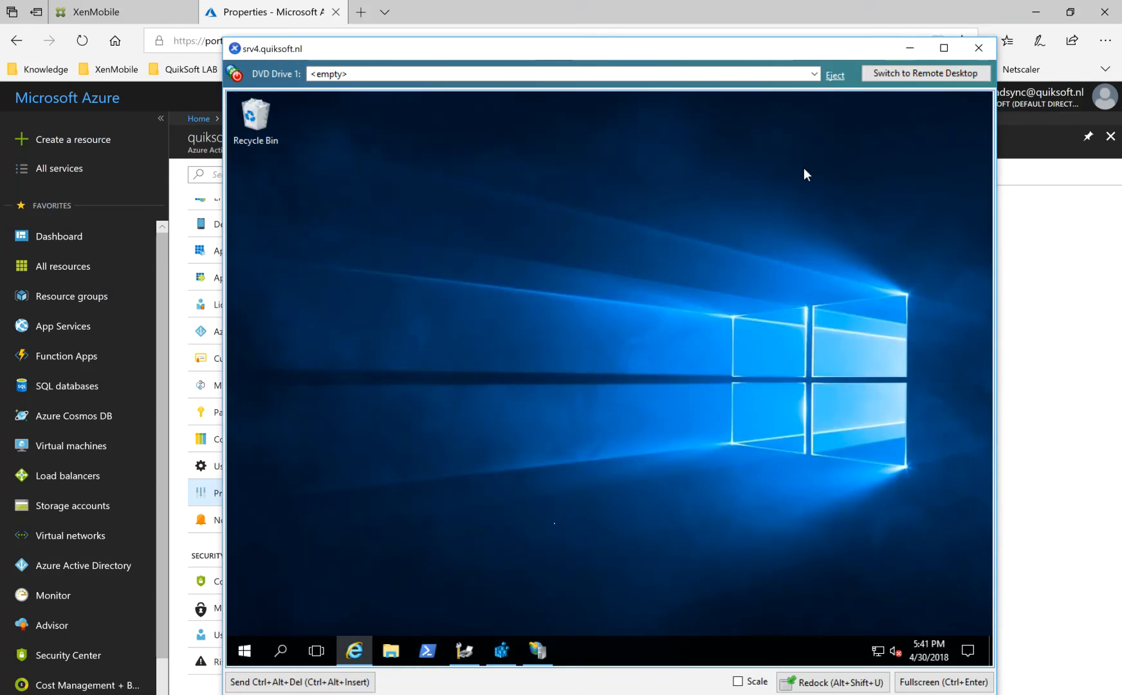
Open the site bindings of the Default Web Site on SRV4 in IIS Manager.
{"action": "left_click", "coordinate": [533, 662]}
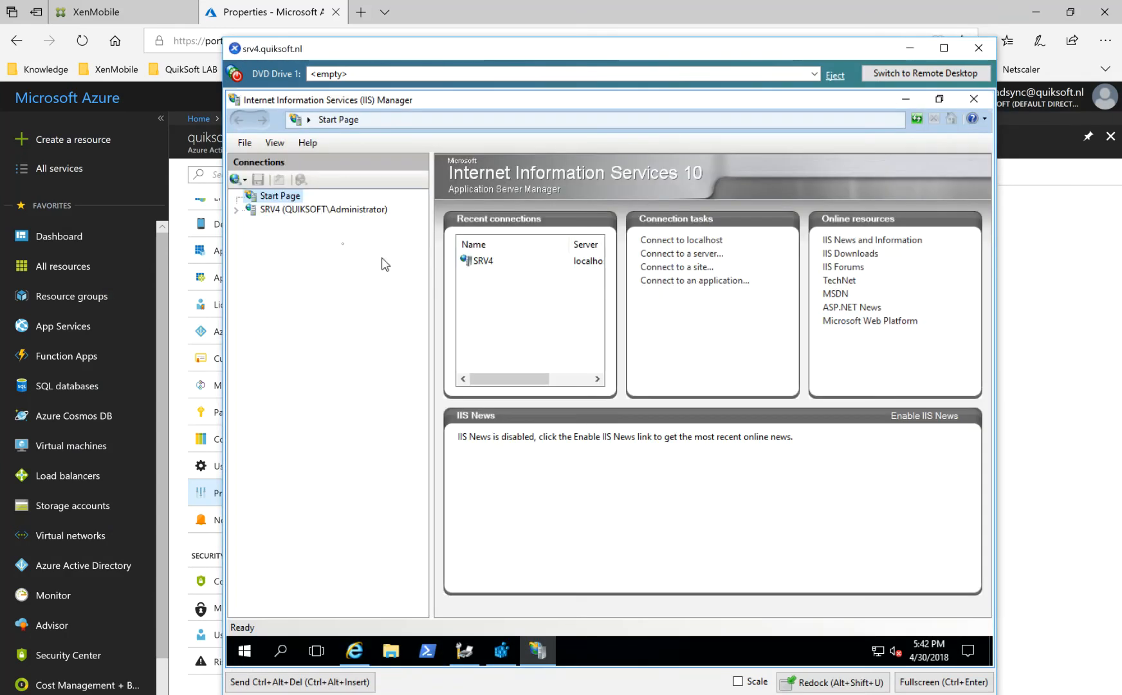
{"action": "left_click", "coordinate": [243, 214]}
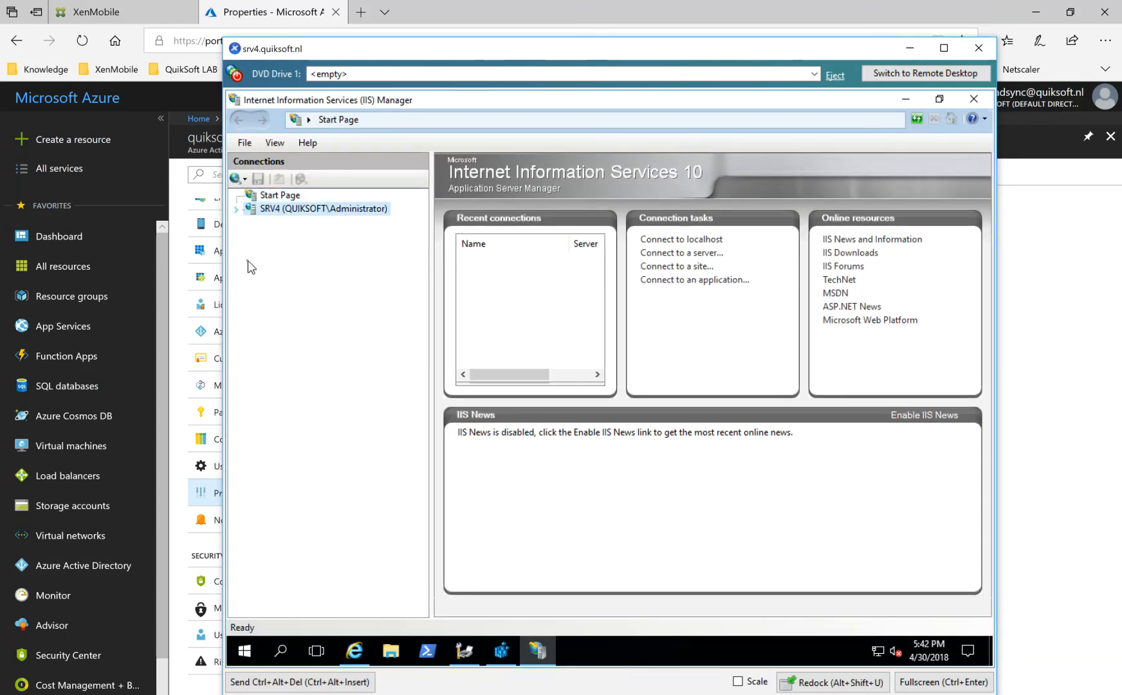
{"action": "left_click", "coordinate": [251, 236]}
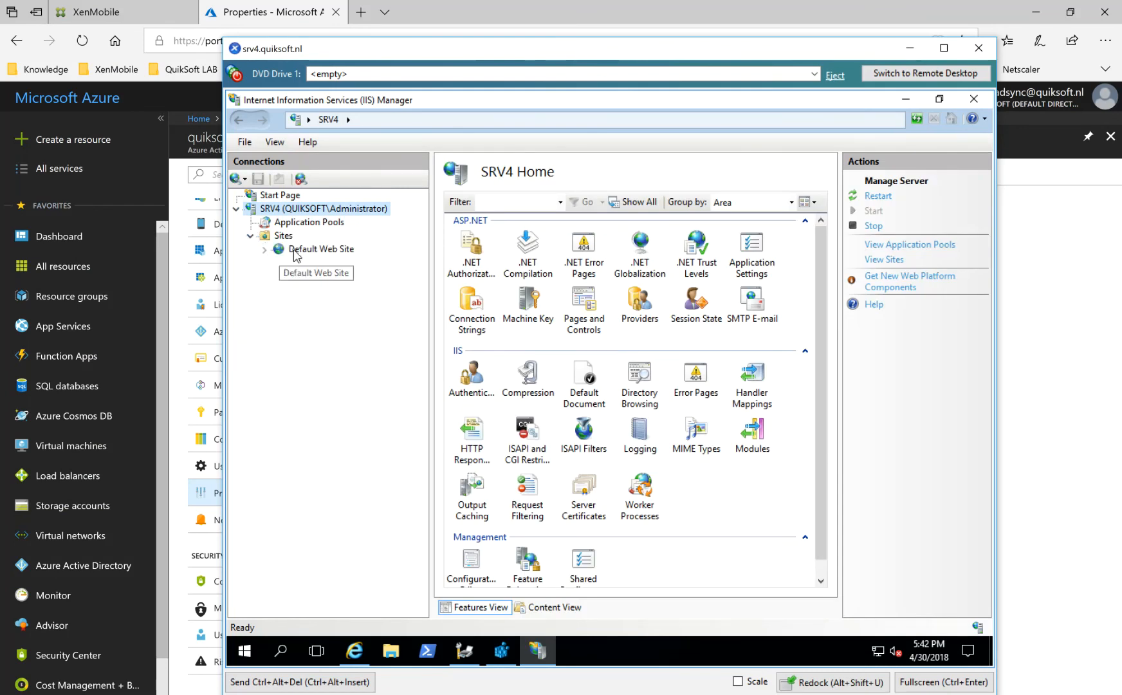
{"action": "left_click", "coordinate": [302, 249]}
{"action": "left_click", "coordinate": [883, 229]}
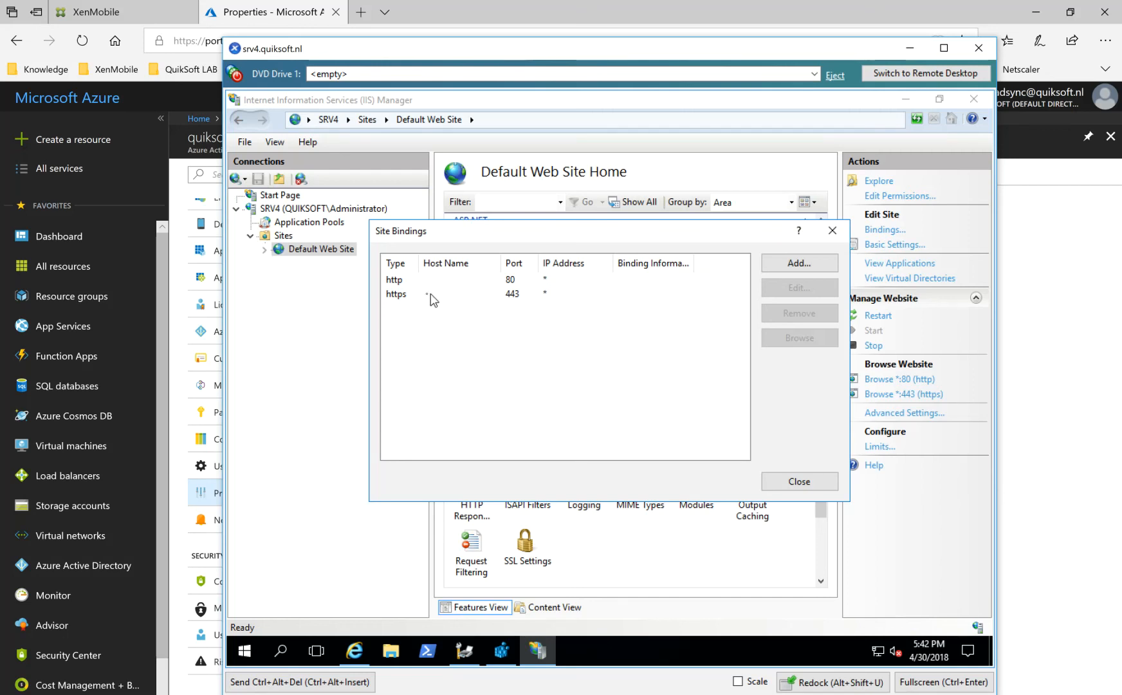
Open the https binding on port 443 and check the available SSL certificates.
{"action": "left_click", "coordinate": [394, 296]}
{"action": "left_click", "coordinate": [804, 291]}
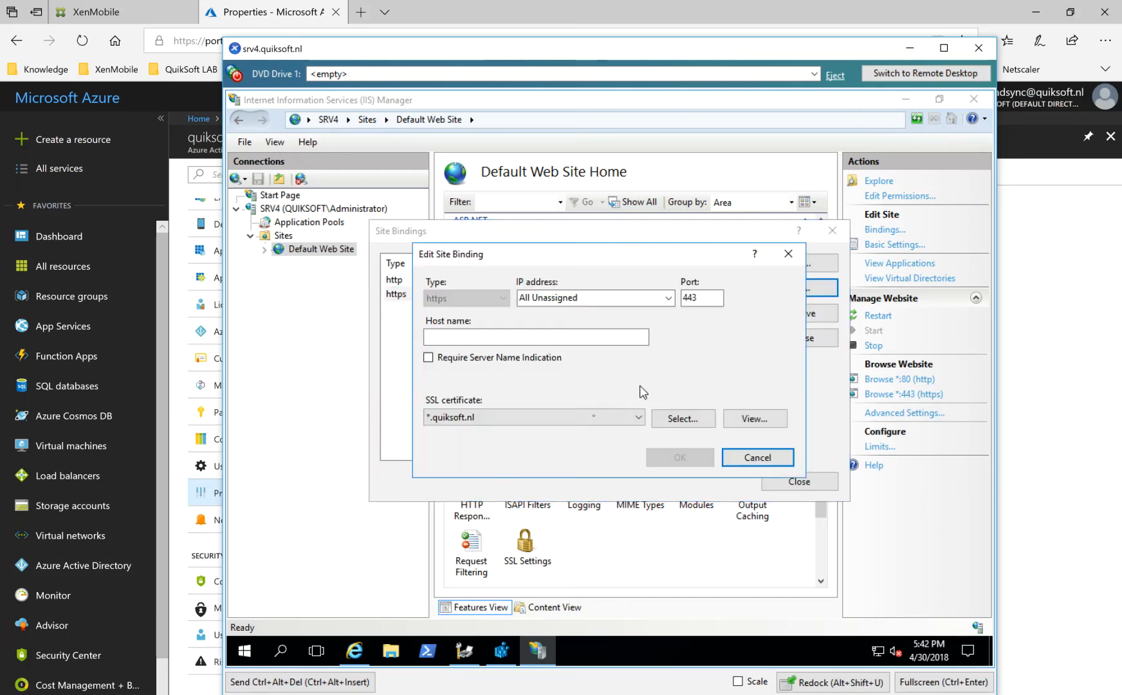
{"action": "left_click", "coordinate": [462, 417]}
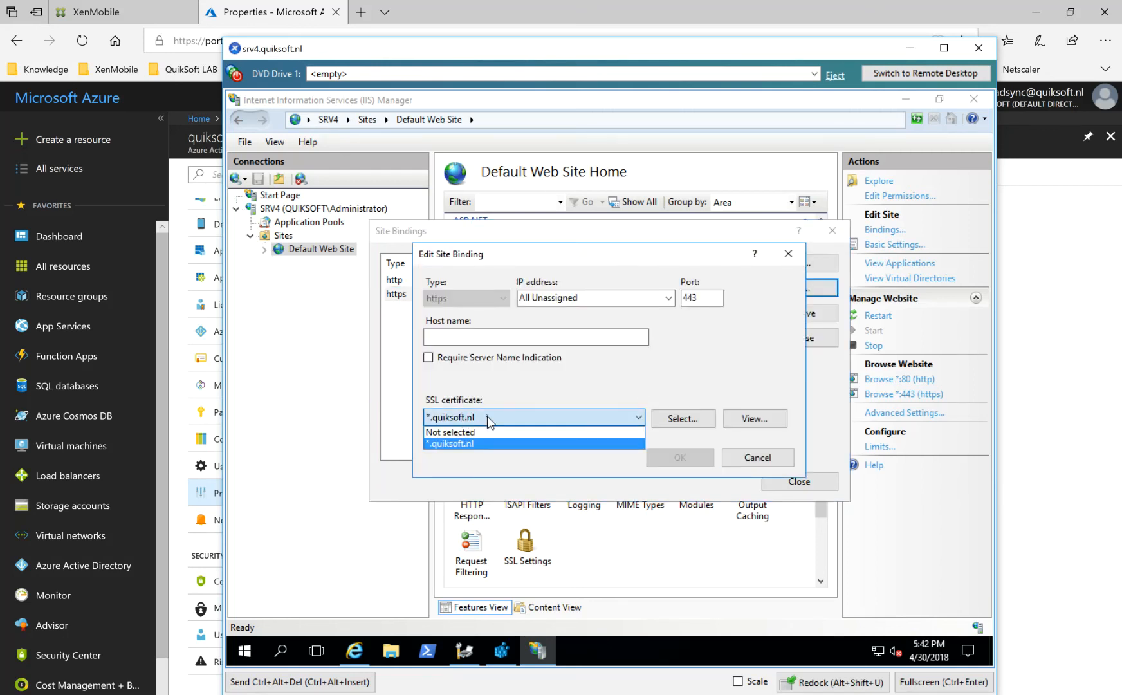
{"action": "left_click", "coordinate": [533, 375]}
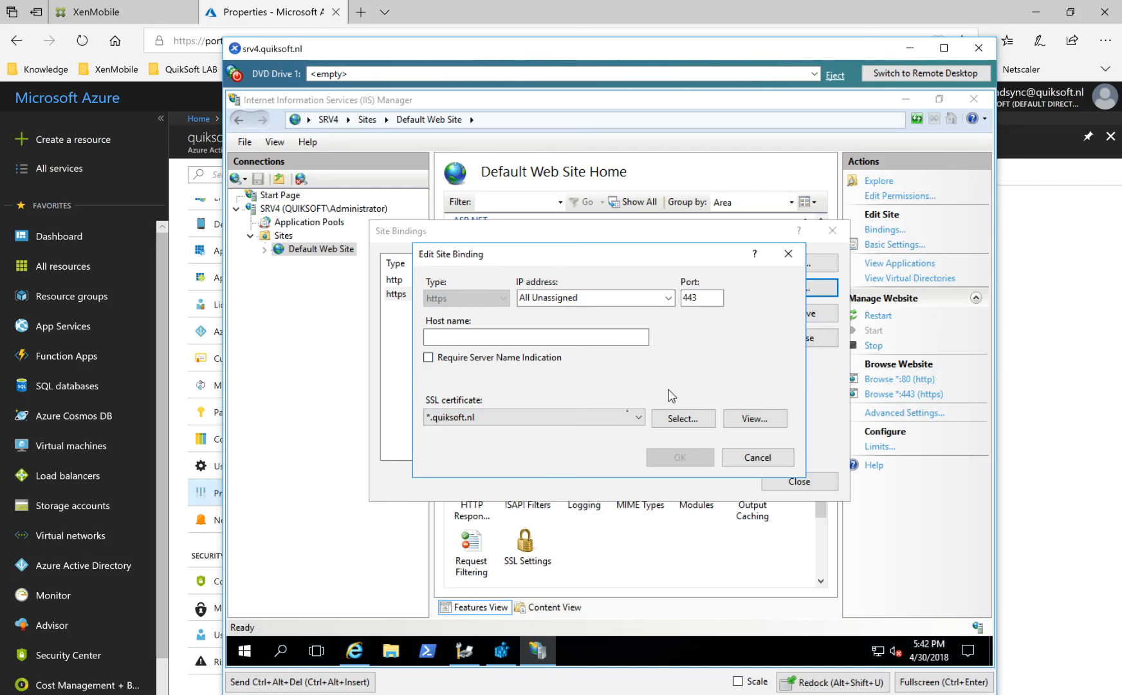
Inspect the binding certificate's general information, details and certification path, and leave the site bindings without changes.
{"action": "left_click", "coordinate": [751, 418]}
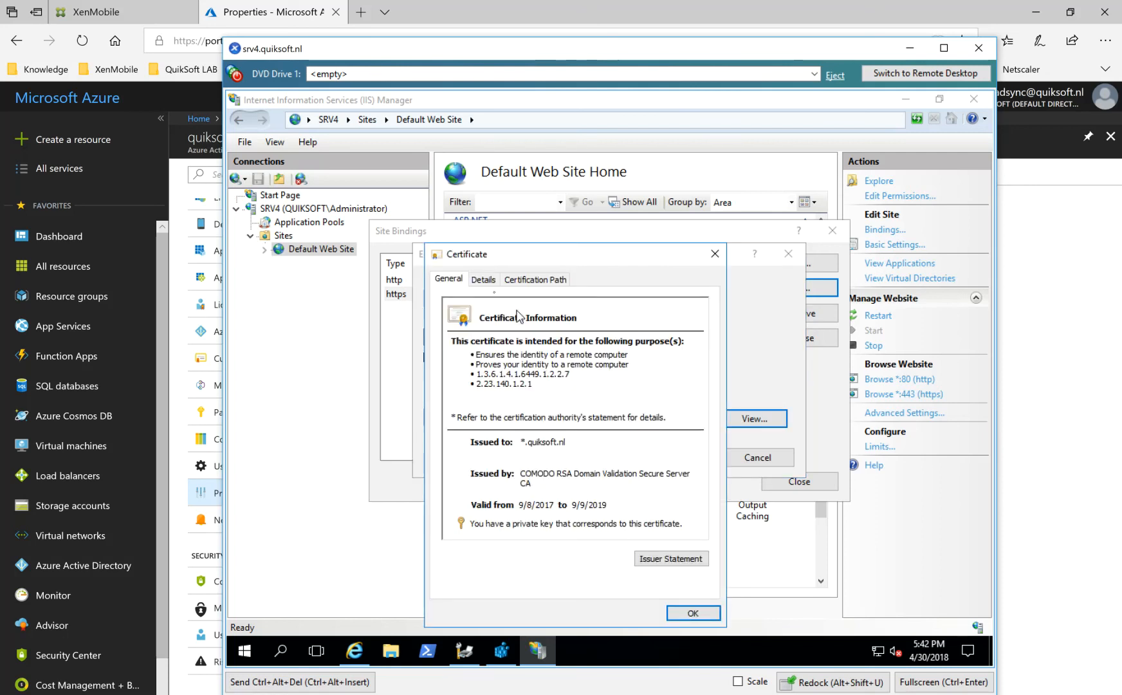
{"action": "left_click", "coordinate": [483, 280]}
{"action": "left_click", "coordinate": [529, 280]}
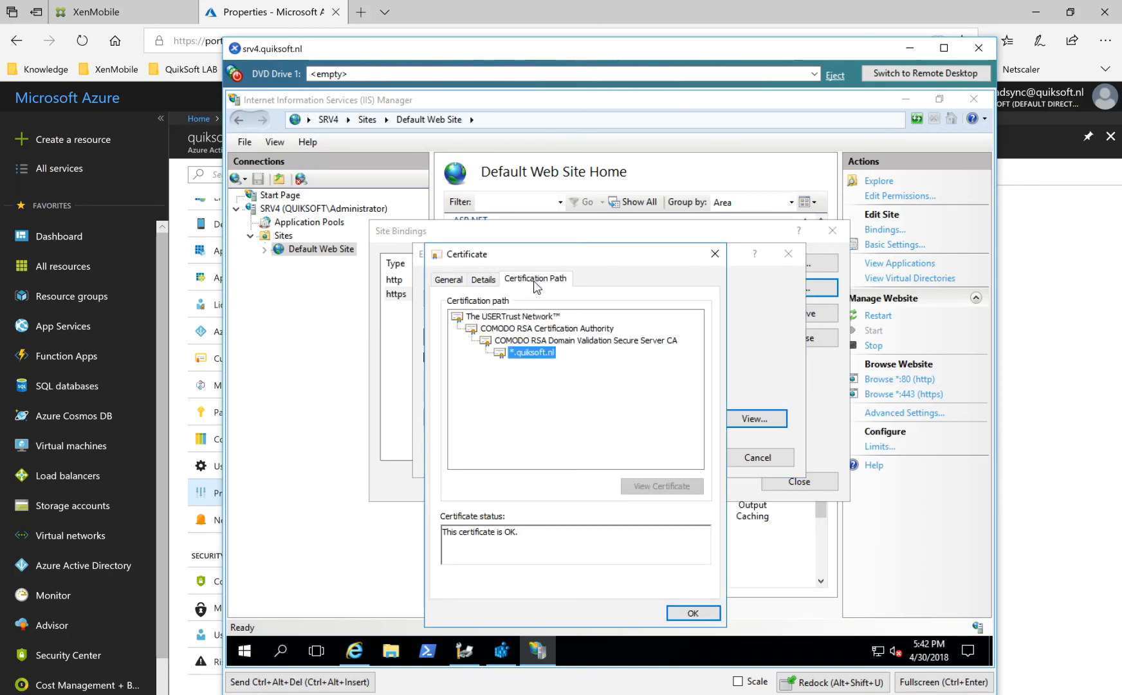
{"action": "left_click", "coordinate": [694, 615]}
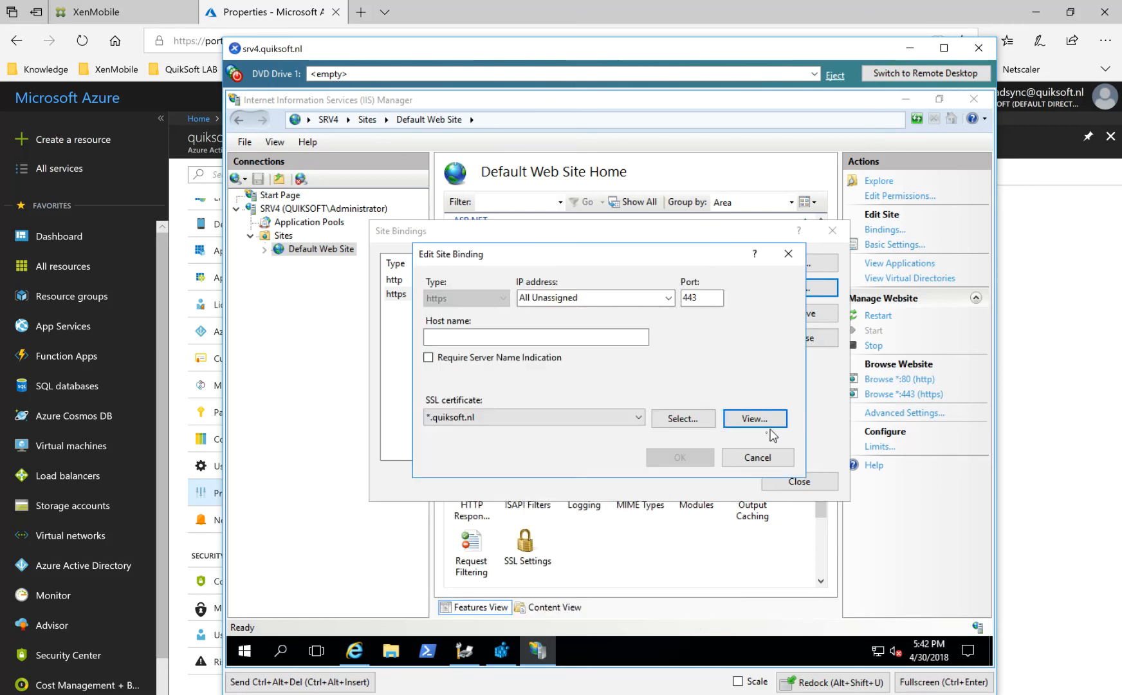
{"action": "left_click", "coordinate": [768, 455]}
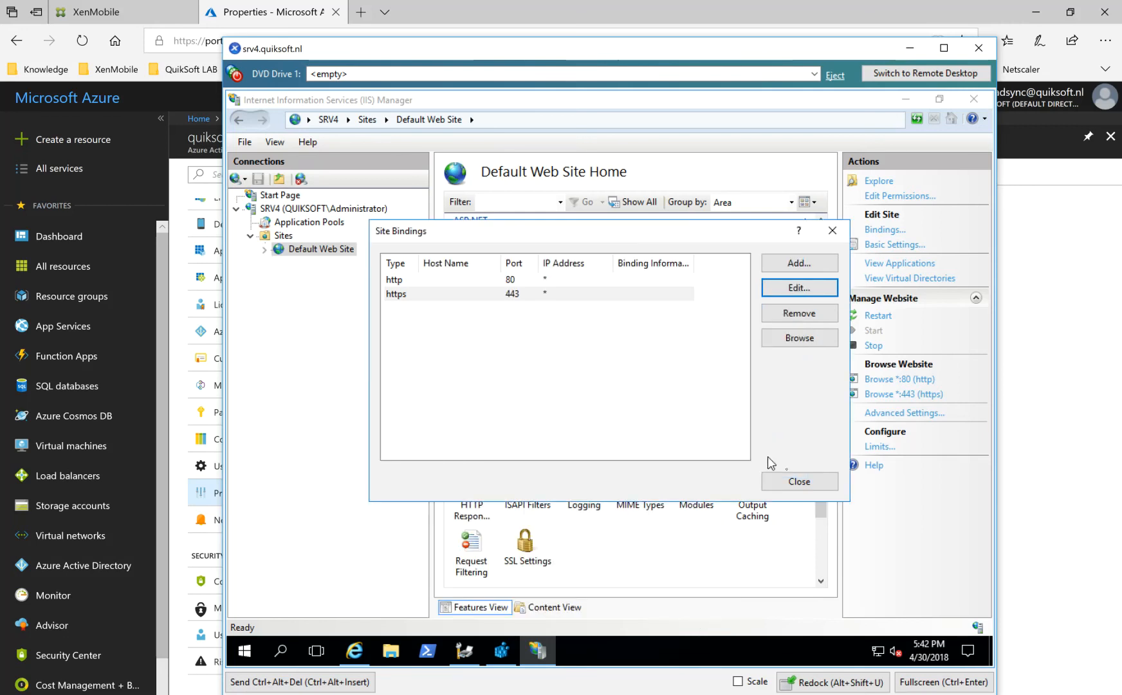
{"action": "left_click", "coordinate": [800, 482]}
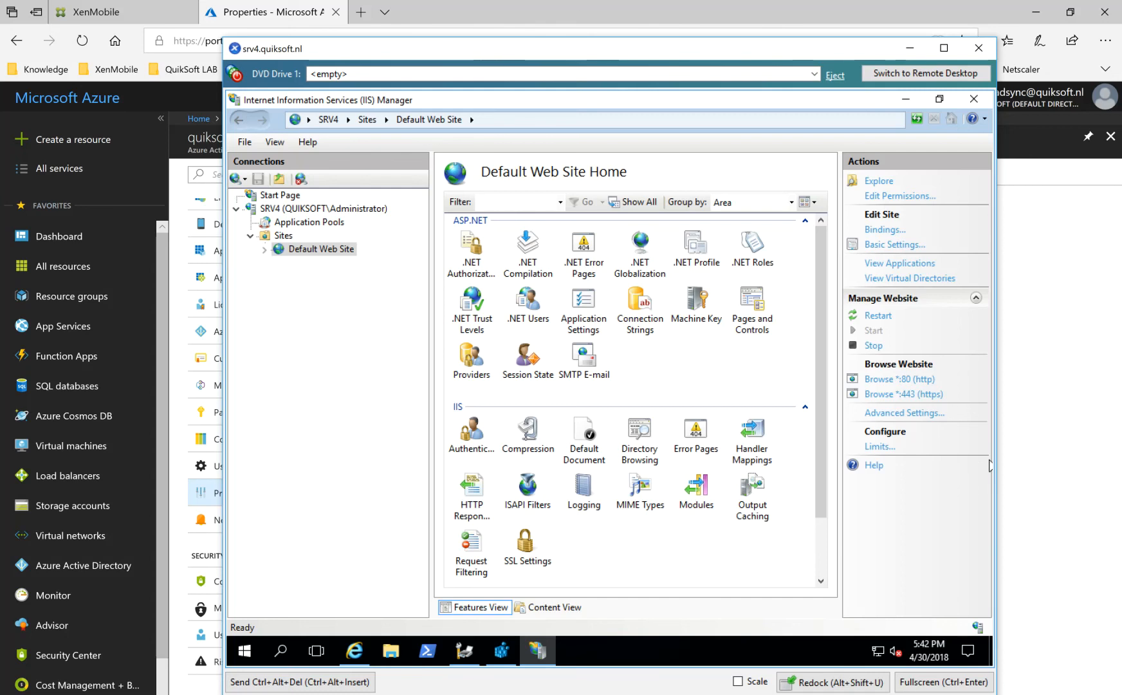
Minimize IIS Manager and close the Create Database.PNG and CloudPrint_InstallingSQLITE.PNG pictures.
{"action": "left_click", "coordinate": [1036, 466]}
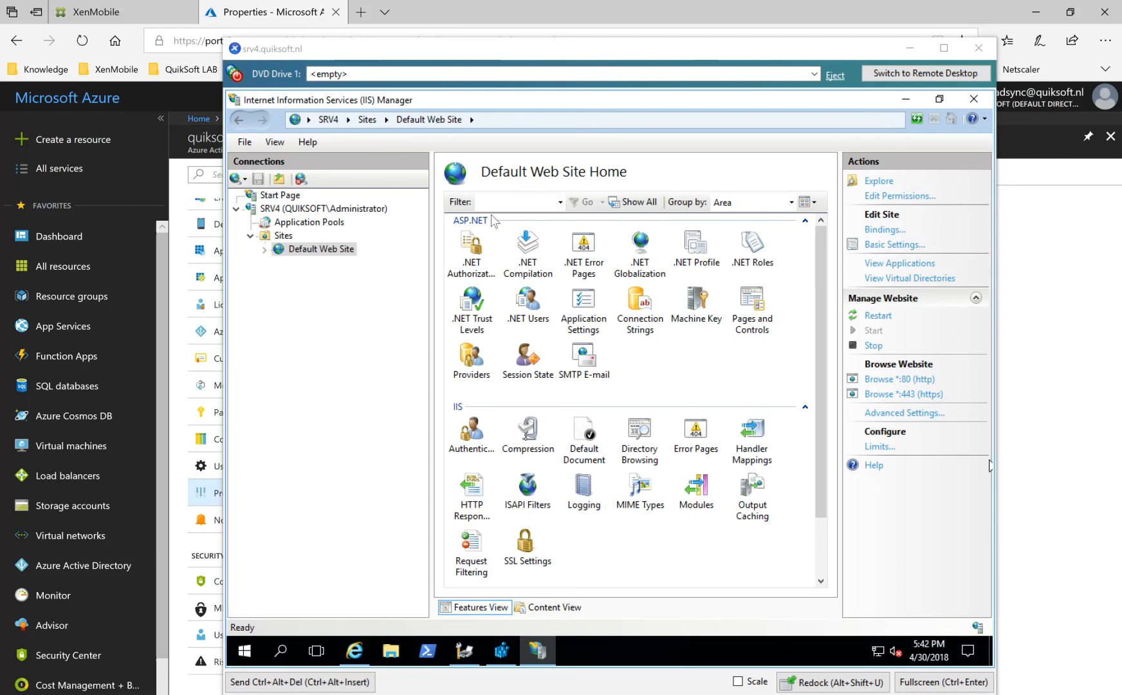
{"action": "left_click", "coordinate": [904, 100]}
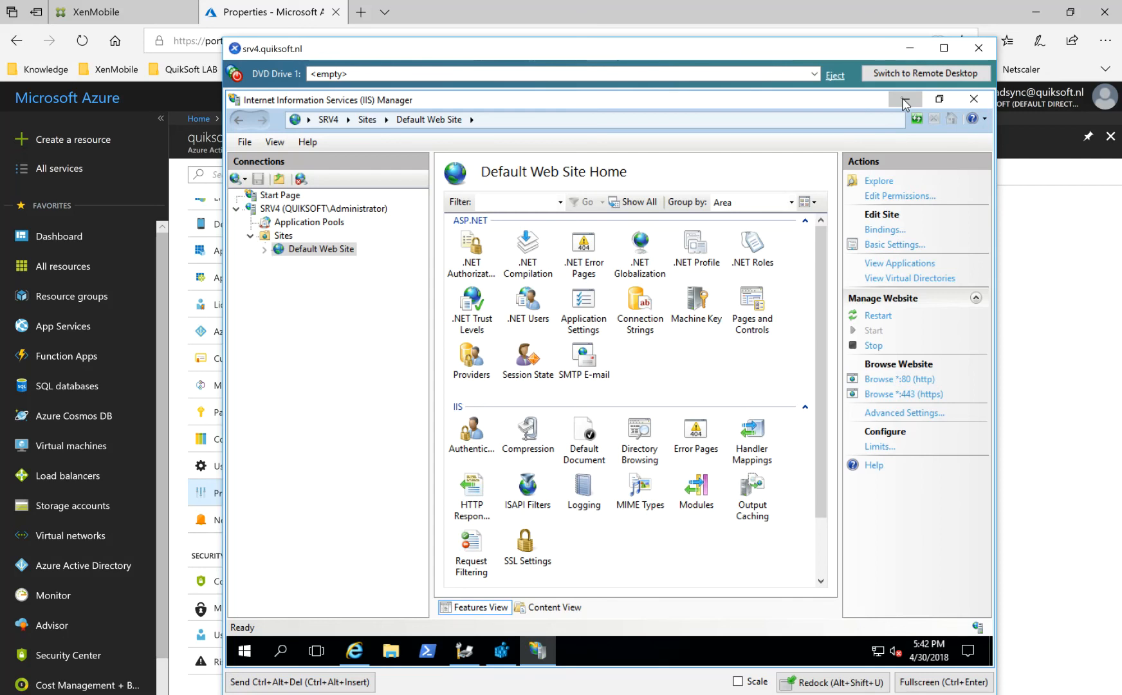
{"action": "left_click", "coordinate": [905, 101]}
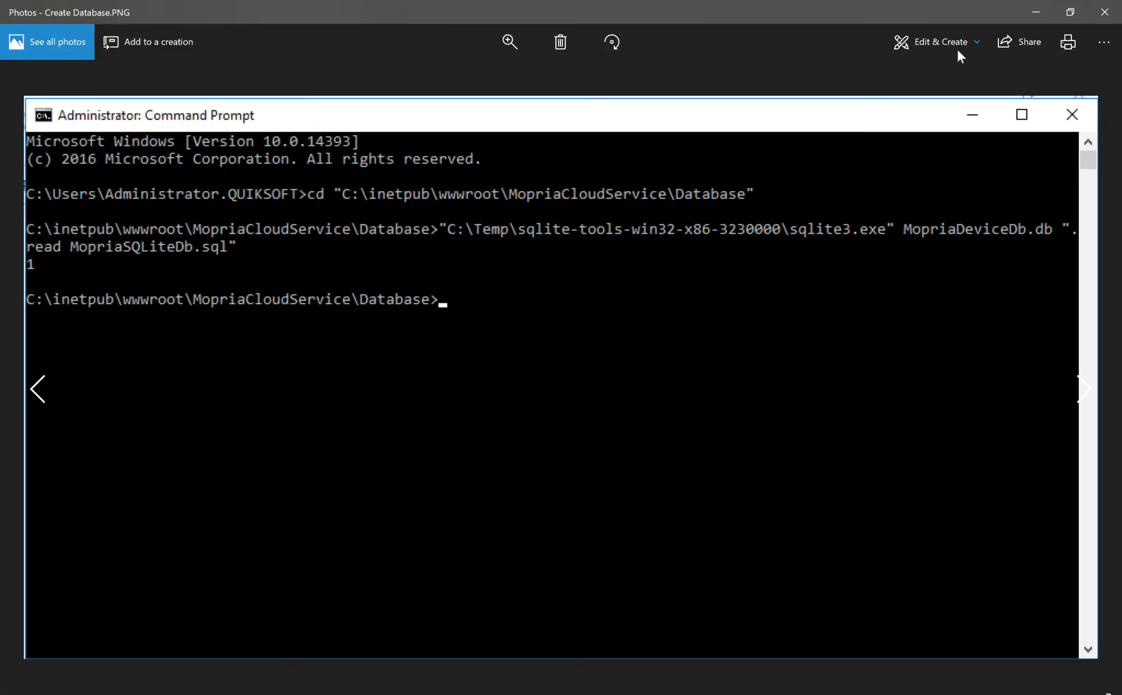
{"action": "left_click", "coordinate": [1103, 13]}
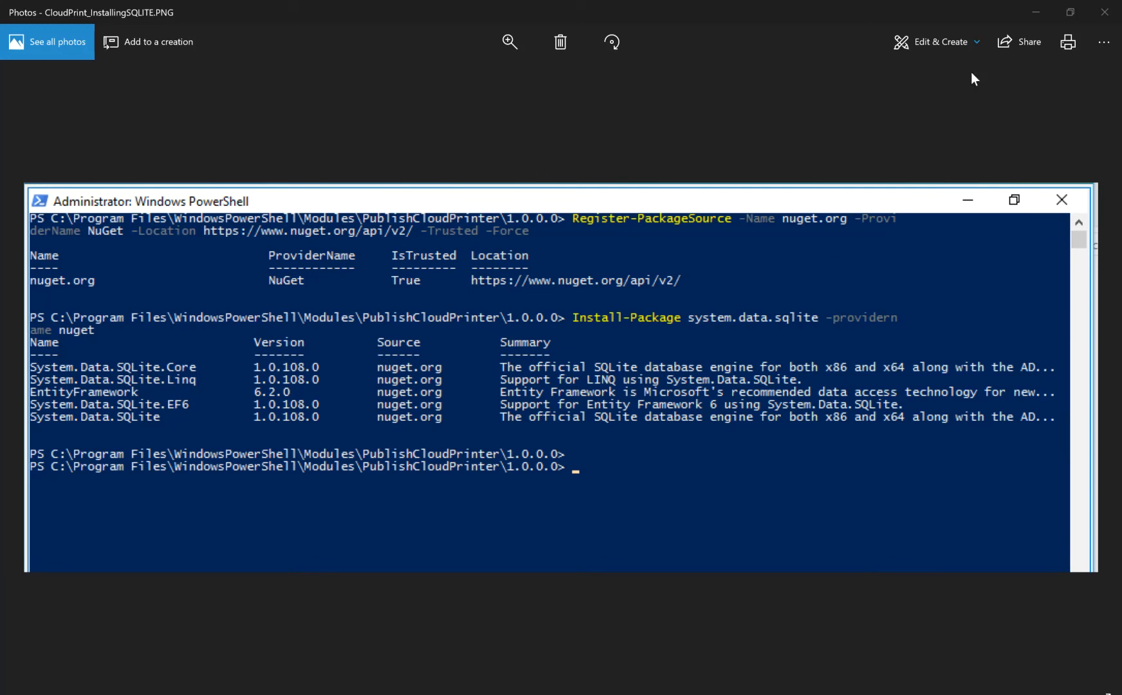
{"action": "left_click", "coordinate": [1102, 13]}
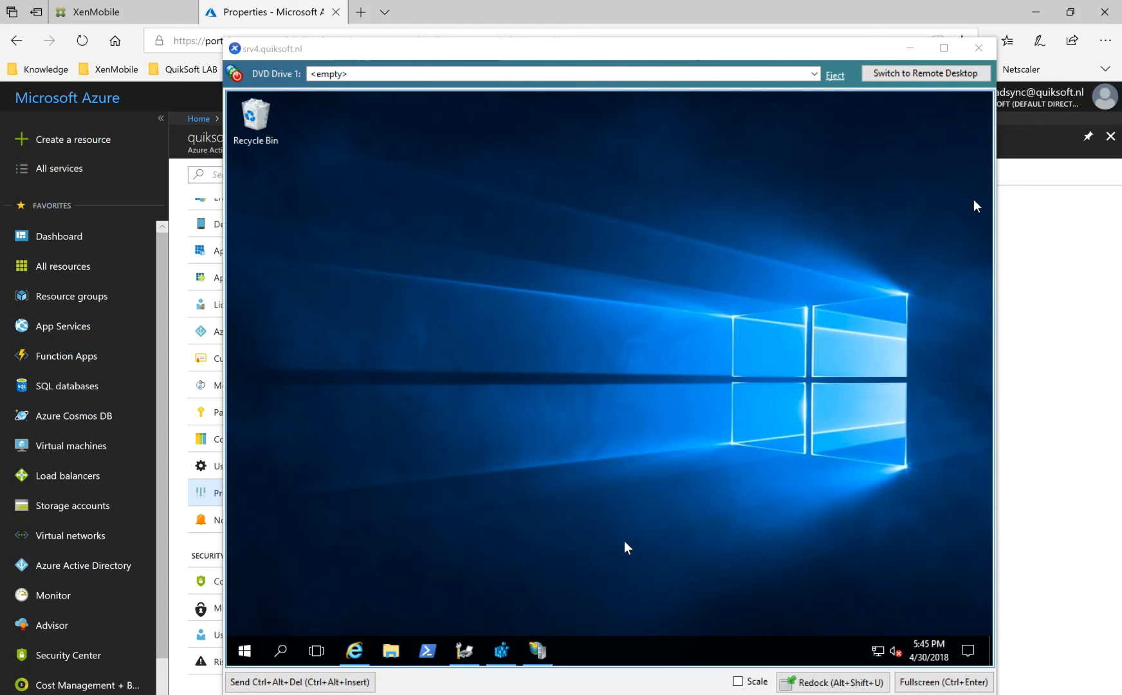
Browse to C:\inetpub\wwwroot on the server, look into the EnterpriseCloudPrint folder and return to wwwroot.
{"action": "left_click", "coordinate": [391, 650]}
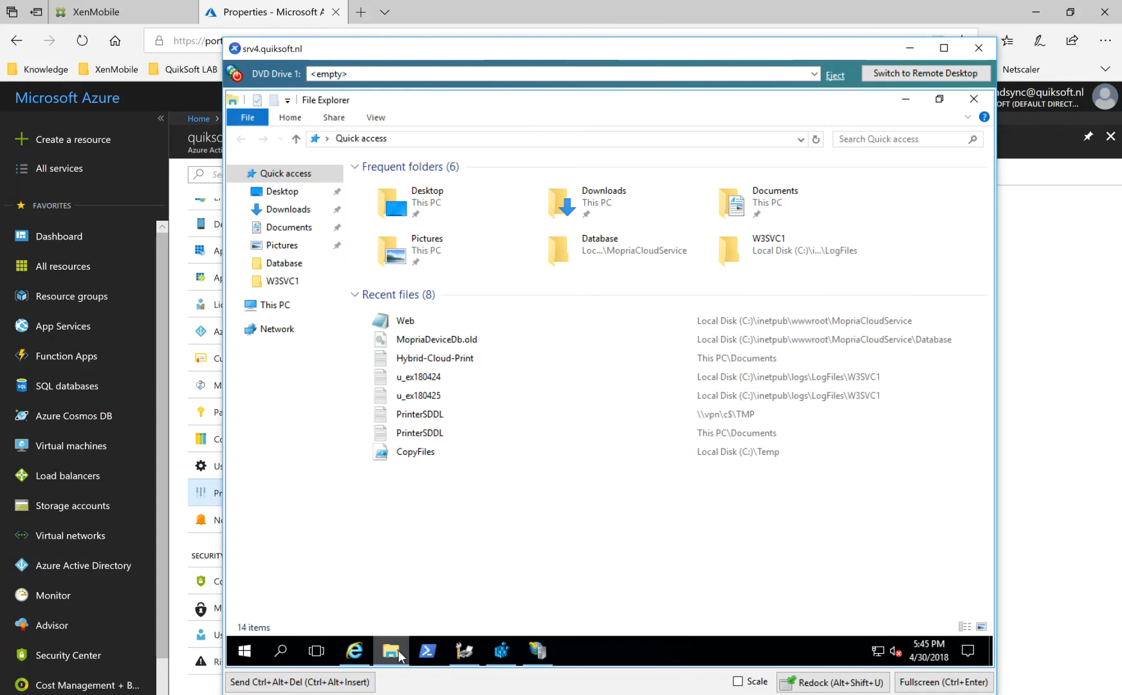
{"action": "left_click", "coordinate": [284, 308]}
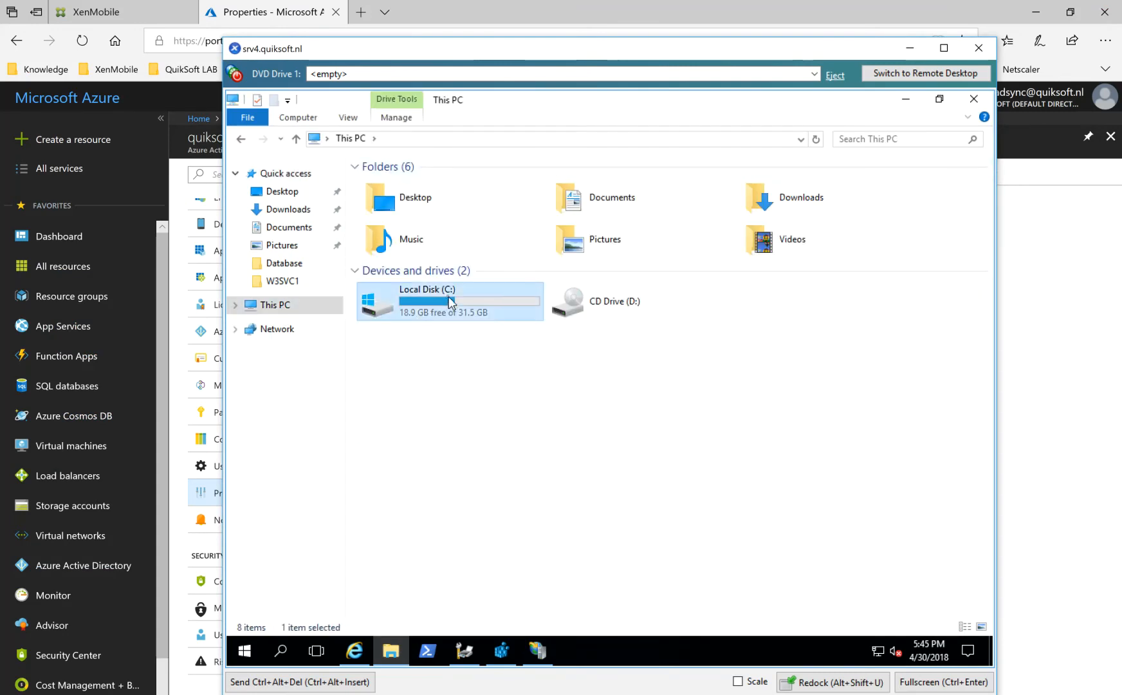
{"action": "double_click", "coordinate": [448, 301]}
{"action": "double_click", "coordinate": [399, 201]}
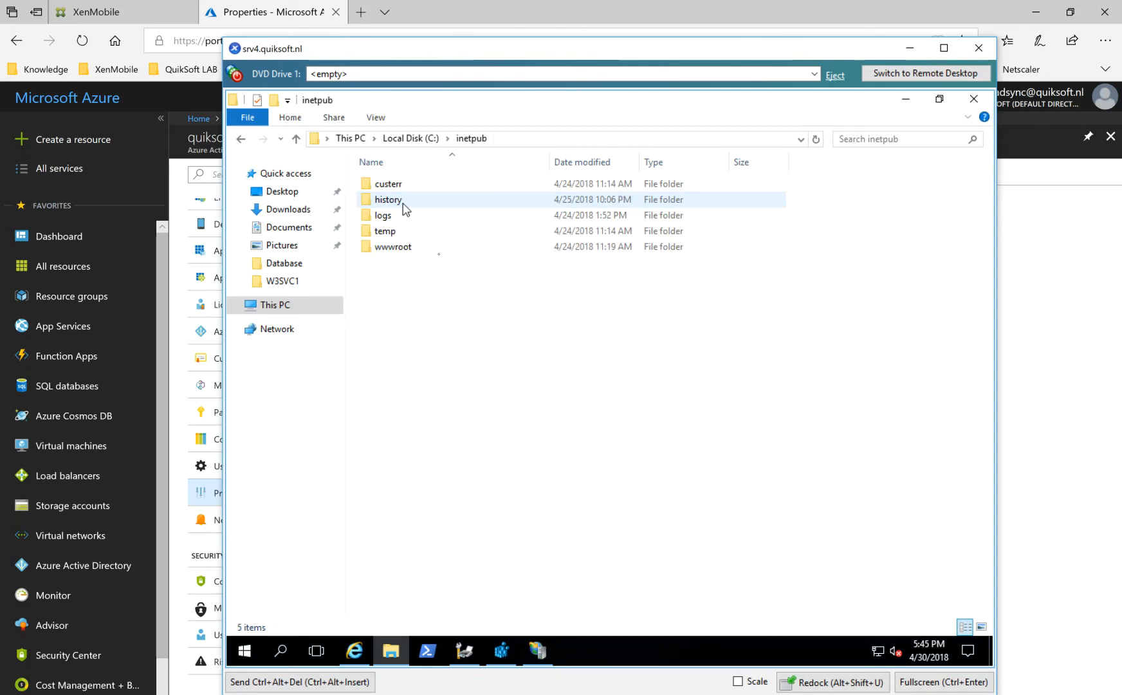
{"action": "double_click", "coordinate": [389, 247]}
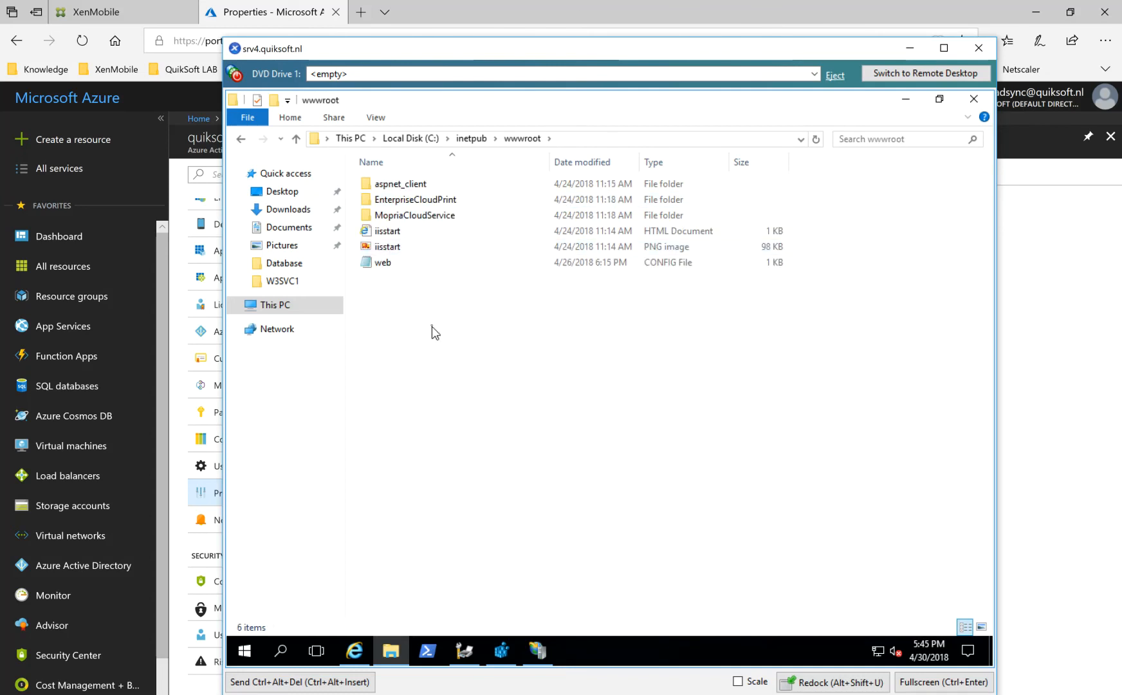
{"action": "double_click", "coordinate": [444, 200]}
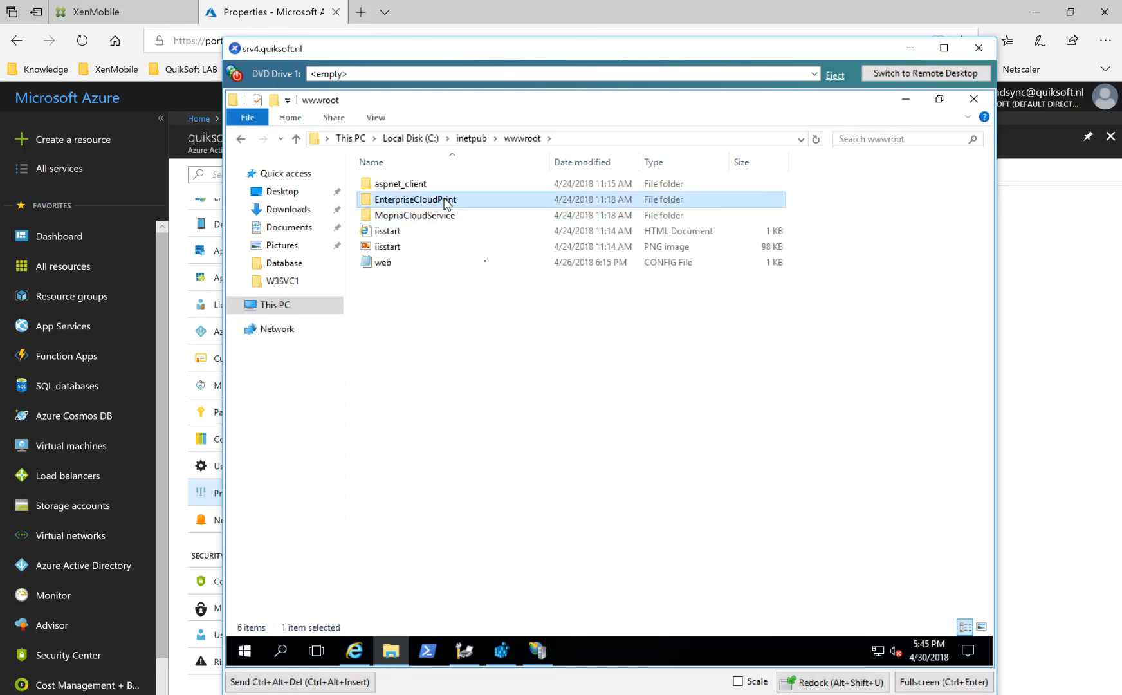
{"action": "left_click", "coordinate": [522, 139]}
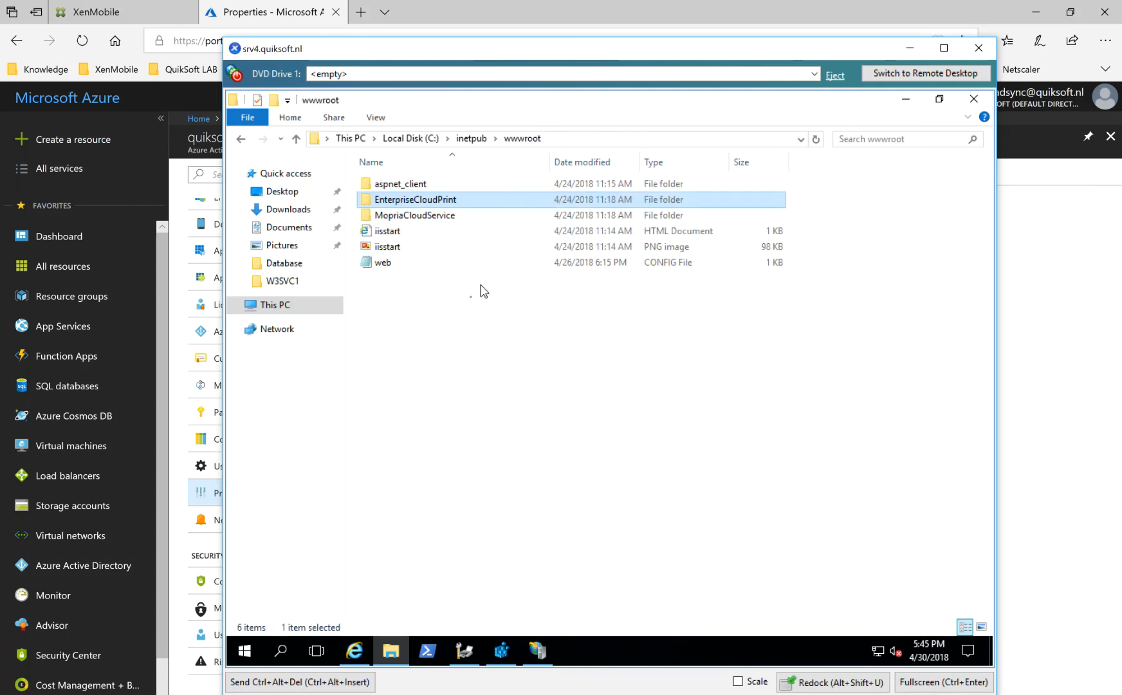
Open the Web config file from the MopriaCloudService folder in a maximized Notepad window.
{"action": "double_click", "coordinate": [429, 216]}
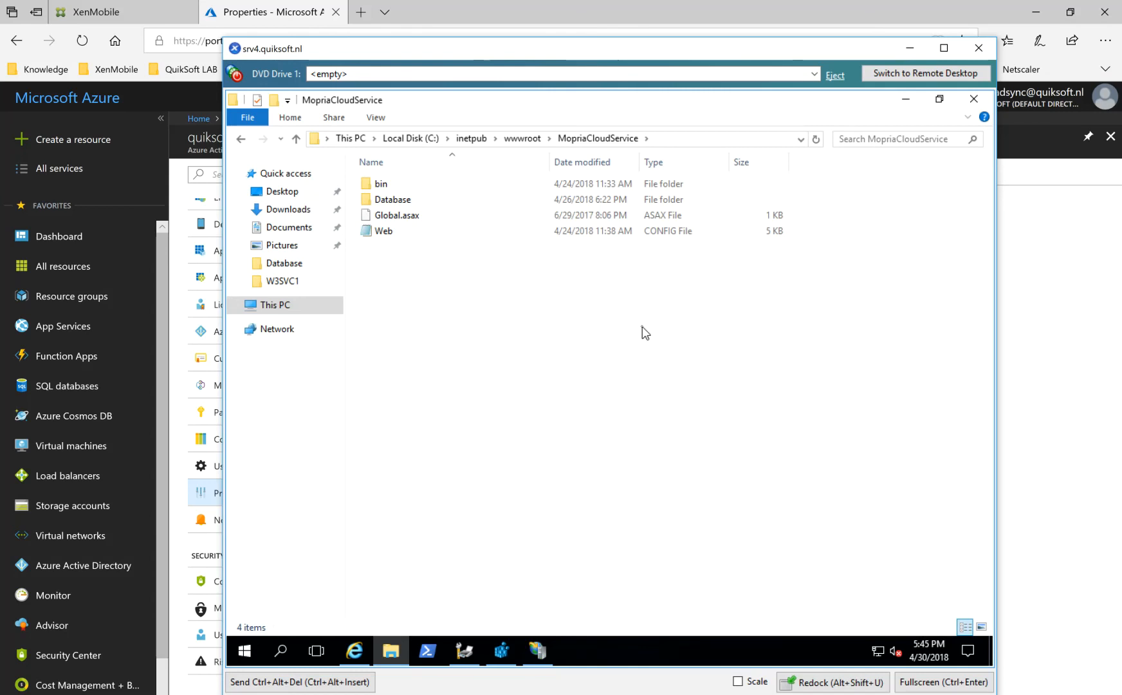
{"action": "left_click", "coordinate": [394, 237]}
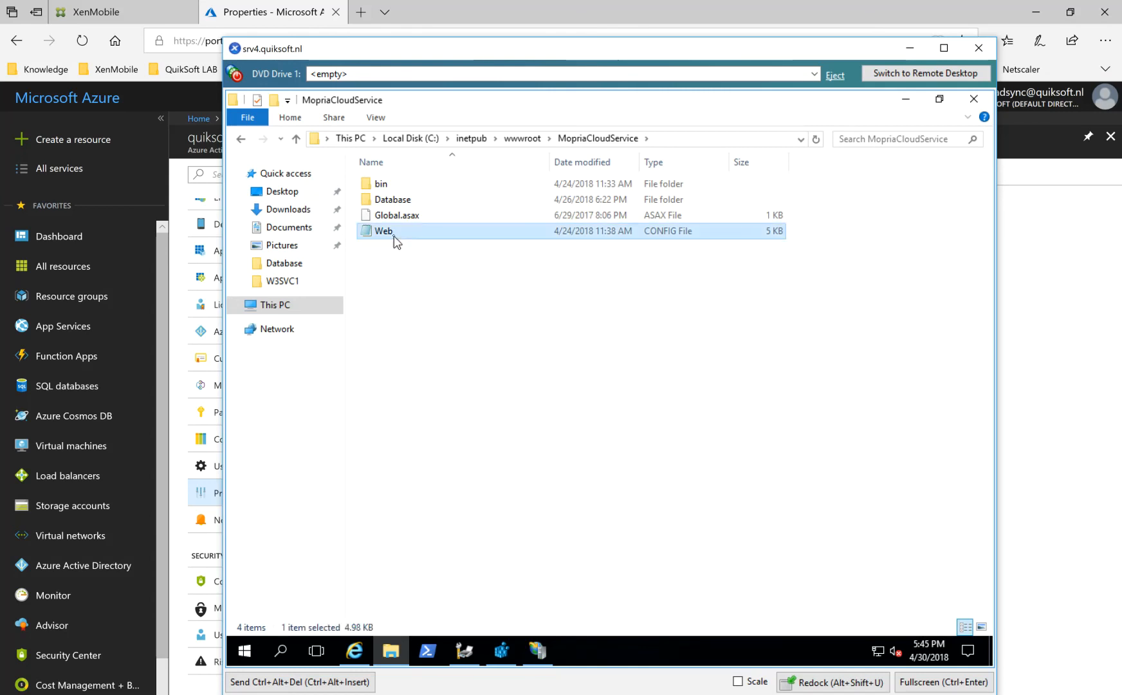
{"action": "double_click", "coordinate": [395, 237]}
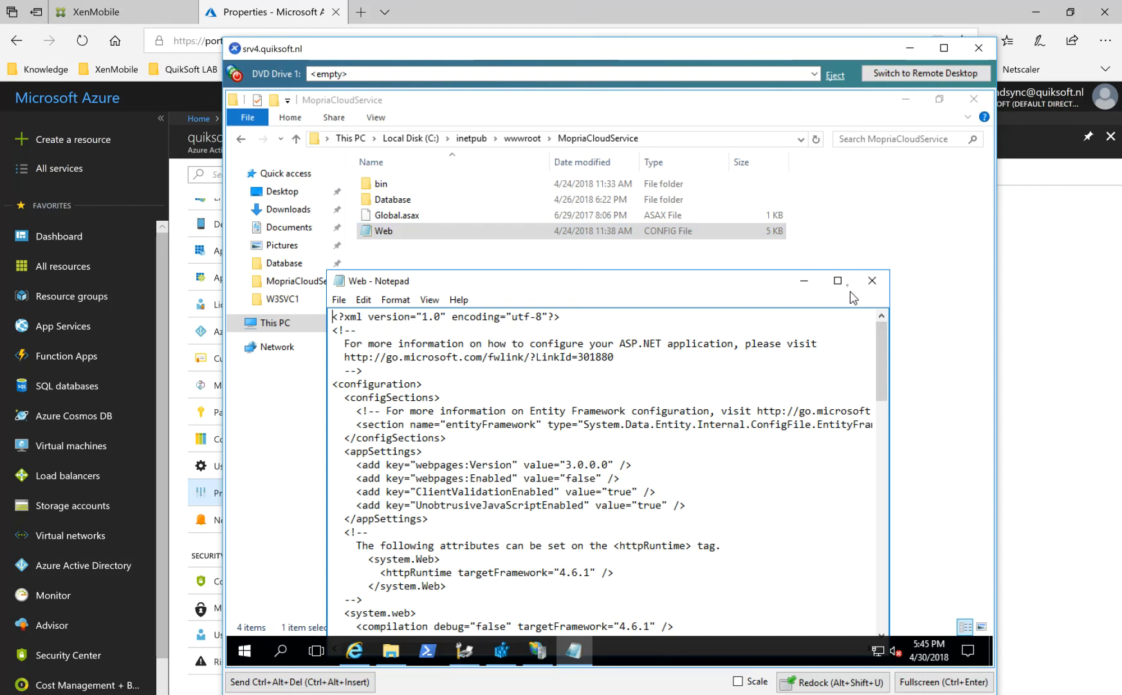
{"action": "left_click", "coordinate": [845, 281]}
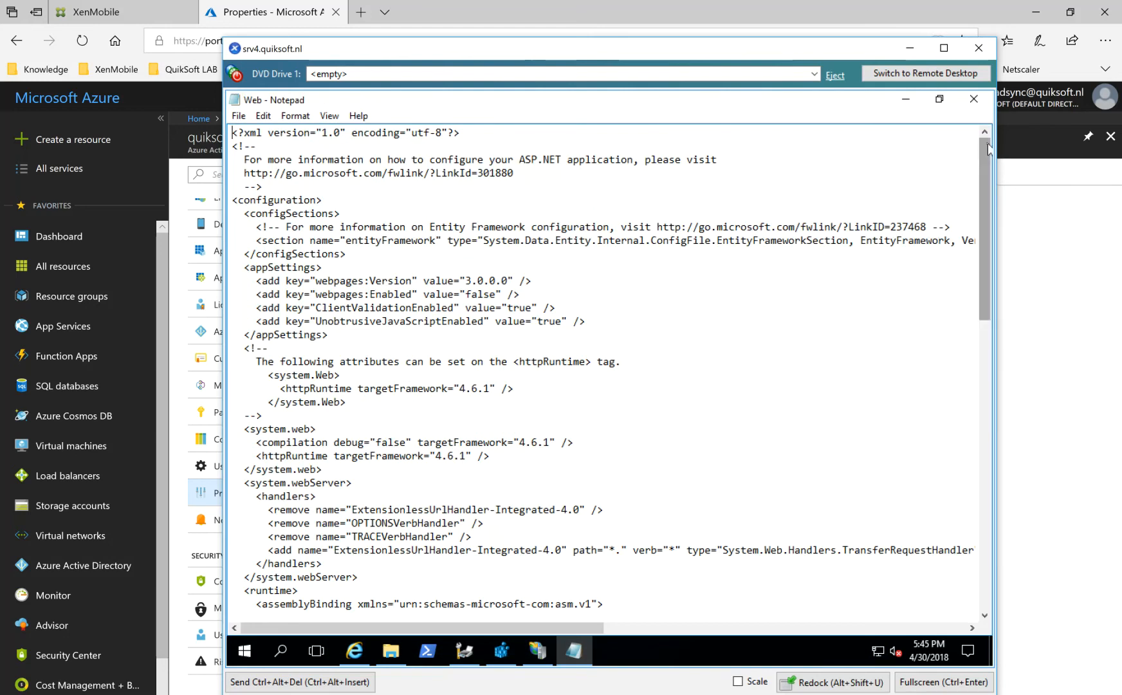
Find the System.Data.SQLite, Core, EF6 and Linq dependentAssembly entries in the Web config file and highlight them to check their versions.
{"action": "left_click_drag", "start_coordinate": [989, 148], "coordinate": [990, 298]}
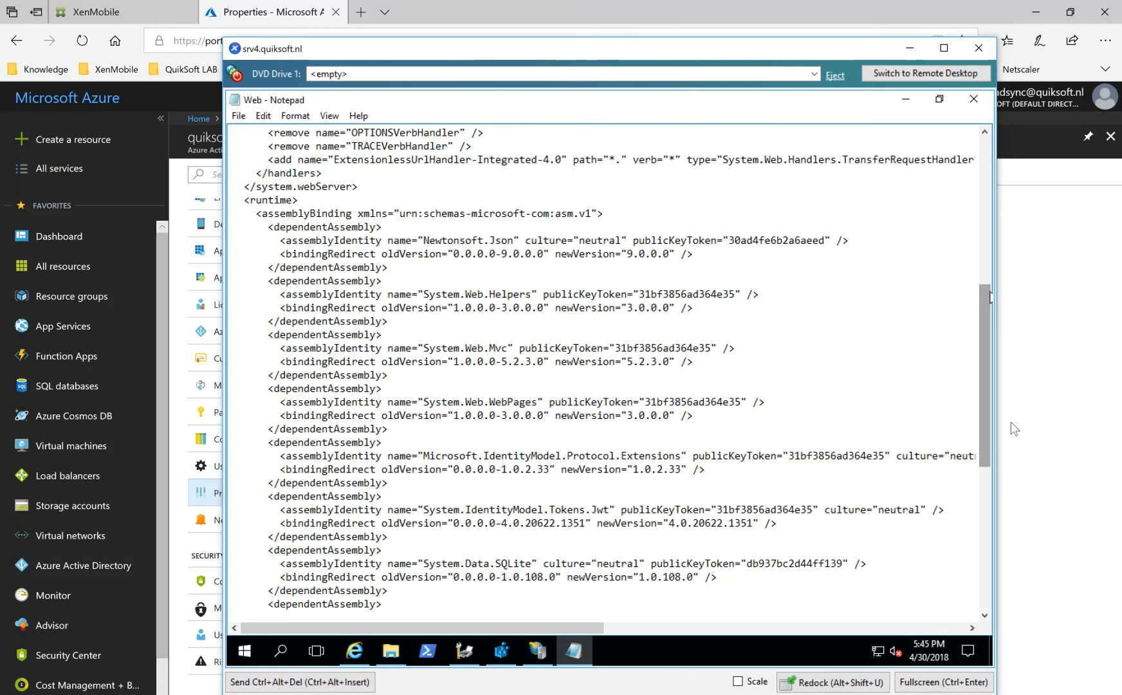
{"action": "left_click_drag", "start_coordinate": [986, 355], "coordinate": [982, 423]}
{"action": "left_click_drag", "start_coordinate": [544, 427], "coordinate": [523, 428]}
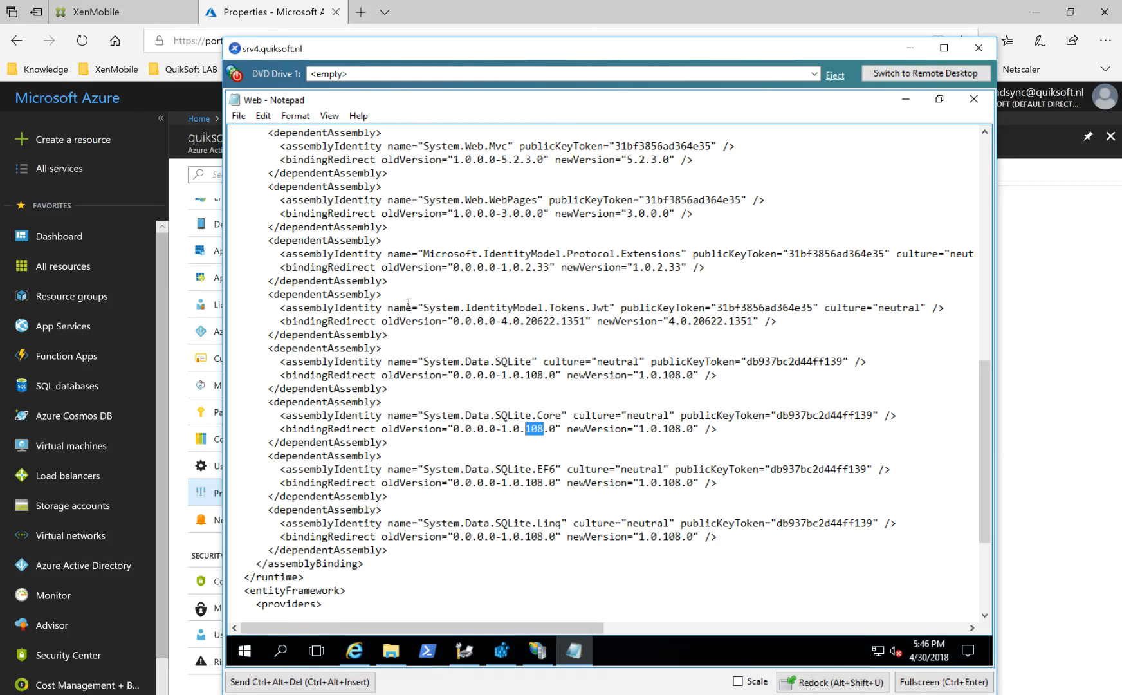
{"action": "left_click_drag", "start_coordinate": [397, 351], "coordinate": [750, 532]}
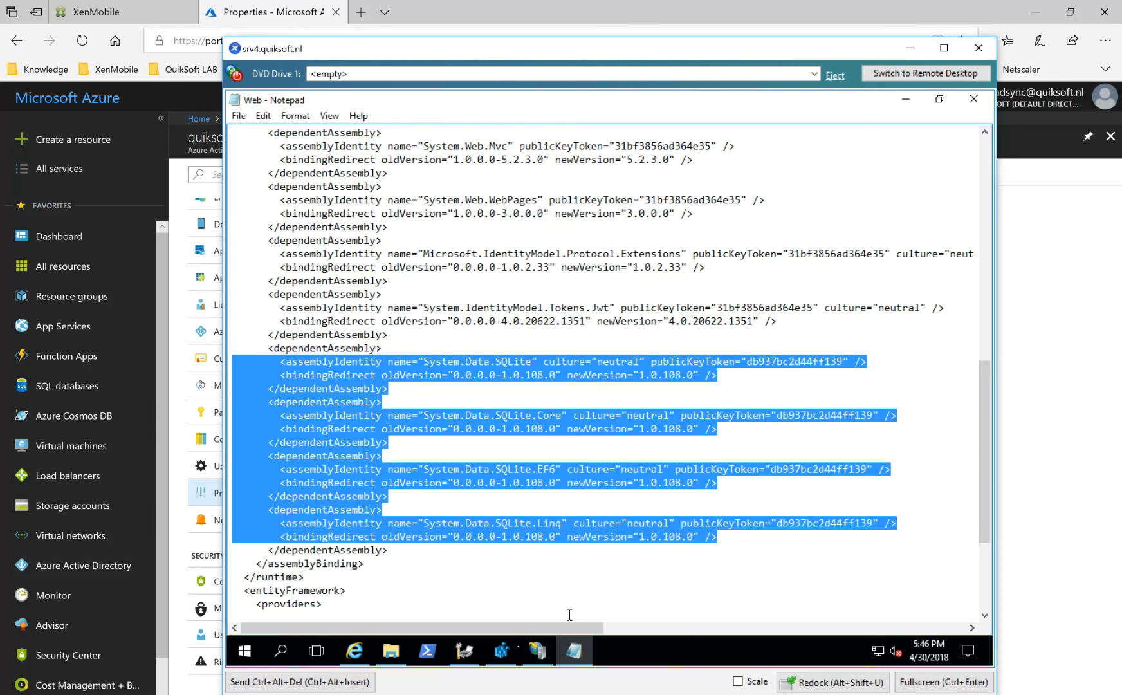
Close the Update webconfig.PNG picture, the Web config file in Notepad and the MopriaCloudService folder window.
{"action": "mouse_move", "coordinate": [465, 651]}
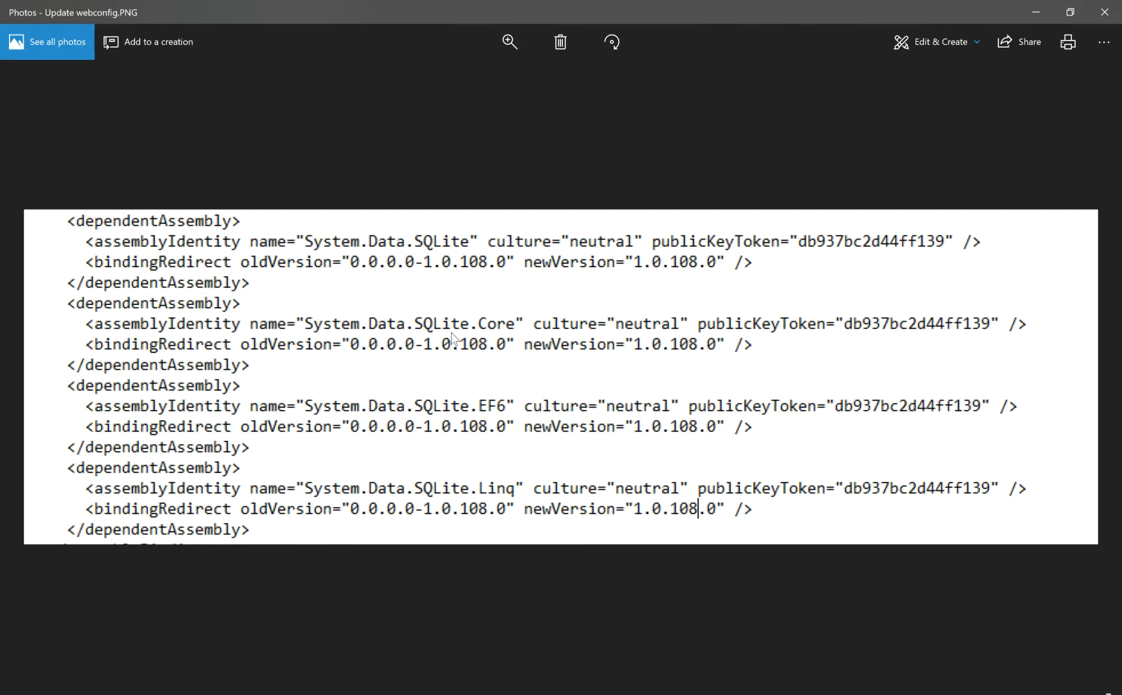
{"action": "left_click", "coordinate": [1104, 12]}
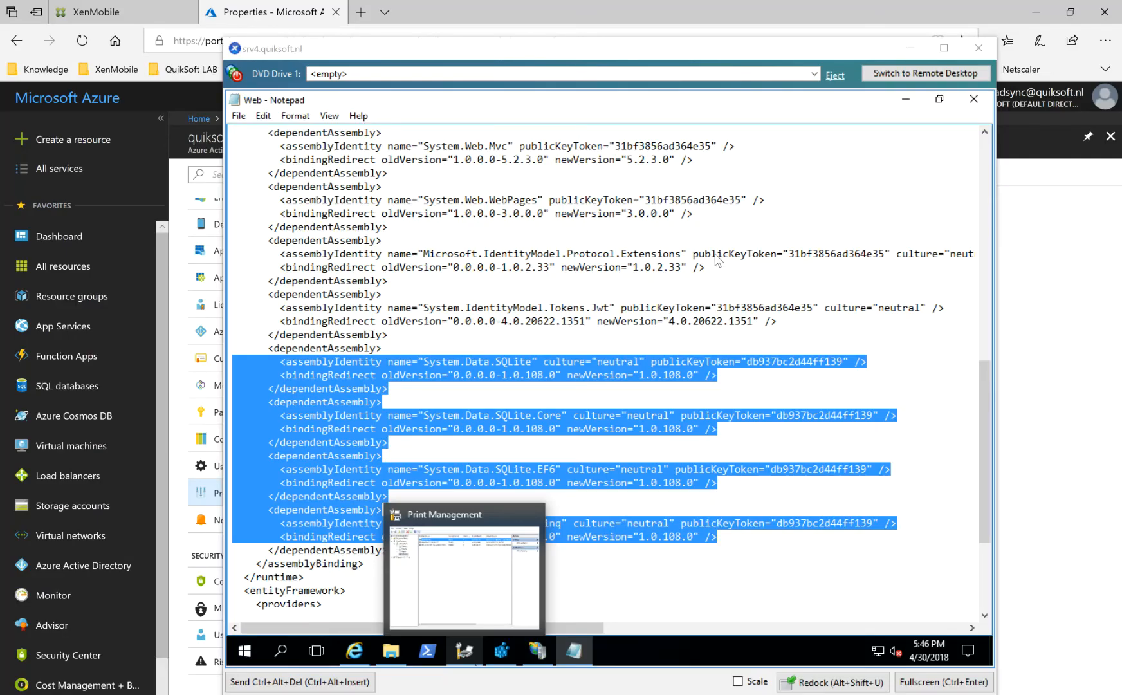
{"action": "left_click", "coordinate": [974, 101]}
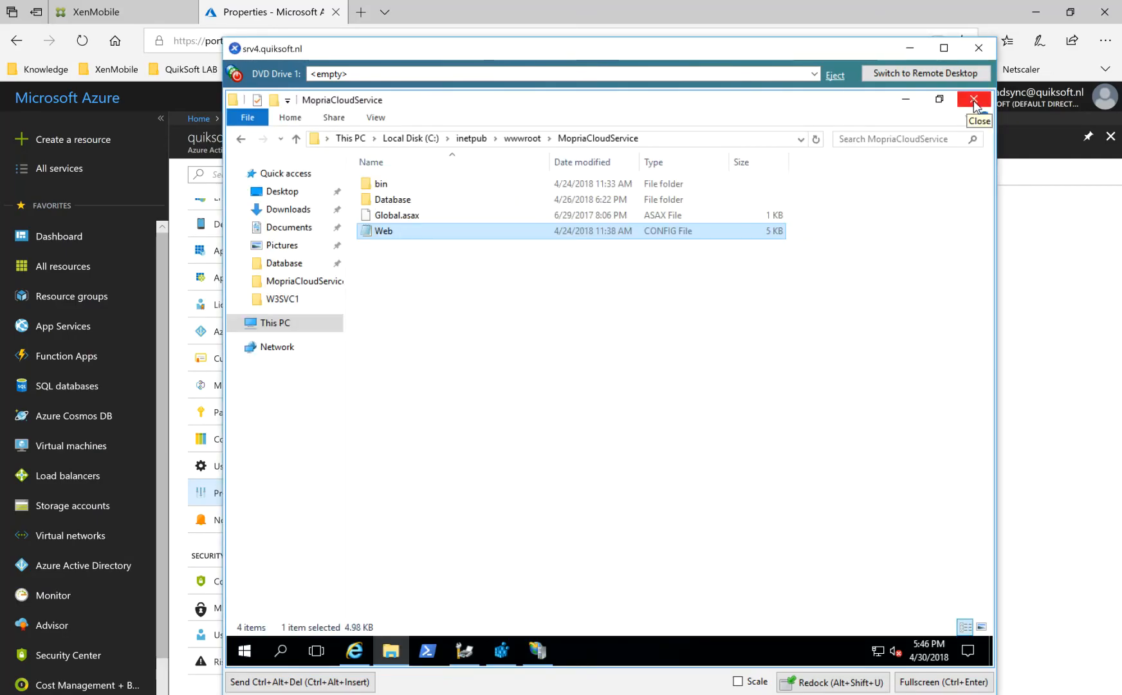
{"action": "left_click", "coordinate": [974, 100]}
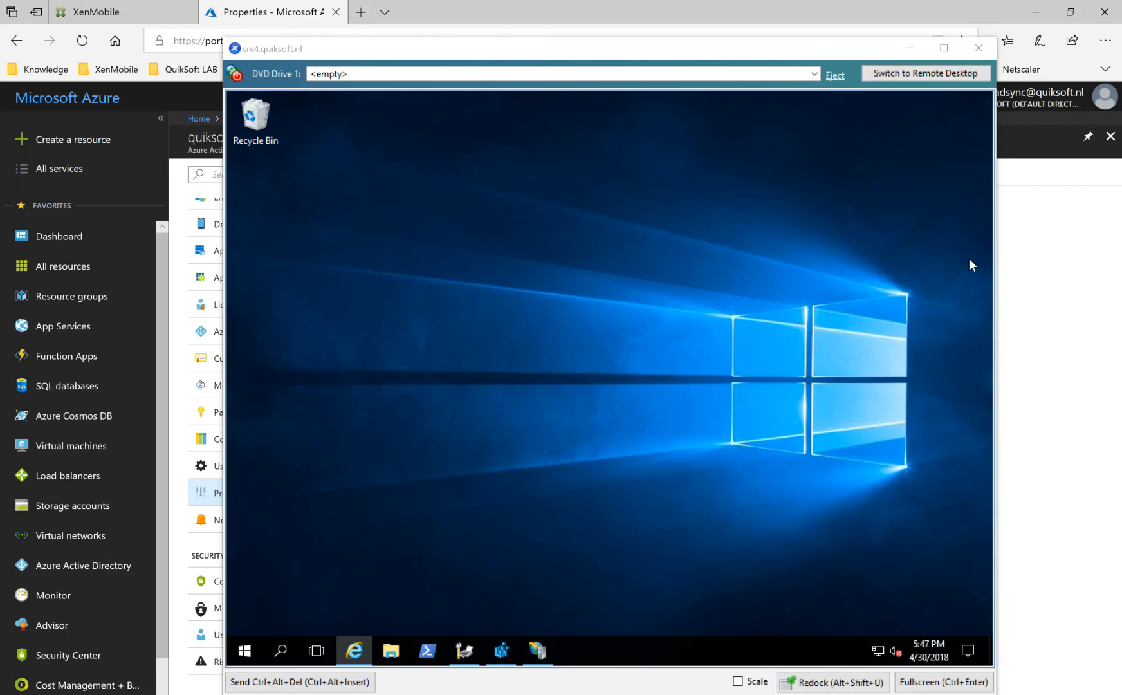
Minimize the CloudPrint_InstallingSQLITE.PNG picture and browse to C:\Program Files\PackageManagement\NuGet\Packages on the server to view the SQLite package folders.
{"action": "left_click", "coordinate": [397, 653]}
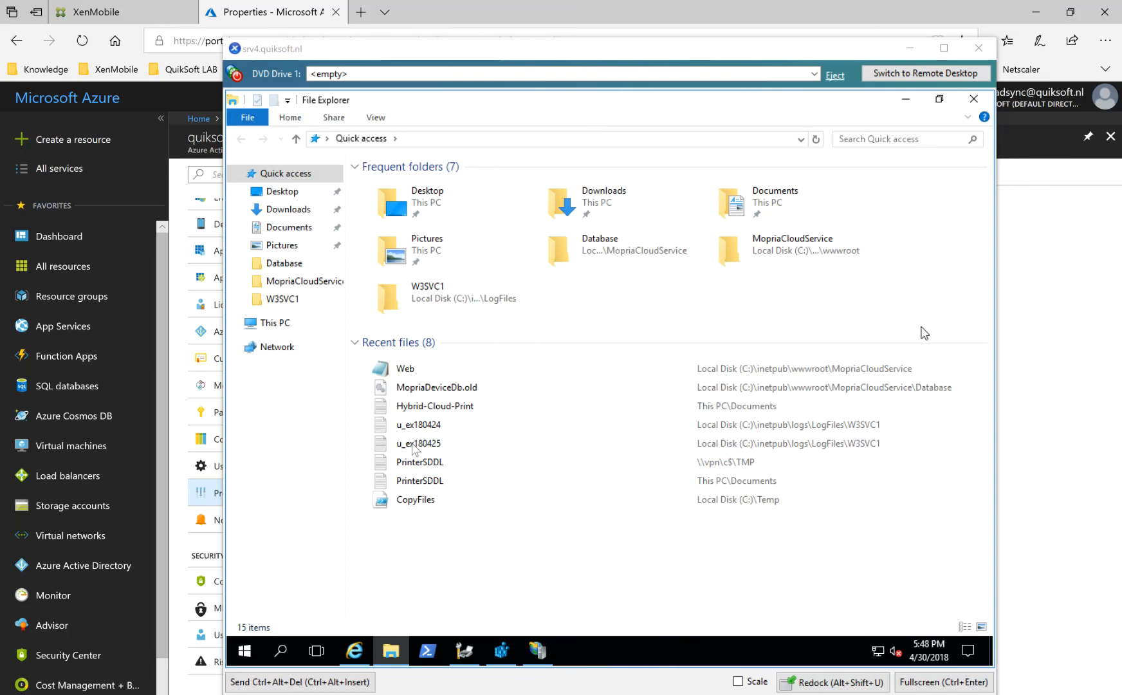
{"action": "left_click", "coordinate": [284, 323]}
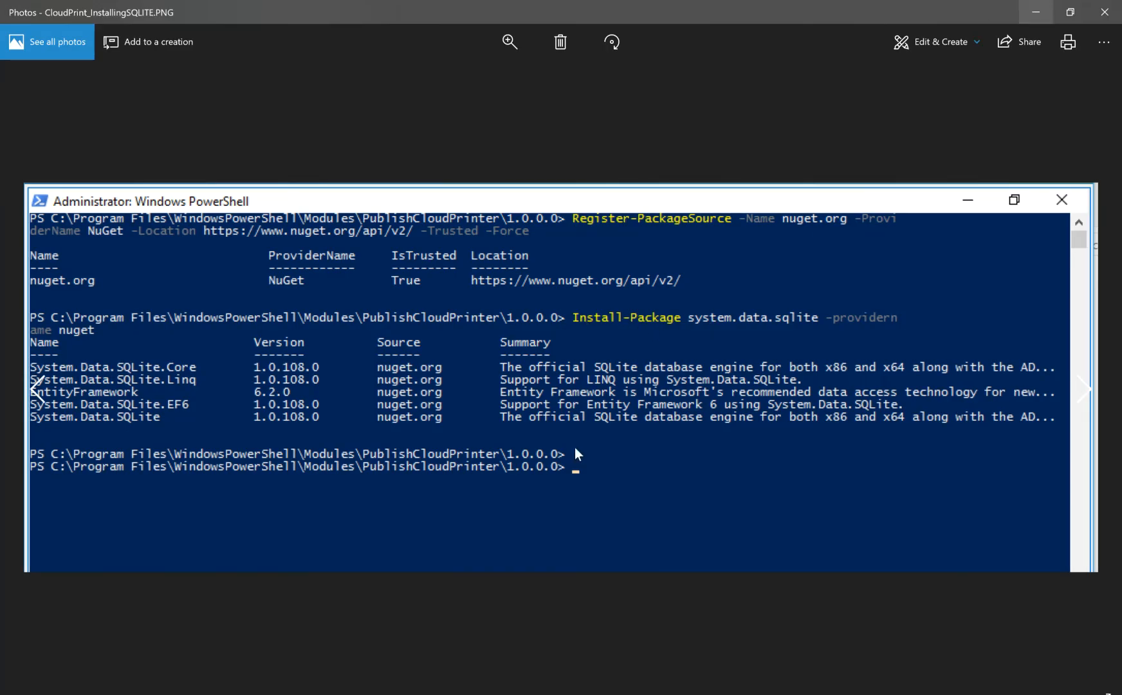
{"action": "left_click", "coordinate": [1036, 11]}
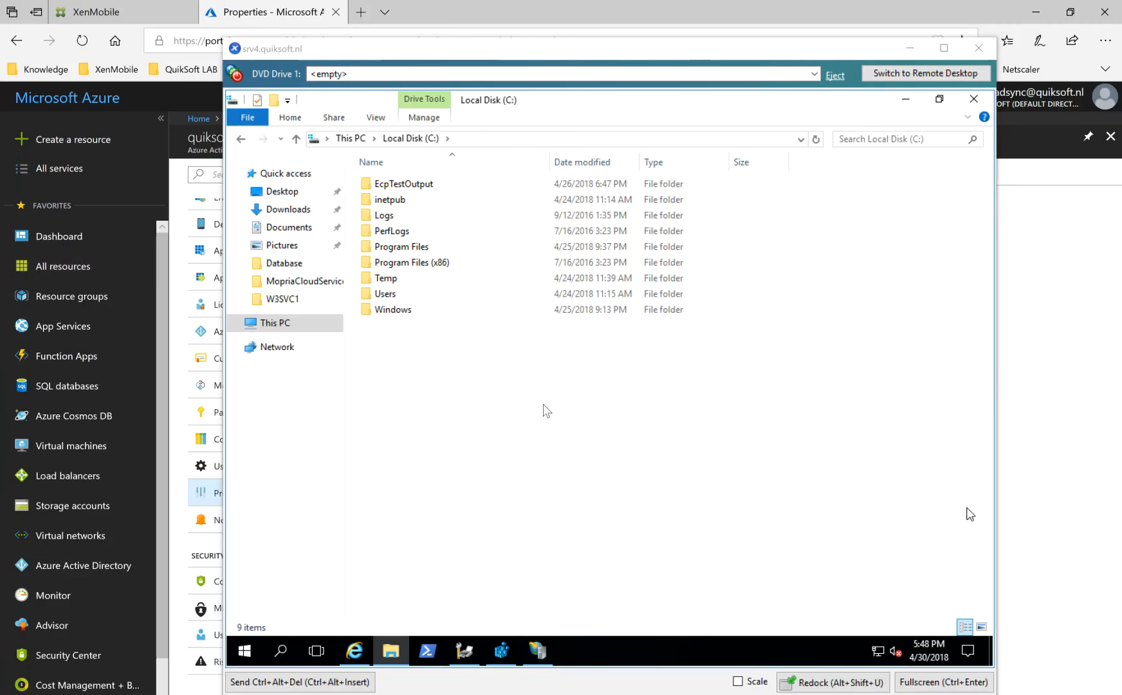
{"action": "double_click", "coordinate": [412, 247]}
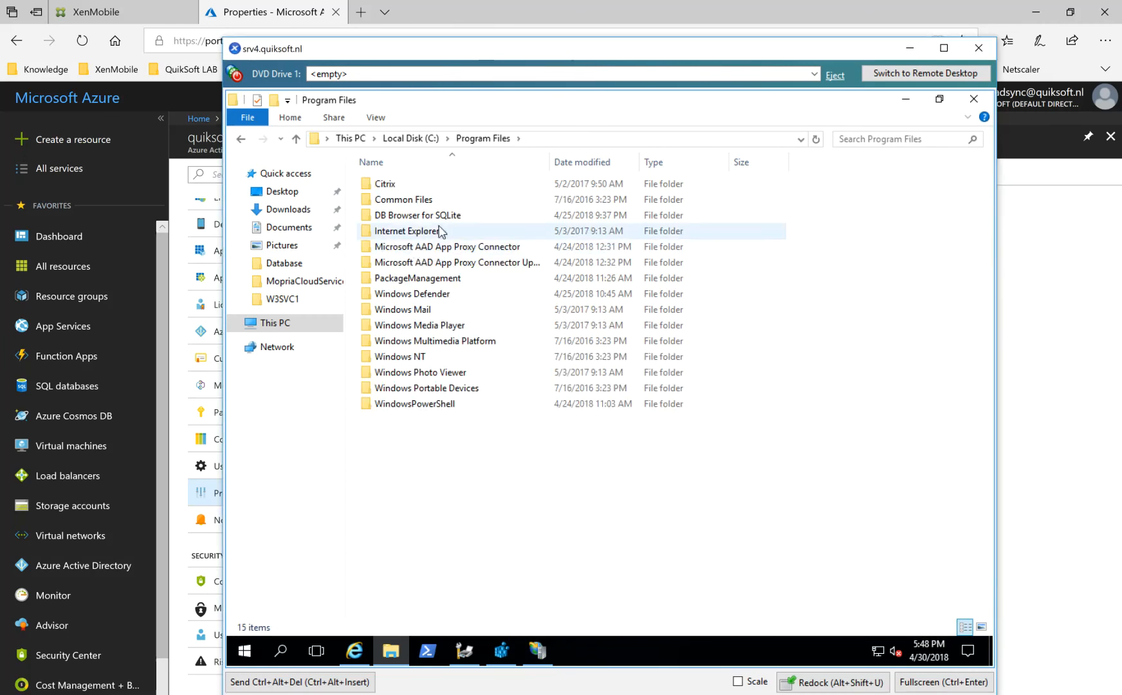
{"action": "double_click", "coordinate": [431, 284]}
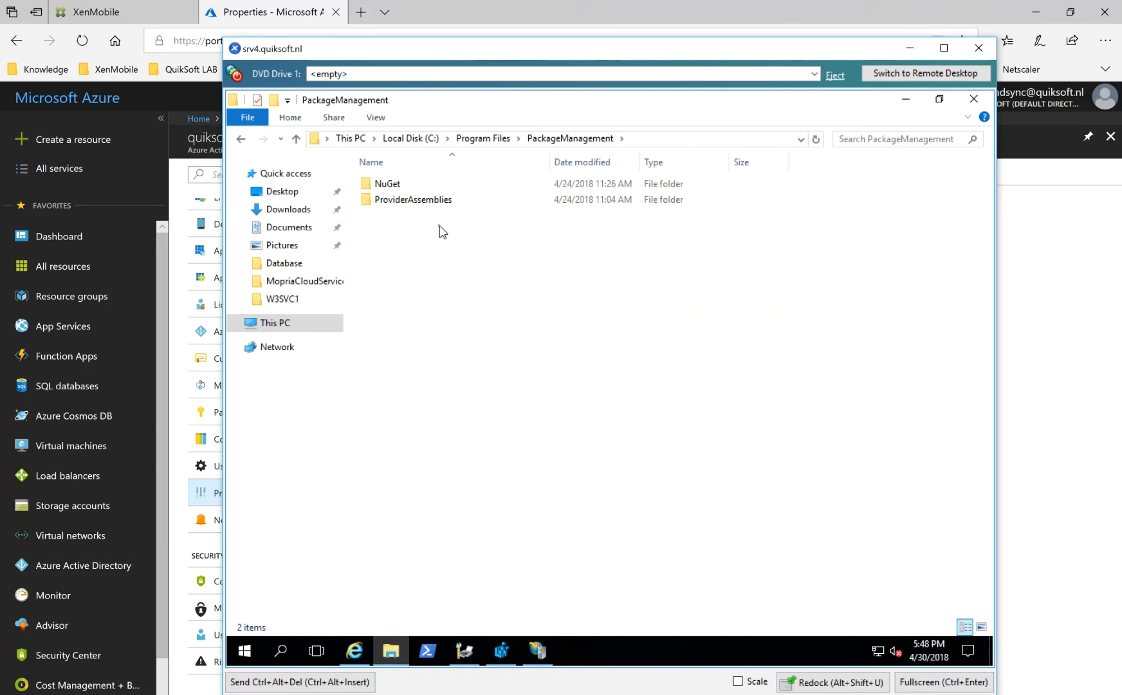
{"action": "double_click", "coordinate": [389, 183]}
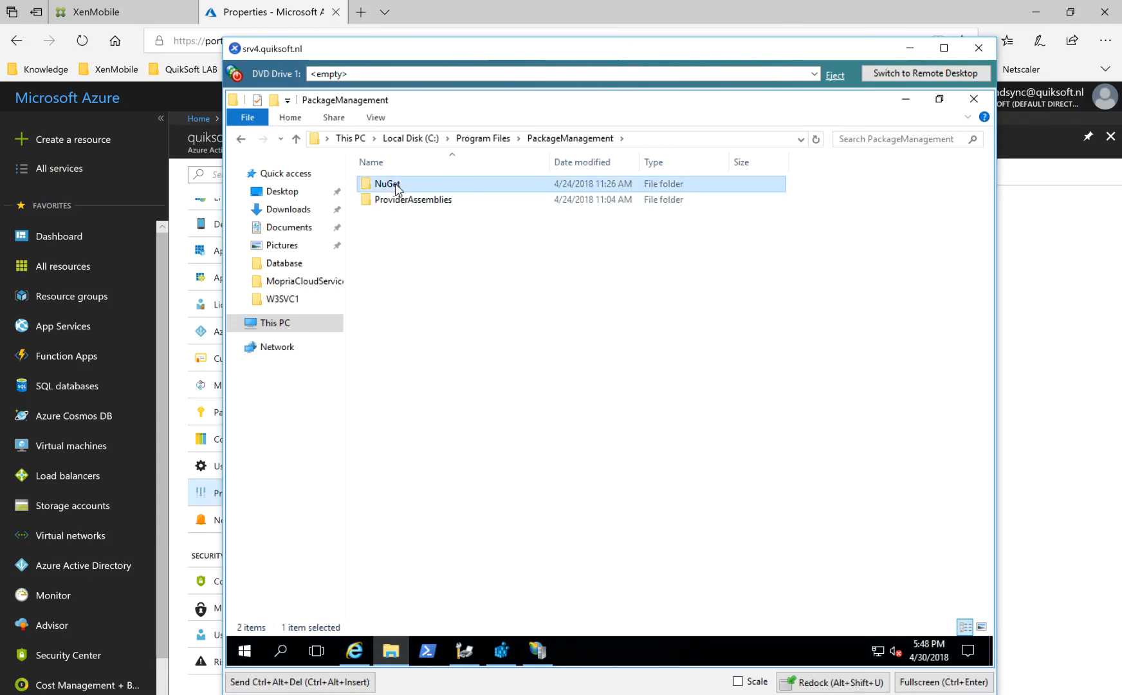
{"action": "double_click", "coordinate": [394, 185]}
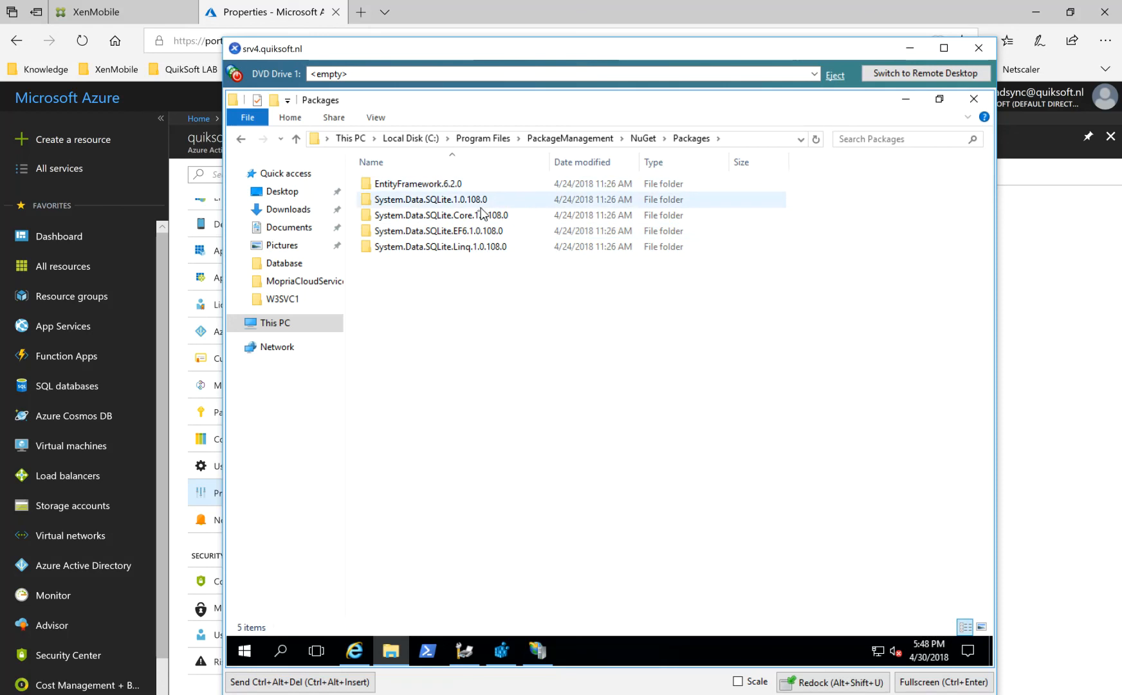
{"action": "mouse_move", "coordinate": [476, 251]}
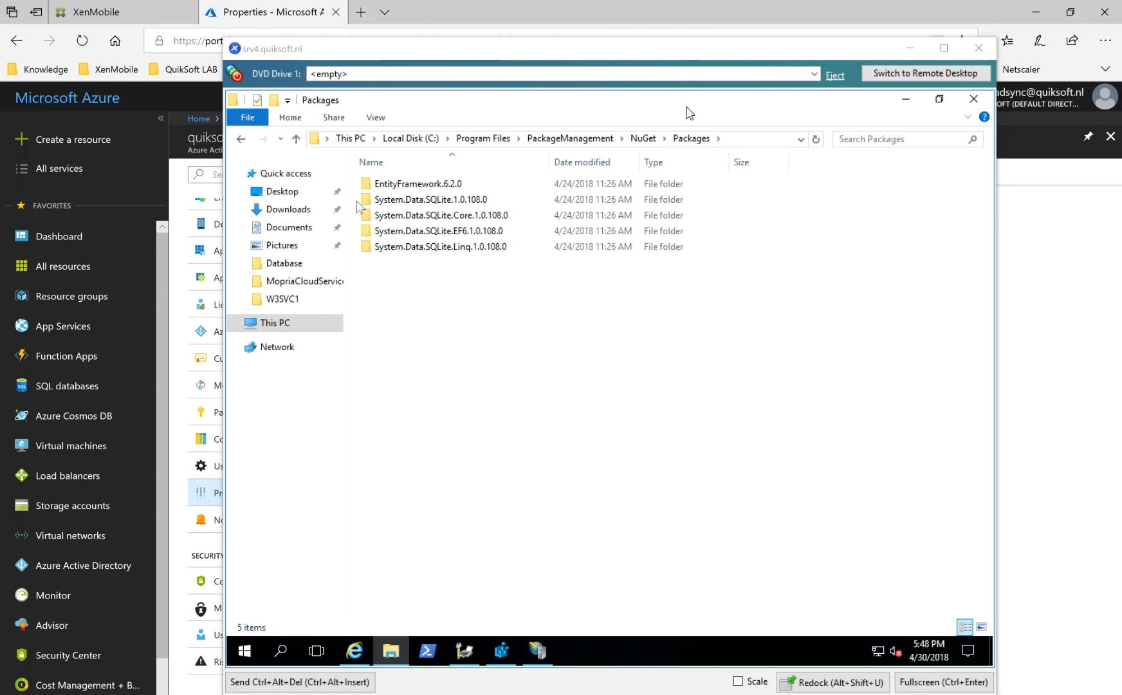
Open the copied docs.microsoft.com address of the hybrid-cloud-print-deploy-passthrough article in a new browser tab.
{"action": "left_click", "coordinate": [359, 12]}
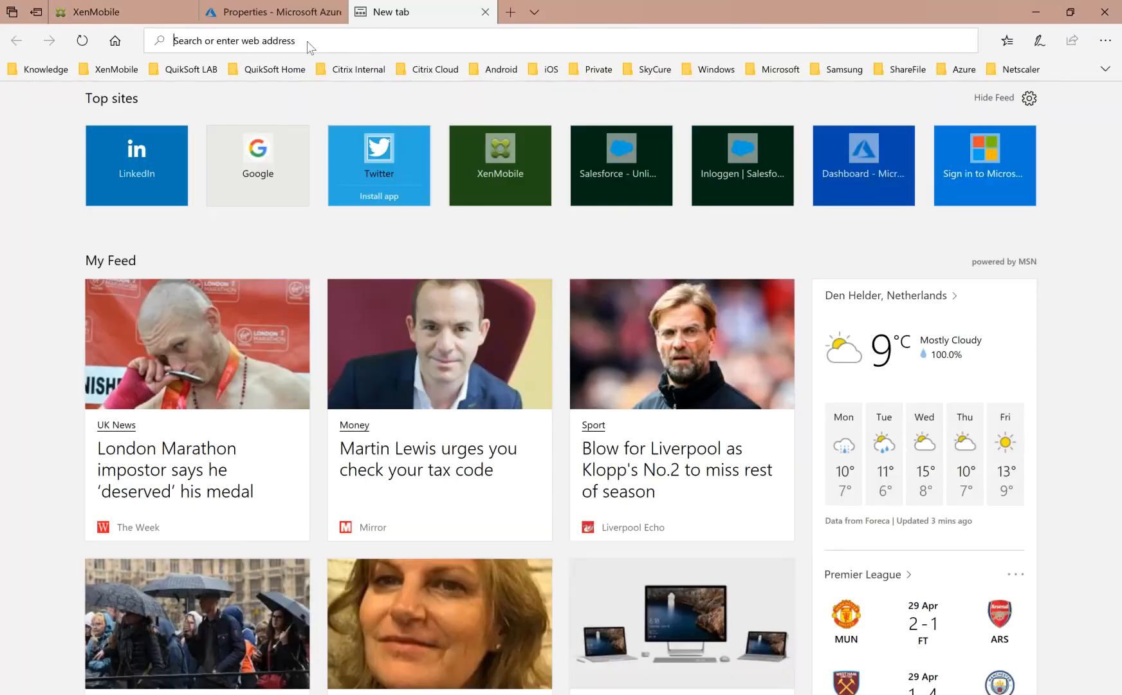
{"action": "right_click", "coordinate": [308, 40]}
{"action": "left_click", "coordinate": [314, 84]}
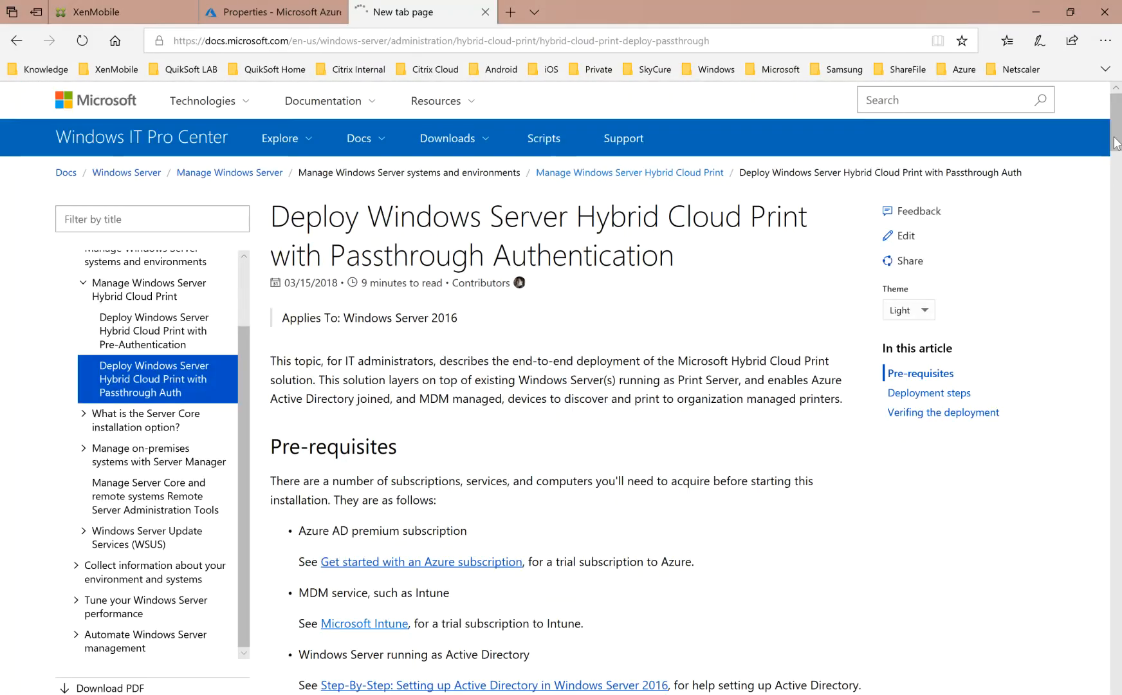
Find deployment steps 4 and 5 in the article and highlight the elevated PowerShell instruction and the SQLite dll copy list.
{"action": "left_click_drag", "start_coordinate": [1117, 143], "coordinate": [1108, 275]}
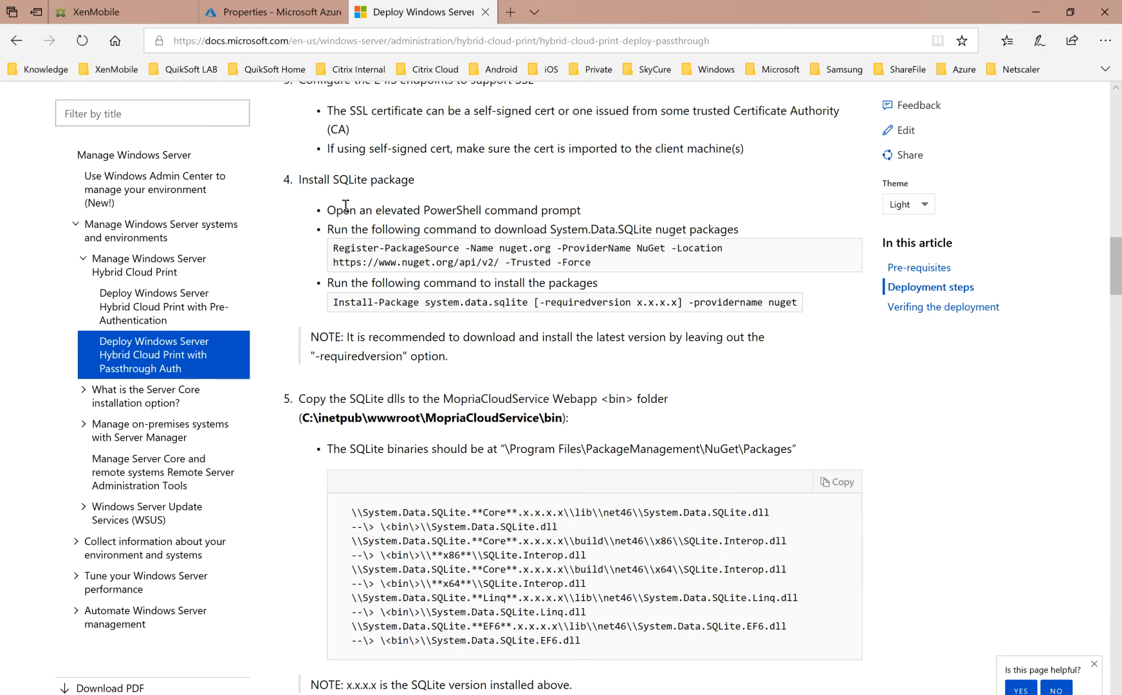
{"action": "left_click_drag", "start_coordinate": [343, 210], "coordinate": [612, 221]}
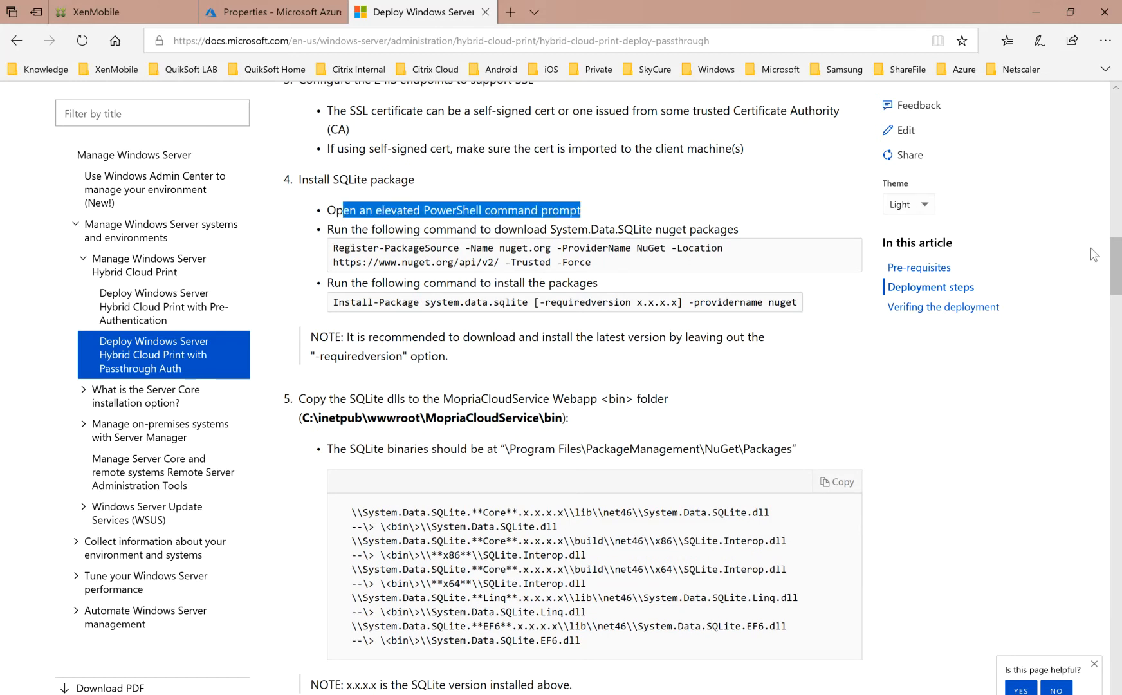
{"action": "left_click_drag", "start_coordinate": [1117, 260], "coordinate": [1118, 278]}
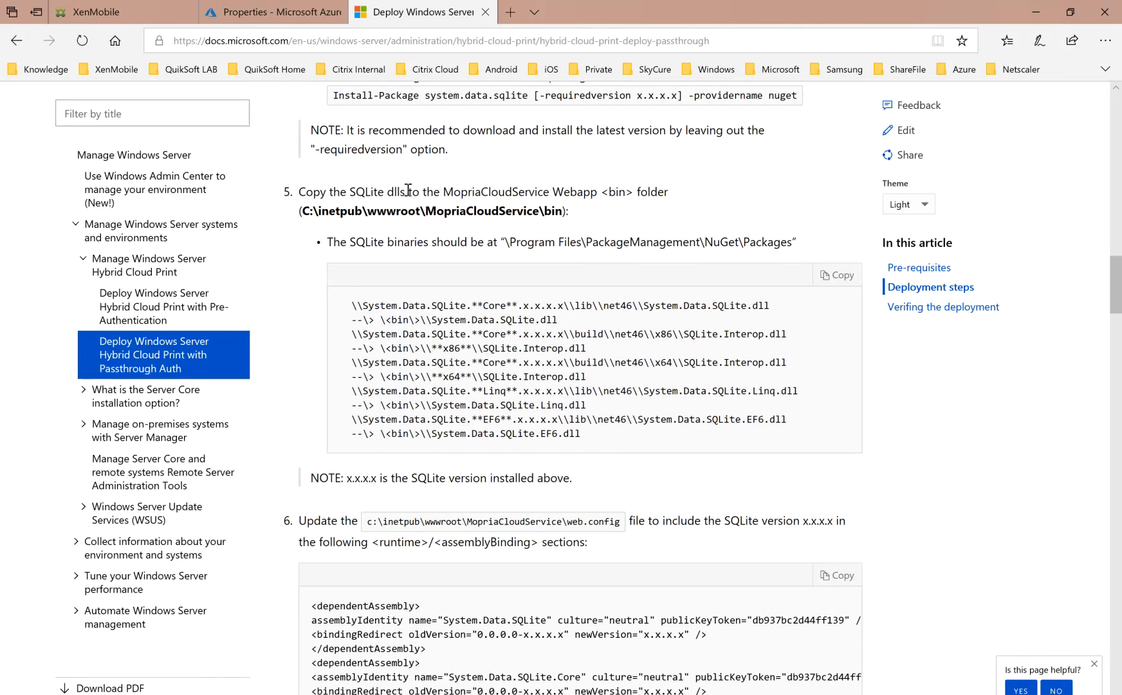
{"action": "left_click_drag", "start_coordinate": [371, 192], "coordinate": [603, 201]}
{"action": "left_click_drag", "start_coordinate": [604, 441], "coordinate": [300, 309]}
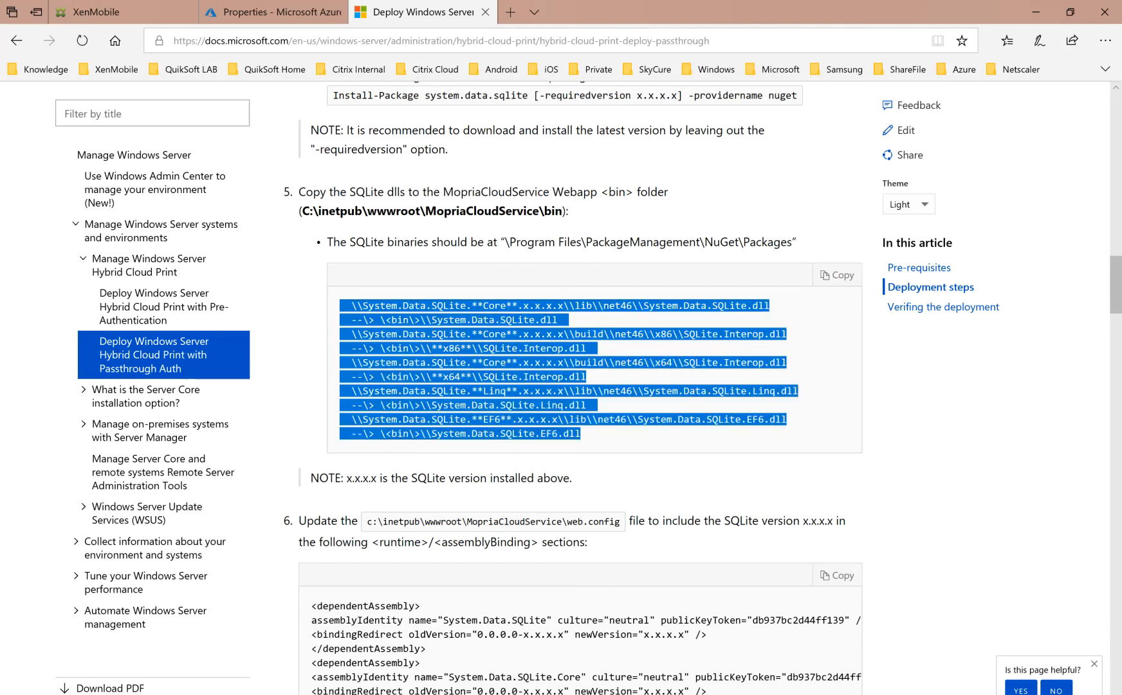
Go to step 6 about web.config and highlight the version numbers in the System.Data.SQLite bindingRedirect line.
{"action": "left_click_drag", "start_coordinate": [1114, 271], "coordinate": [1114, 275]}
{"action": "scroll", "coordinate": [605, 264], "scroll_direction": "down", "scroll_amount": 3}
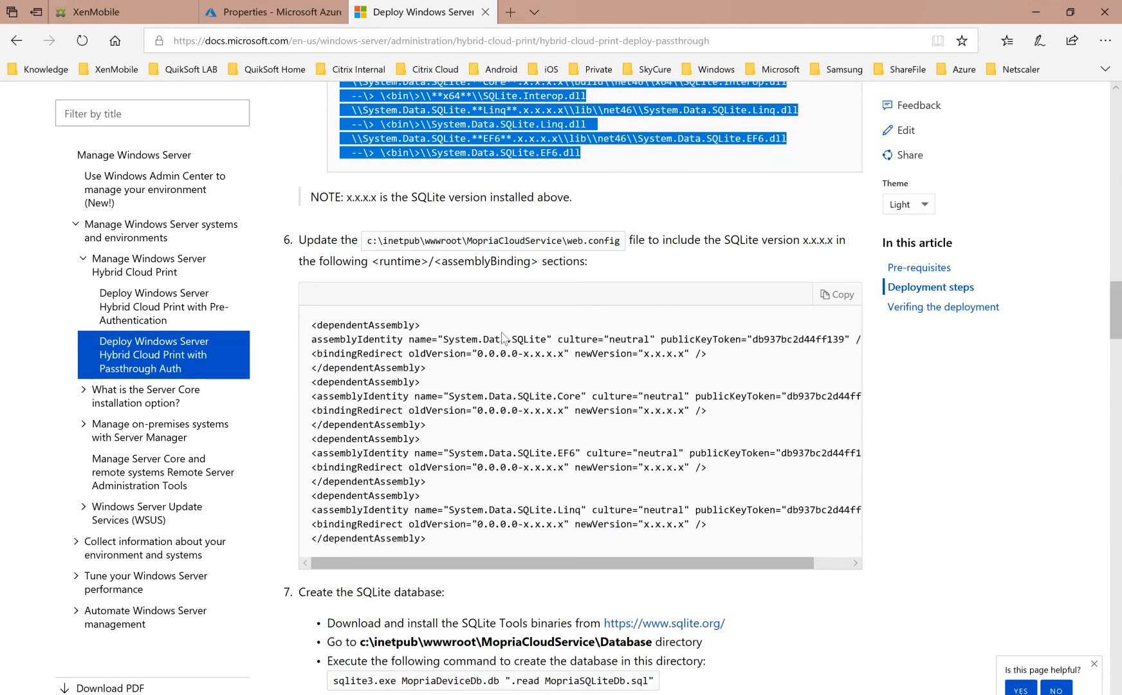
{"action": "left_click", "coordinate": [490, 351]}
{"action": "left_click_drag", "start_coordinate": [489, 354], "coordinate": [673, 353]}
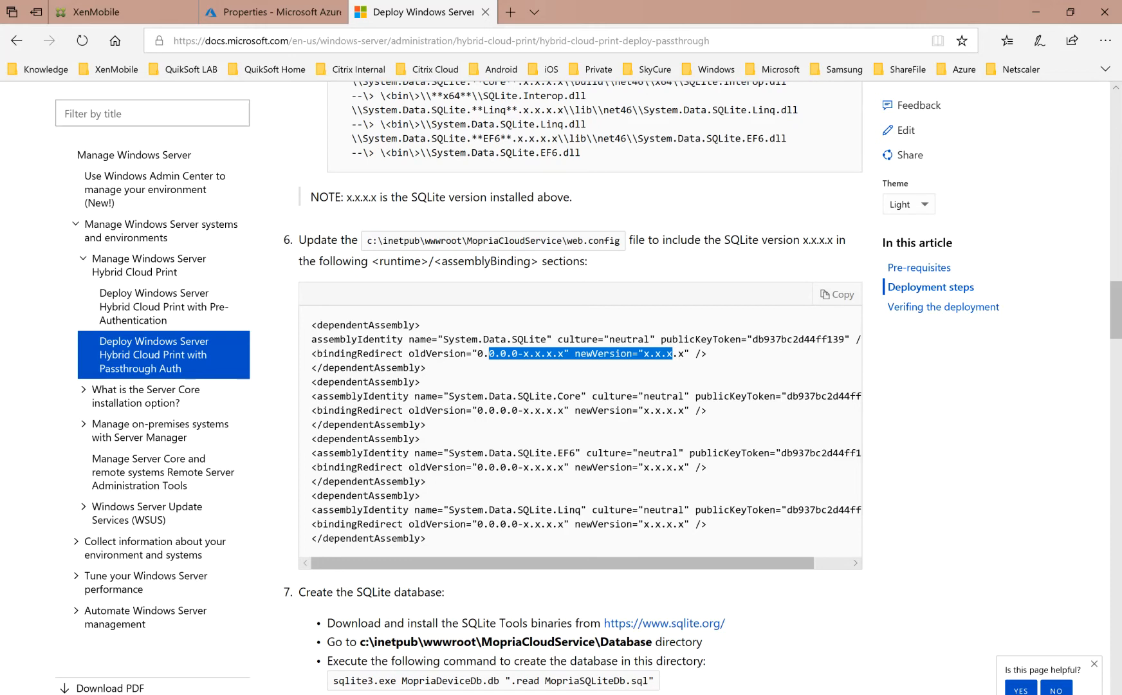
Return to the srv4.quiksoft.nl console and browse to C:\inetpub\wwwroot\MopriaCloudService\bin.
{"action": "left_click", "coordinate": [566, 673]}
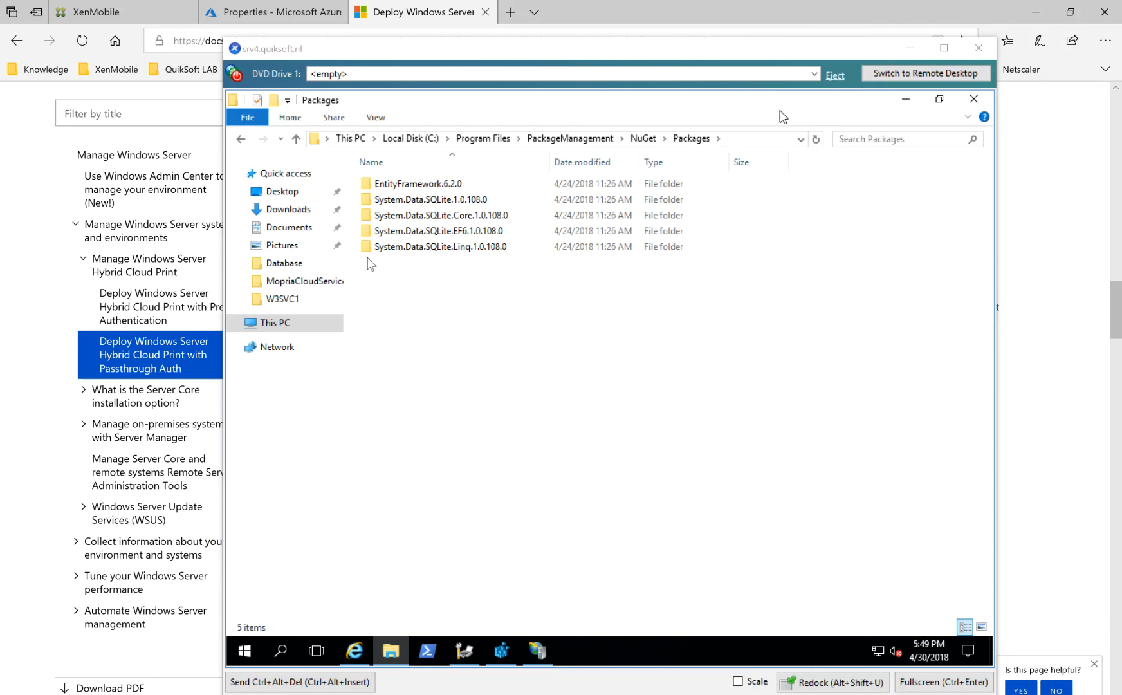
{"action": "left_click", "coordinate": [273, 325]}
{"action": "double_click", "coordinate": [445, 305]}
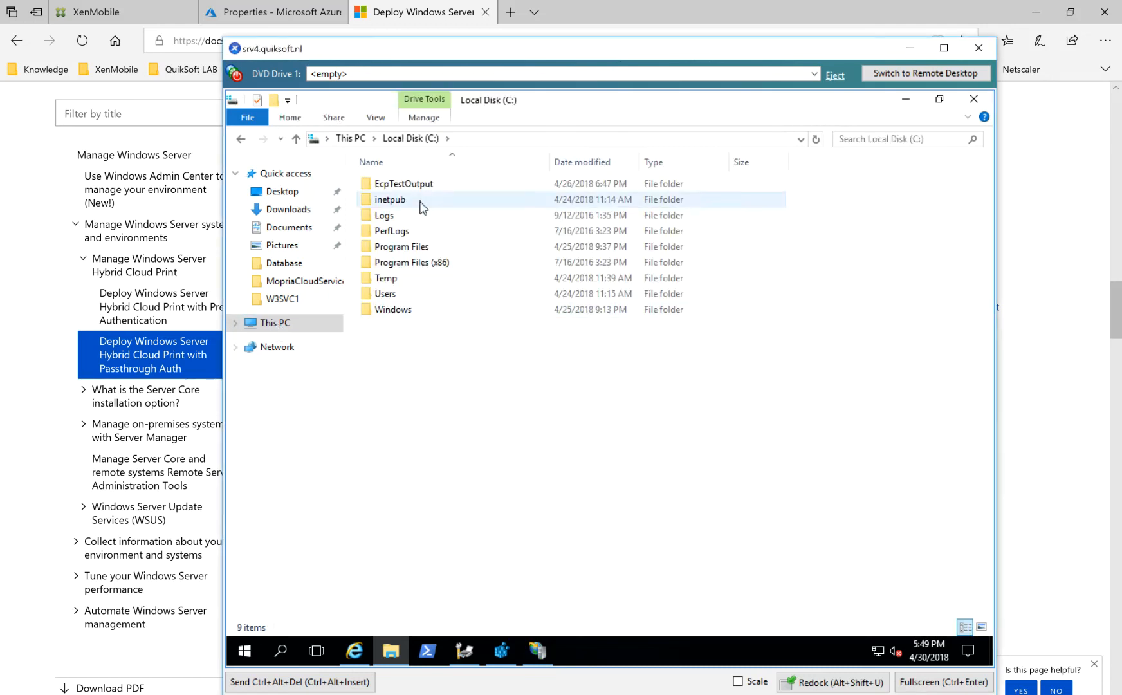
{"action": "double_click", "coordinate": [419, 204]}
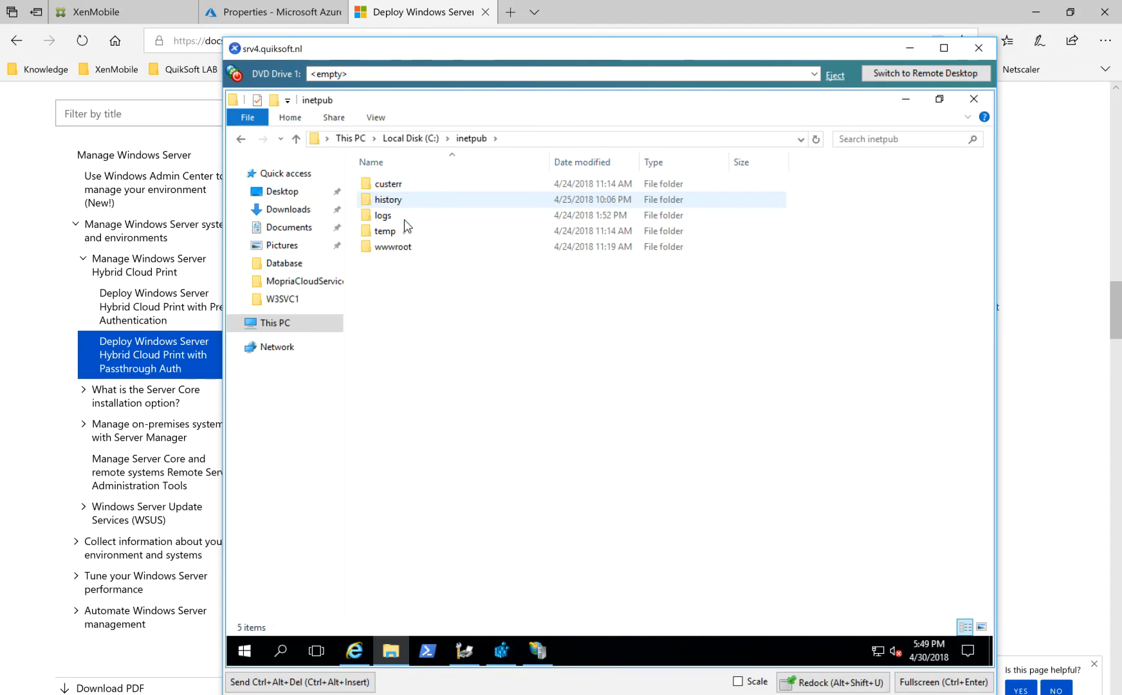
{"action": "double_click", "coordinate": [393, 247]}
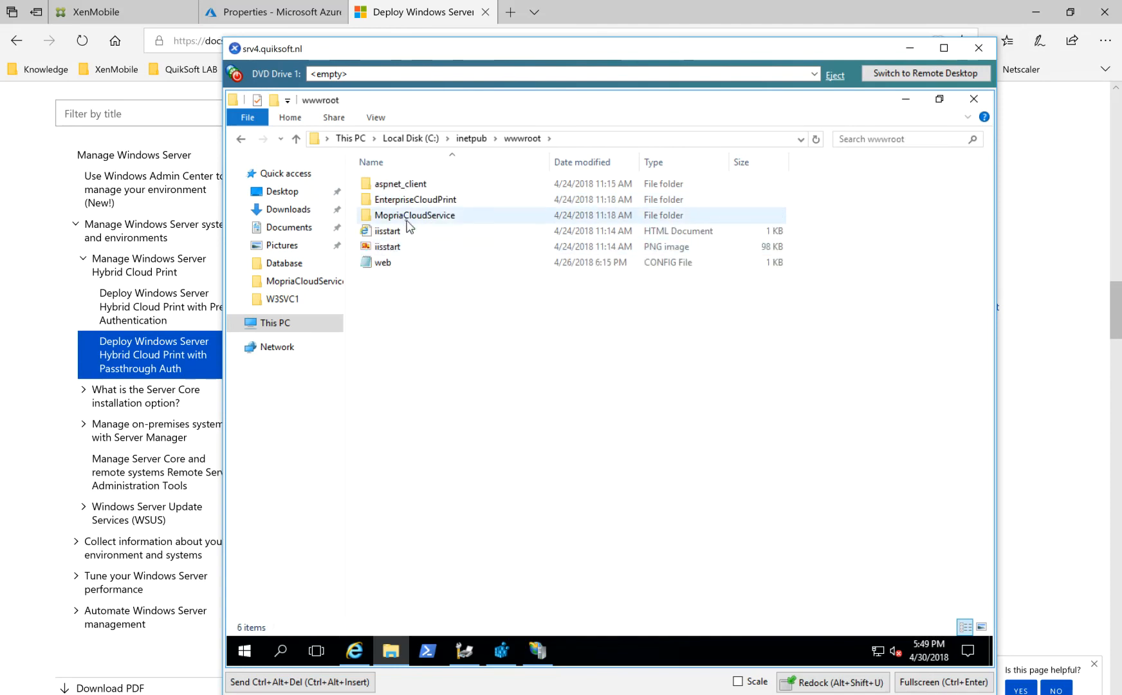
{"action": "double_click", "coordinate": [412, 216]}
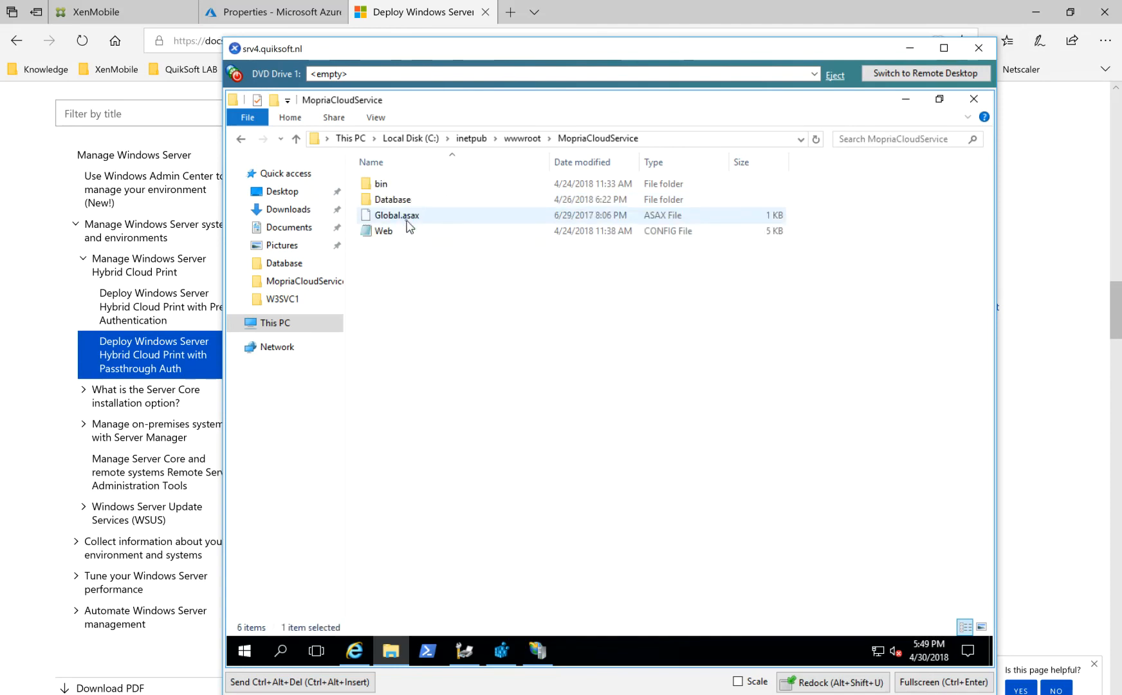
{"action": "double_click", "coordinate": [389, 184]}
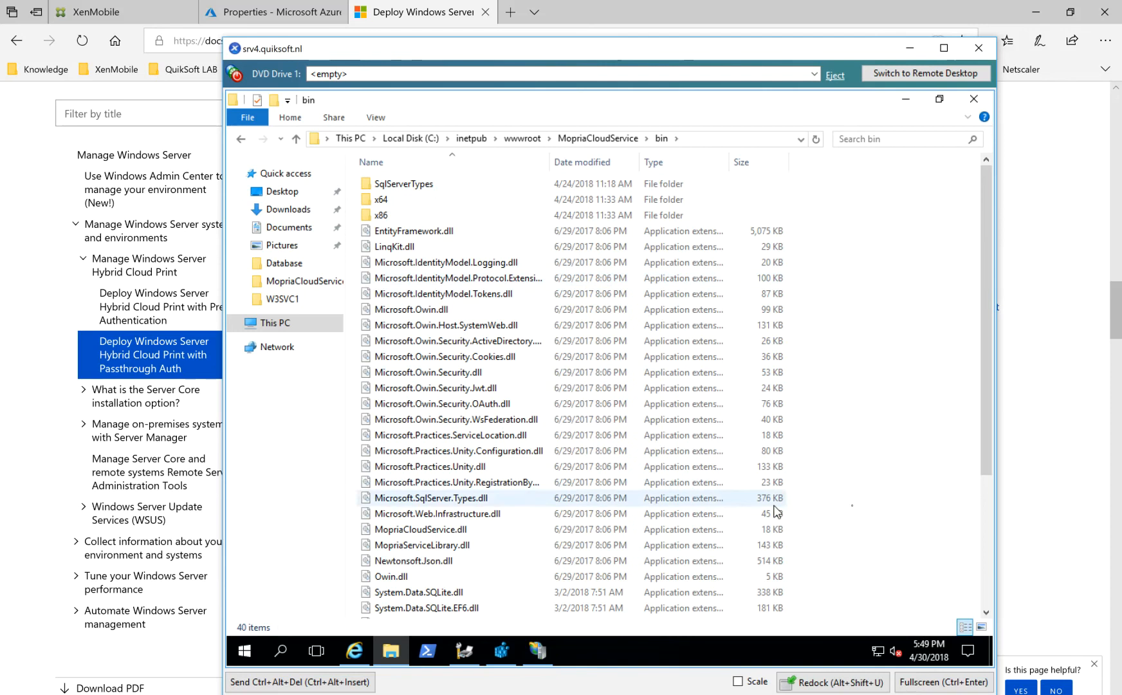
Look through the bin folder for the SQLite dll files and the x64 and x86 folders, and return to wwwroot.
{"action": "scroll", "coordinate": [978, 466], "scroll_direction": "down", "scroll_amount": 4}
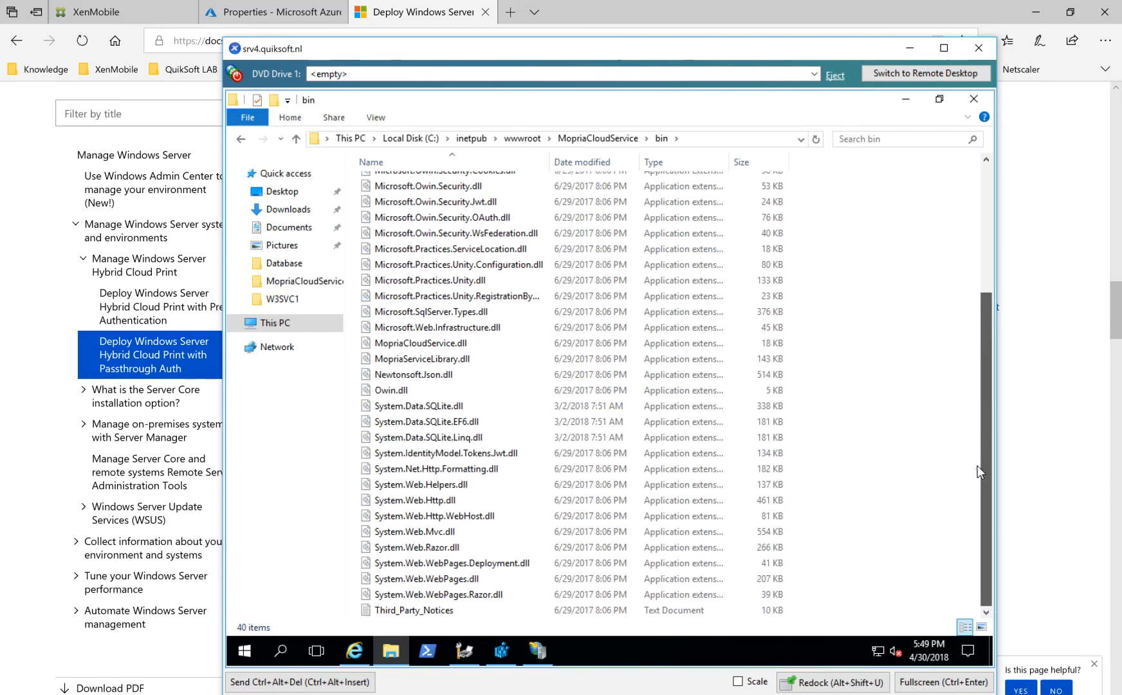
{"action": "scroll", "coordinate": [973, 286], "scroll_direction": "up", "scroll_amount": 2}
{"action": "scroll", "coordinate": [973, 286], "scroll_direction": "up", "scroll_amount": 3}
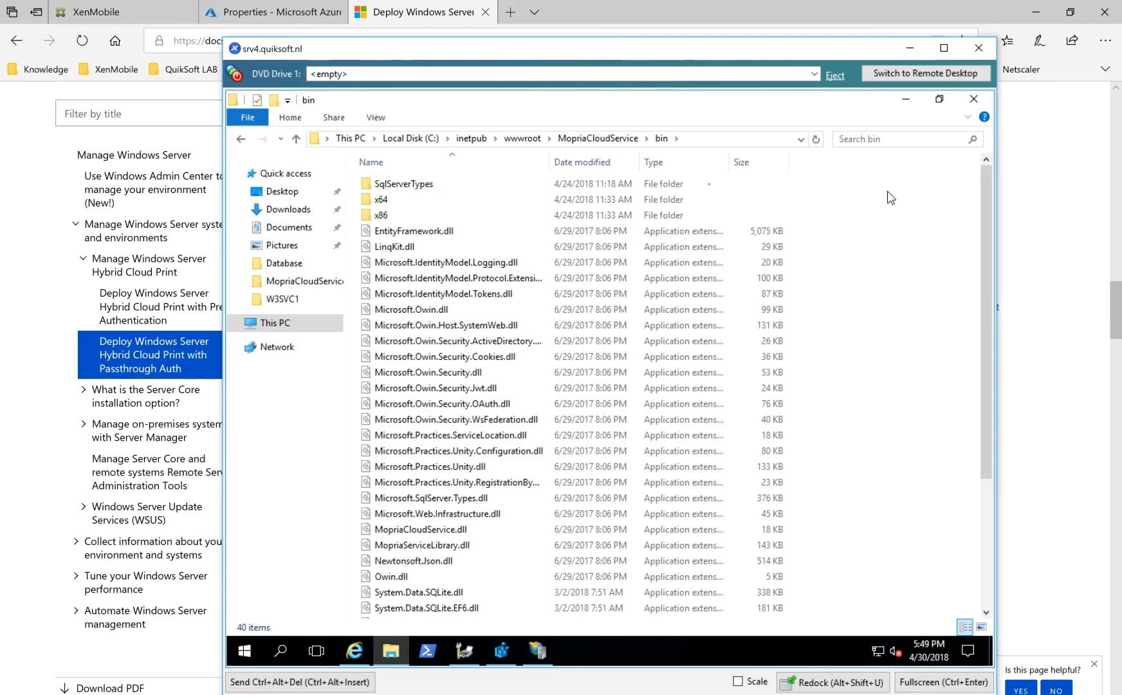
{"action": "left_click", "coordinate": [521, 138]}
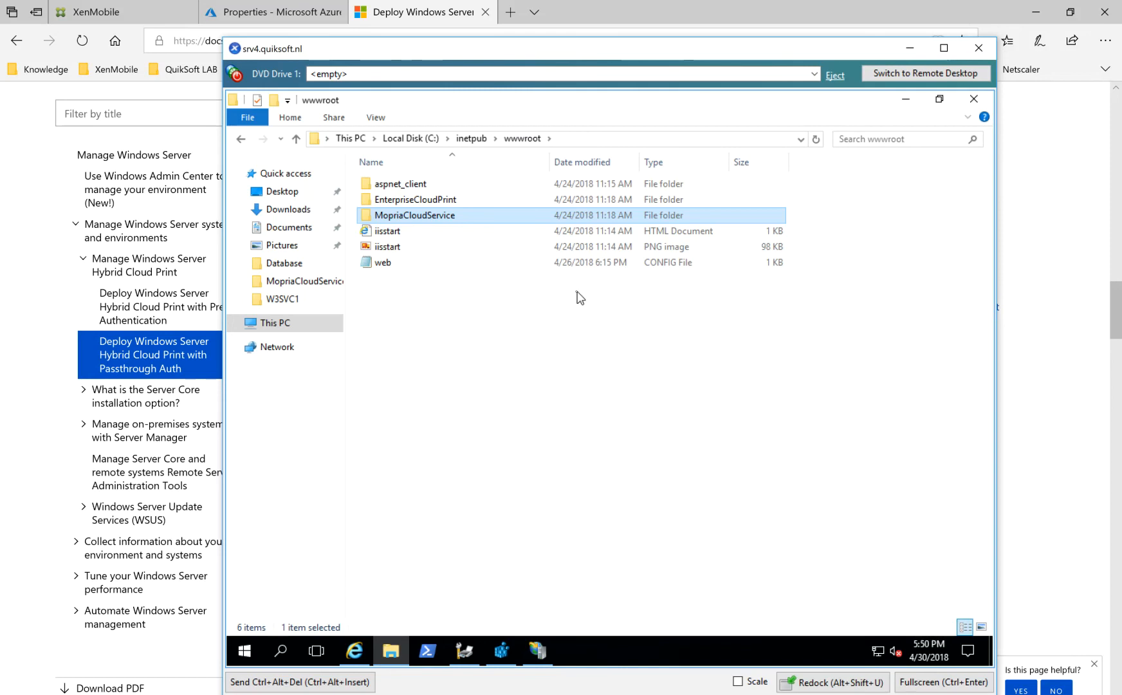
Switch the browser to the Azure directory Properties page and bring the srv4.quiksoft.nl console back to the front.
{"action": "left_click", "coordinate": [257, 11]}
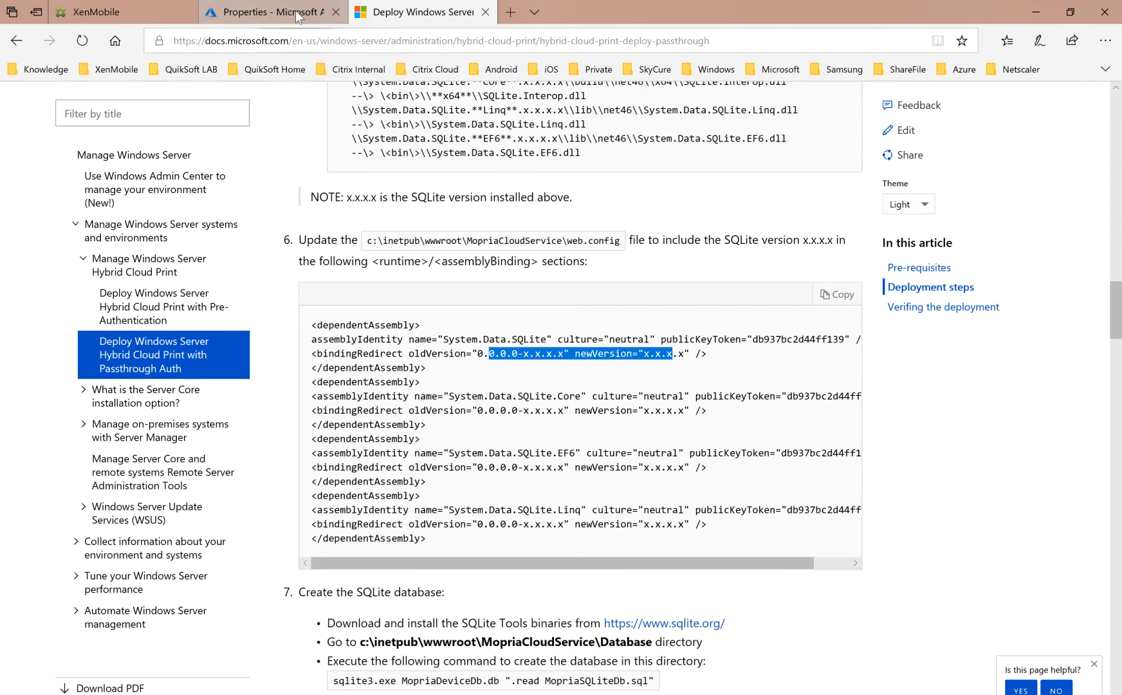
{"action": "left_click", "coordinate": [271, 12]}
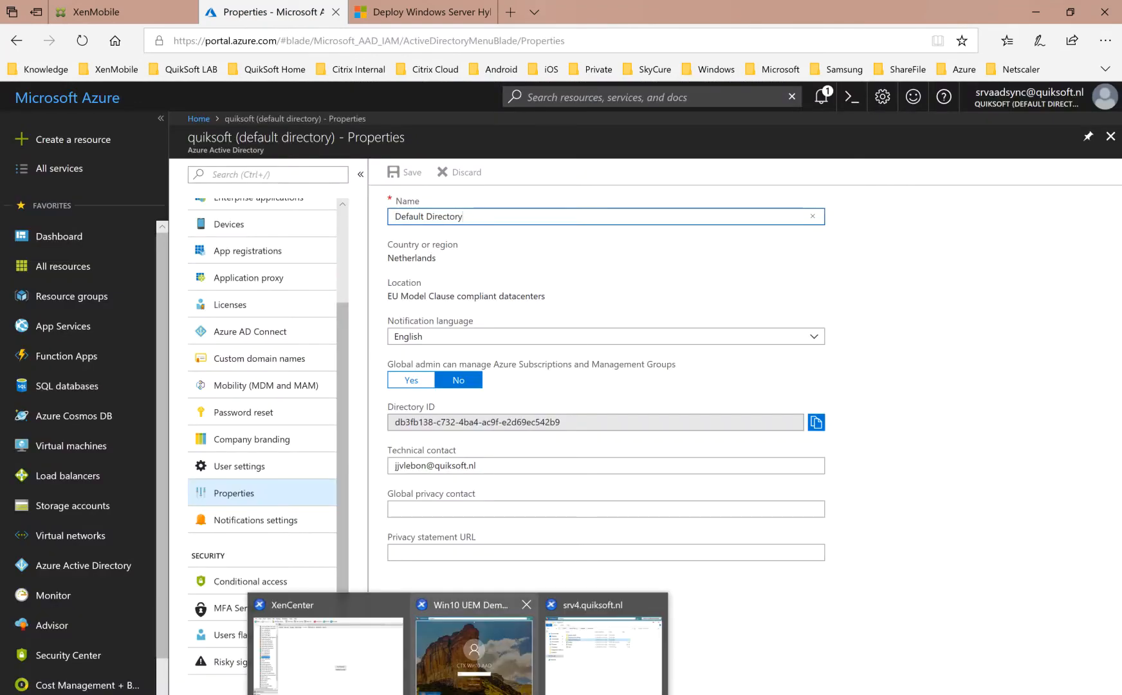
{"action": "left_click", "coordinate": [458, 694]}
{"action": "left_click", "coordinate": [604, 653]}
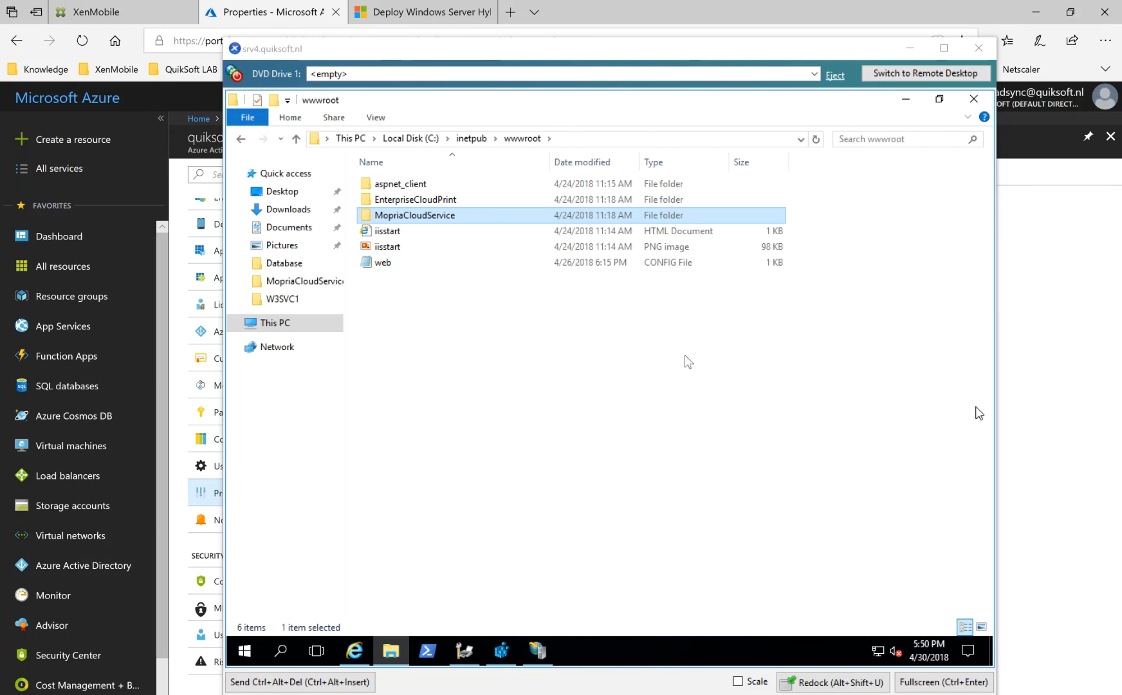
Browse to the C:\Temp folder on the server that holds the CopyFiles script.
{"action": "left_click", "coordinate": [281, 324]}
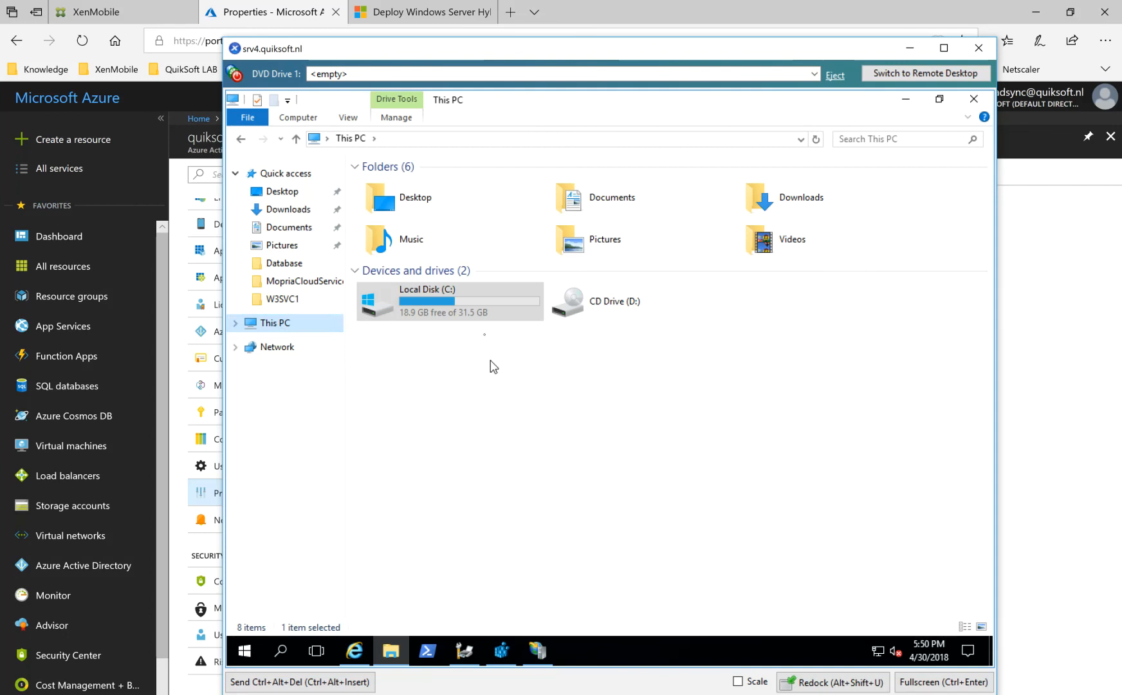
{"action": "double_click", "coordinate": [473, 313]}
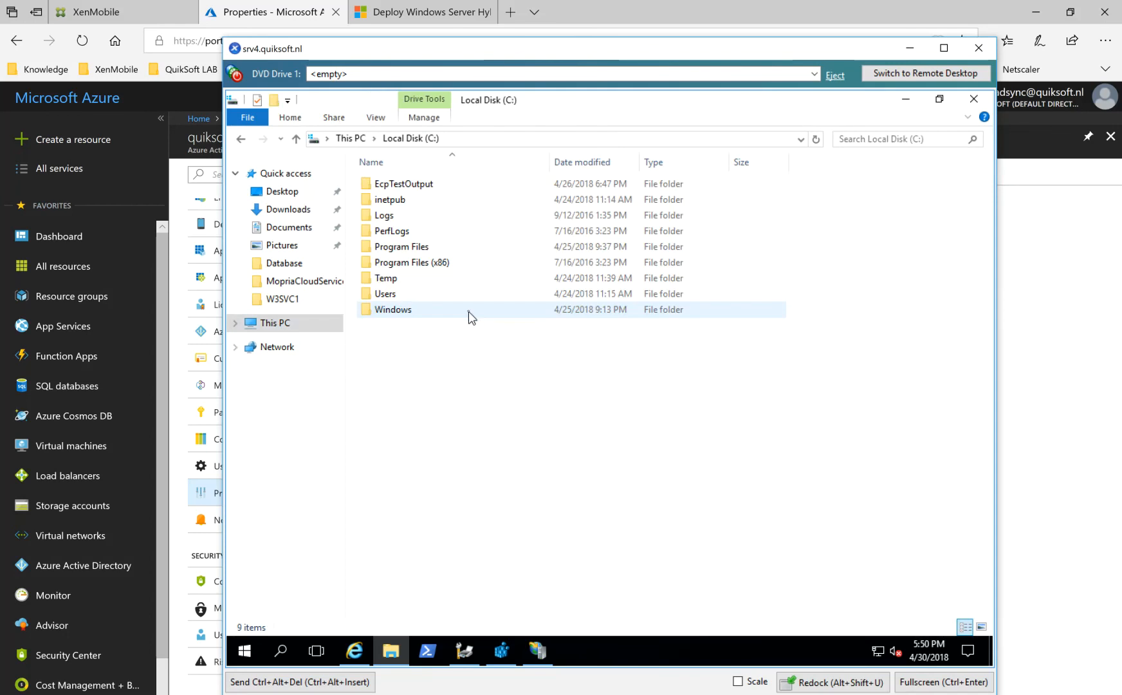
{"action": "double_click", "coordinate": [420, 278]}
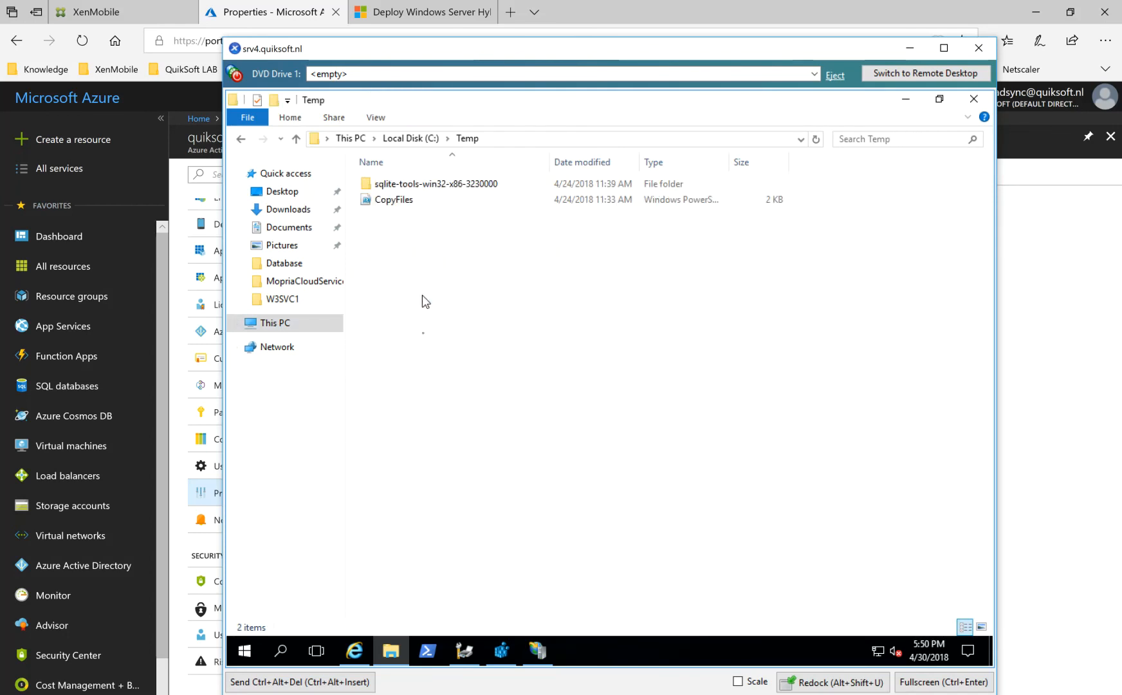
Look through the sqlite-tools-win32-x86-3230000 folder and the CloudPrint_InstallingSQLITE.PNG and Create Database.PNG screenshots.
{"action": "double_click", "coordinate": [437, 187]}
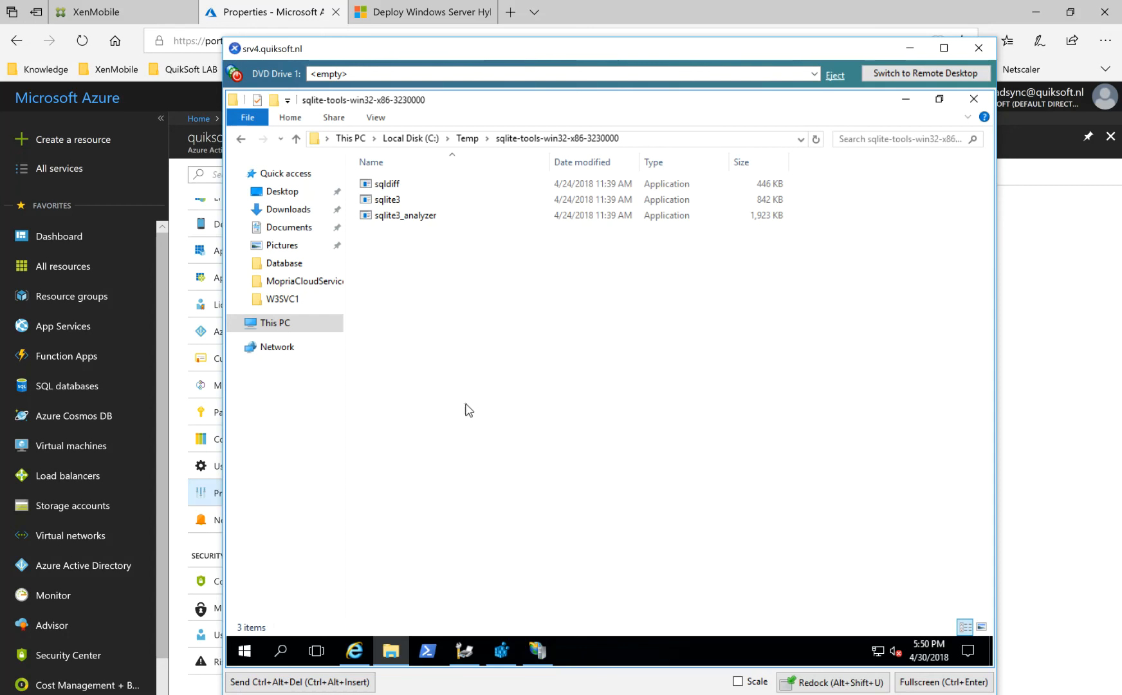
{"action": "mouse_move", "coordinate": [528, 663]}
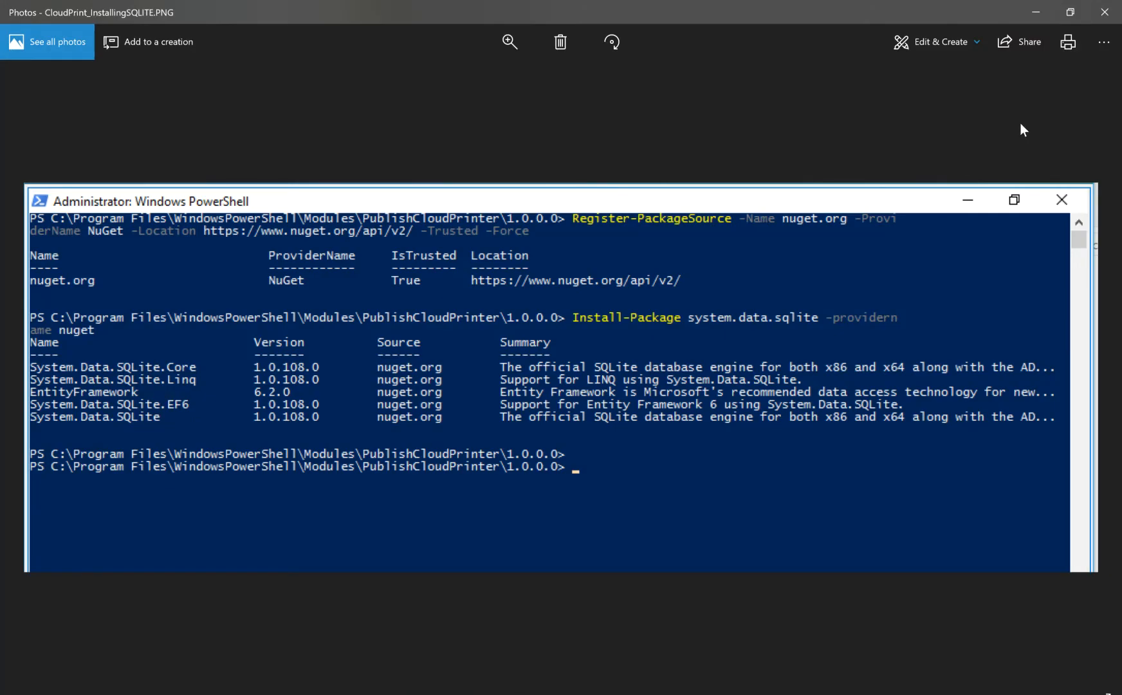
{"action": "left_click", "coordinate": [1105, 11]}
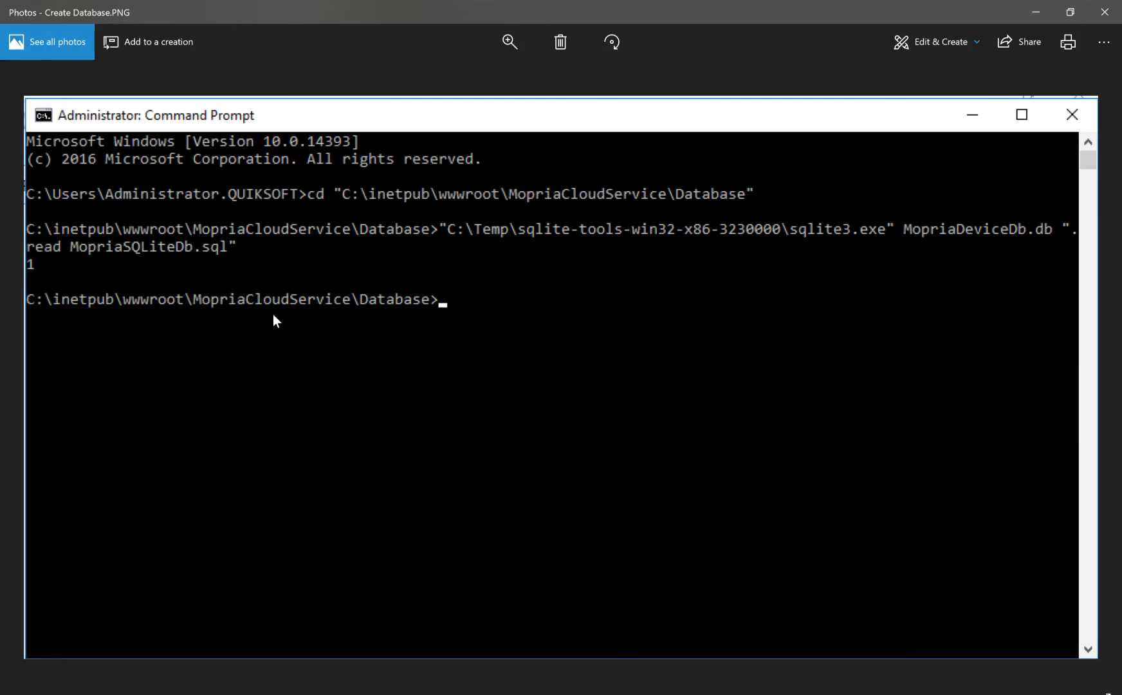
{"action": "left_click", "coordinate": [1029, 18]}
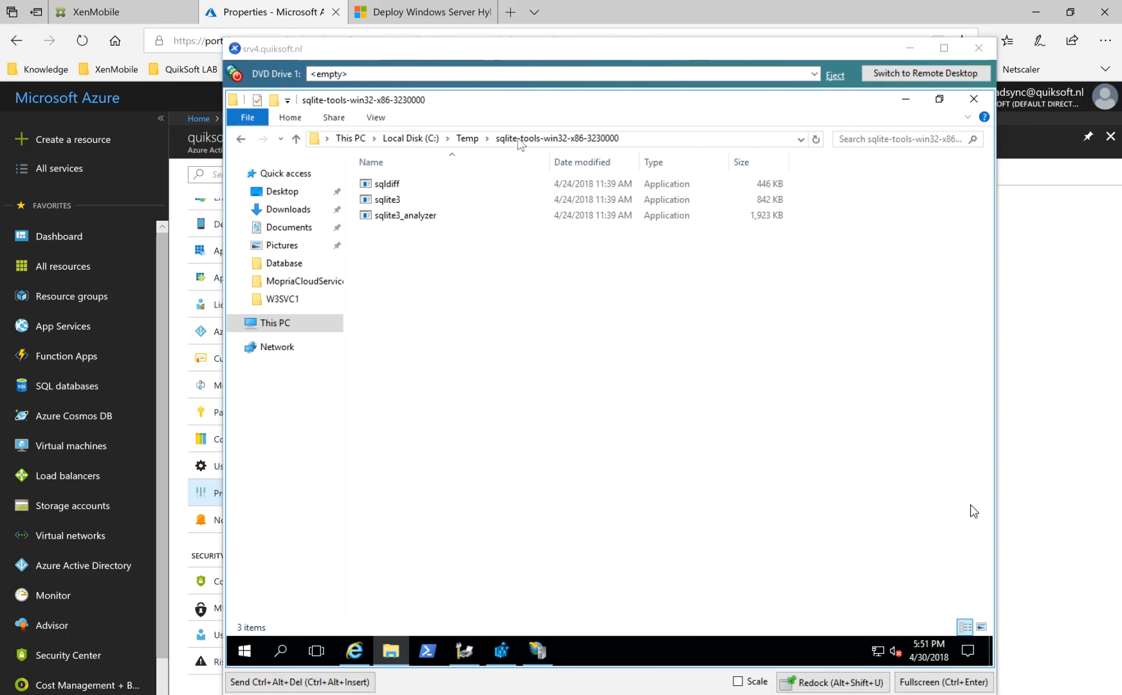
Browse on the server to C:\inetpub\wwwroot\MopriaCloudService\Database.
{"action": "left_click", "coordinate": [429, 138]}
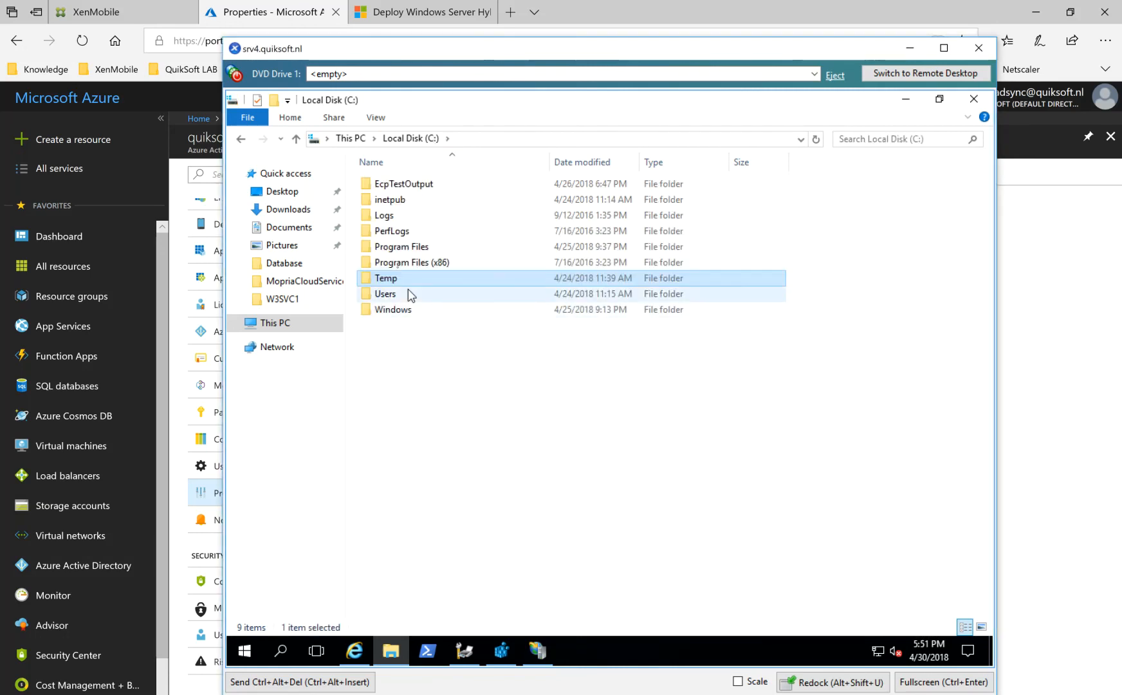
{"action": "double_click", "coordinate": [400, 204]}
{"action": "double_click", "coordinate": [395, 247]}
{"action": "double_click", "coordinate": [428, 217]}
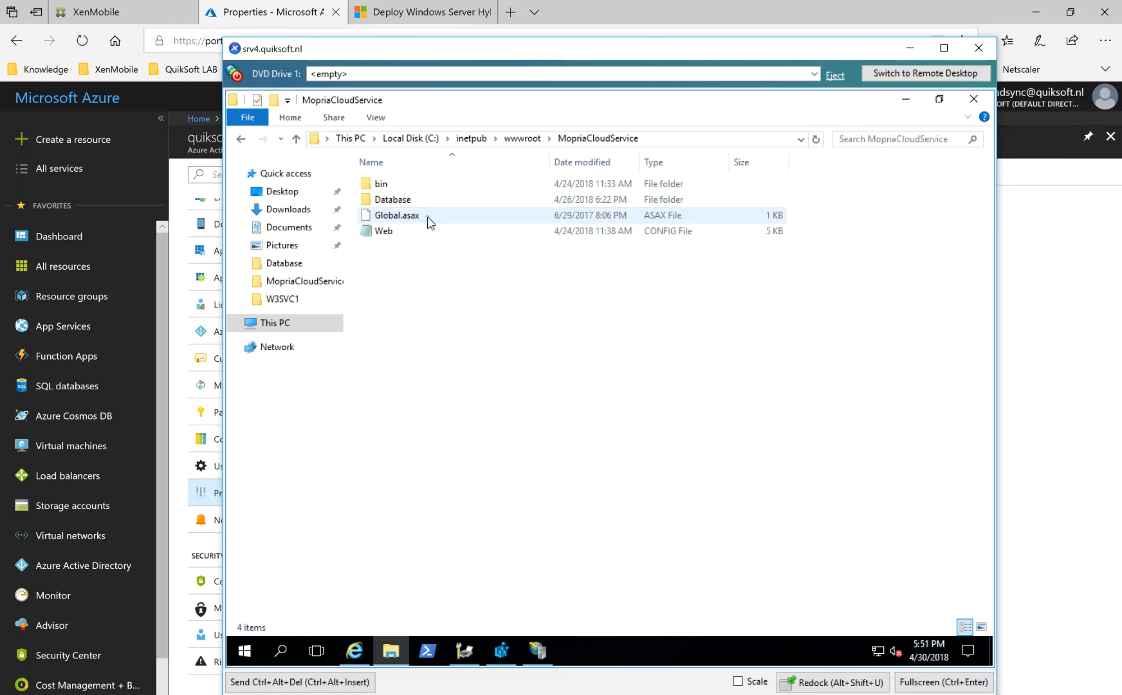
{"action": "double_click", "coordinate": [404, 200]}
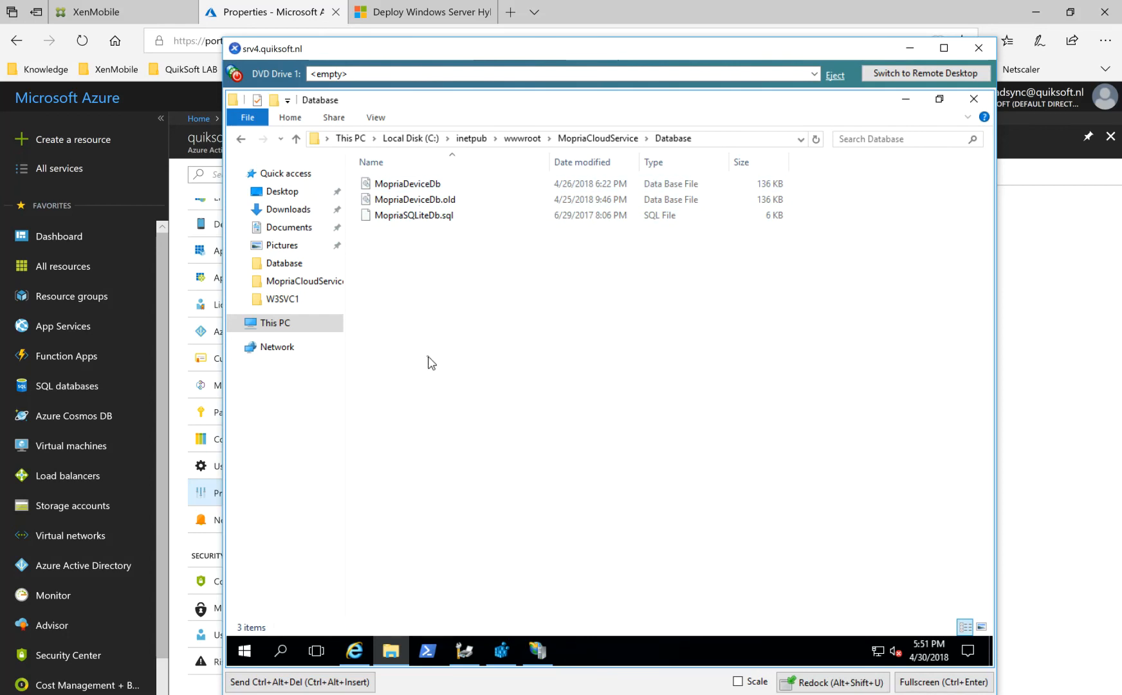
Check the Service Account Printing permissions in the security properties of the MopriaDeviceDb file and dismiss the properties without changes.
{"action": "right_click", "coordinate": [410, 185]}
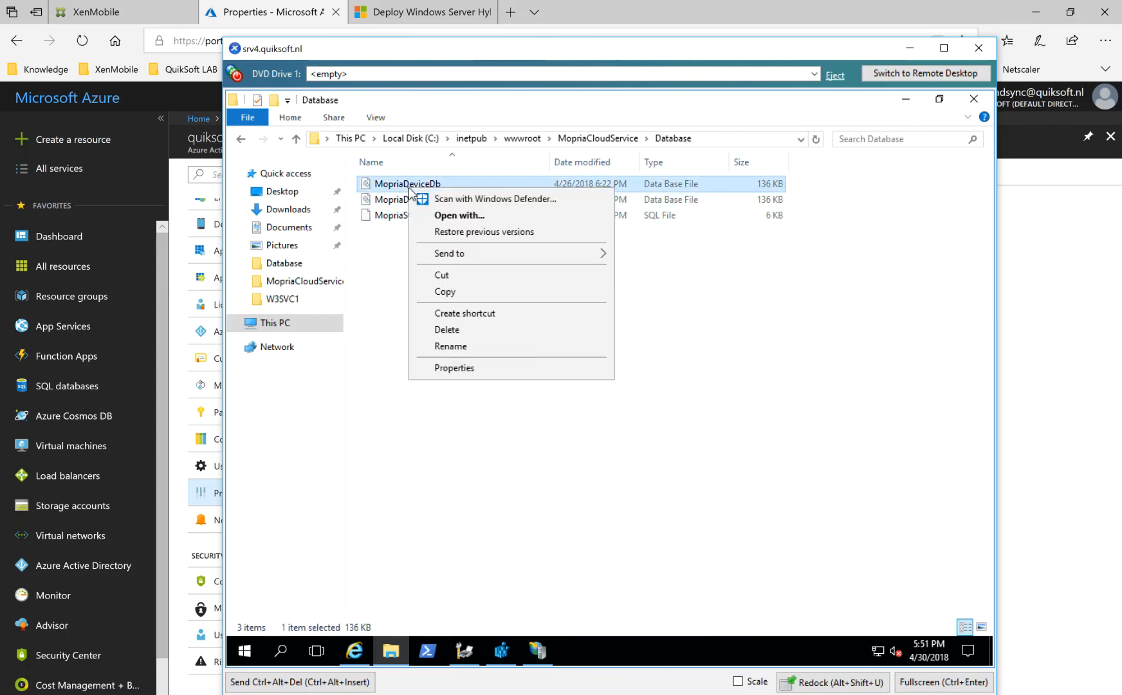
{"action": "left_click", "coordinate": [454, 368]}
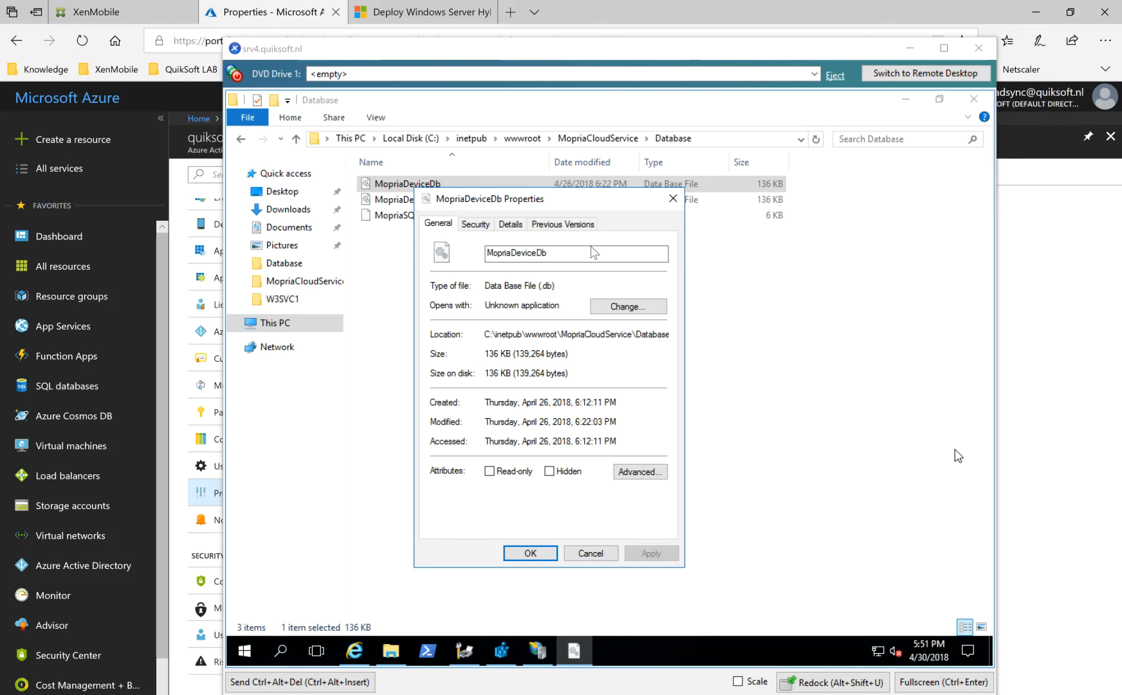
{"action": "left_click", "coordinate": [540, 225]}
{"action": "left_click", "coordinate": [512, 225]}
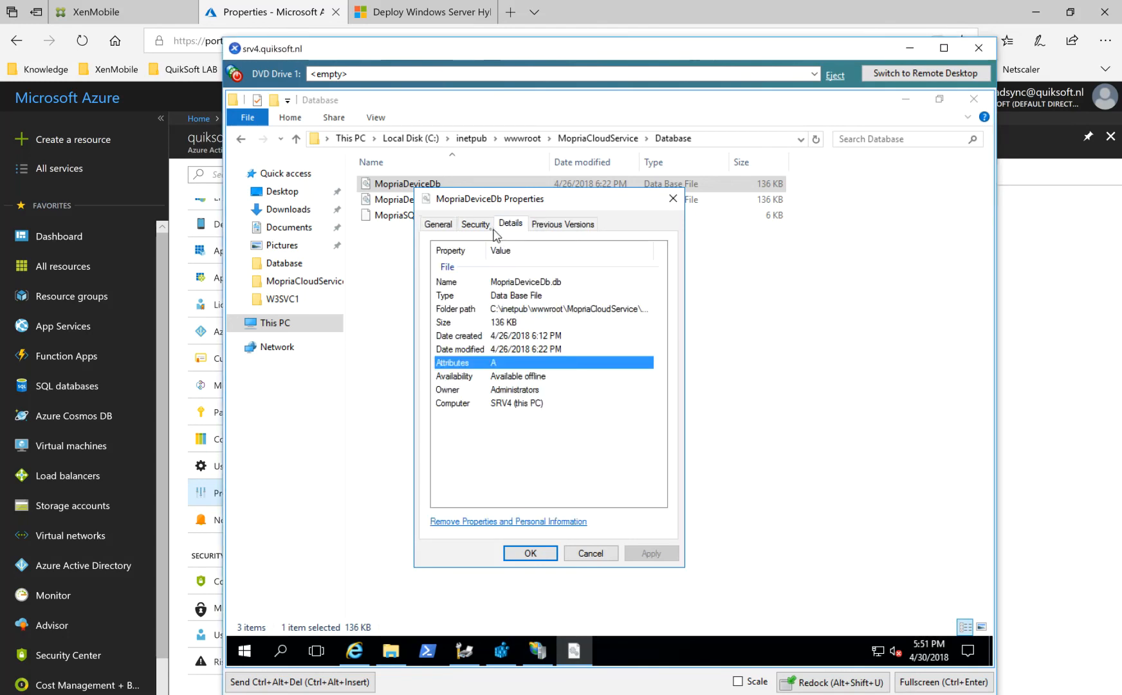
{"action": "left_click", "coordinate": [475, 226]}
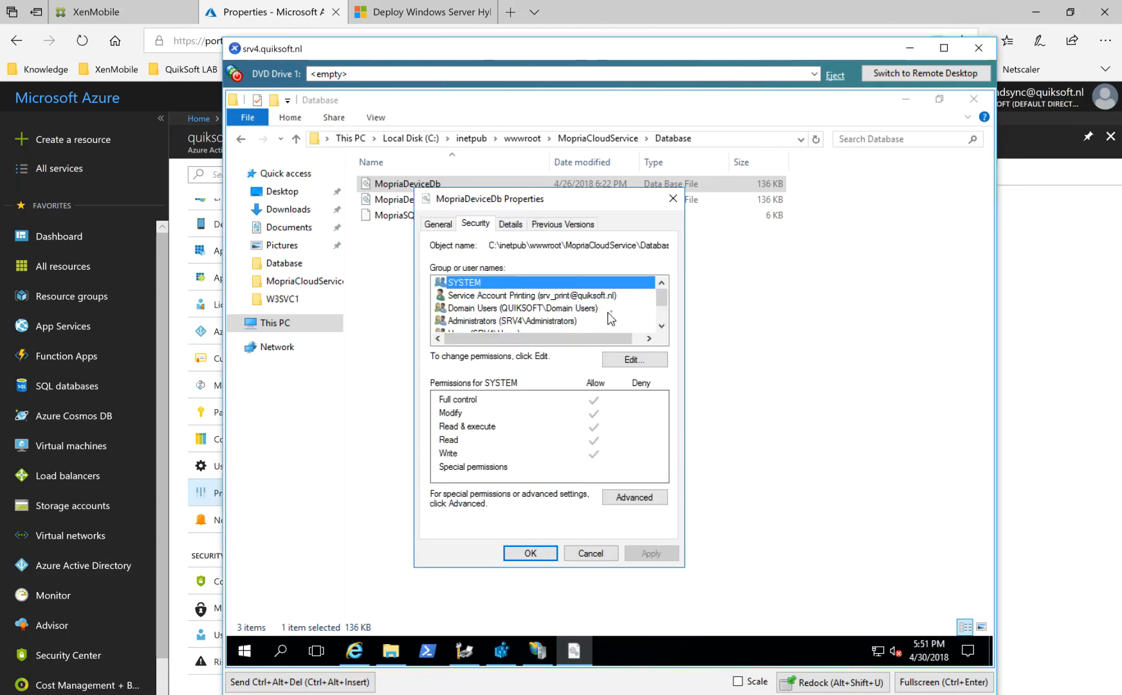
{"action": "left_click", "coordinate": [592, 297]}
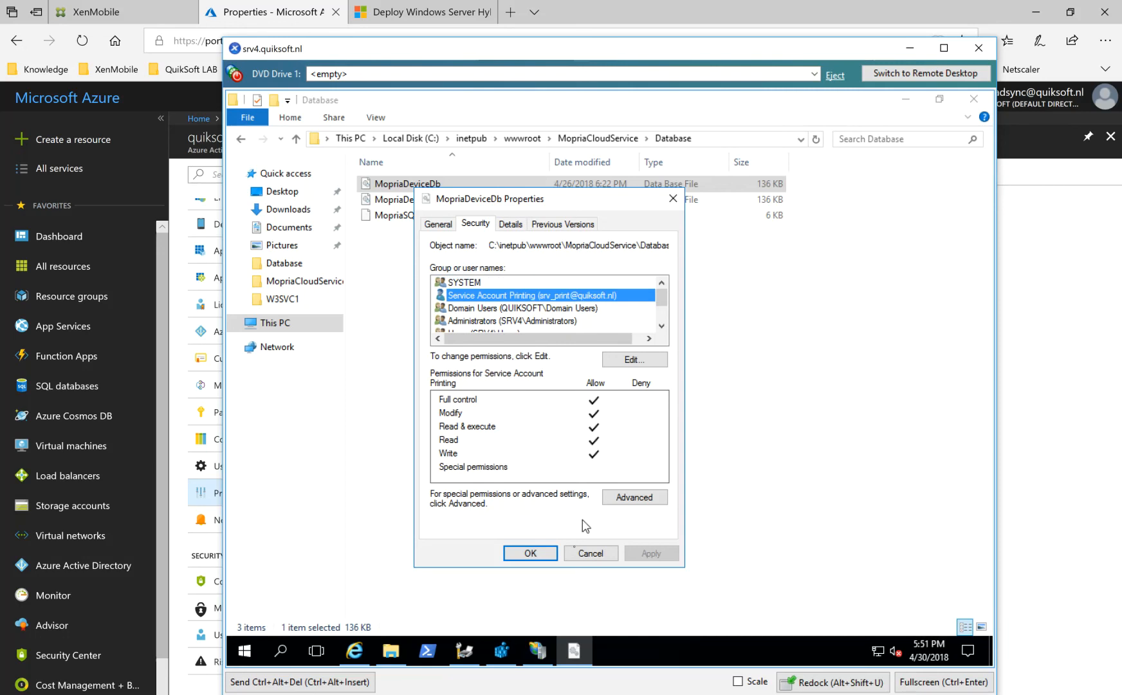
{"action": "left_click", "coordinate": [589, 555]}
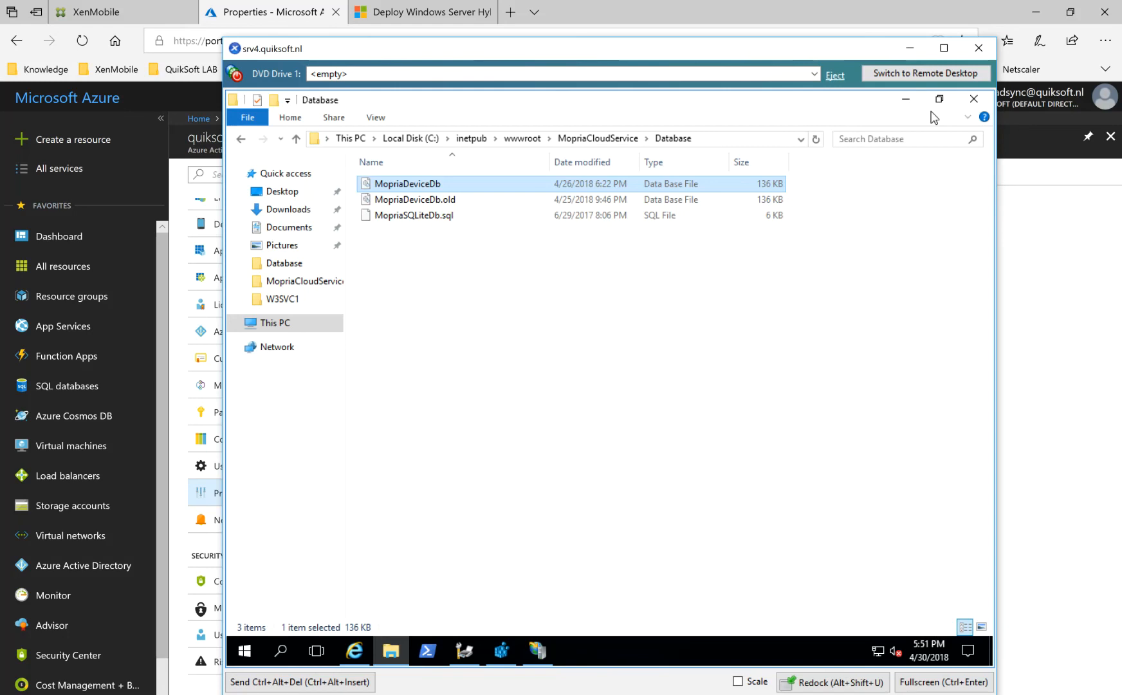
Switch to the Azure portal and list all apps under the directory's App registrations.
{"action": "key", "text": "alt+Tab"}
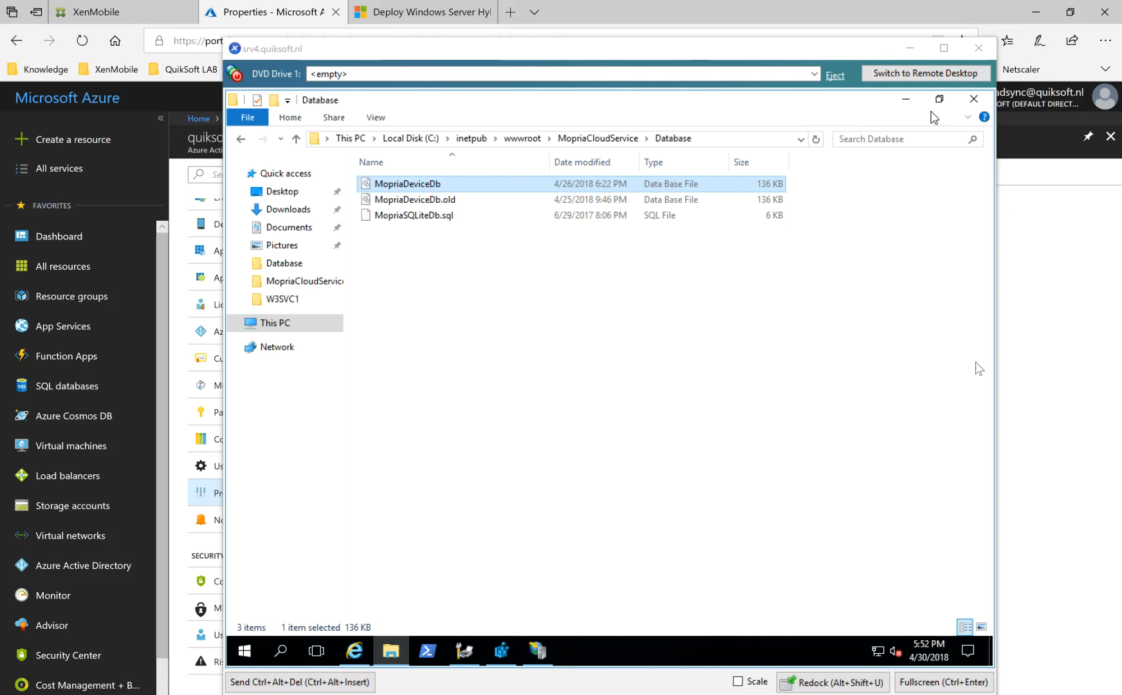
{"action": "left_click", "coordinate": [1053, 306]}
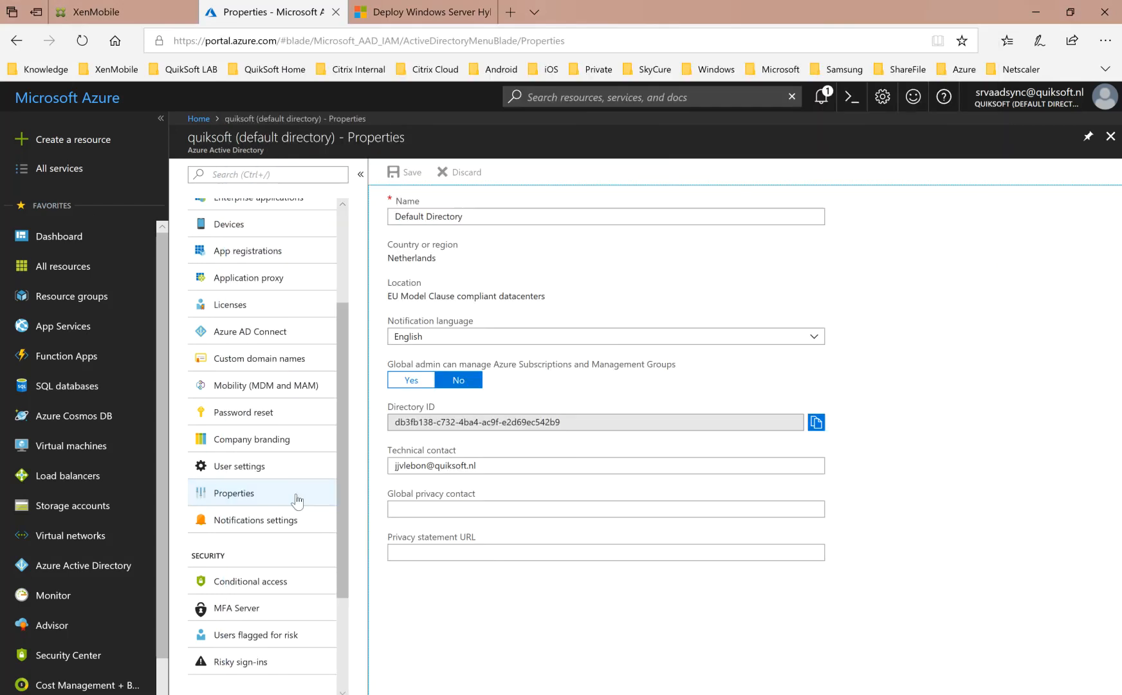
{"action": "left_click", "coordinate": [274, 252]}
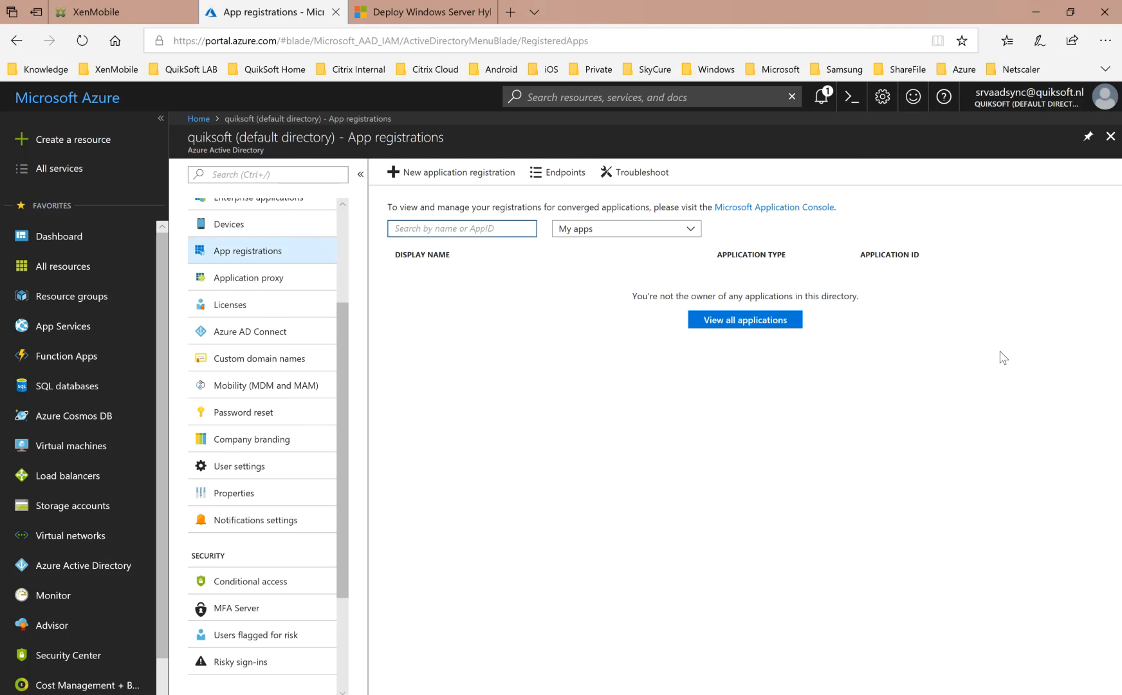
{"action": "left_click", "coordinate": [642, 229]}
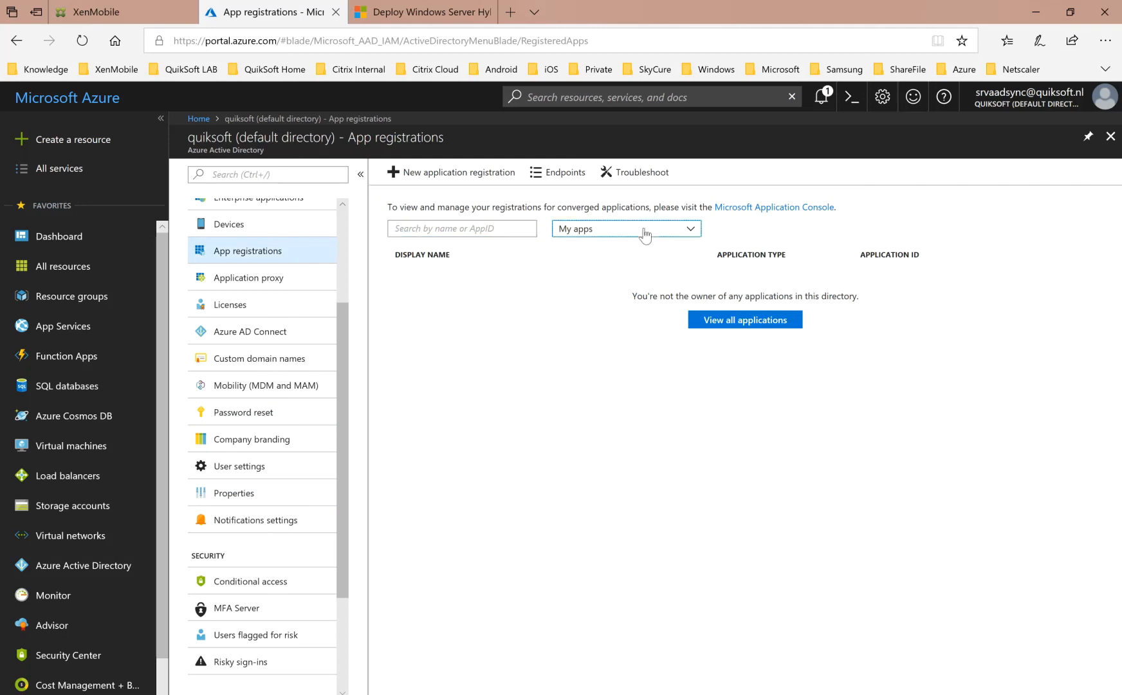
{"action": "left_click", "coordinate": [607, 267]}
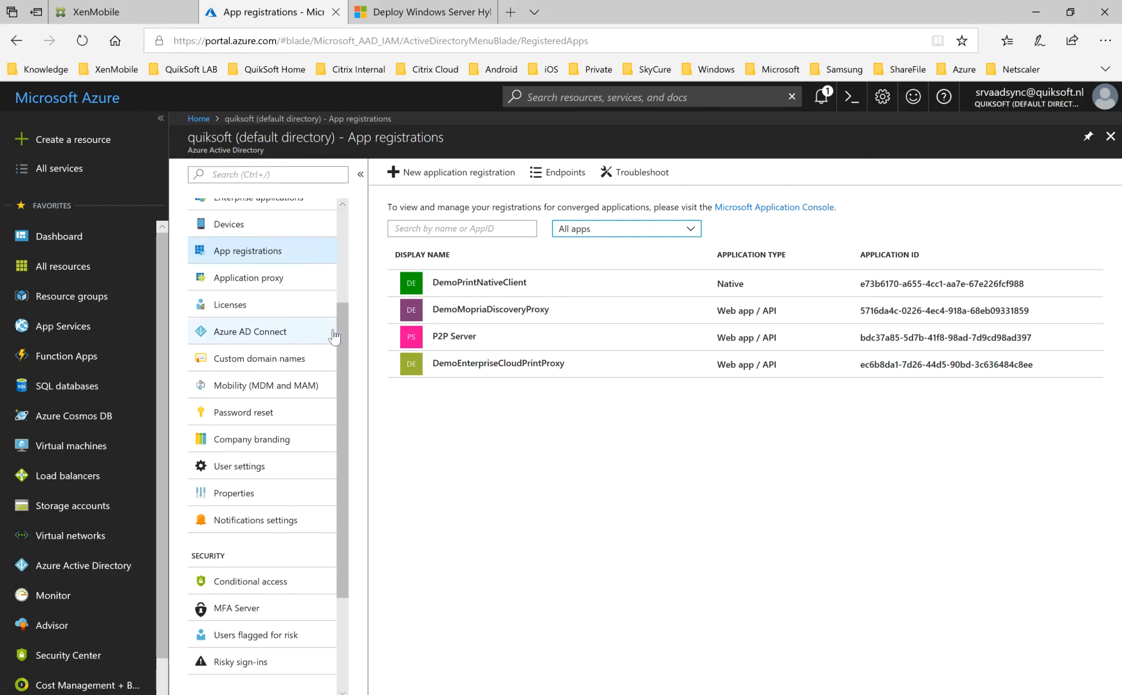
View the form for adding an on-premises application under Enterprise applications, and close it without adding anything.
{"action": "left_click_drag", "start_coordinate": [346, 320], "coordinate": [345, 295]}
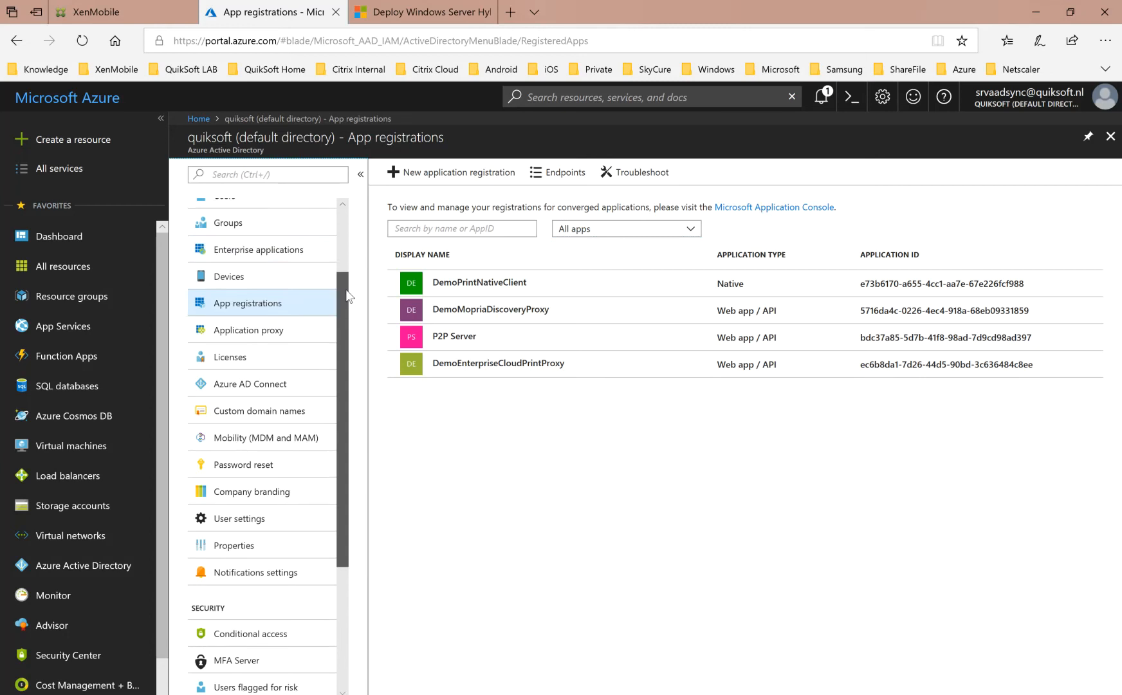
{"action": "left_click", "coordinate": [301, 257]}
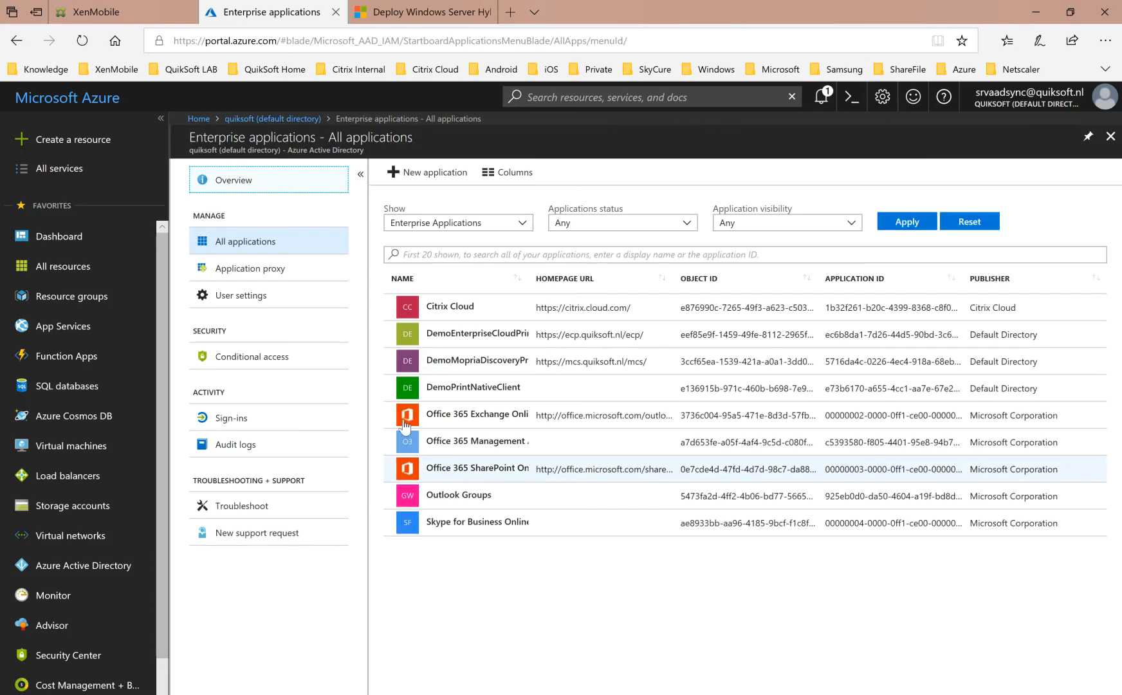
{"action": "left_click", "coordinate": [424, 175]}
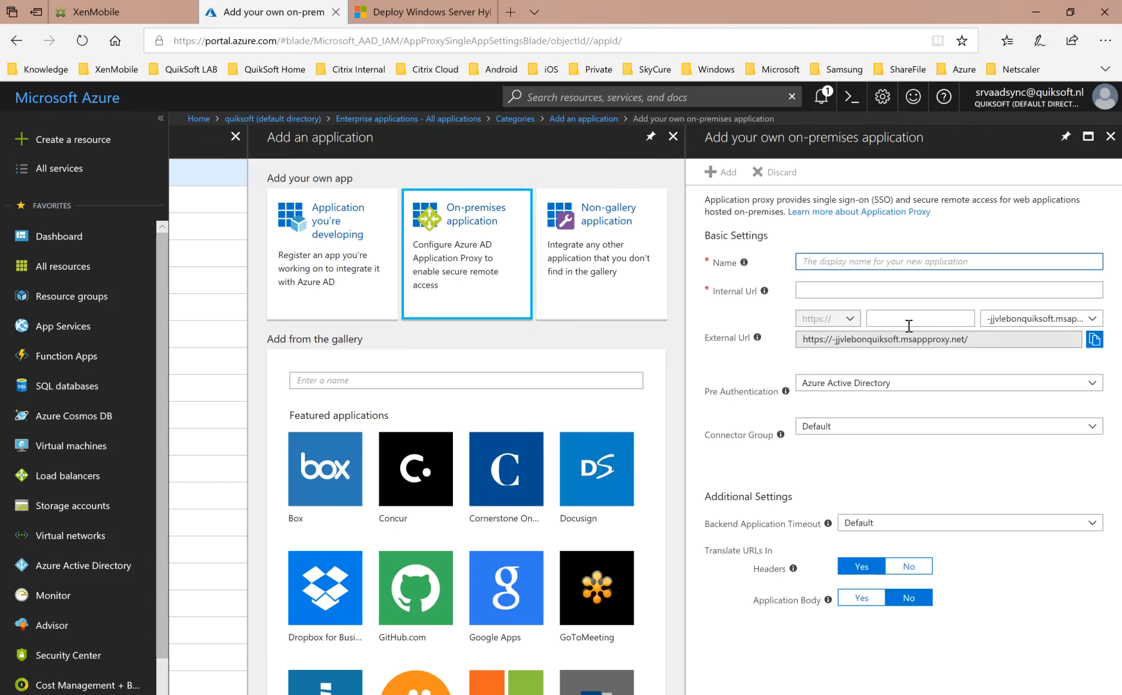
{"action": "left_click", "coordinate": [1109, 137]}
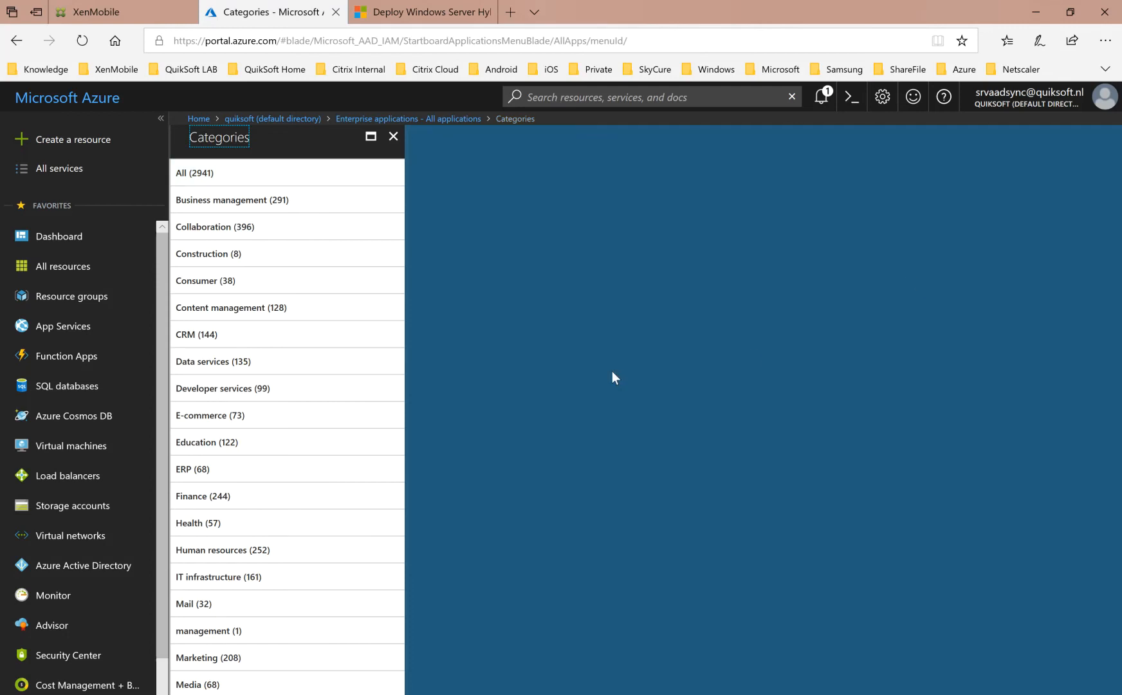
Return to the quiksoft directory's App registrations and show All apps instead of My apps.
{"action": "left_click", "coordinate": [298, 119]}
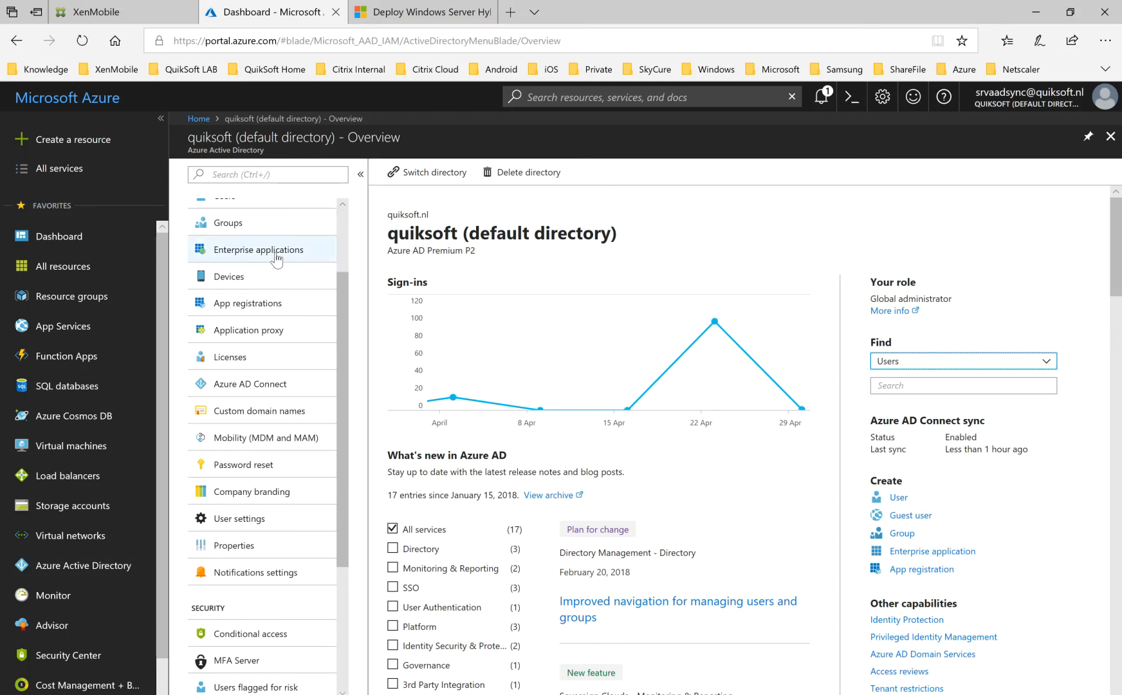
{"action": "left_click", "coordinate": [256, 303]}
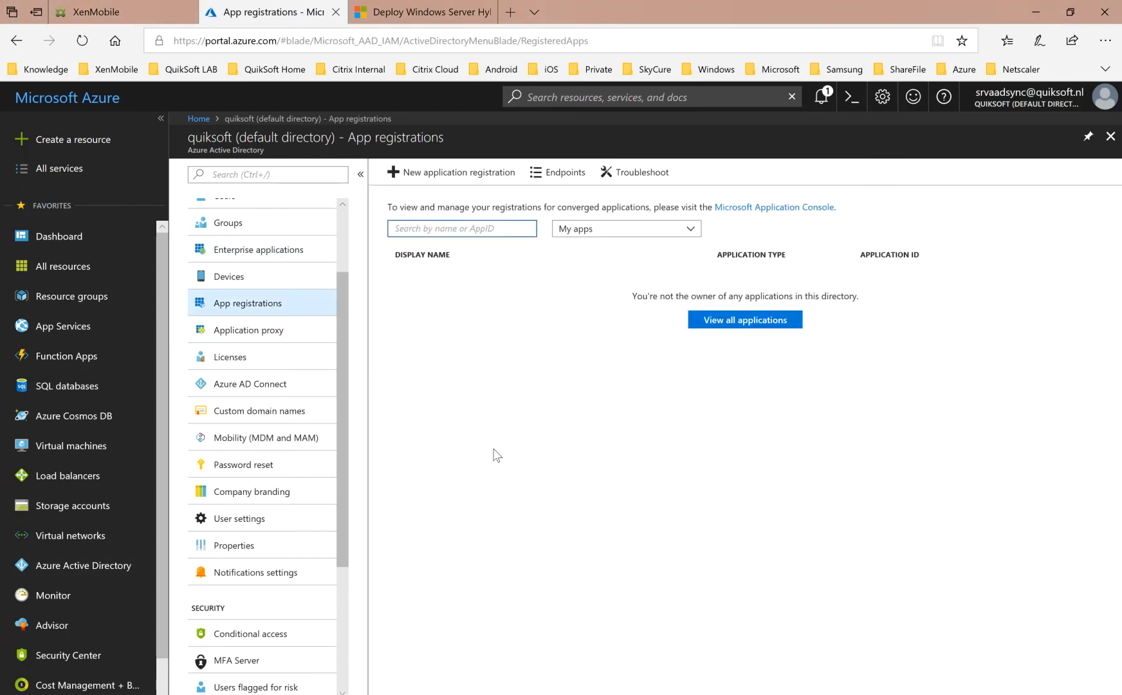
{"action": "left_click", "coordinate": [637, 233]}
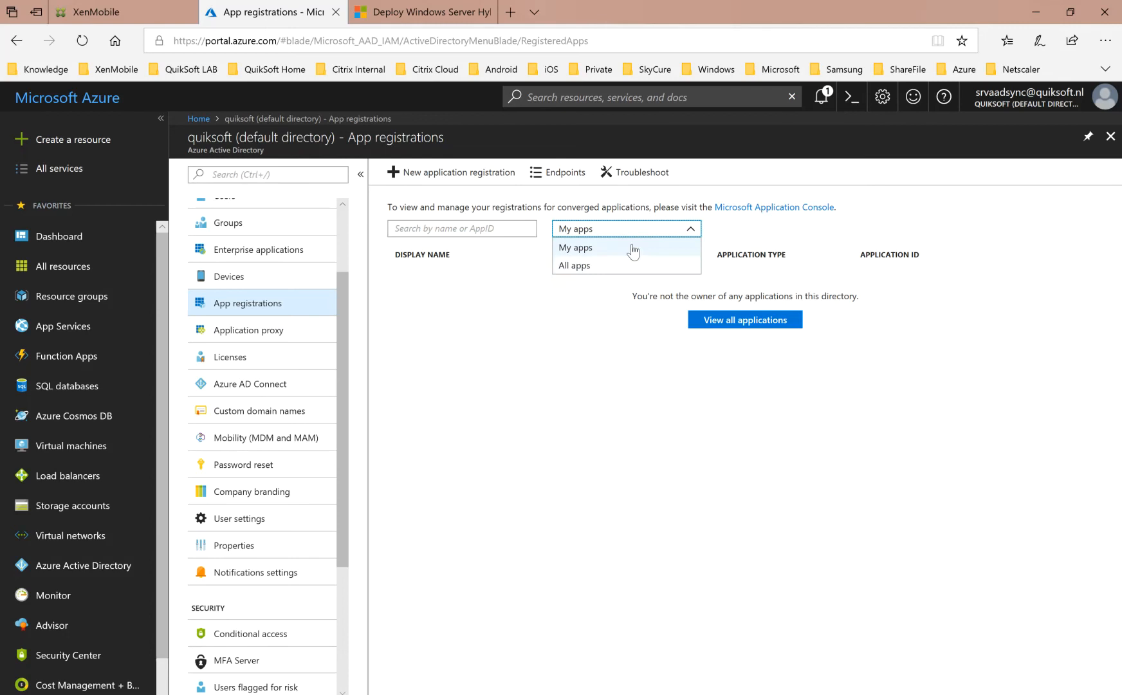
{"action": "left_click", "coordinate": [603, 266]}
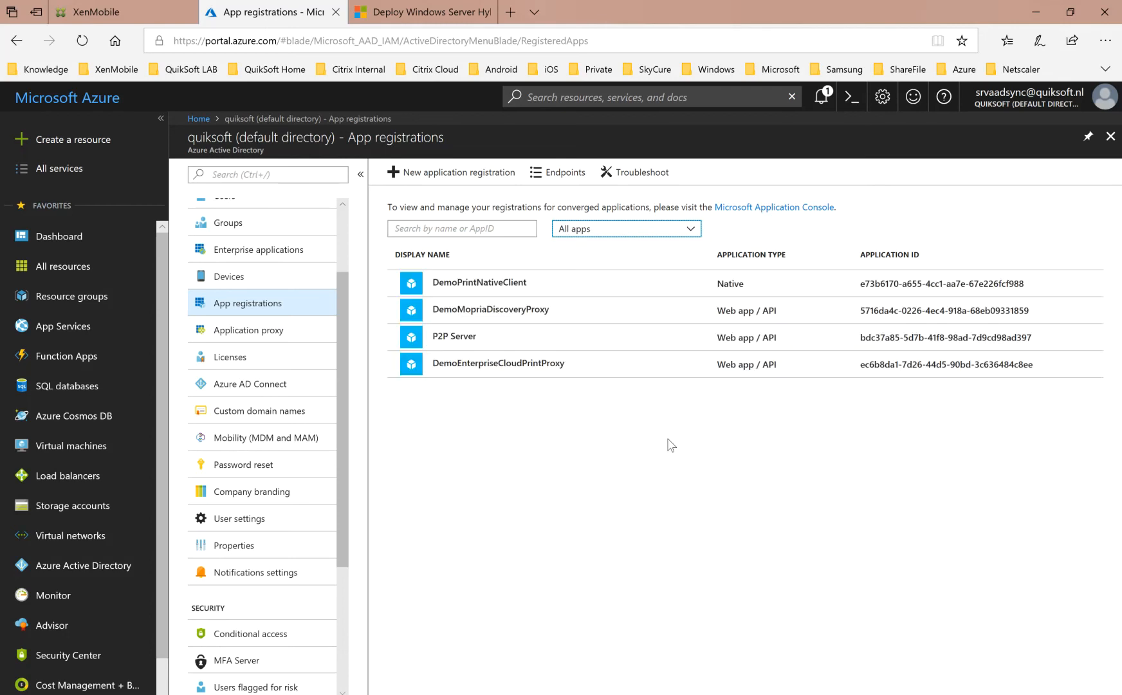
Review the properties of the DemoMopriaDiscoveryProxy registration, including its App ID URI and home page URL, and close its settings.
{"action": "left_click", "coordinate": [539, 316]}
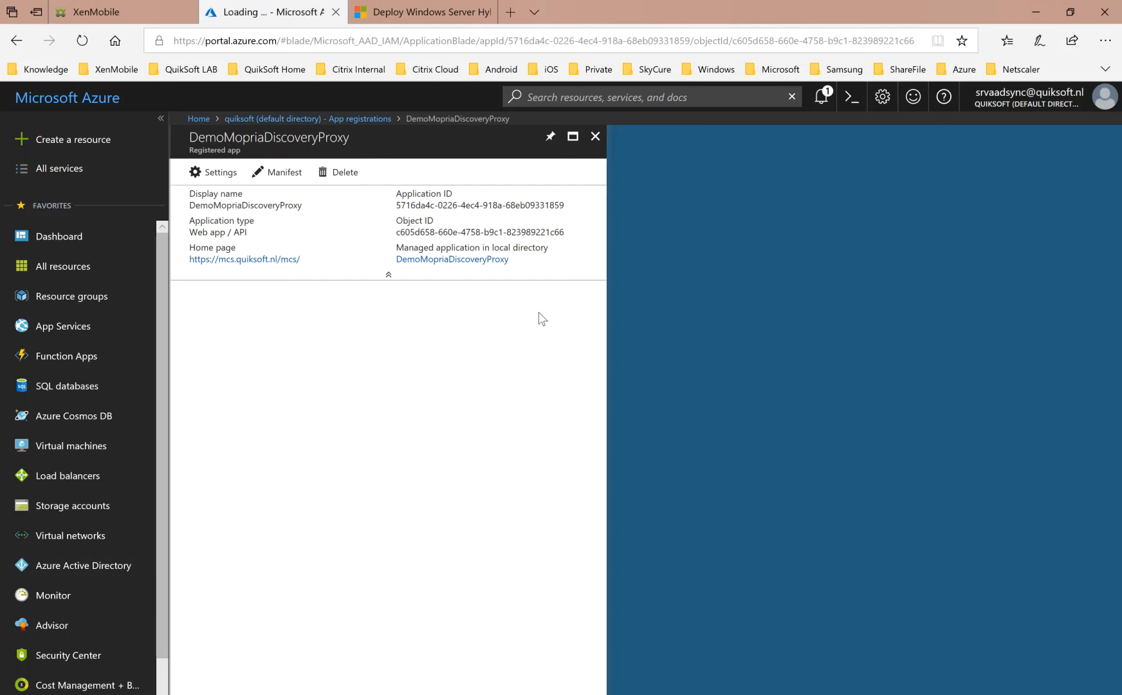
{"action": "left_click", "coordinate": [213, 171]}
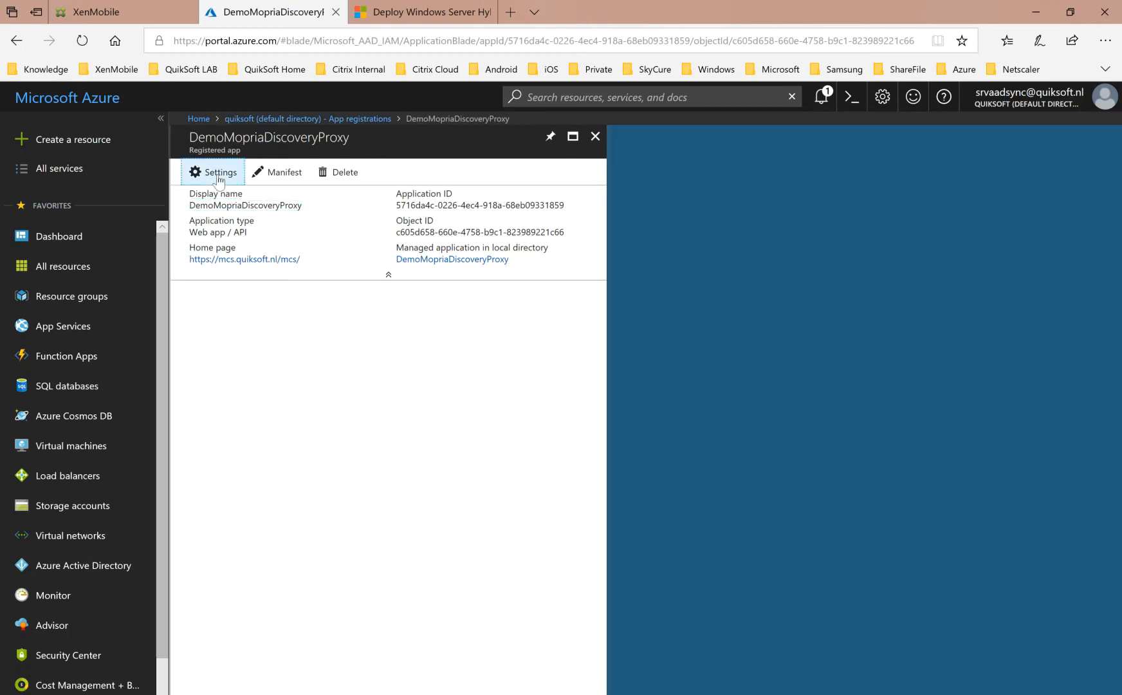
{"action": "left_click", "coordinate": [670, 236]}
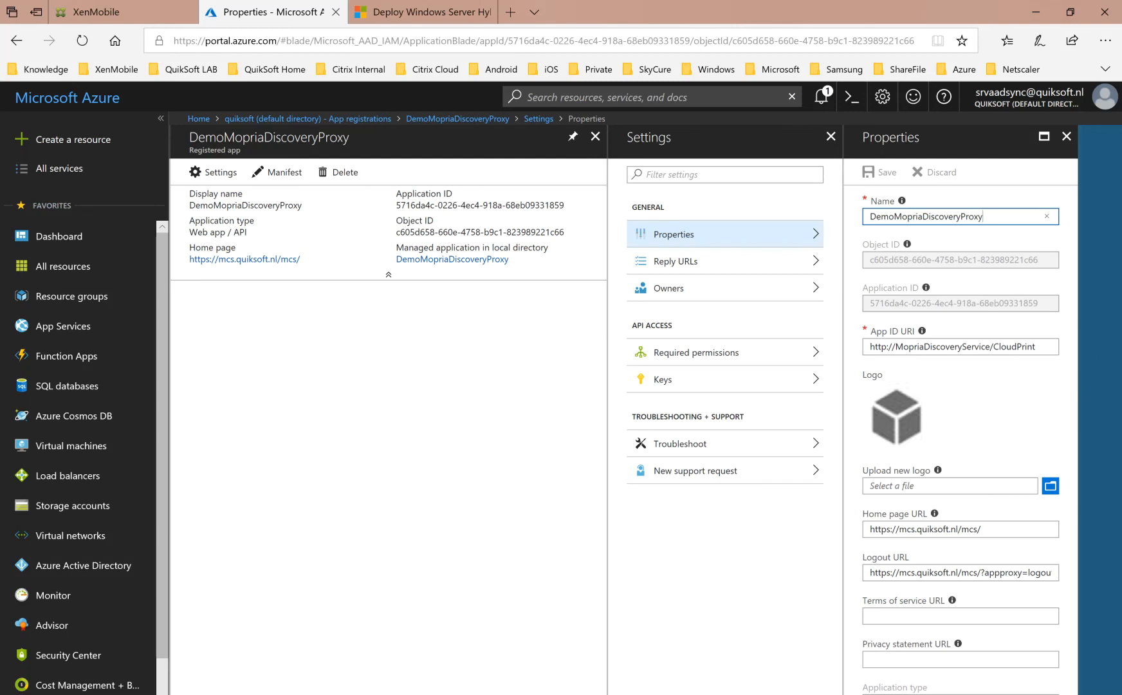
{"action": "left_click", "coordinate": [1002, 614]}
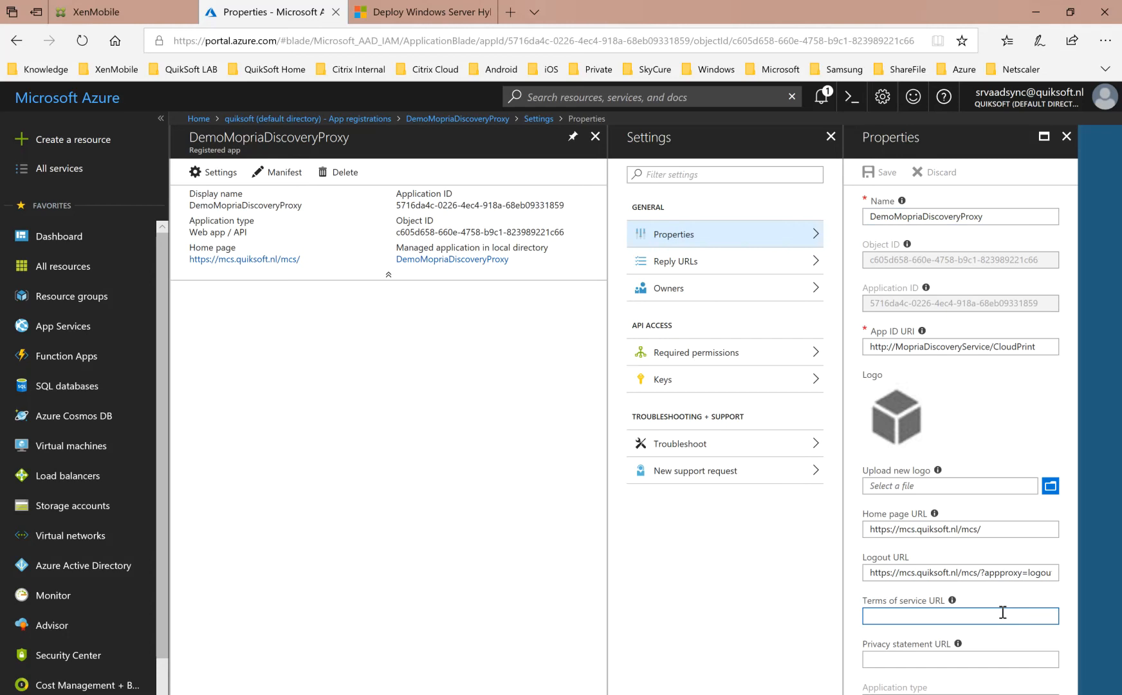
{"action": "scroll", "coordinate": [1002, 613], "scroll_direction": "down", "scroll_amount": 1}
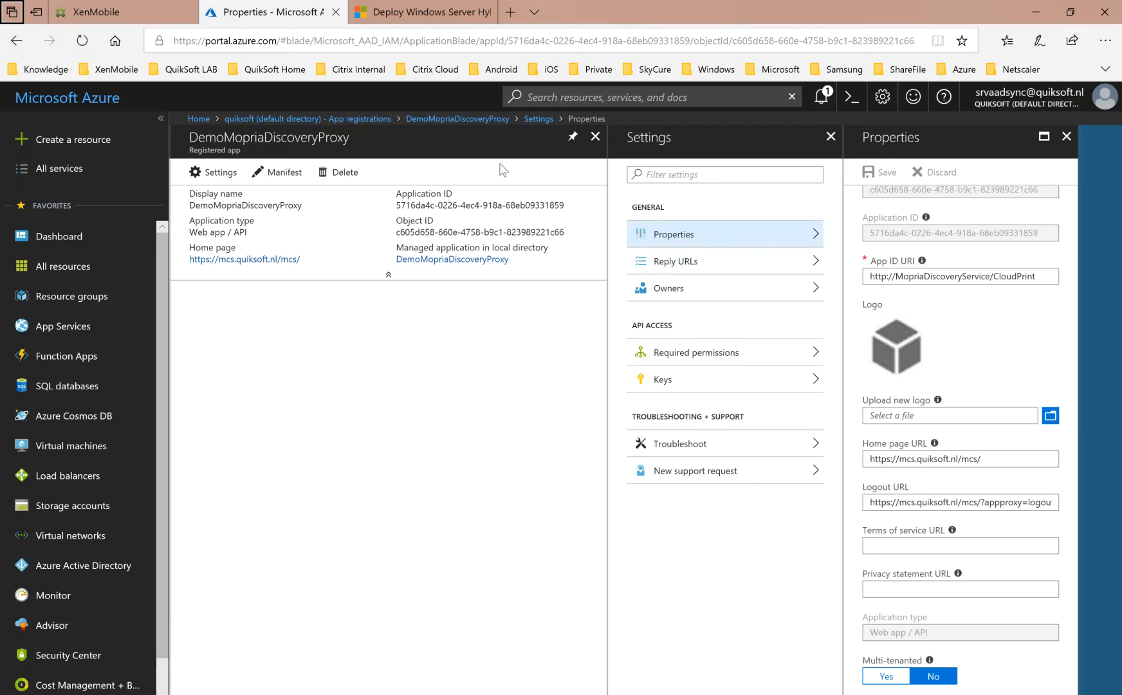
{"action": "left_click", "coordinate": [1066, 140]}
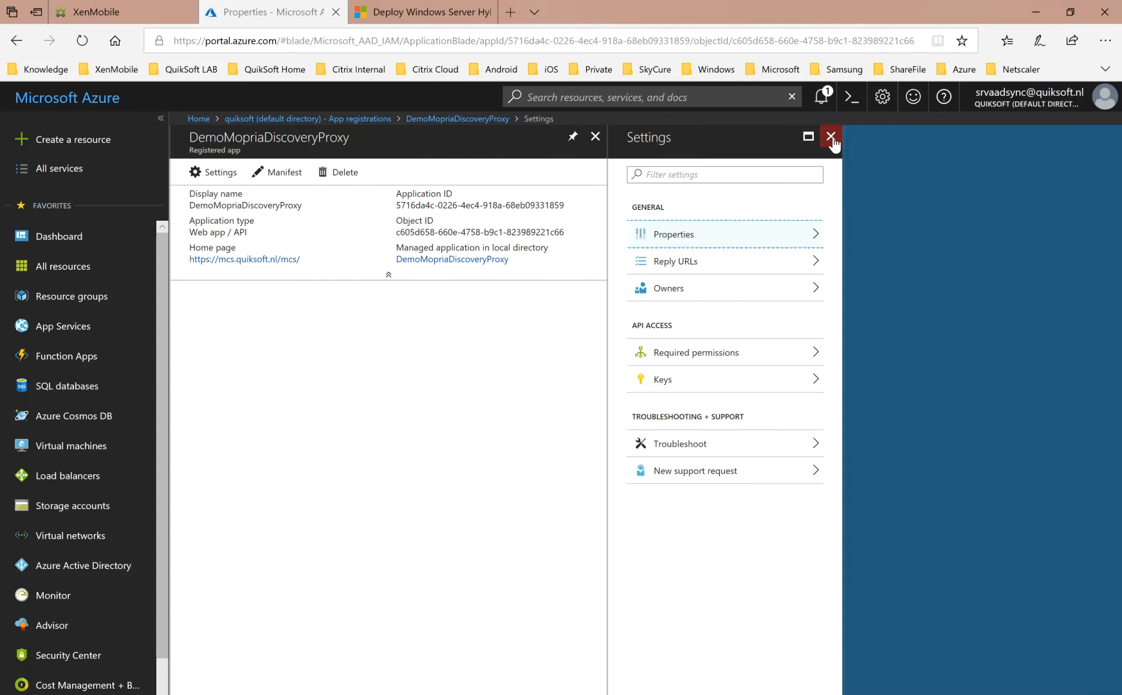
{"action": "left_click", "coordinate": [830, 136]}
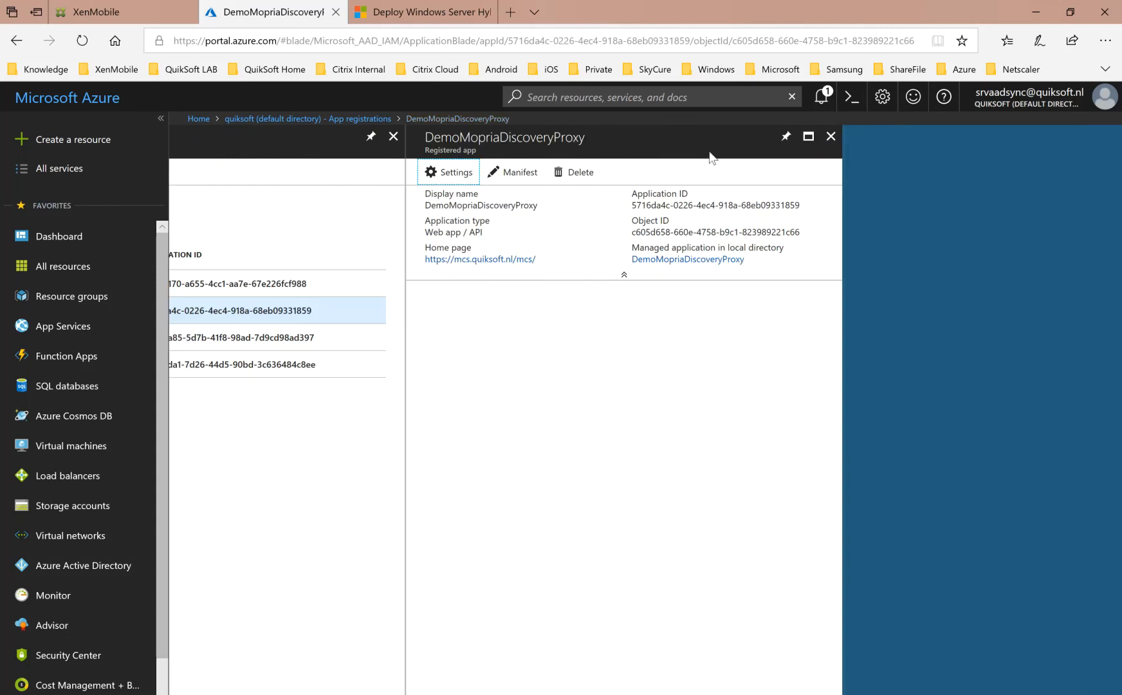
Open the DemoMopriaDiscoveryProxy overview from the directory's Enterprise applications.
{"action": "left_click", "coordinate": [351, 118]}
{"action": "left_click", "coordinate": [257, 250]}
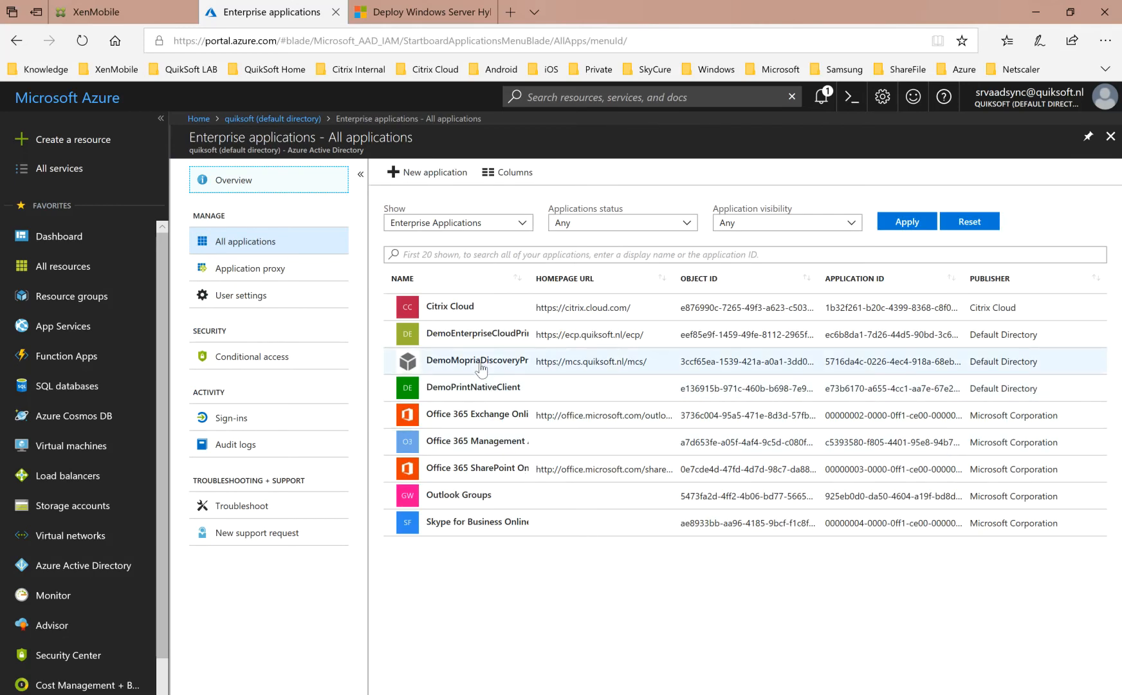
{"action": "left_click", "coordinate": [481, 366]}
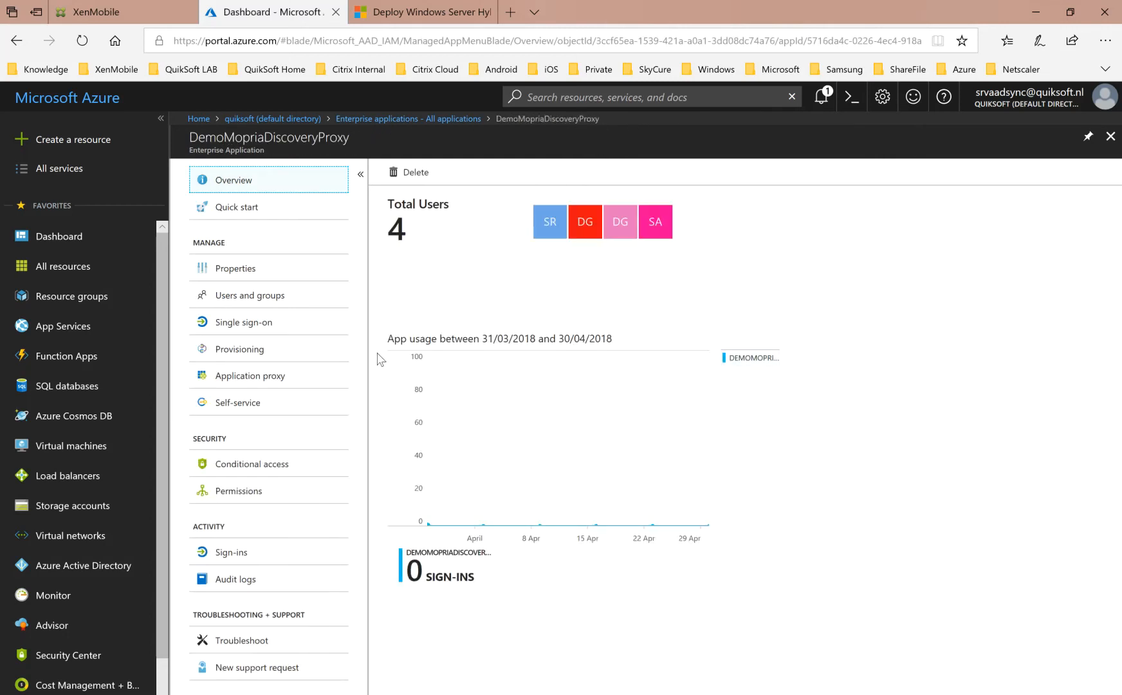
Review the enterprise application properties of DemoMopriaDiscoveryProxy and close everything back to the Azure dashboard.
{"action": "left_click", "coordinate": [261, 276]}
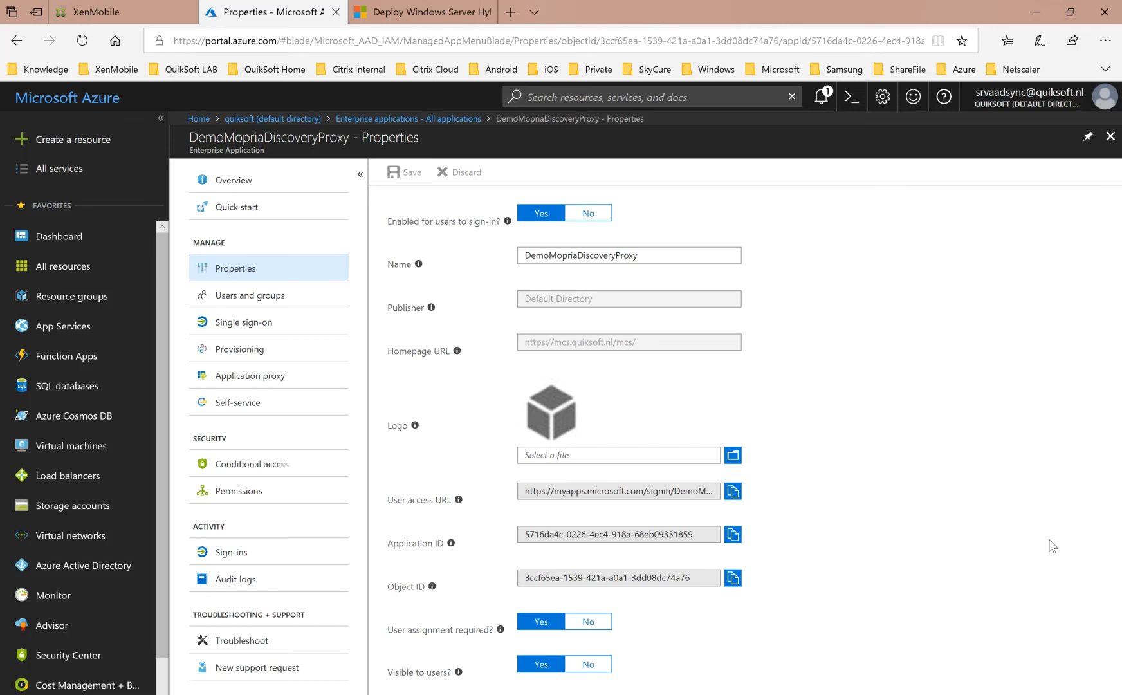
{"action": "scroll", "coordinate": [646, 409], "scroll_direction": "left", "scroll_amount": 7}
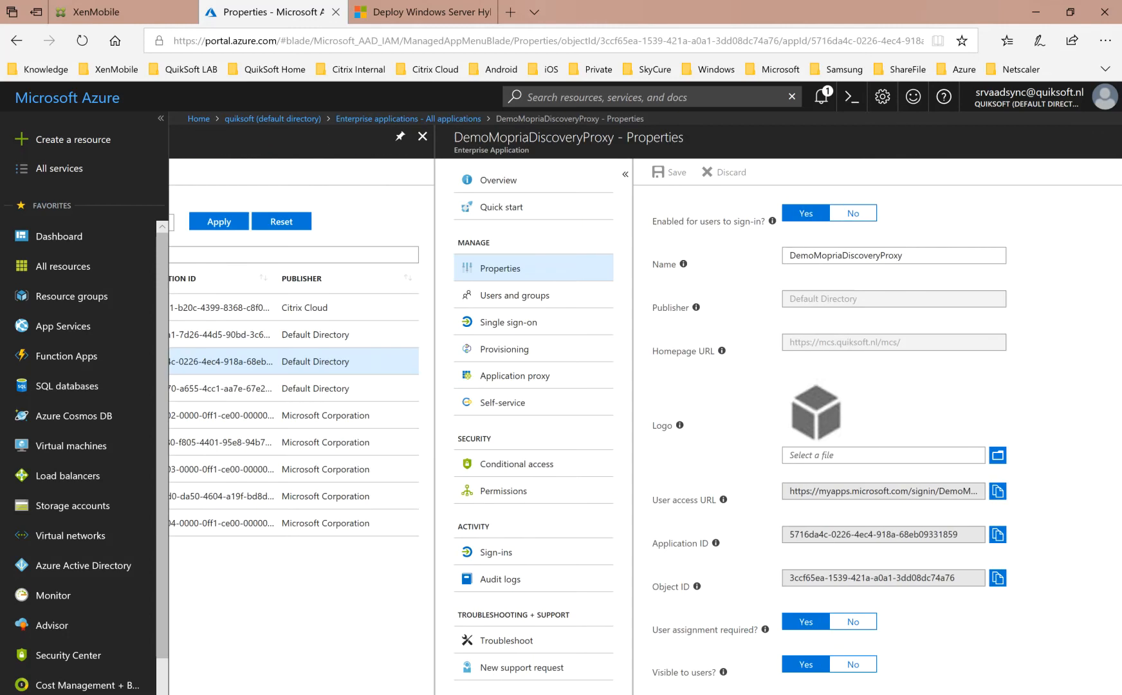
{"action": "scroll", "coordinate": [646, 409], "scroll_direction": "right", "scroll_amount": 2}
{"action": "scroll", "coordinate": [645, 409], "scroll_direction": "right", "scroll_amount": 5}
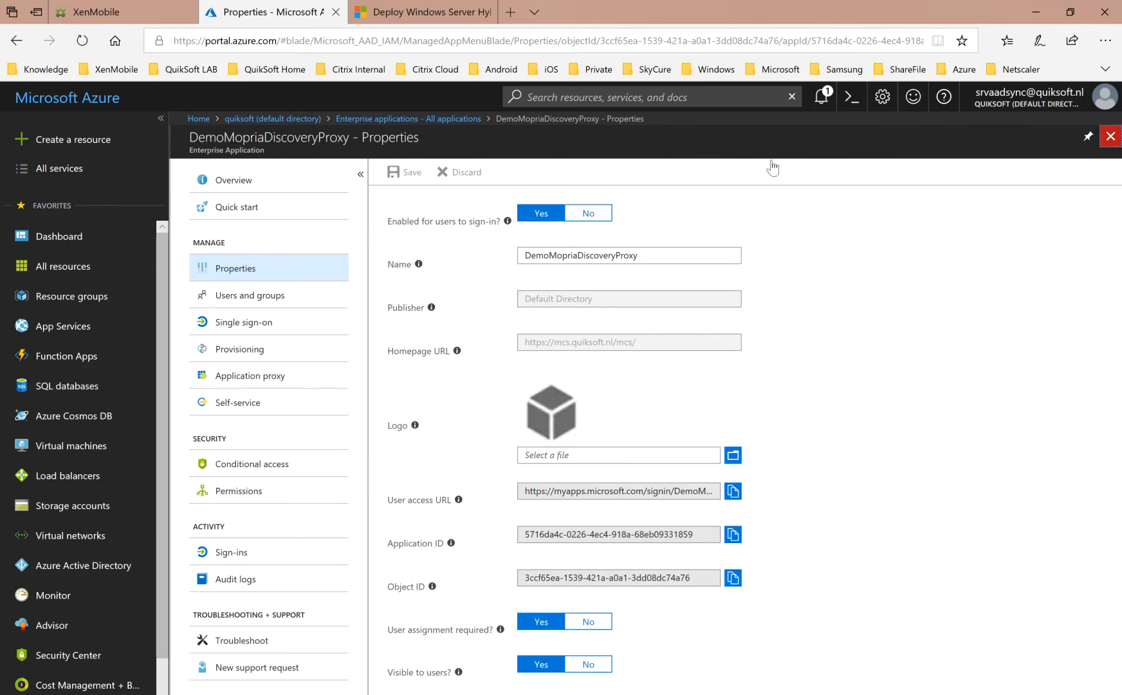
{"action": "left_click", "coordinate": [1110, 136]}
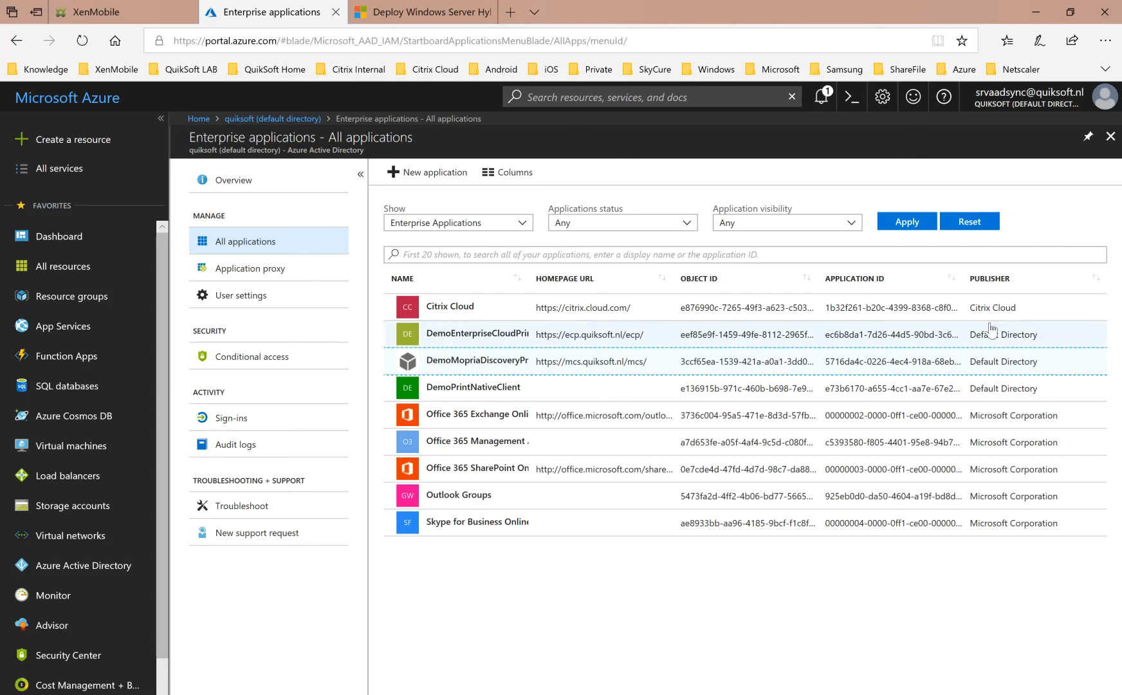
{"action": "left_click", "coordinate": [1111, 136]}
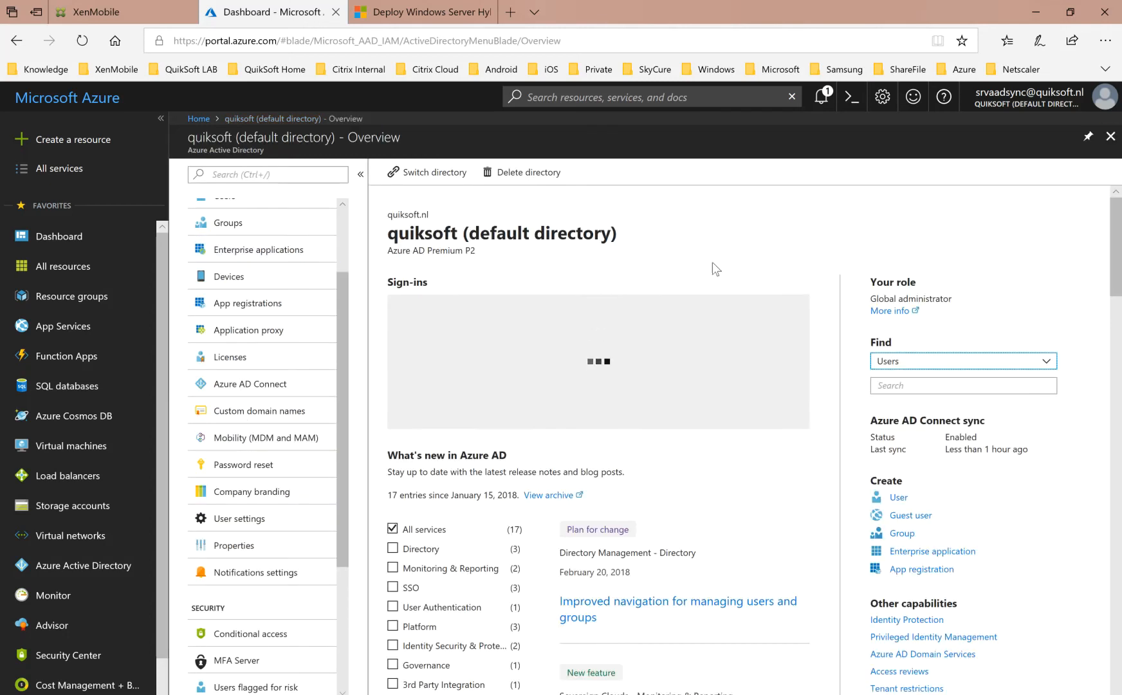
{"action": "left_click", "coordinate": [1109, 137]}
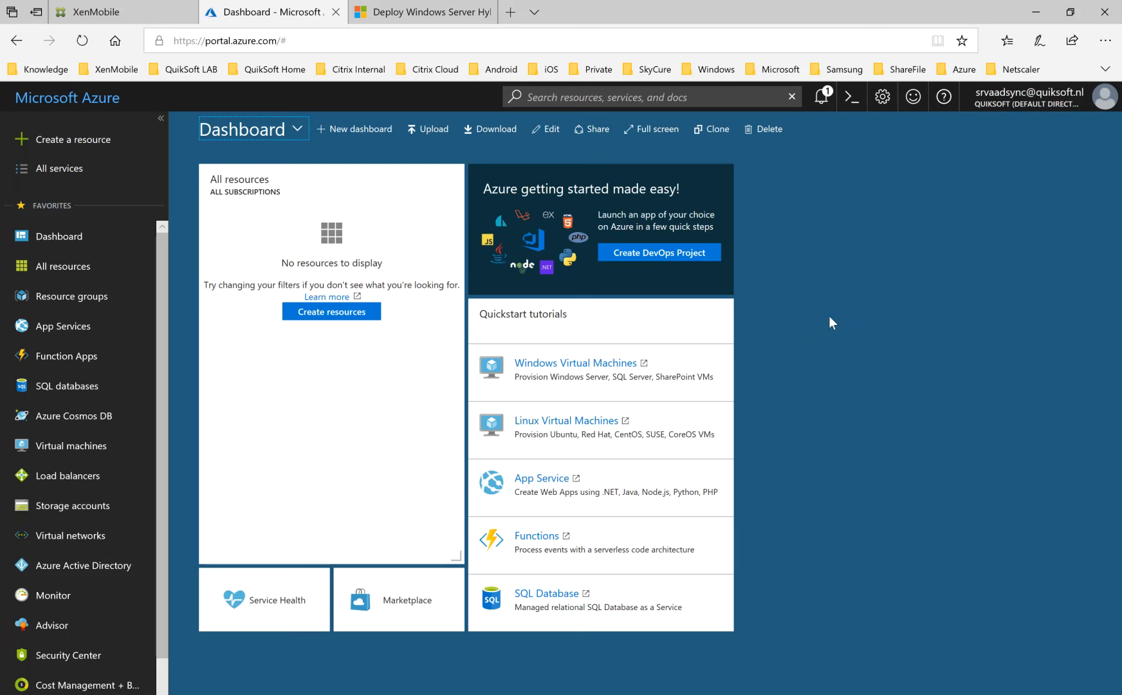
Review the application proxy settings of DemoMopriaDiscoveryProxy and return to the quiksoft directory overview.
{"action": "left_click", "coordinate": [424, 11]}
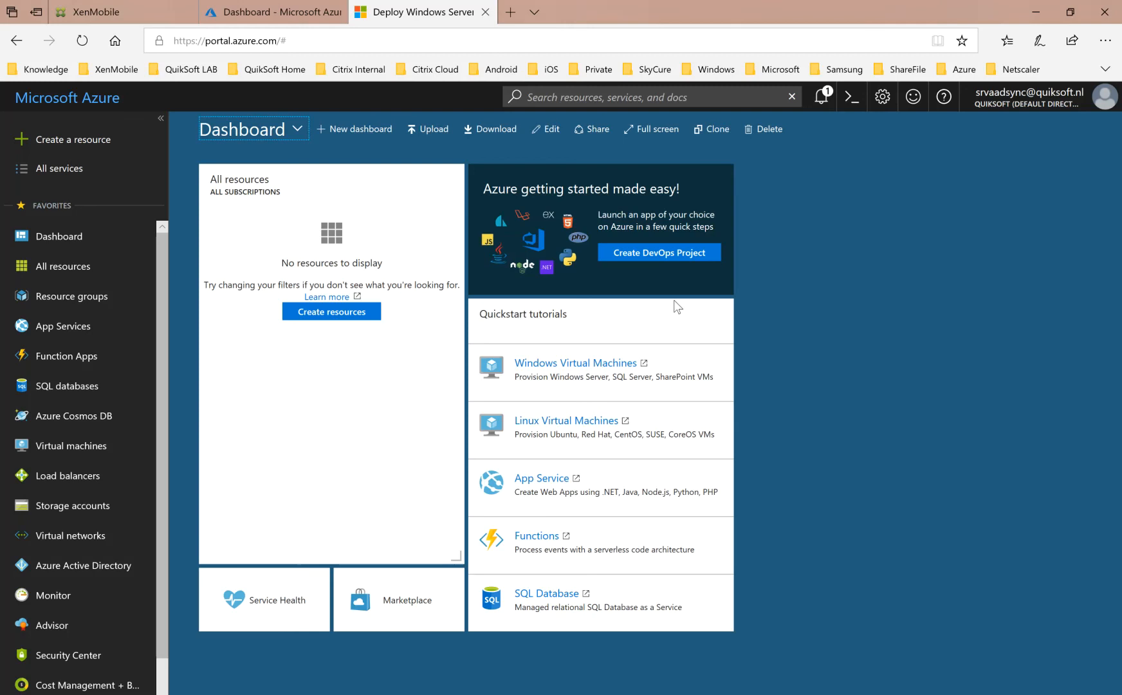
{"action": "left_click", "coordinate": [289, 15]}
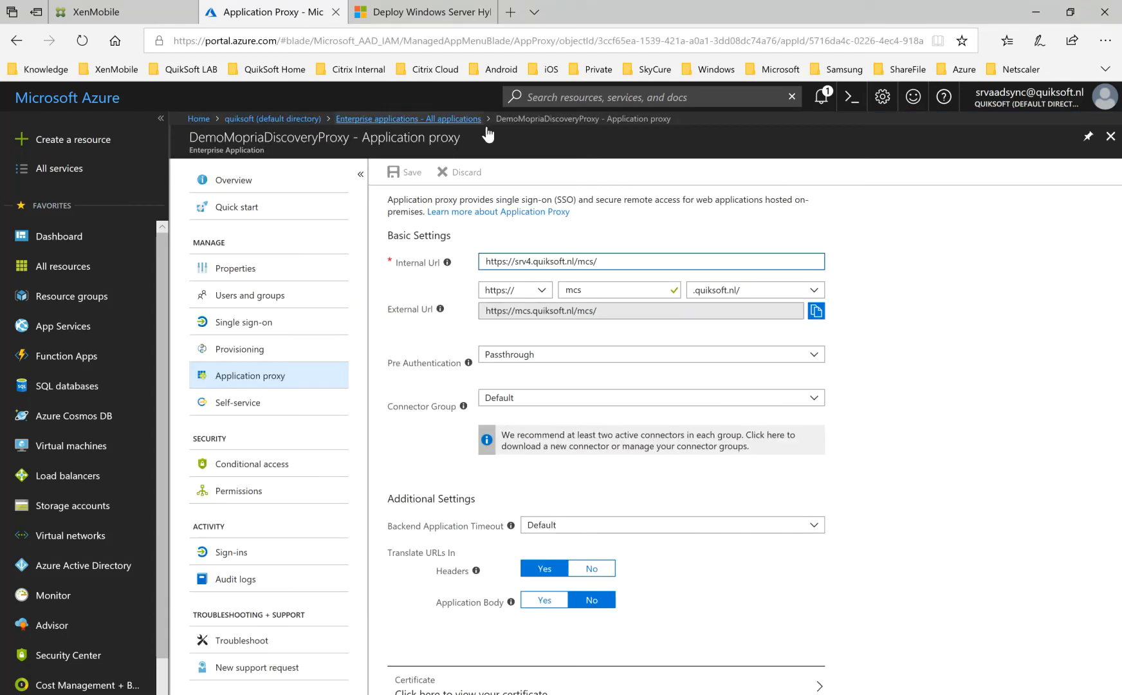
{"action": "left_click", "coordinate": [1111, 135]}
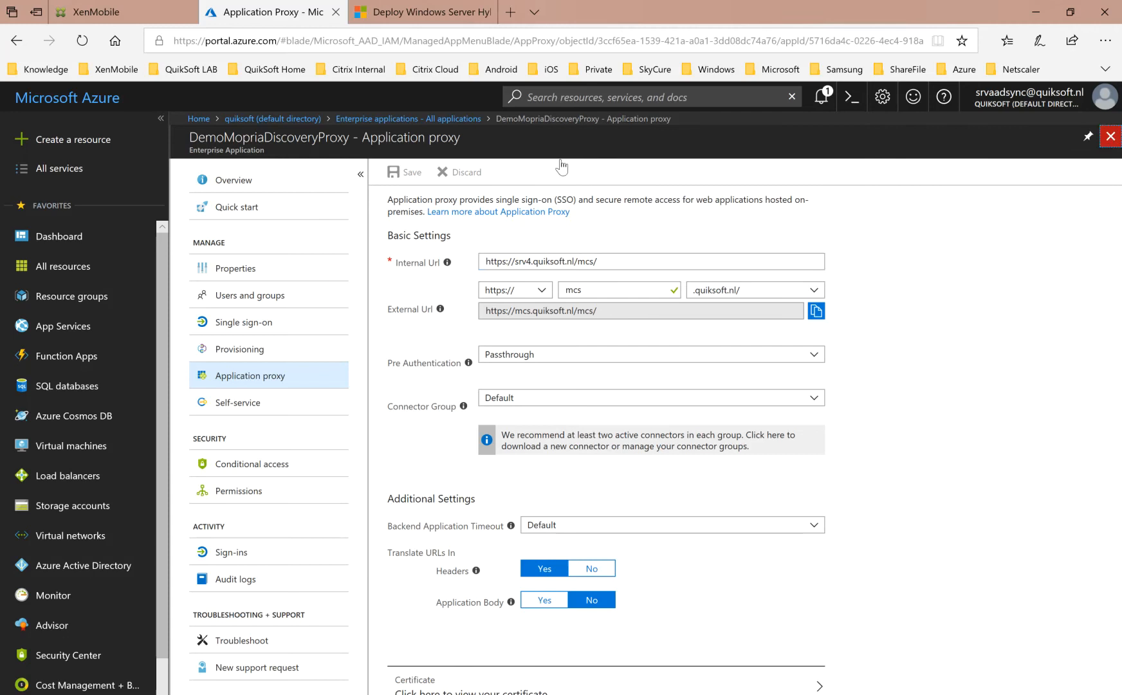
{"action": "left_click", "coordinate": [1111, 136]}
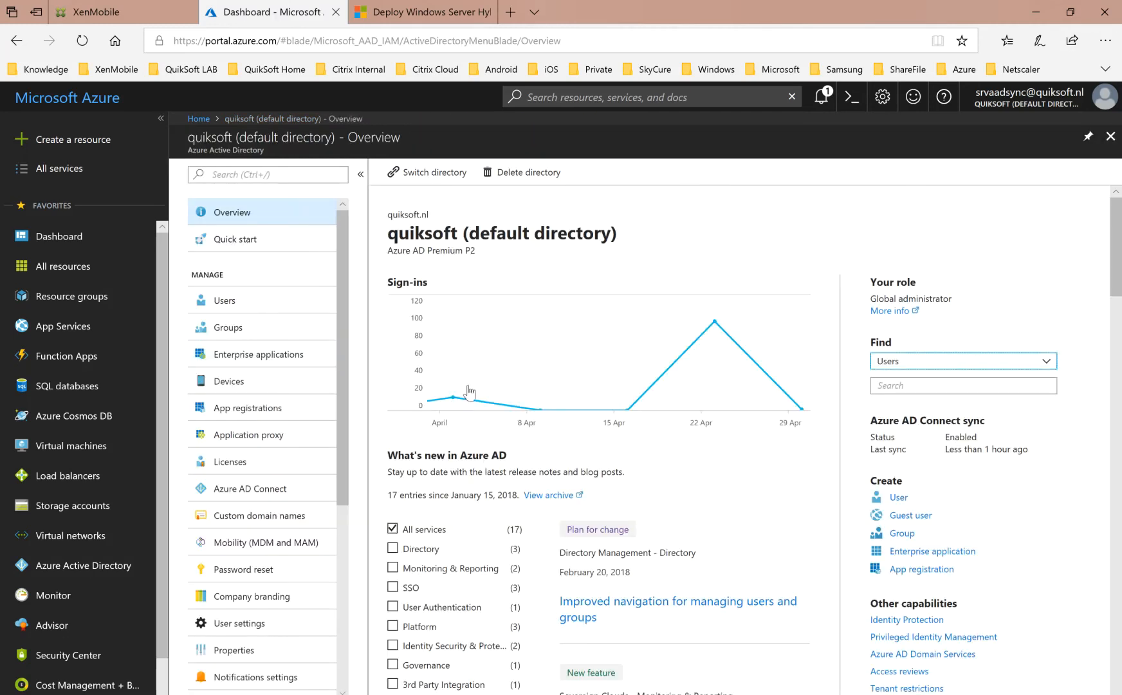
Start adding a new on-premises application under Enterprise applications and name it DEMO2.
{"action": "left_click", "coordinate": [258, 356]}
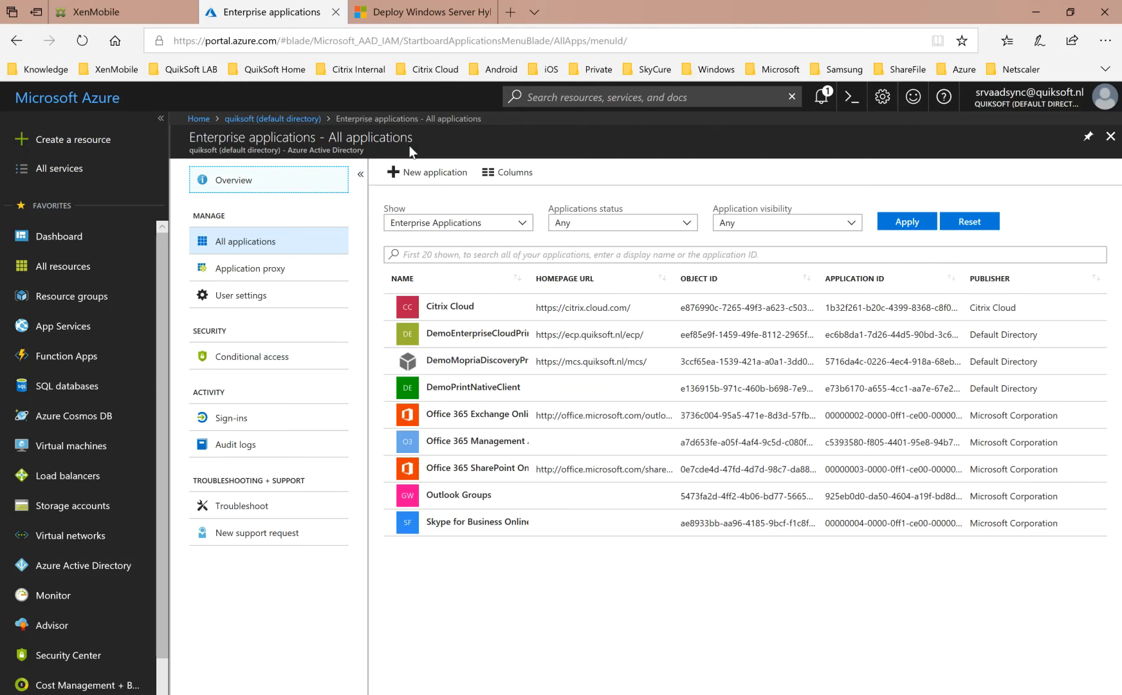
{"action": "left_click", "coordinate": [414, 175]}
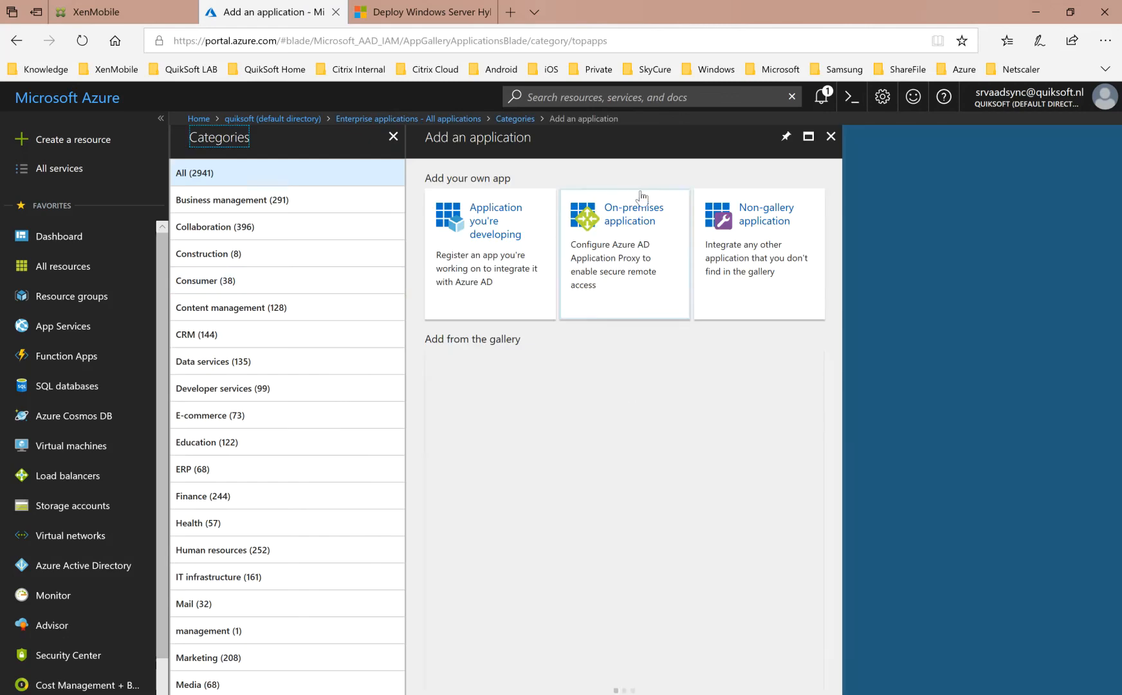
{"action": "left_click", "coordinate": [639, 203]}
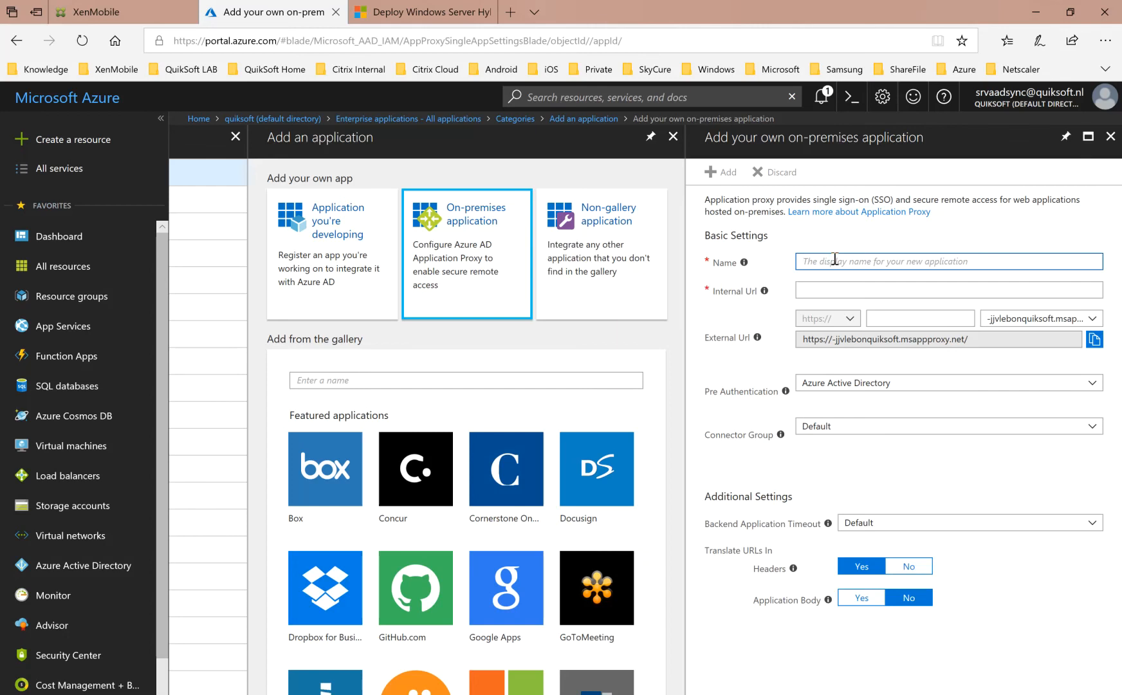
{"action": "type", "text": "DEMO2"}
{"action": "left_click", "coordinate": [851, 285]}
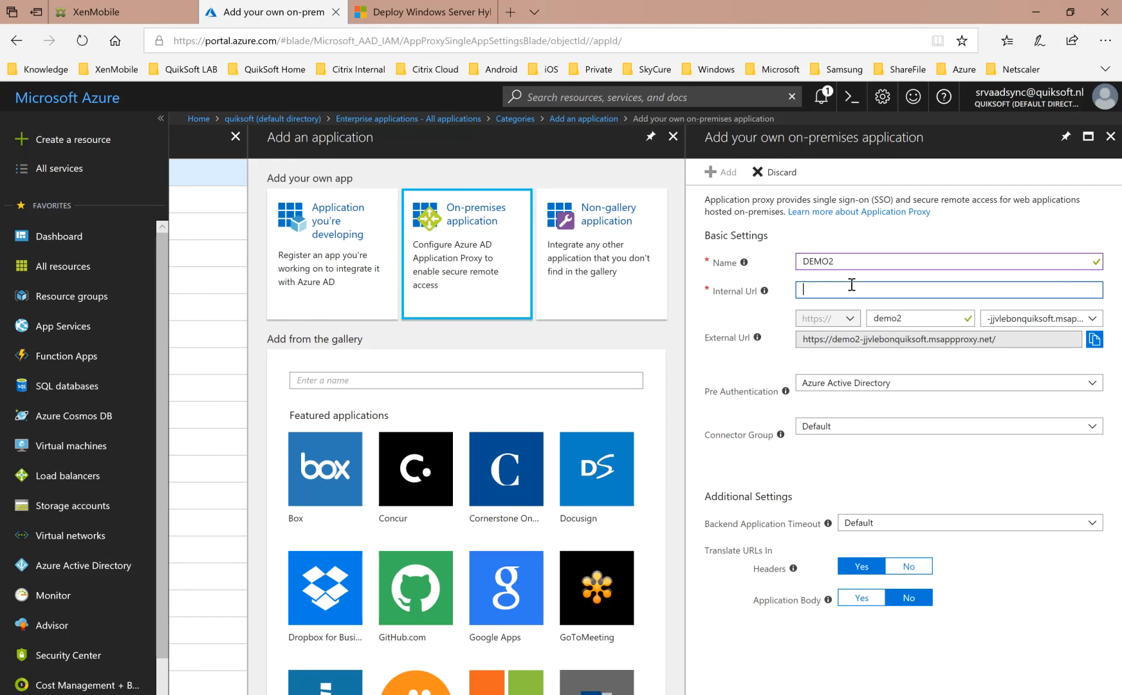
{"action": "type", "text": "https://printserver"}
{"action": "type", "text": "4.quiksoft.nl"}
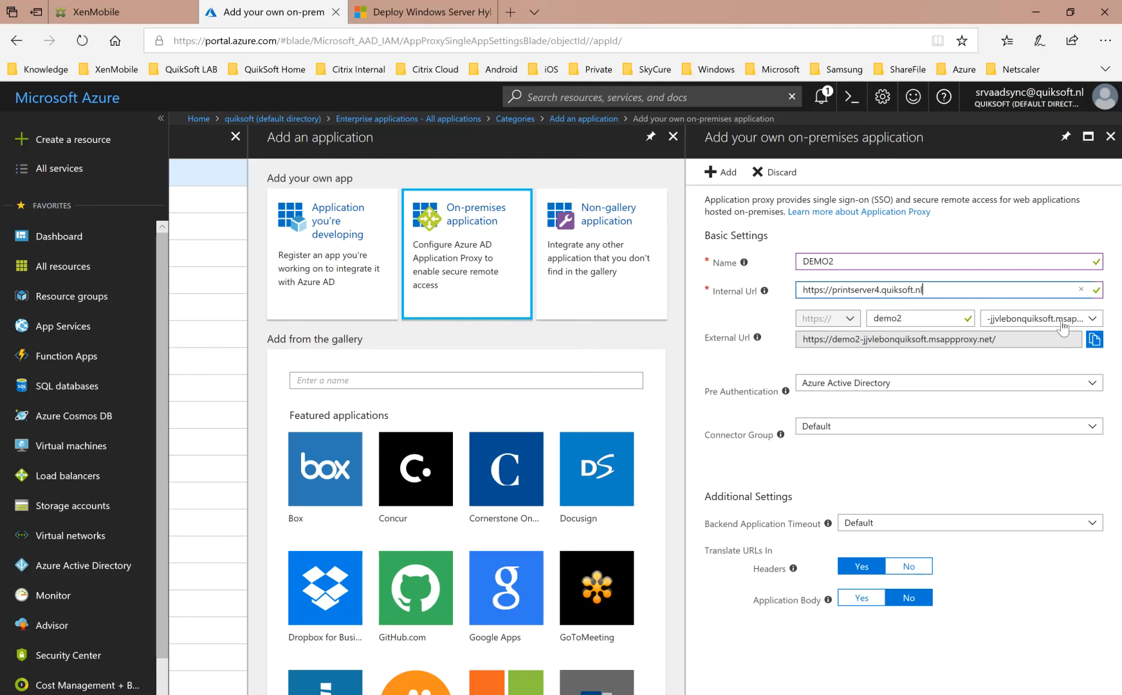
Set the external URL's domain to .quiksoft.nl and read the note about the custom domain's CNAME entry.
{"action": "left_click", "coordinate": [1092, 320]}
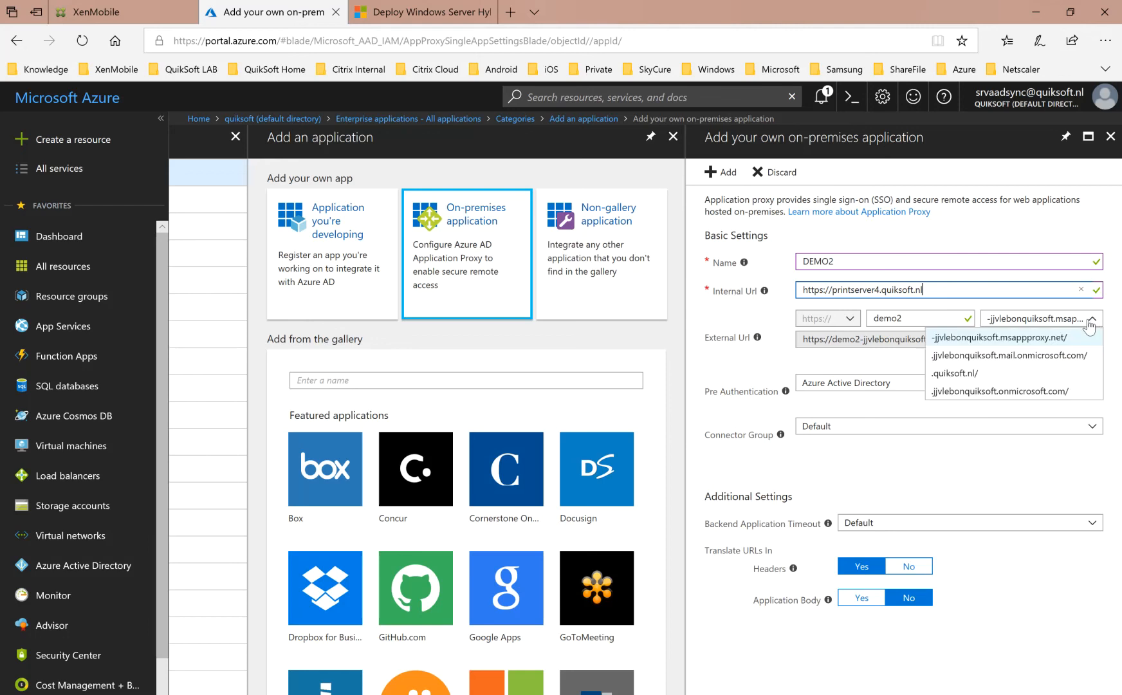
{"action": "left_click", "coordinate": [939, 374]}
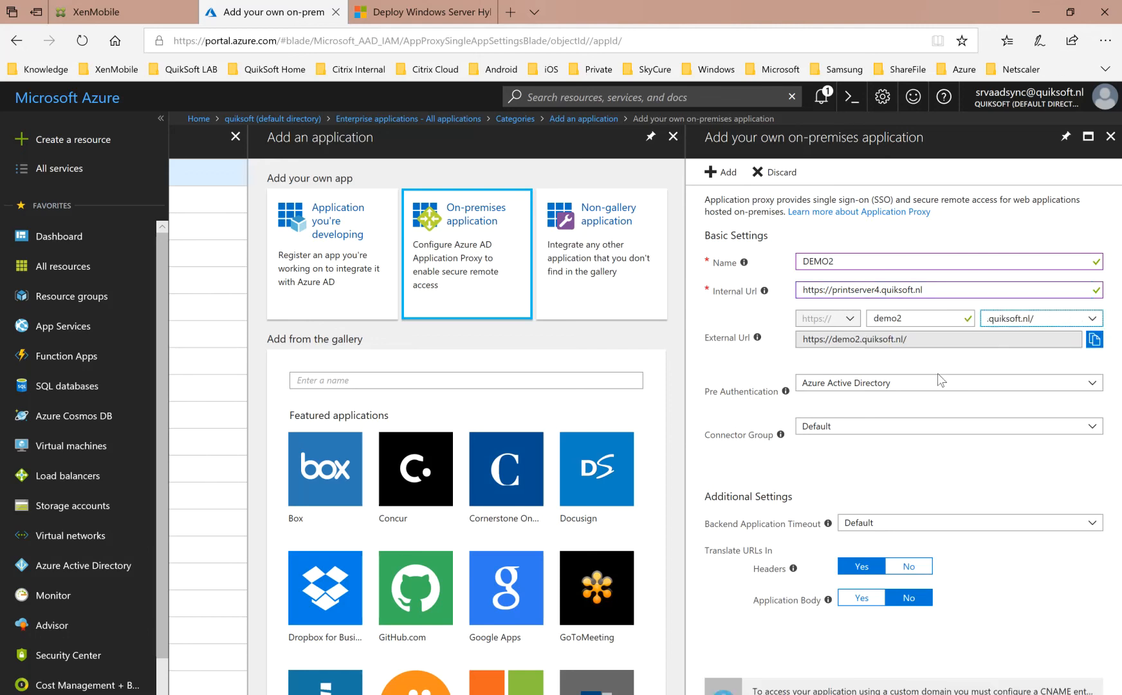
{"action": "left_click", "coordinate": [1041, 639]}
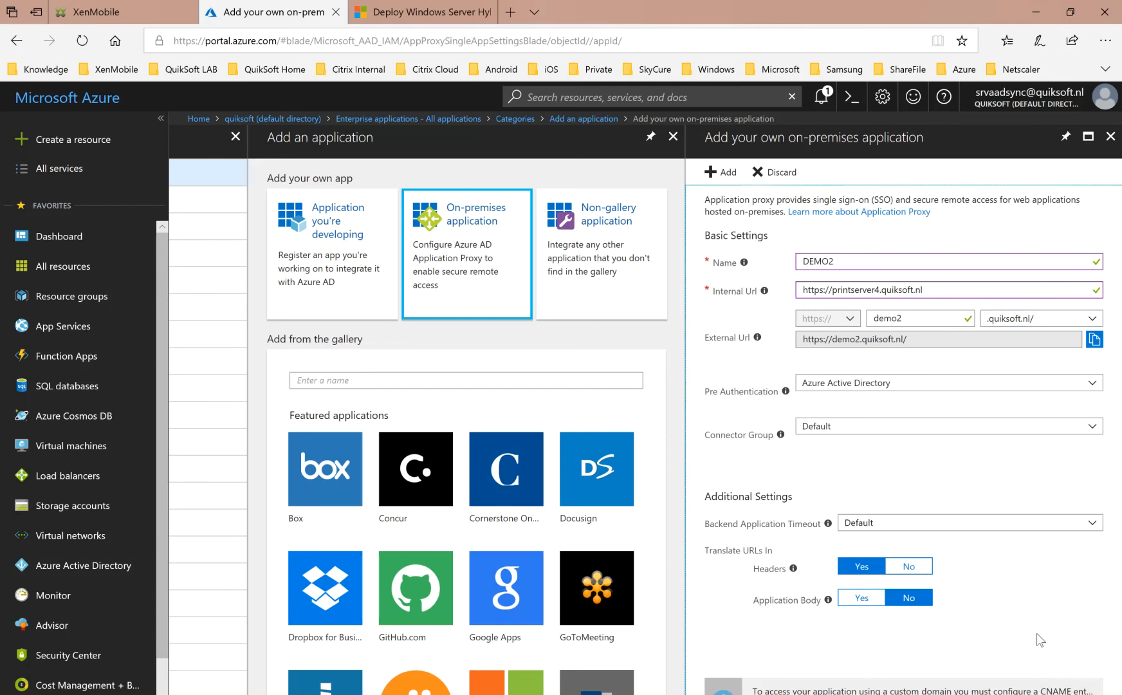
{"action": "scroll", "coordinate": [1036, 634], "scroll_direction": "down", "scroll_amount": 1}
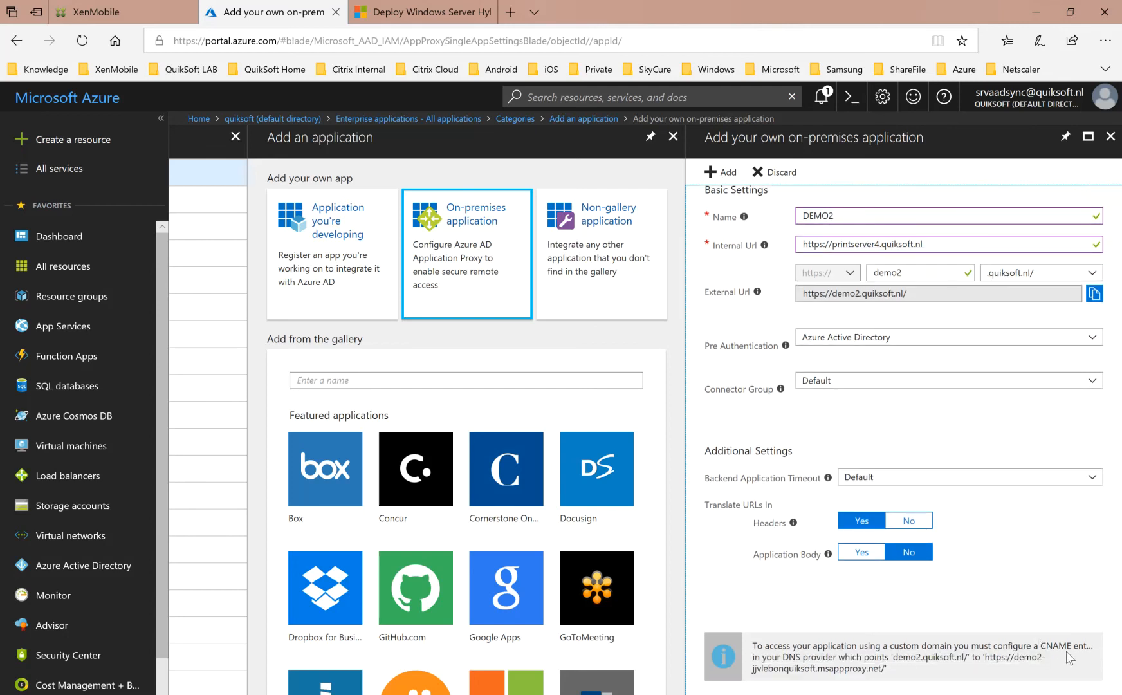
{"action": "left_click_drag", "start_coordinate": [1047, 646], "coordinate": [1055, 668]}
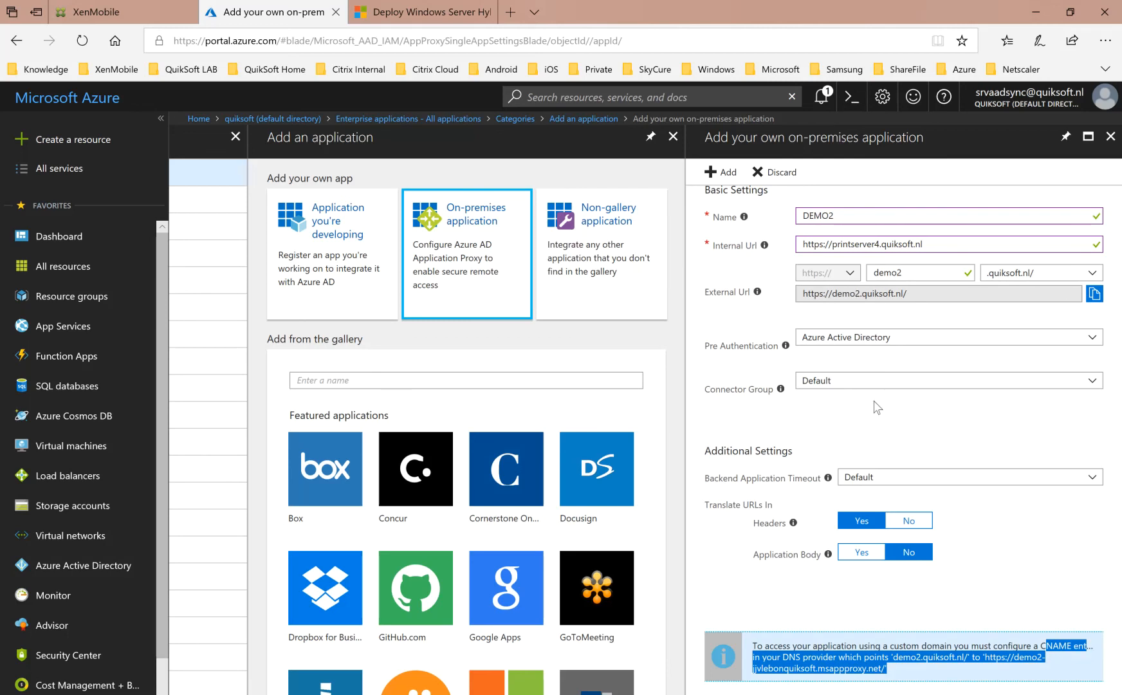
Set the pre-authentication method to Passthrough and add the DEMO2 application to the directory.
{"action": "left_click", "coordinate": [908, 345]}
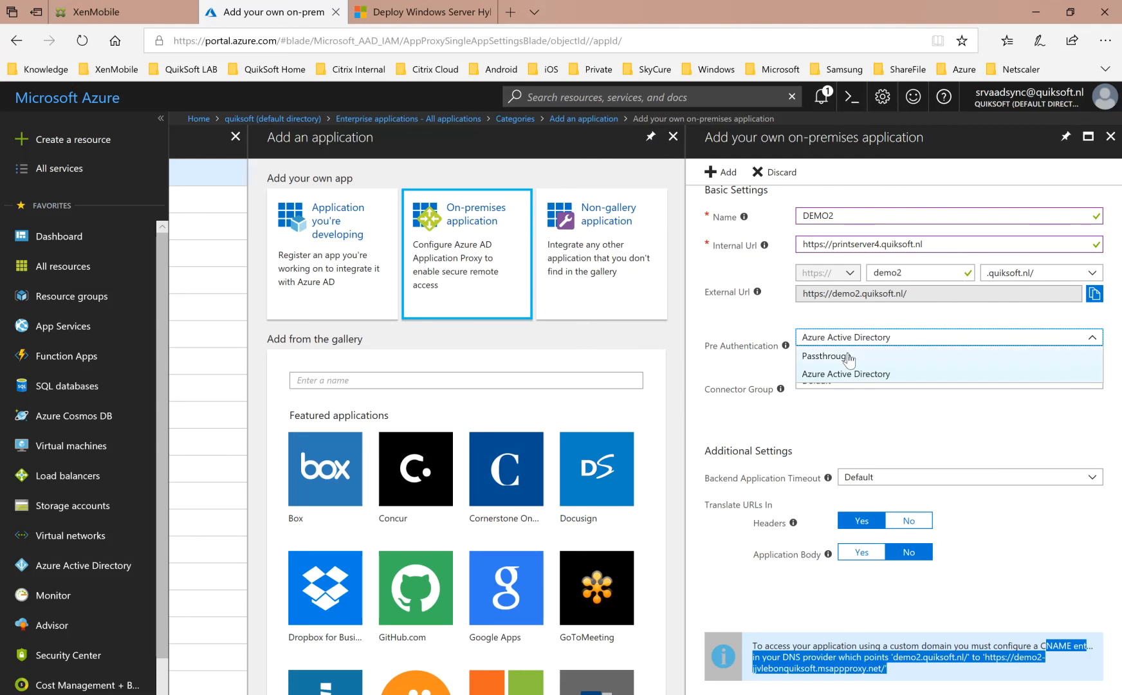
{"action": "left_click", "coordinate": [848, 357]}
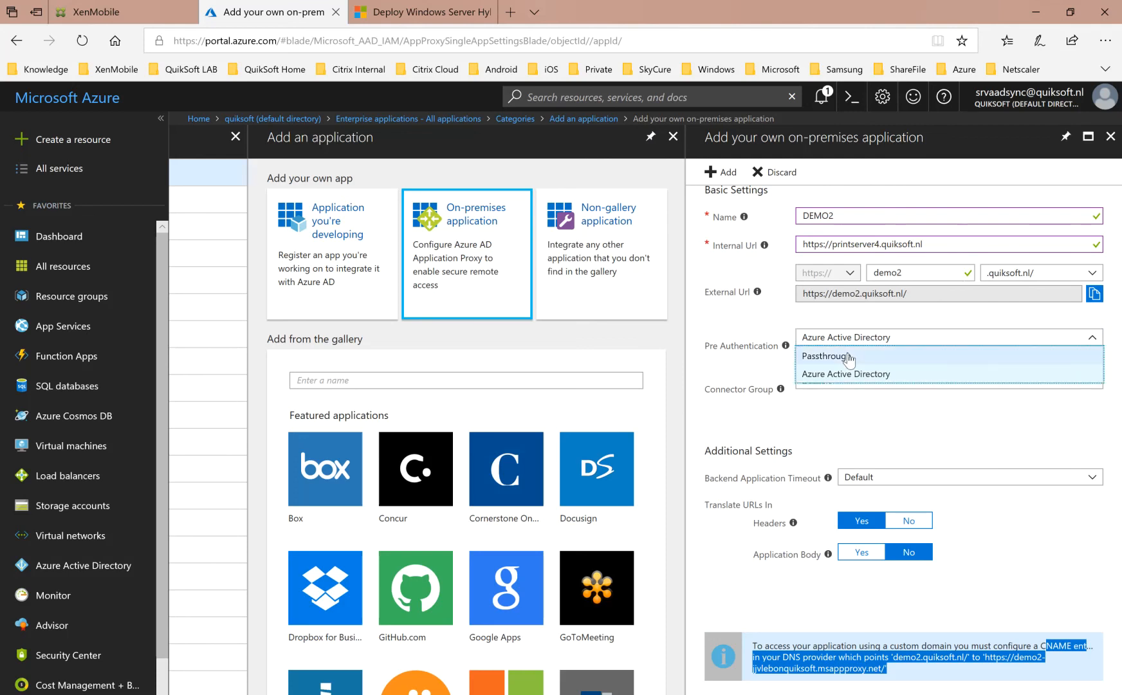
{"action": "left_click", "coordinate": [848, 357]}
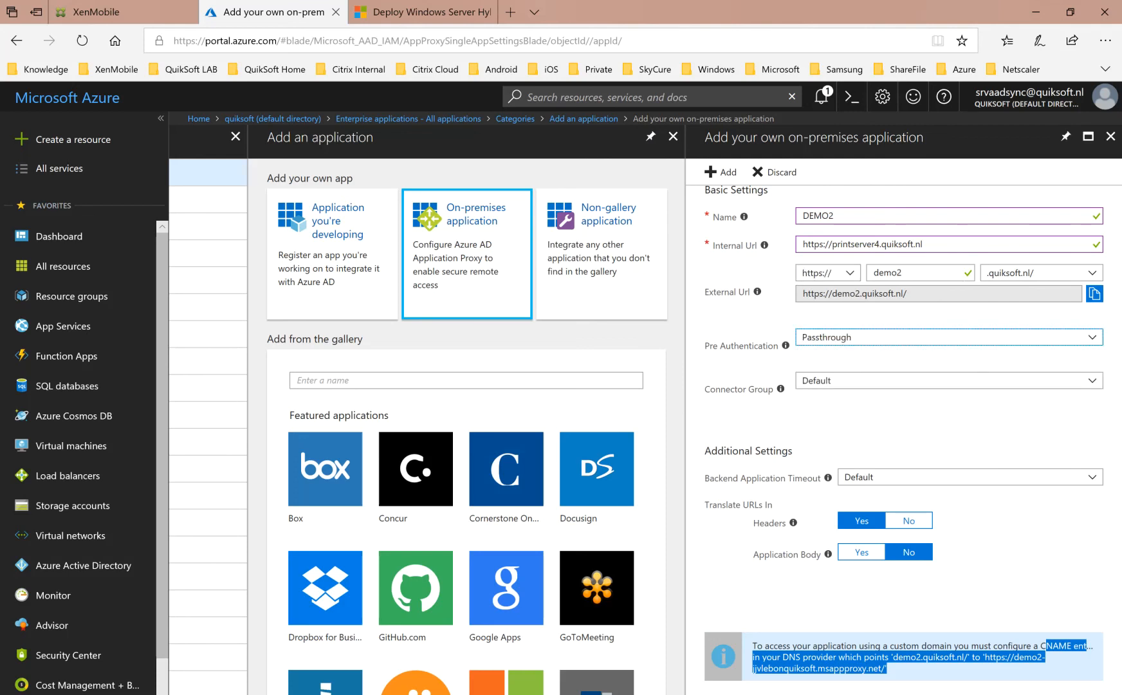
{"action": "key", "text": "alt+Tab"}
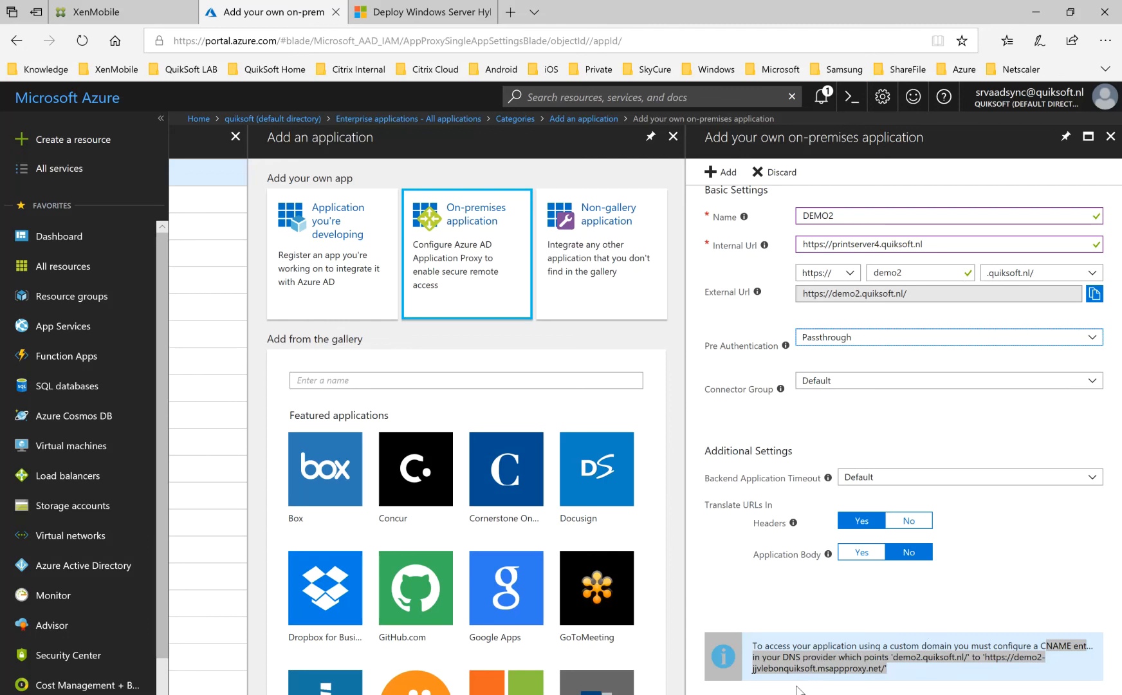
{"action": "left_click", "coordinate": [728, 177]}
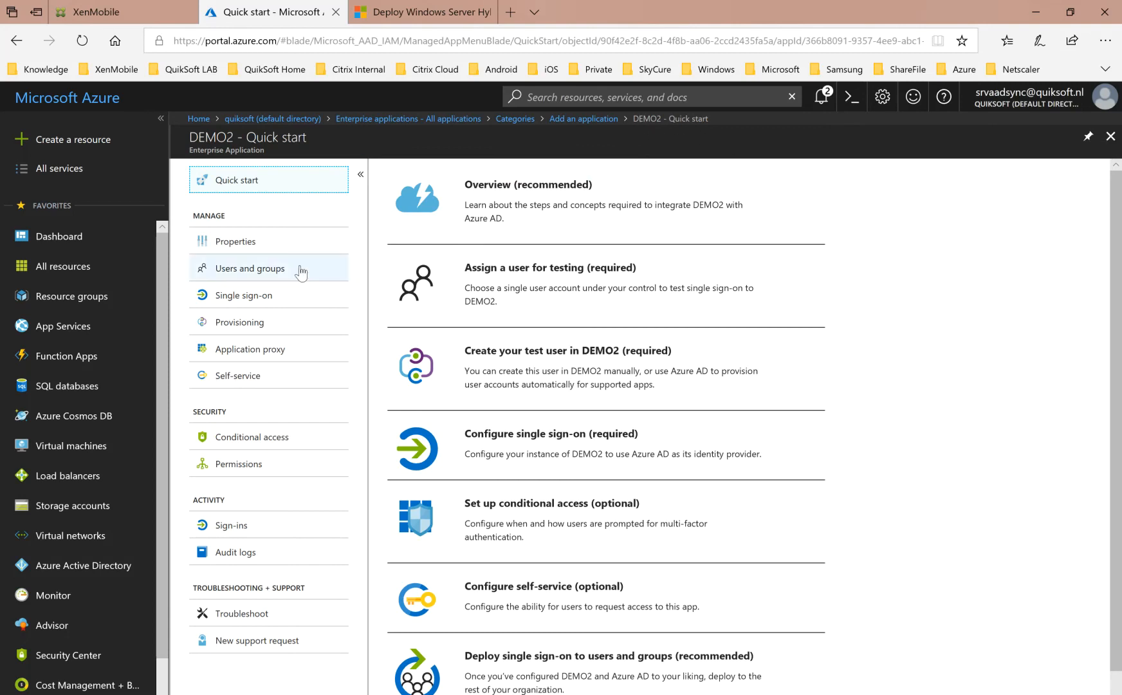
Assign the dg_corporate_layer group to the DEMO2 application.
{"action": "left_click", "coordinate": [296, 274]}
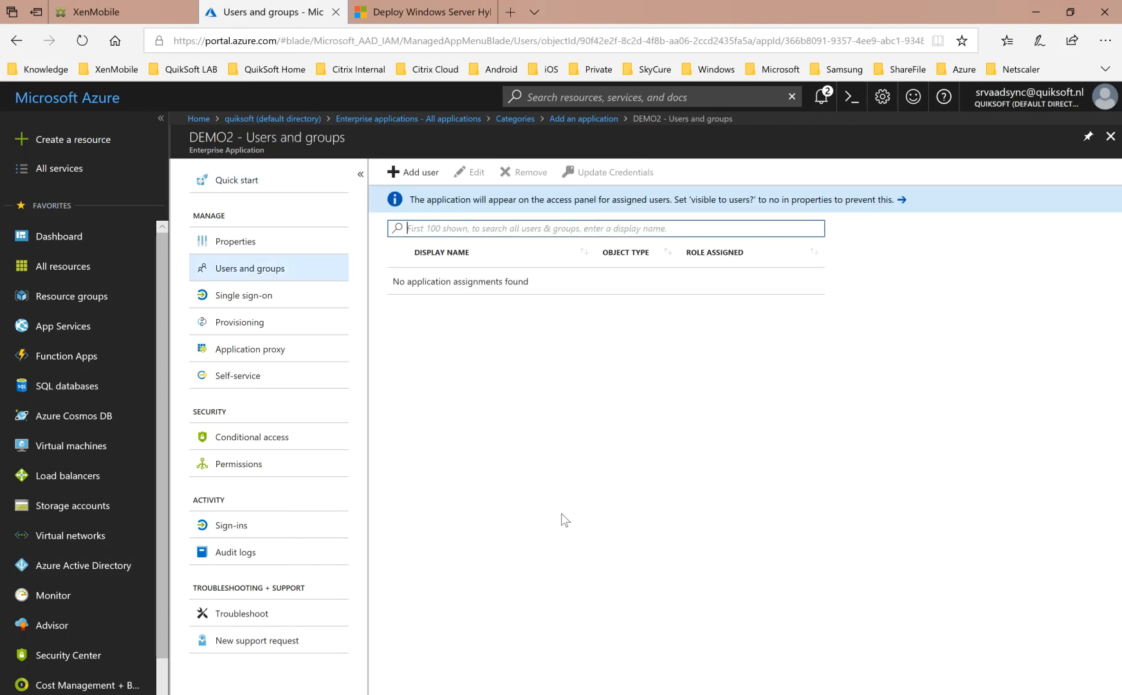
{"action": "left_click", "coordinate": [413, 171]}
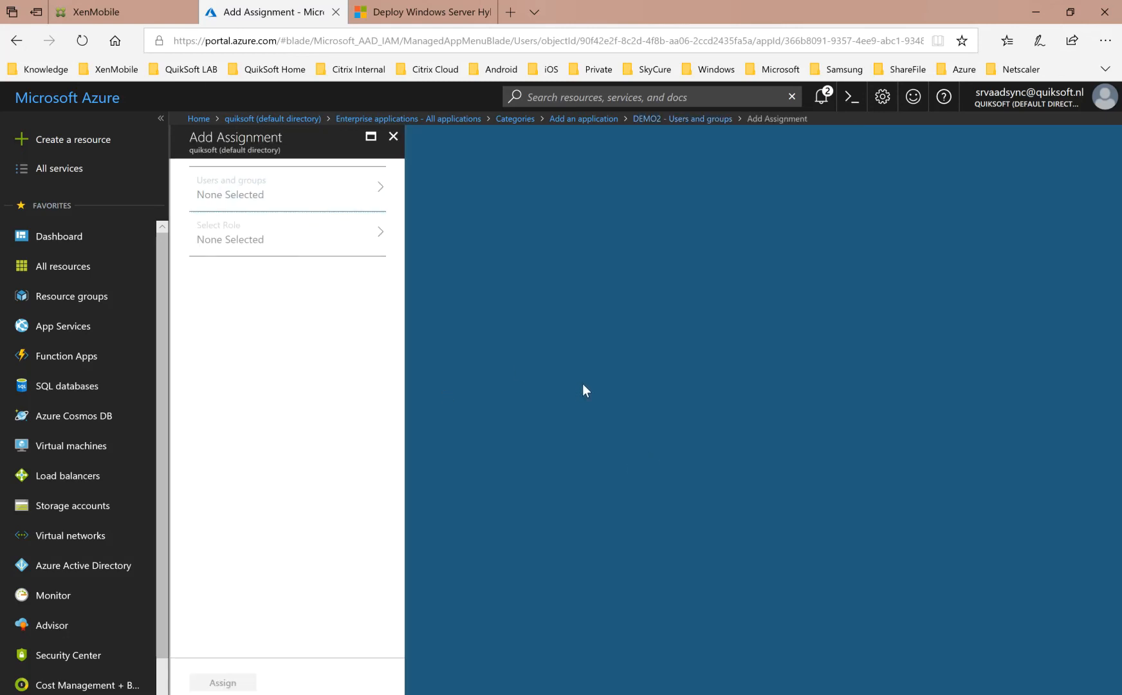
{"action": "left_click", "coordinate": [261, 201]}
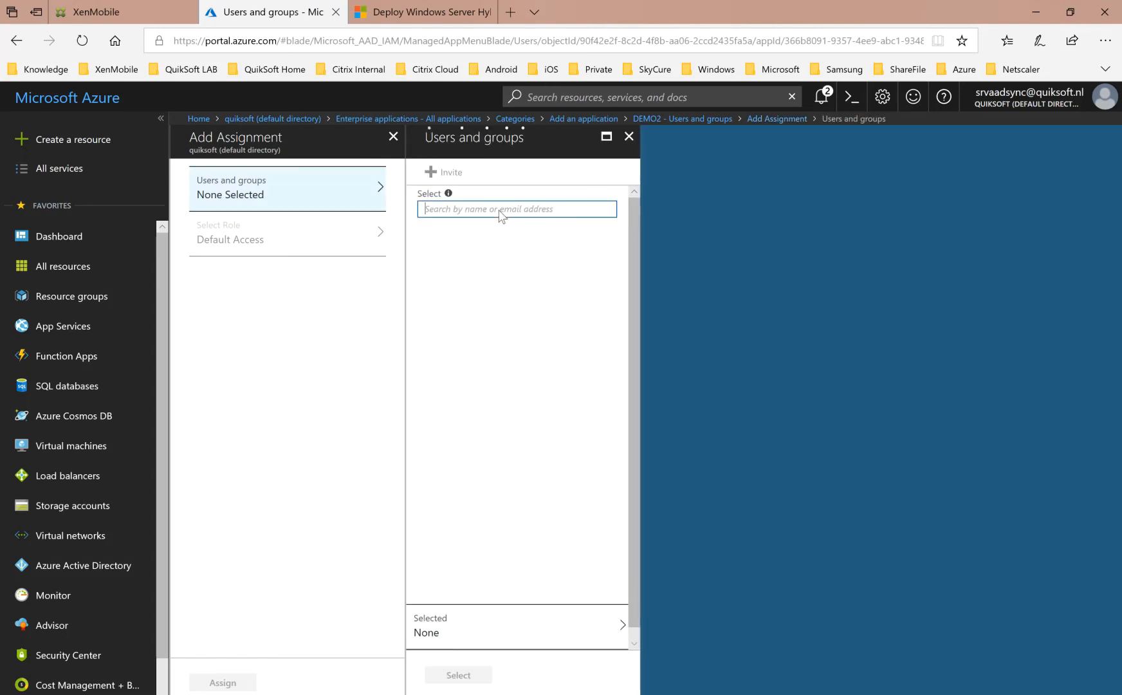
{"action": "type", "text": "dg_"}
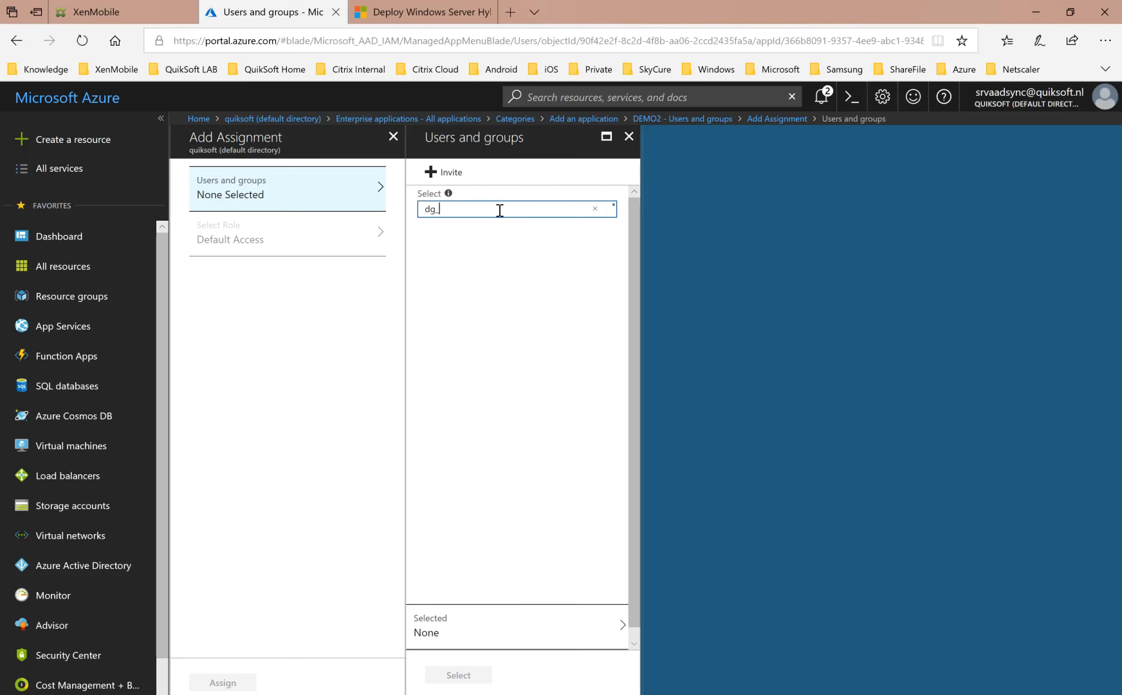
{"action": "left_click", "coordinate": [515, 259]}
{"action": "left_click", "coordinate": [454, 674]}
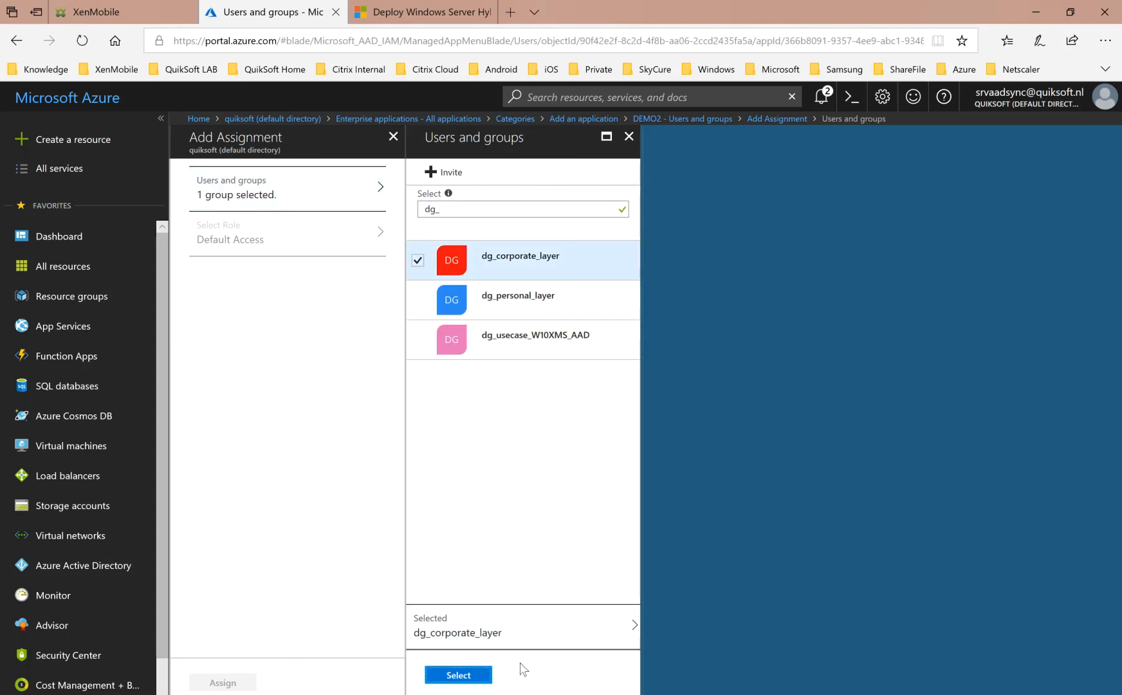
{"action": "left_click", "coordinate": [222, 682]}
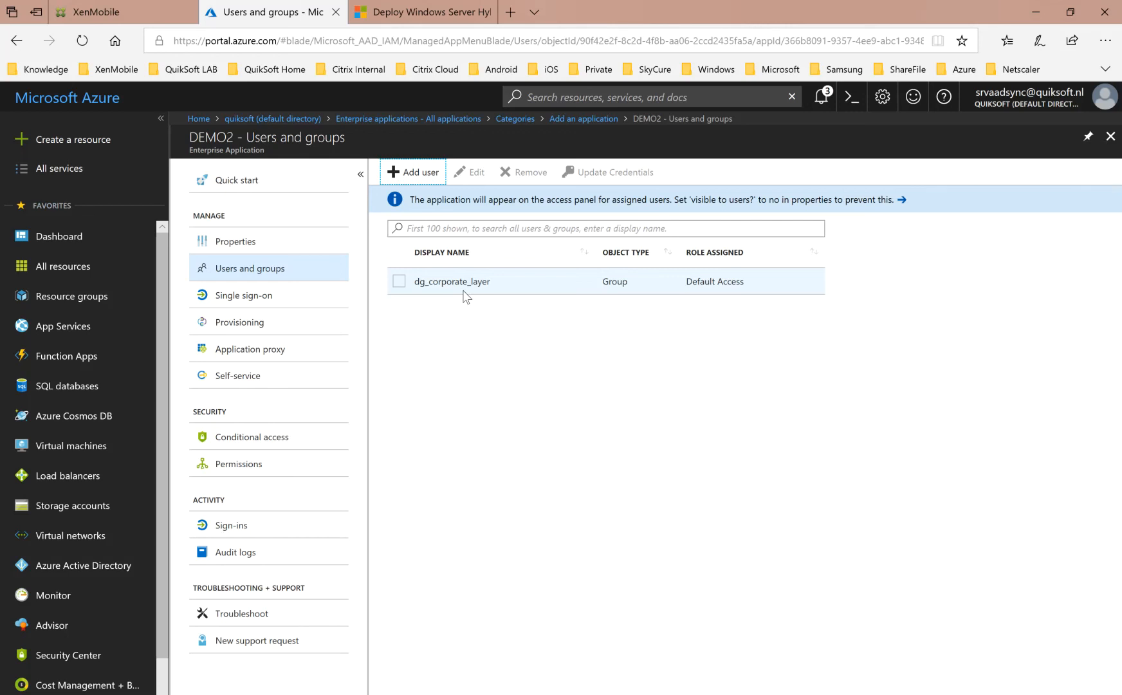
Find the Service Account Printing user by searching for srv_ and assign it to the DEMO2 application.
{"action": "left_click", "coordinate": [412, 172]}
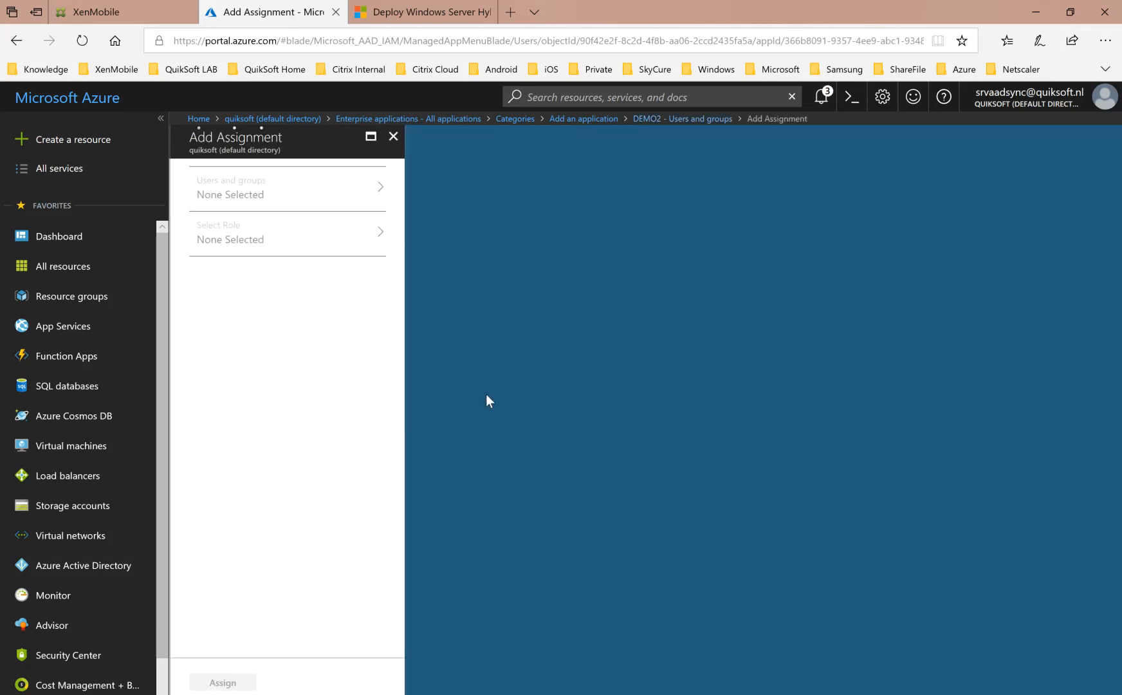
{"action": "left_click", "coordinate": [245, 190]}
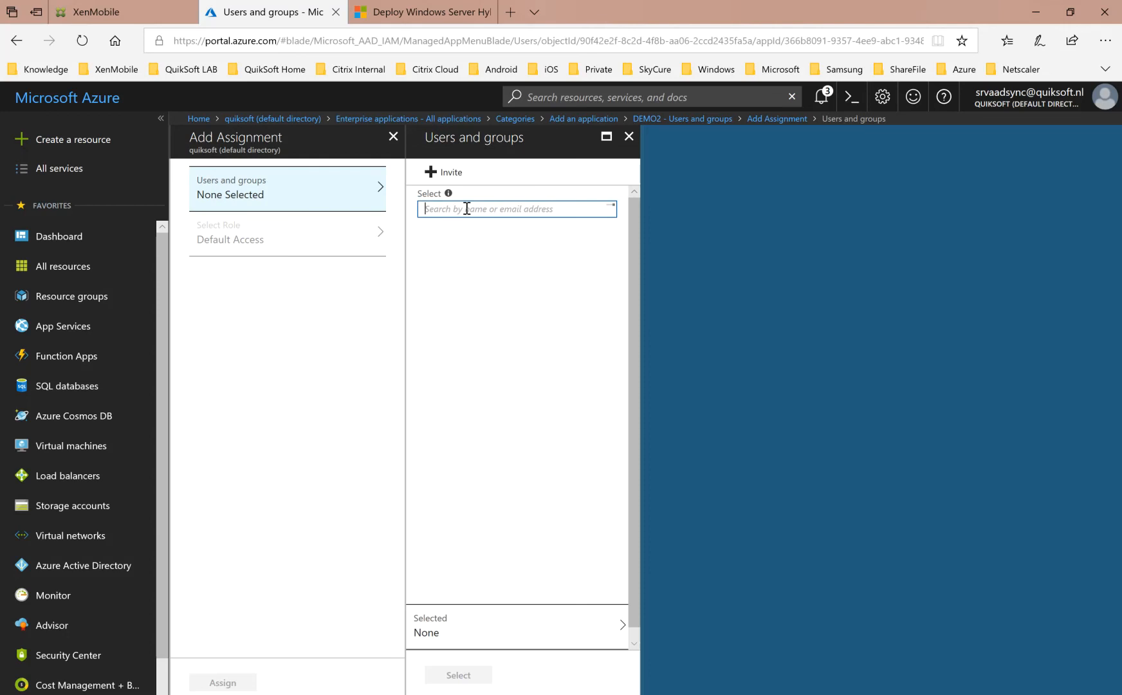
{"action": "type", "text": "srv_"}
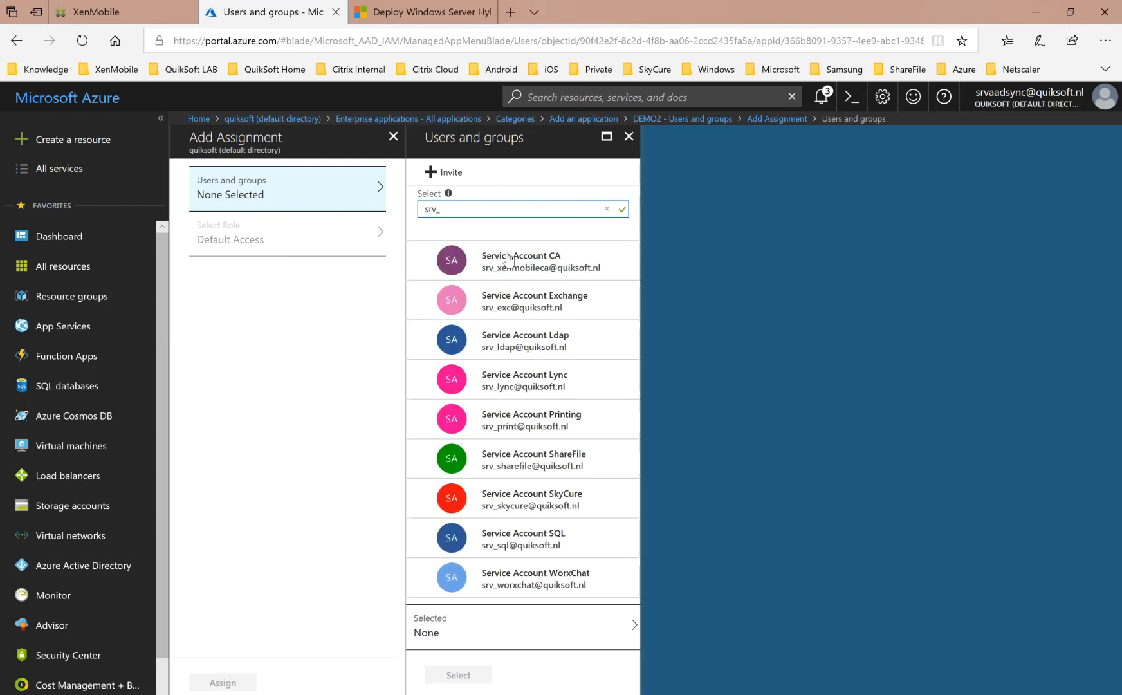
{"action": "left_click", "coordinate": [560, 421]}
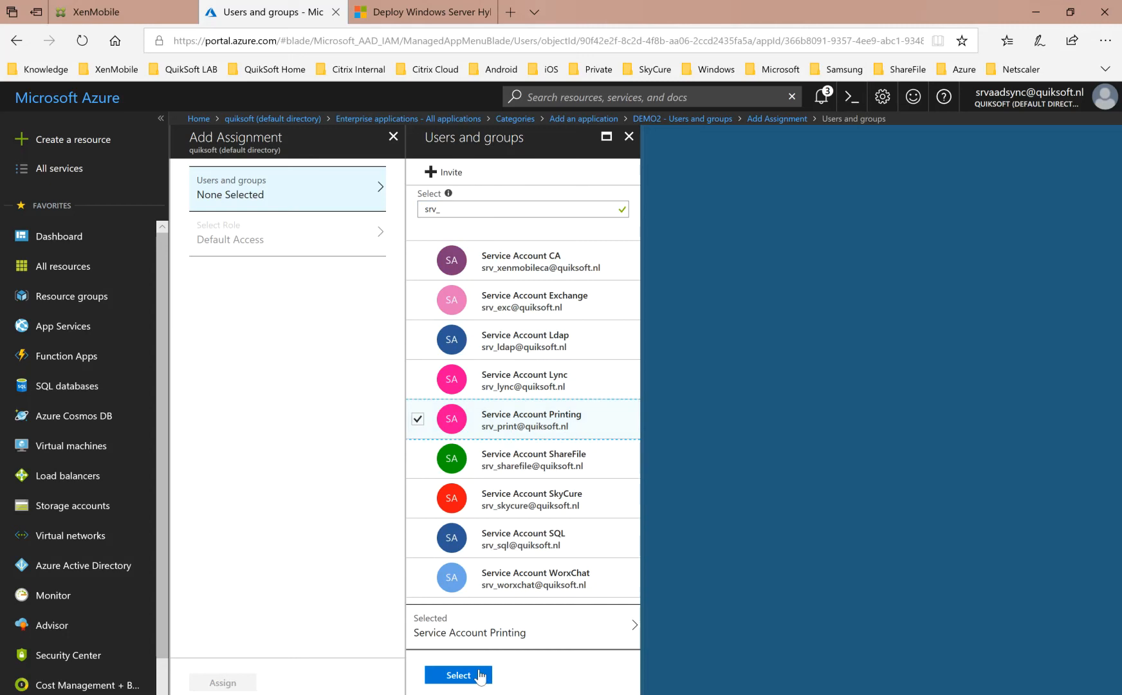
{"action": "left_click", "coordinate": [458, 675]}
{"action": "left_click", "coordinate": [212, 679]}
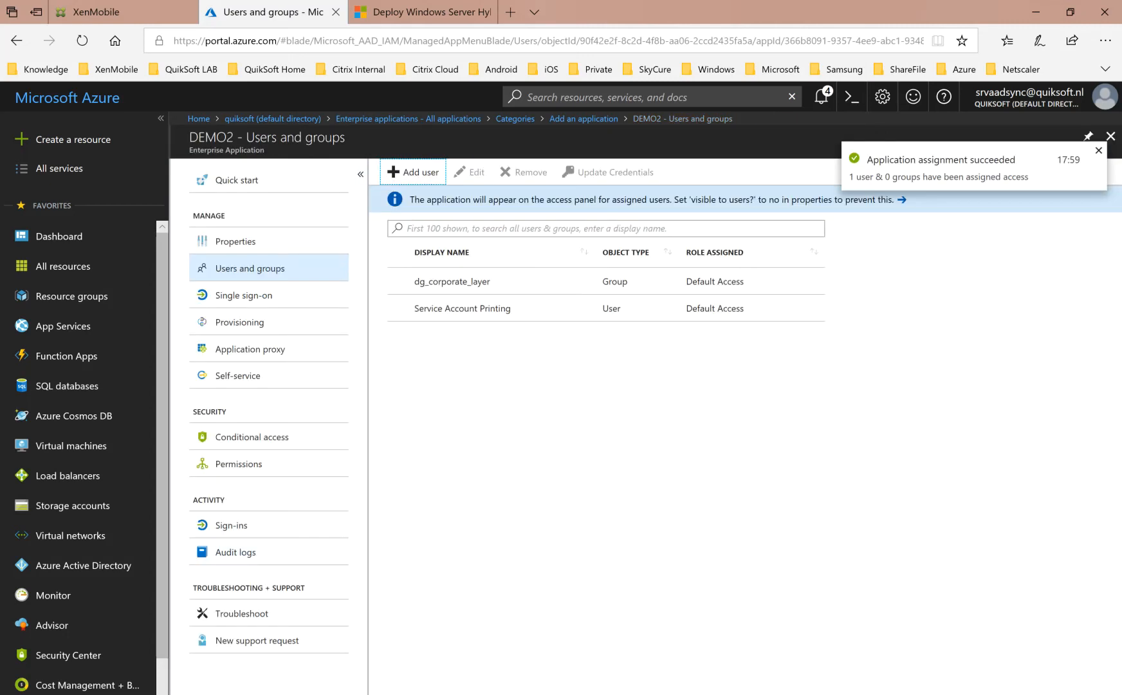
Review the DEMO2 application's proxy settings and inspect the certificate used for its external URL.
{"action": "left_click", "coordinate": [295, 355]}
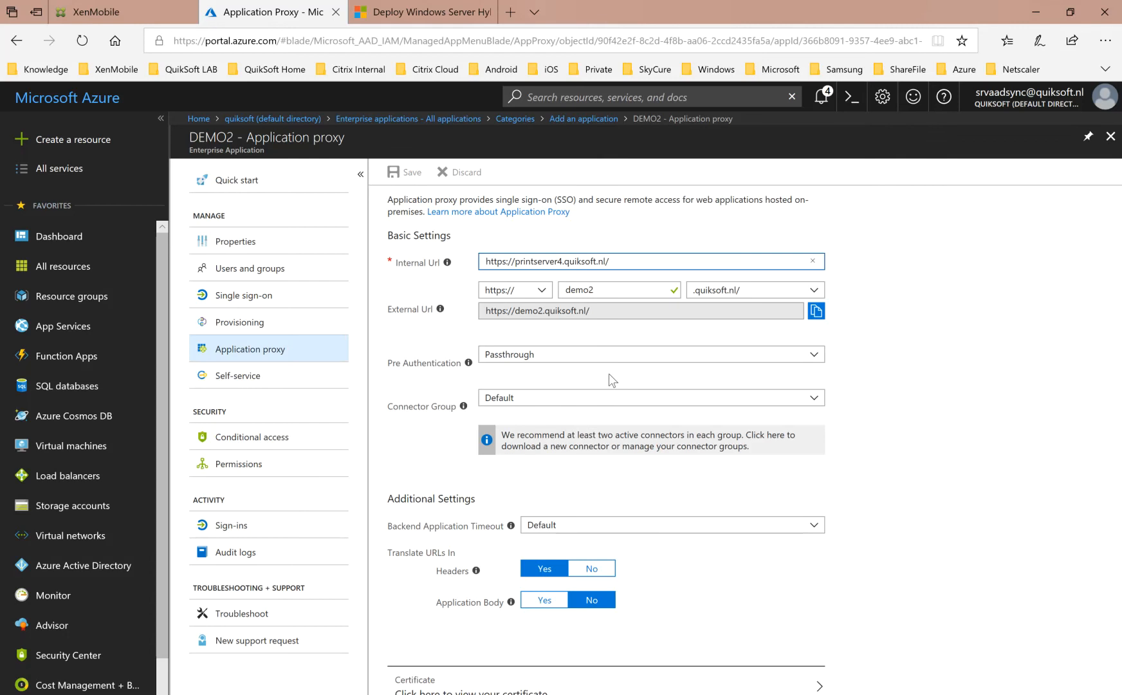
{"action": "left_click", "coordinate": [1000, 383]}
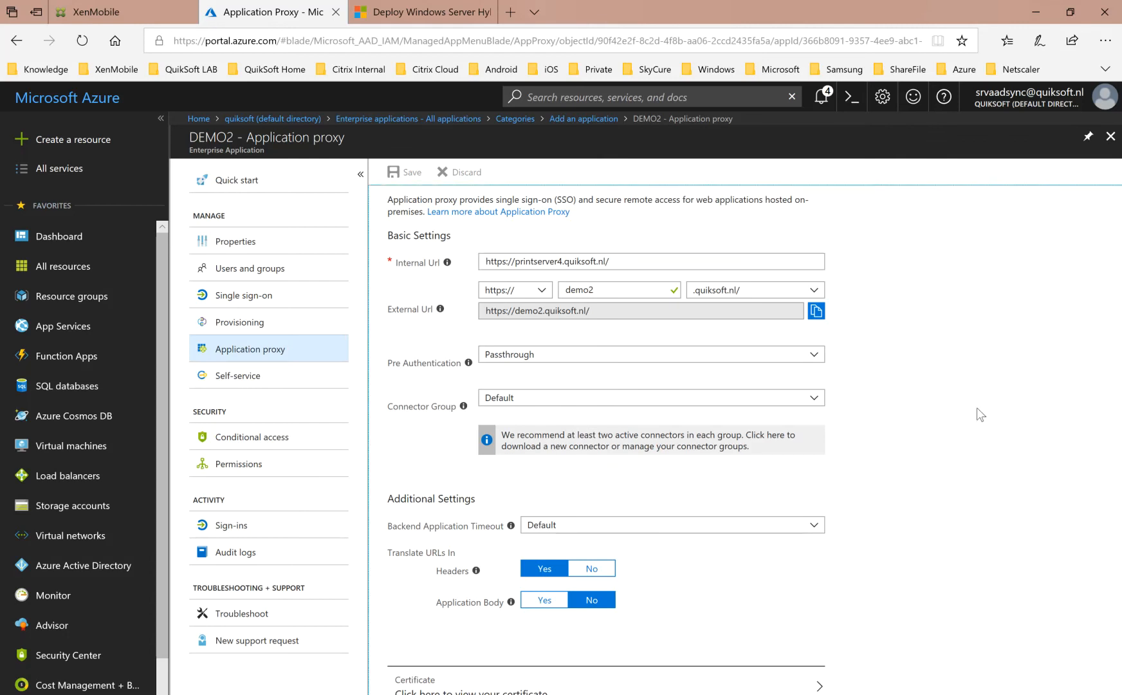
{"action": "left_click", "coordinate": [745, 686]}
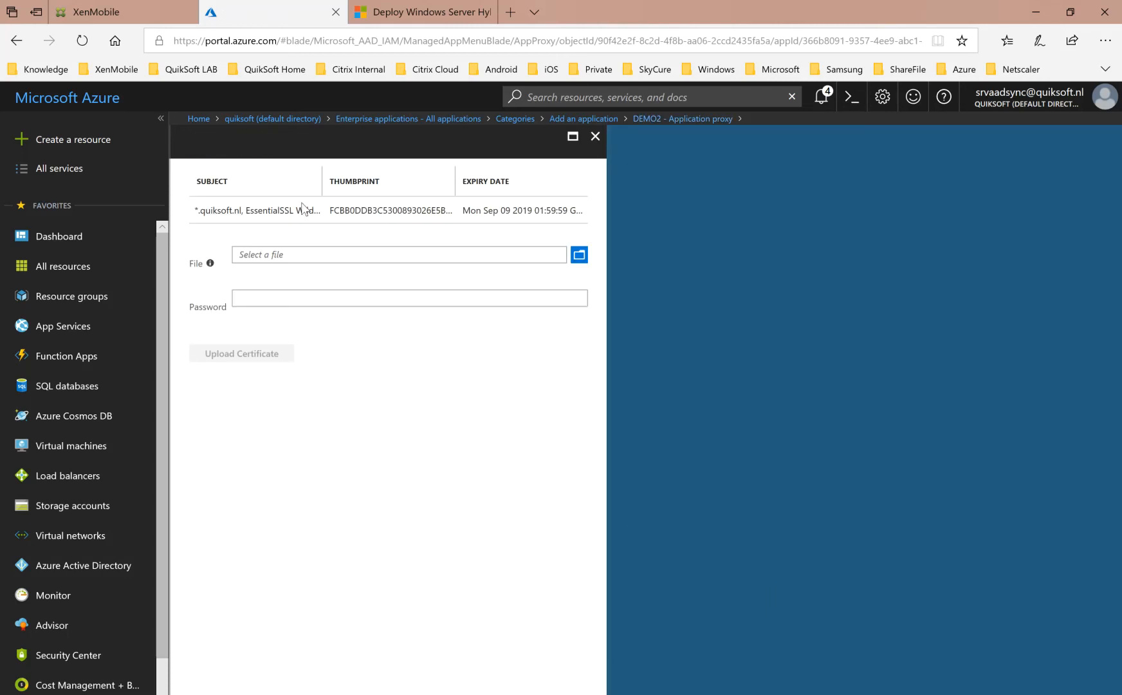
{"action": "left_click", "coordinate": [400, 209]}
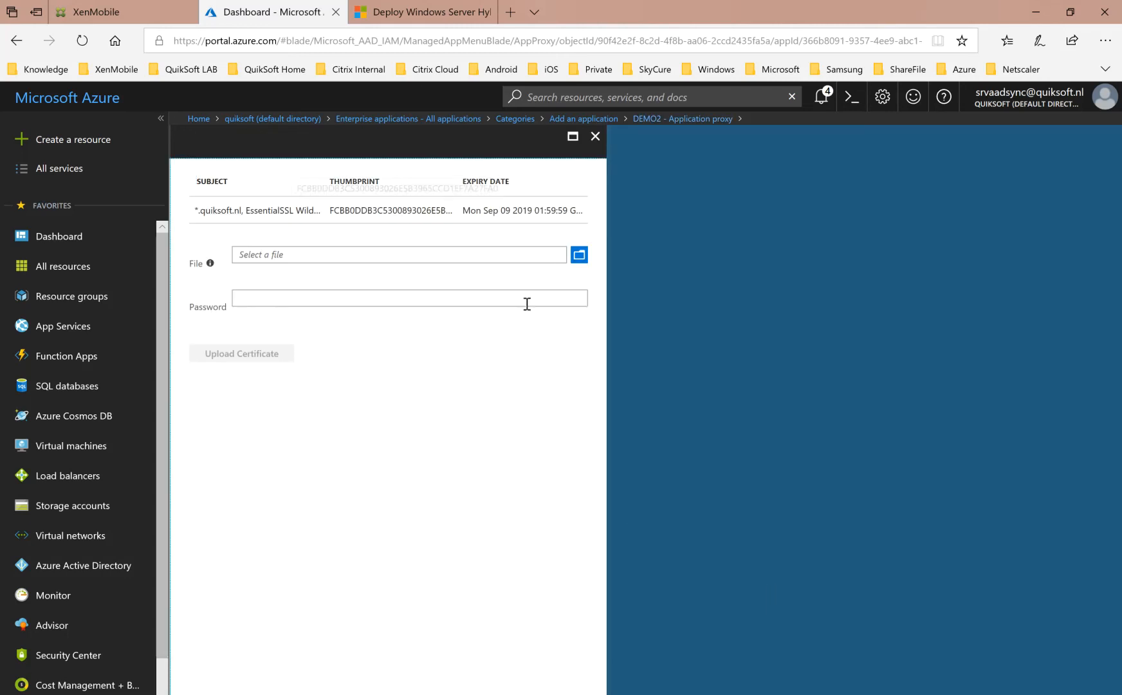
Leave the application gallery and its categories, and view the application proxy connectors under Enterprise applications.
{"action": "left_click", "coordinate": [591, 120]}
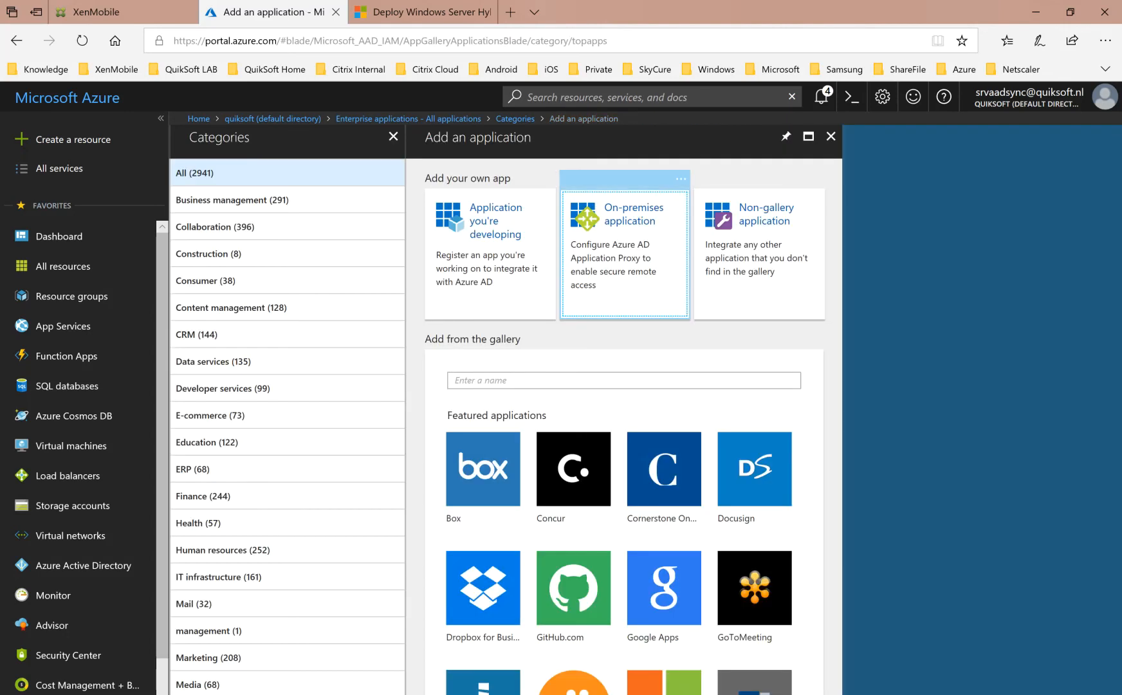
{"action": "key", "text": "alt+Tab"}
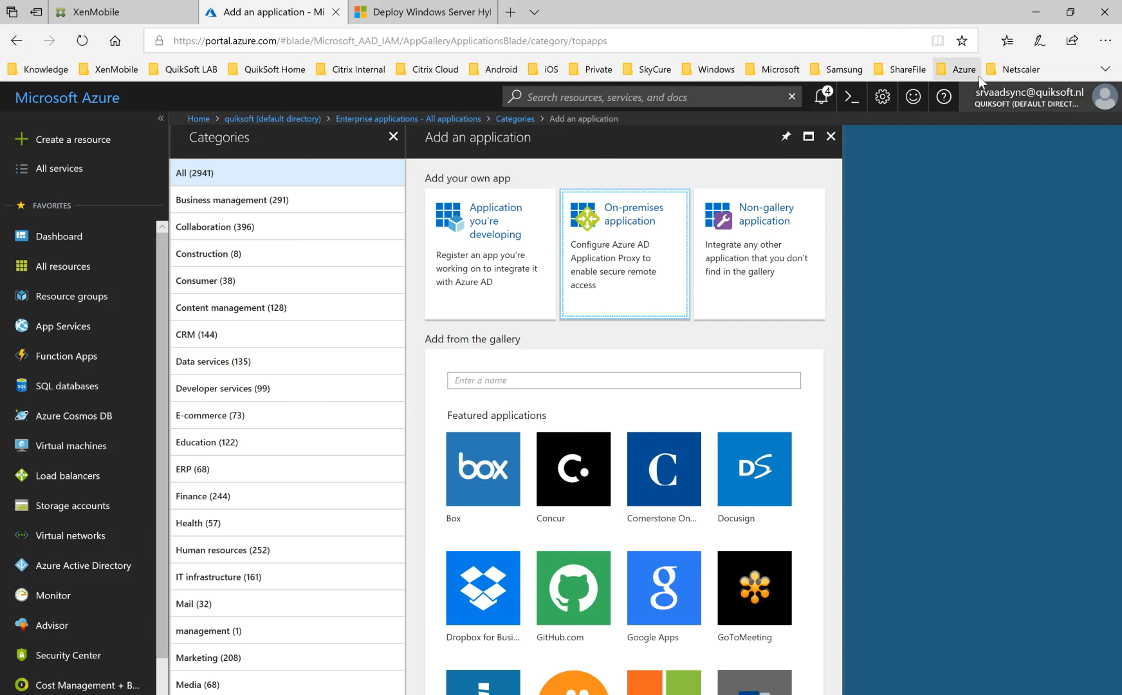
{"action": "left_click", "coordinate": [831, 139]}
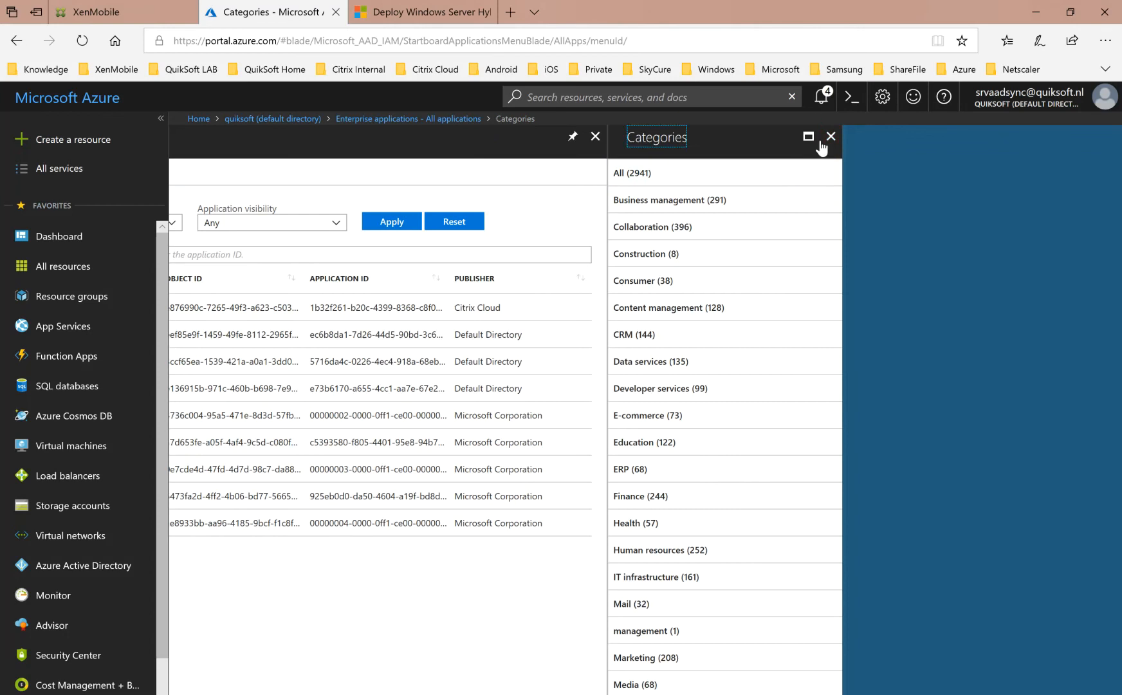
{"action": "left_click", "coordinate": [831, 136]}
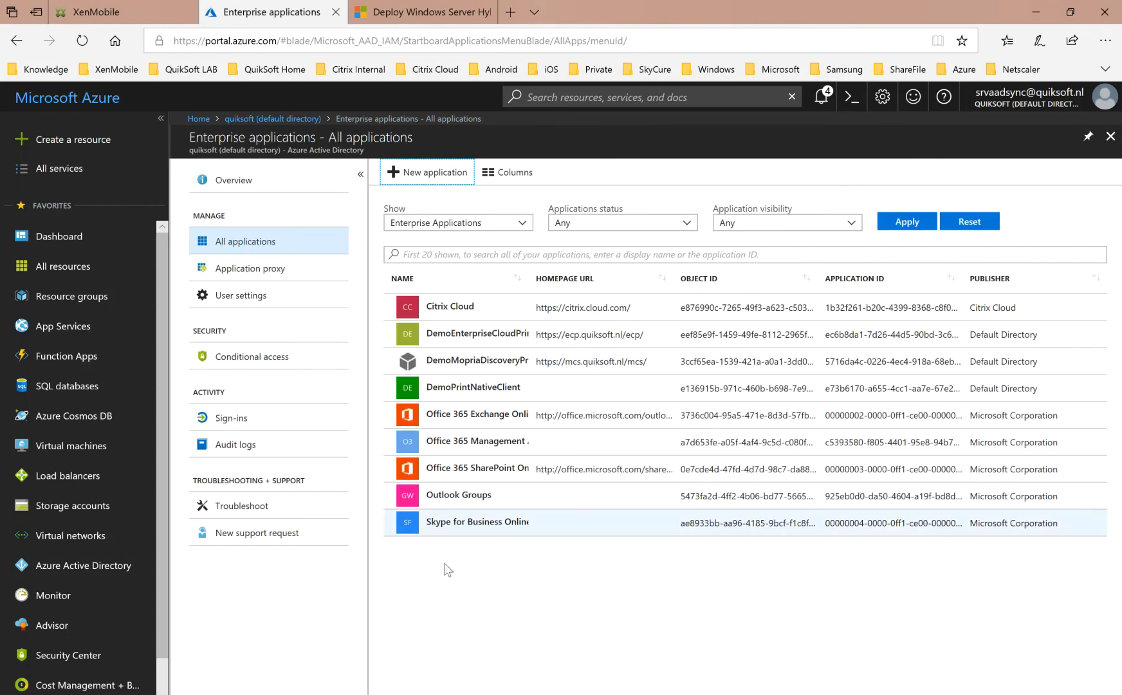
{"action": "left_click", "coordinate": [230, 272]}
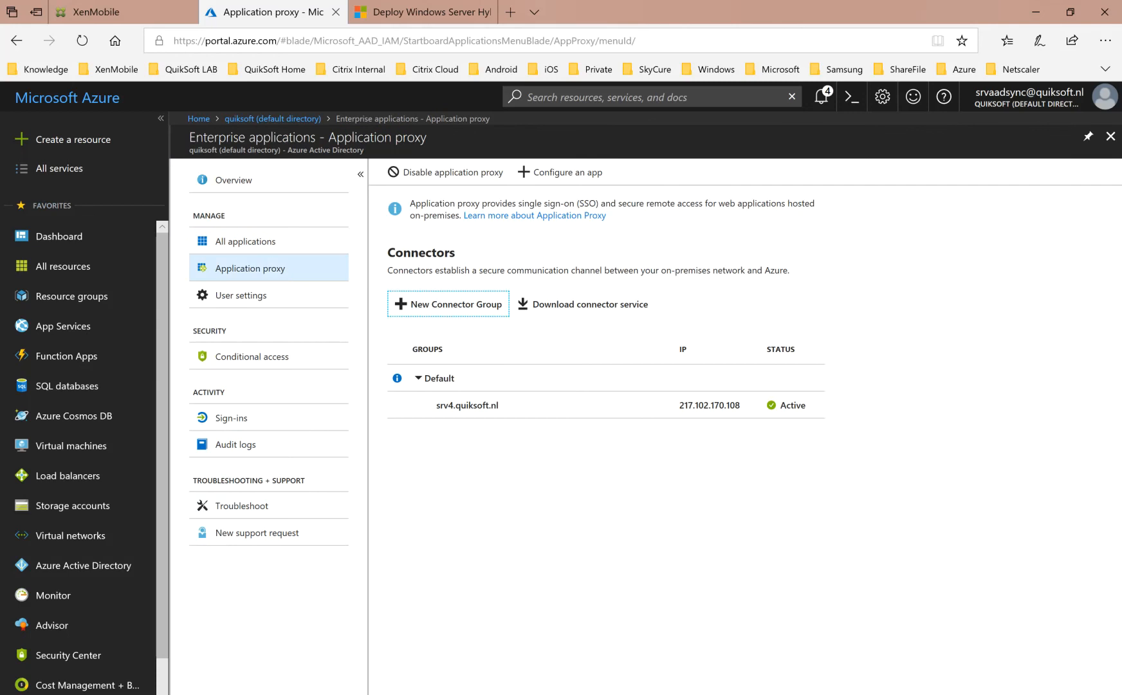
Open DEMO2 from the list of all enterprise applications and delete it.
{"action": "left_click", "coordinate": [320, 244]}
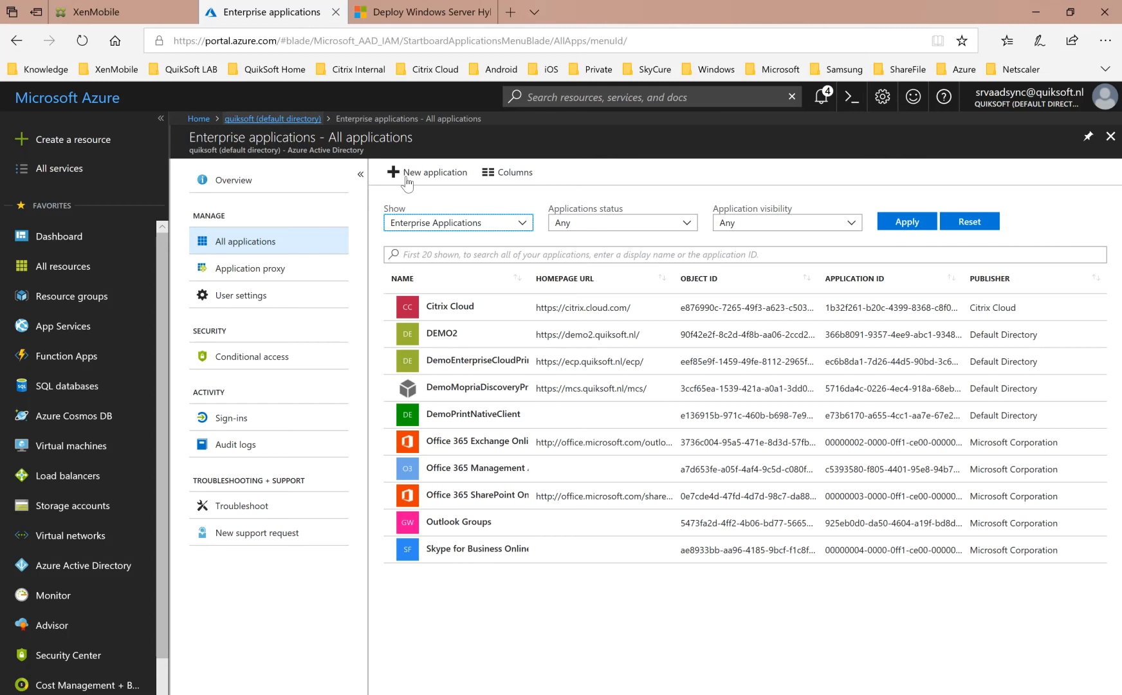
{"action": "left_click", "coordinate": [468, 339]}
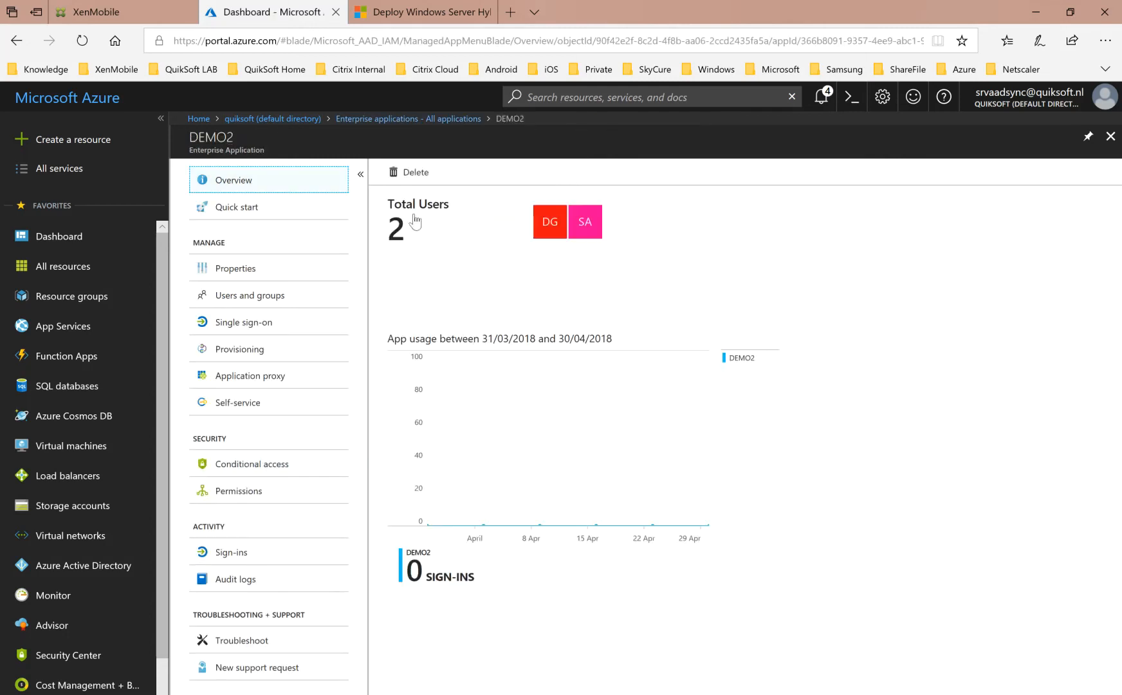
{"action": "left_click", "coordinate": [410, 171]}
{"action": "left_click", "coordinate": [415, 265]}
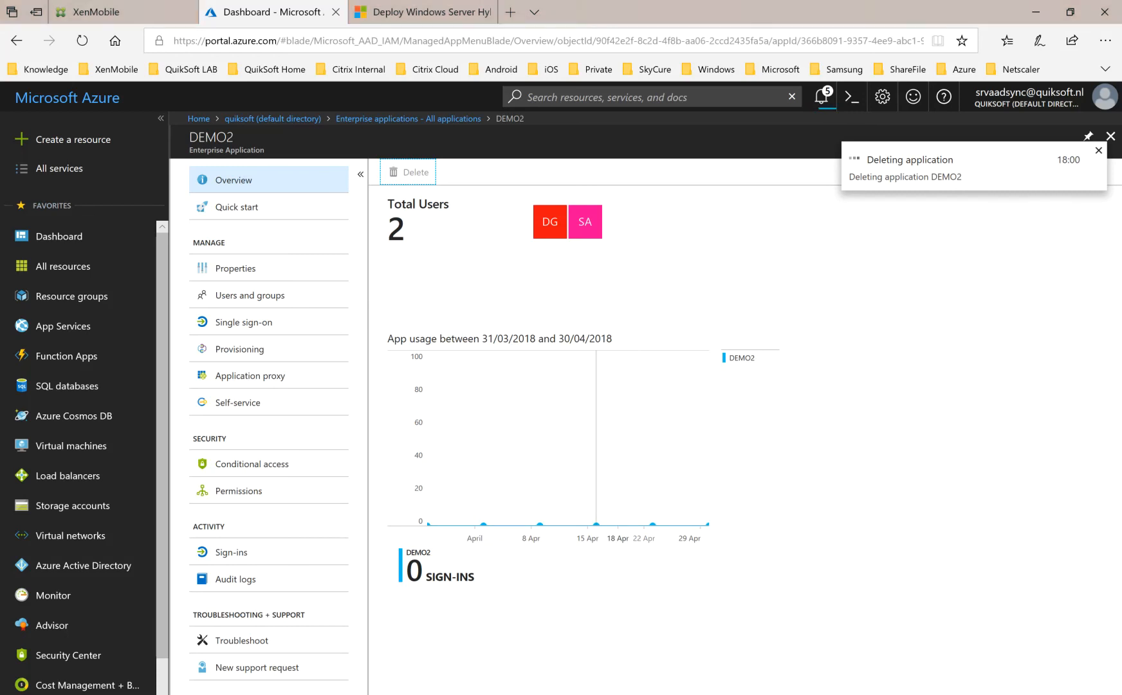
Switch to Notepad++ and show the Policy CSP - EnterpriseCloudPrint.xml file in a maximized window.
{"action": "key", "text": "super"}
{"action": "type", "text": "note"}
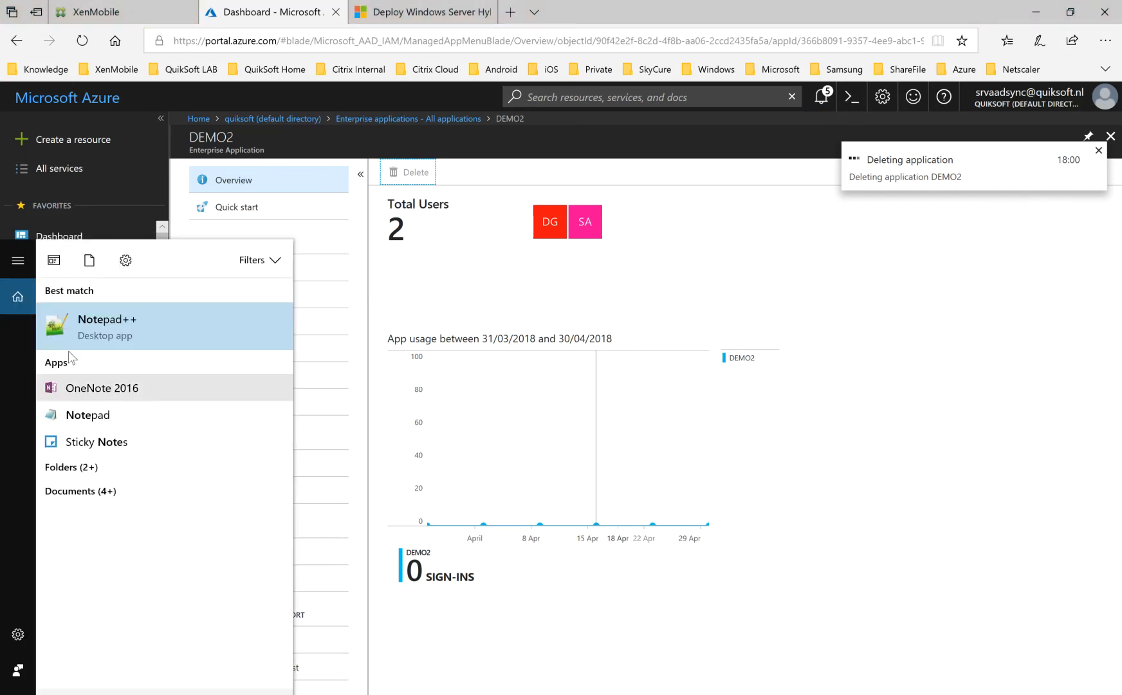
{"action": "key", "text": "Return"}
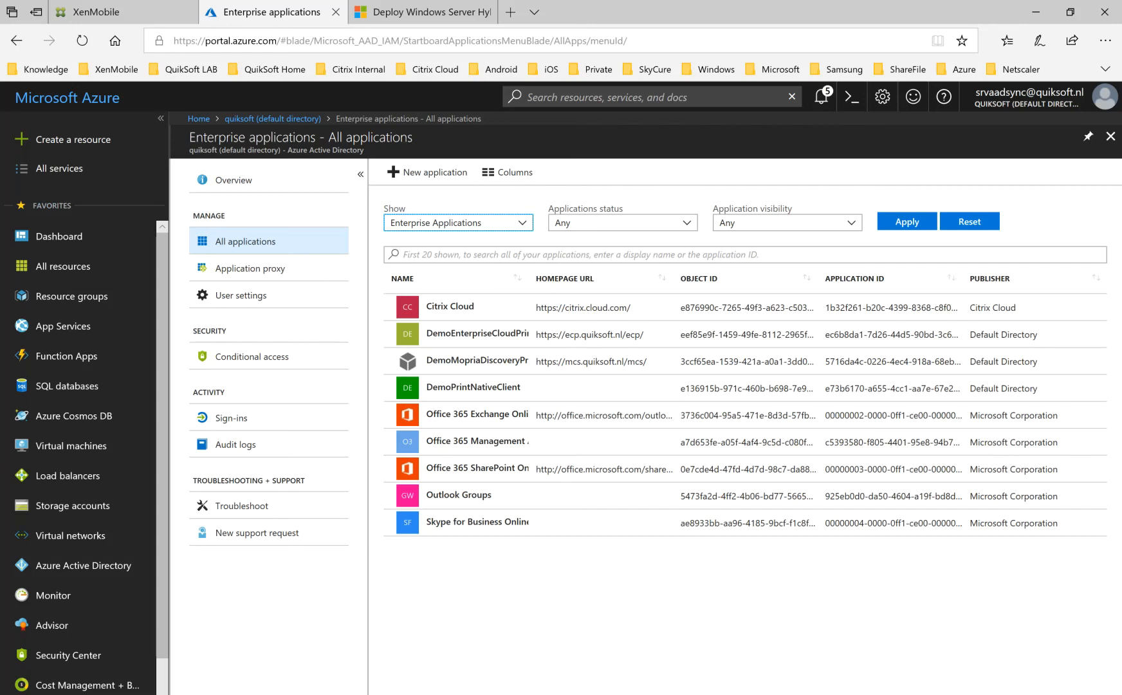
{"action": "left_click_drag", "start_coordinate": [1121, 70], "coordinate": [773, 34]}
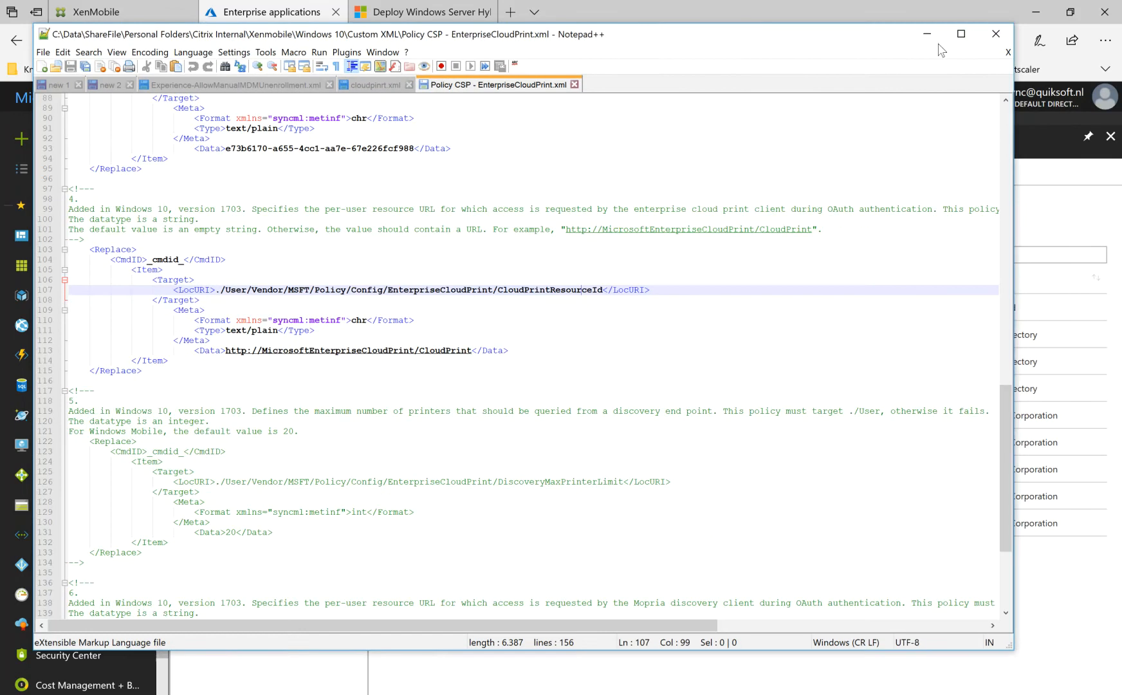
{"action": "left_click", "coordinate": [961, 40]}
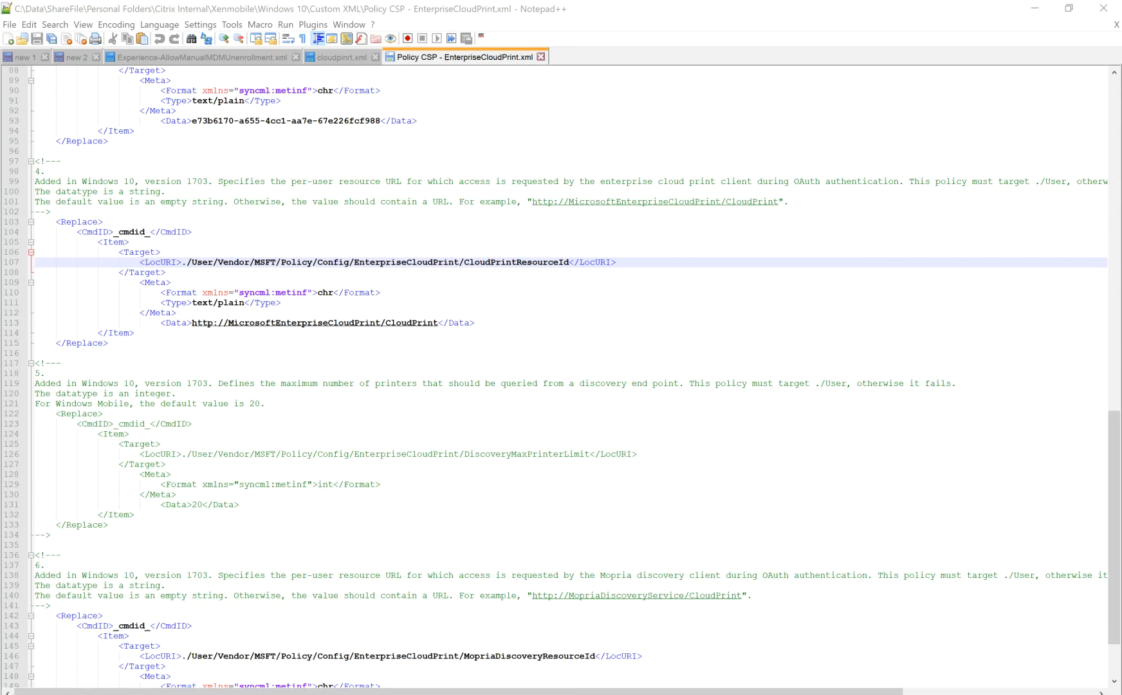
Review the numbered policy values at the start of the XML file, highlighting the maximum printers to query line.
{"action": "left_click", "coordinate": [721, 355]}
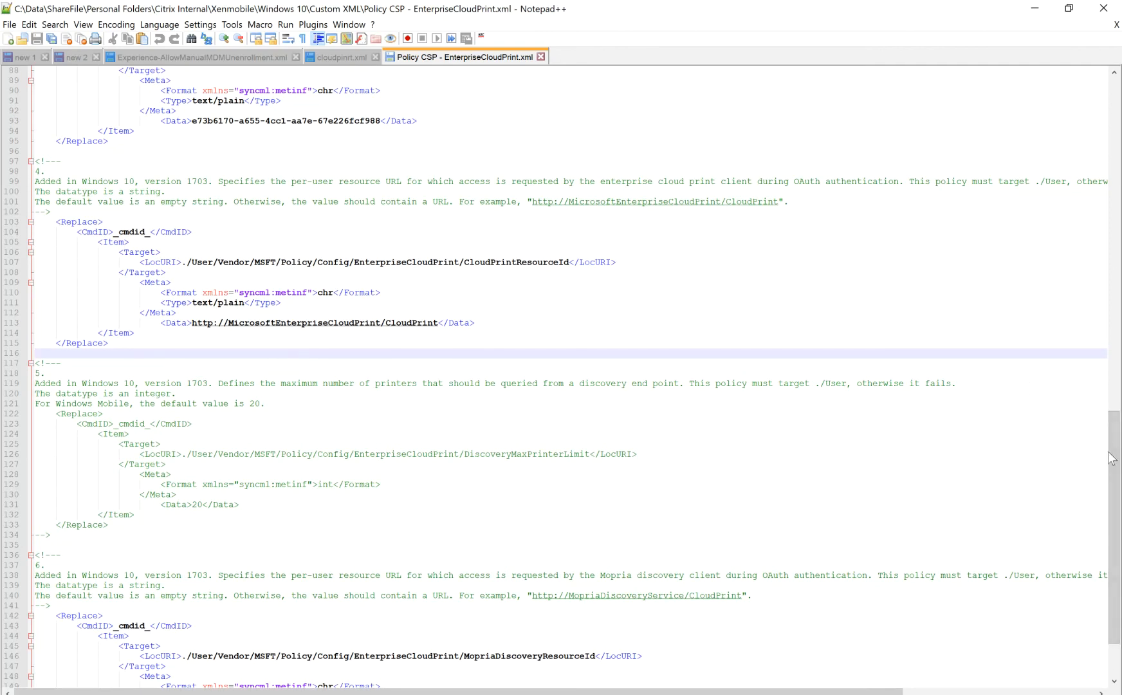
{"action": "left_click_drag", "start_coordinate": [1115, 433], "coordinate": [1115, 99]}
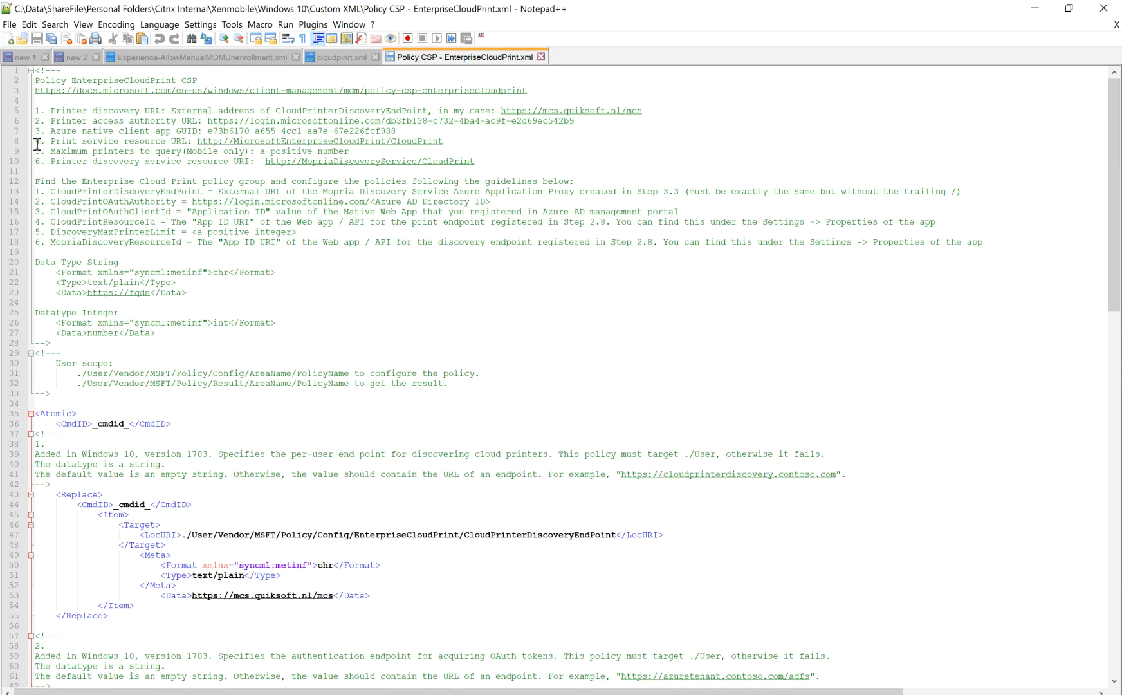
{"action": "left_click_drag", "start_coordinate": [359, 148], "coordinate": [30, 152]}
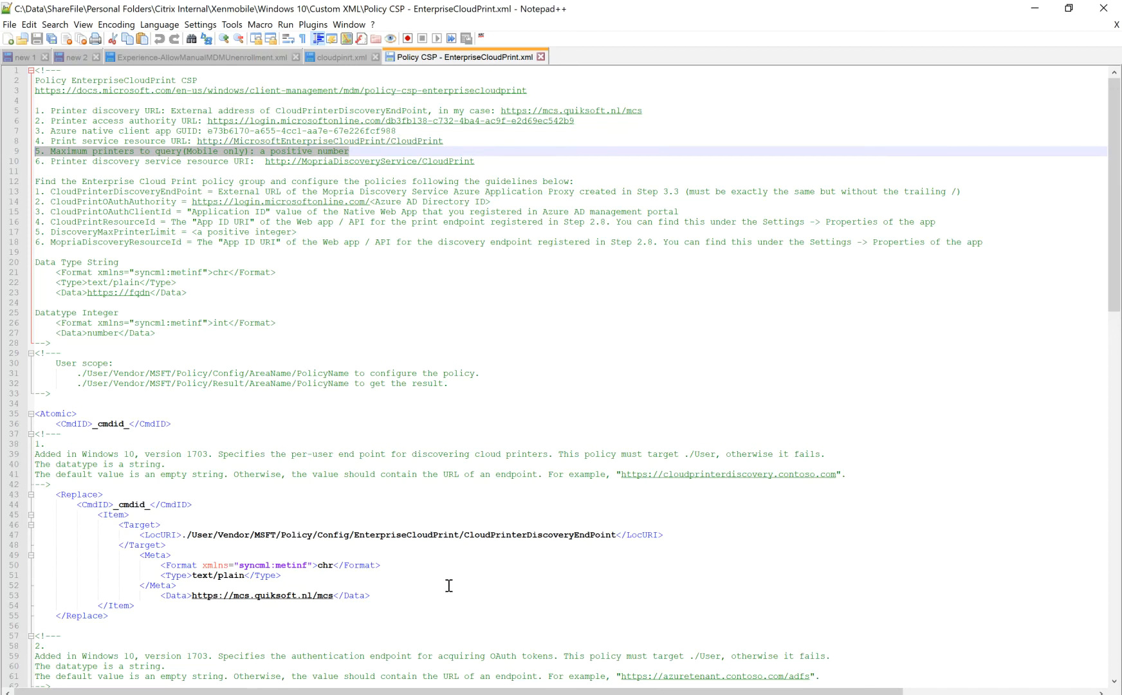
Examine the CloudPrinterDiscoveryEndPoint policy, highlighting its name in the LocURI and its data value.
{"action": "left_click_drag", "start_coordinate": [471, 533], "coordinate": [601, 537]}
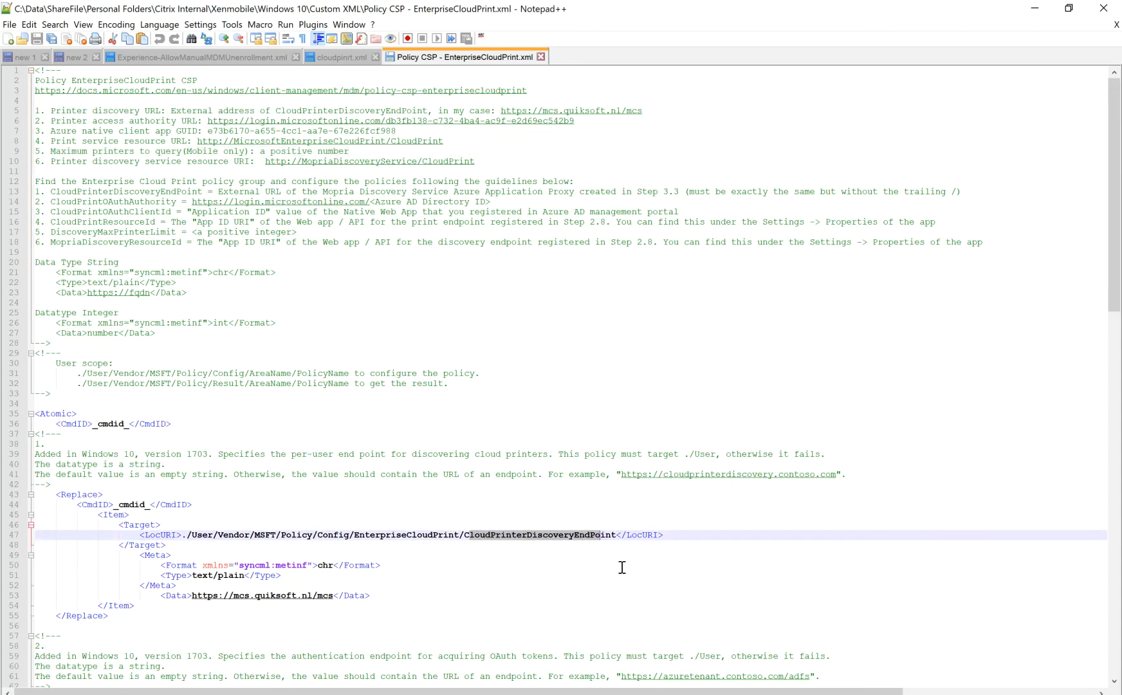
{"action": "left_click_drag", "start_coordinate": [1115, 171], "coordinate": [1111, 285]}
{"action": "left_click_drag", "start_coordinate": [391, 293], "coordinate": [195, 292]}
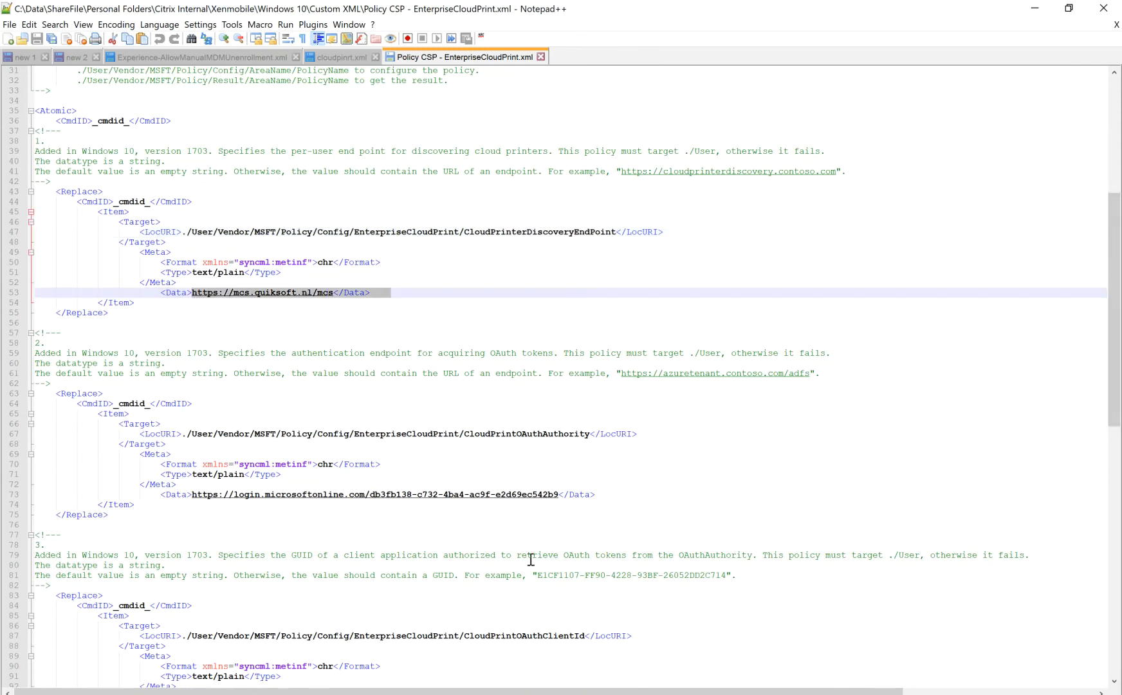
Examine the CloudPrintOAuthAuthority policy and compare it with the access authority URL listed at the file's start.
{"action": "left_click", "coordinate": [488, 438]}
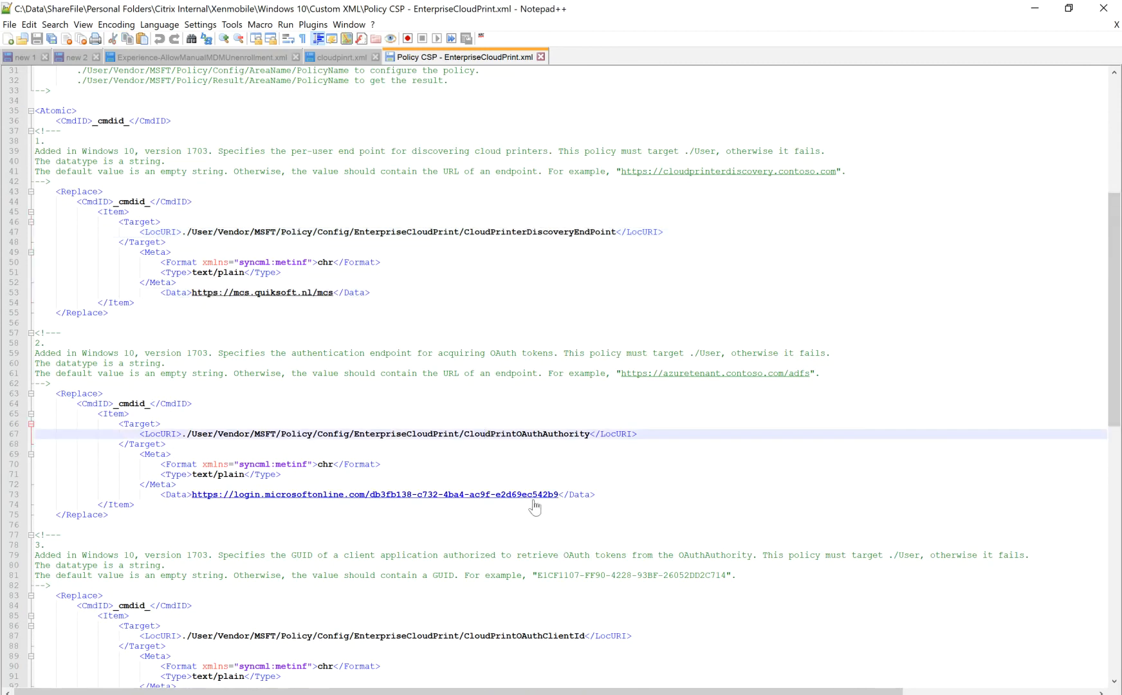
{"action": "left_click_drag", "start_coordinate": [468, 433], "coordinate": [585, 437]}
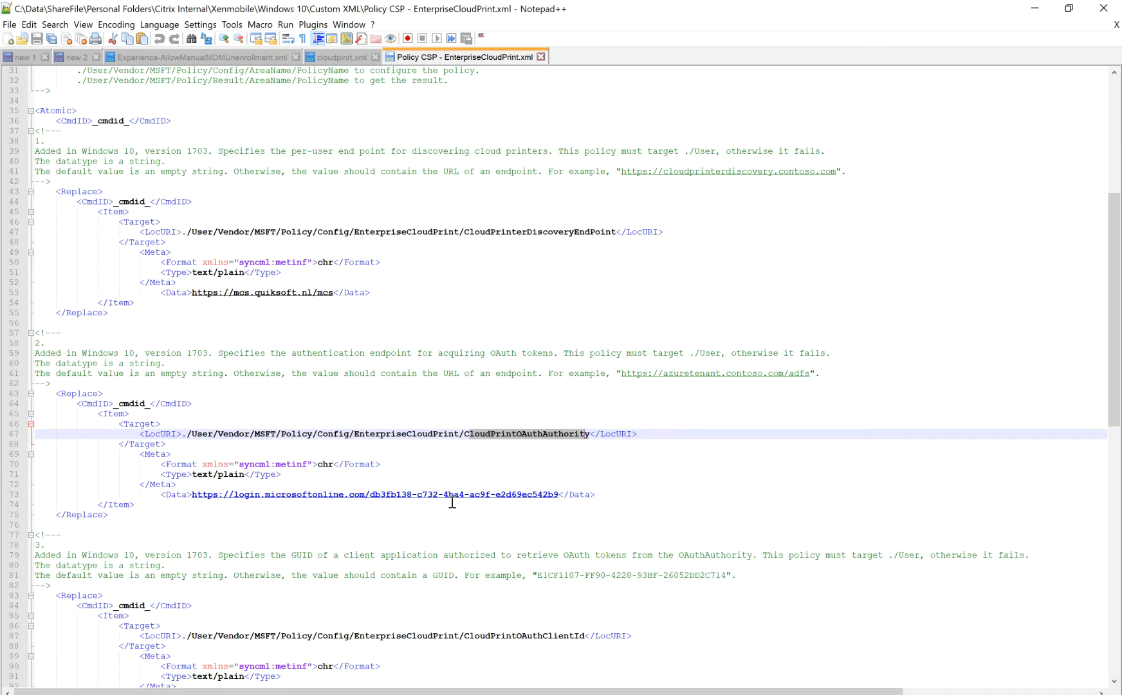
{"action": "left_click_drag", "start_coordinate": [1115, 277], "coordinate": [1108, 143]}
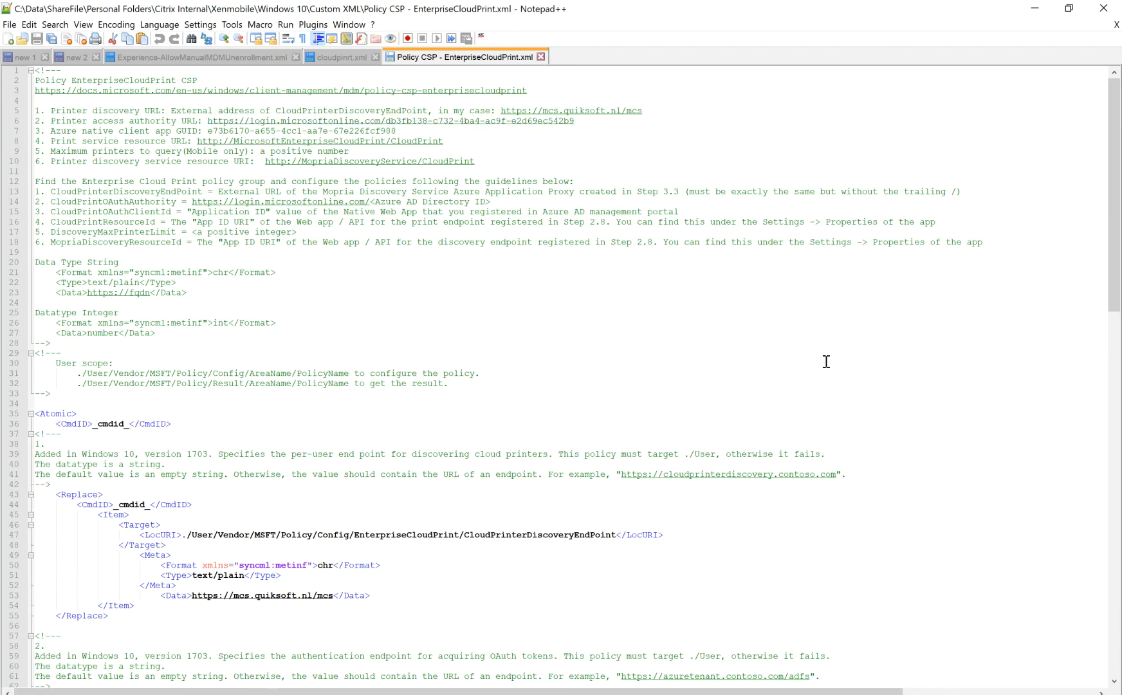
Examine the CloudPrintOAuthClientId policy and highlight the Azure native client app GUID in the opening comment.
{"action": "left_click_drag", "start_coordinate": [1108, 158], "coordinate": [1115, 325]}
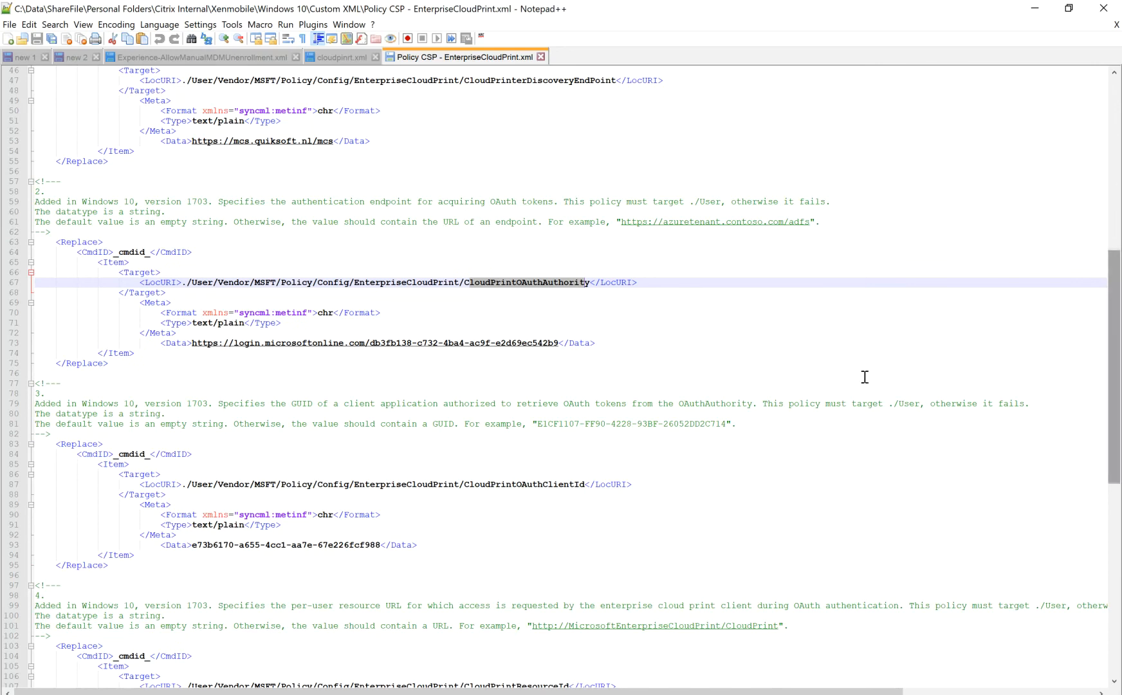
{"action": "left_click", "coordinate": [585, 484]}
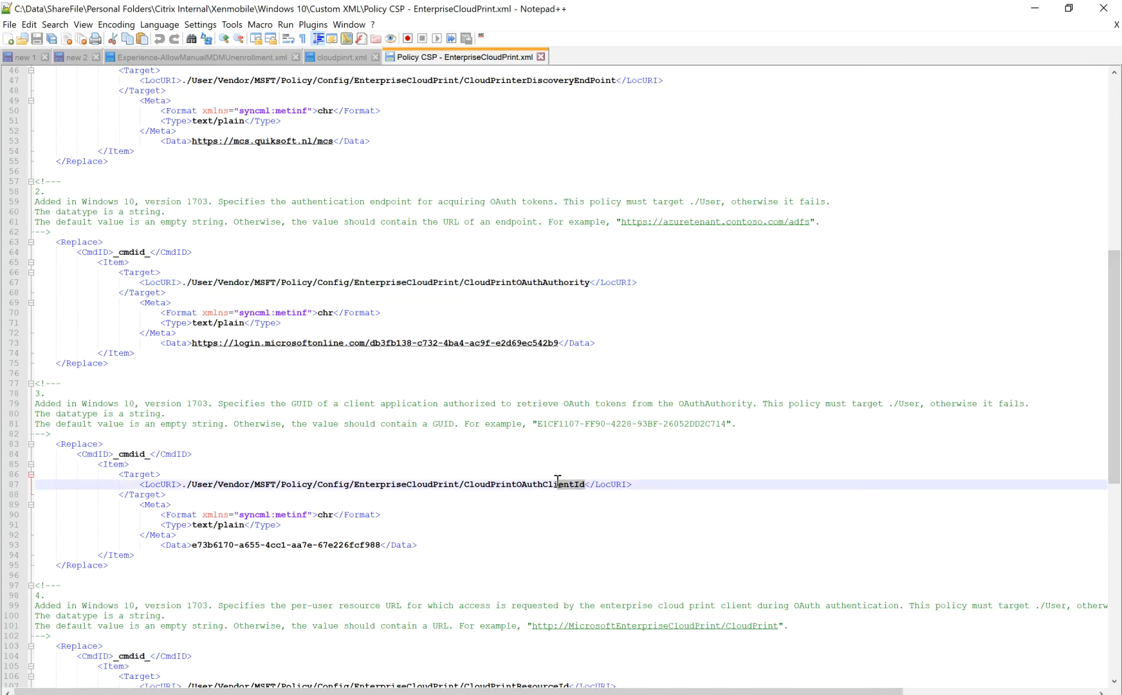
{"action": "left_click_drag", "start_coordinate": [1113, 384], "coordinate": [1104, 211]}
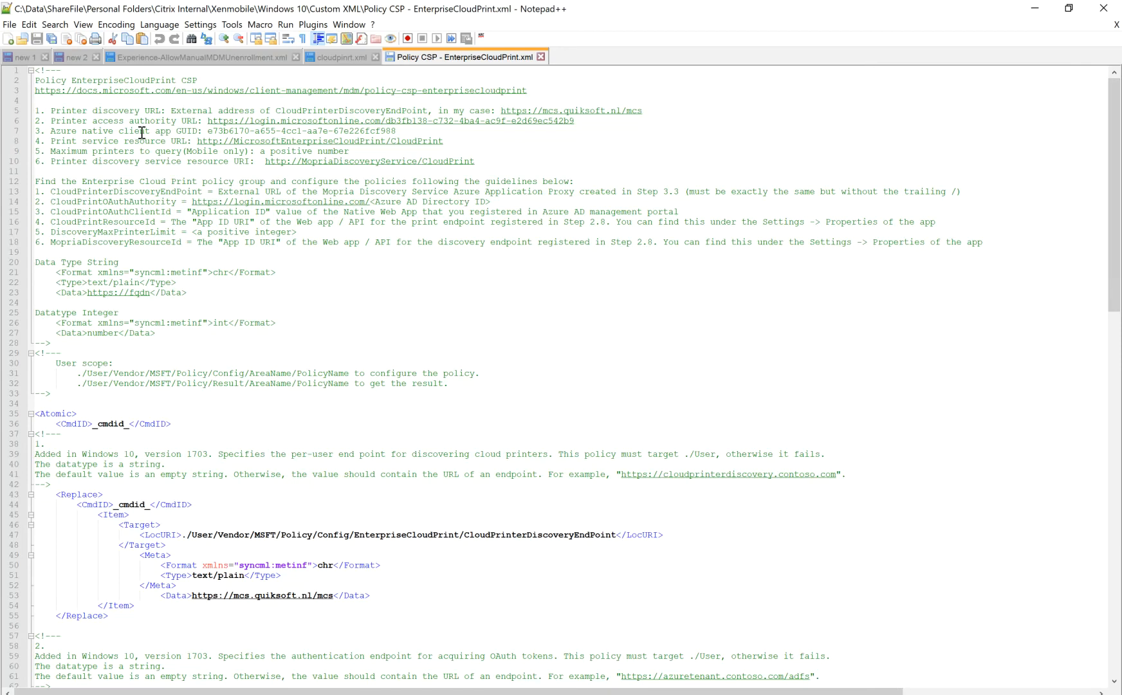
{"action": "left_click_drag", "start_coordinate": [209, 128], "coordinate": [398, 132]}
Switch to the Azure portal's Enterprise applications window and open the DemoPrintNativeClient application.
{"action": "left_click_drag", "start_coordinate": [1115, 157], "coordinate": [419, 598]}
{"action": "mouse_move", "coordinate": [245, 692]}
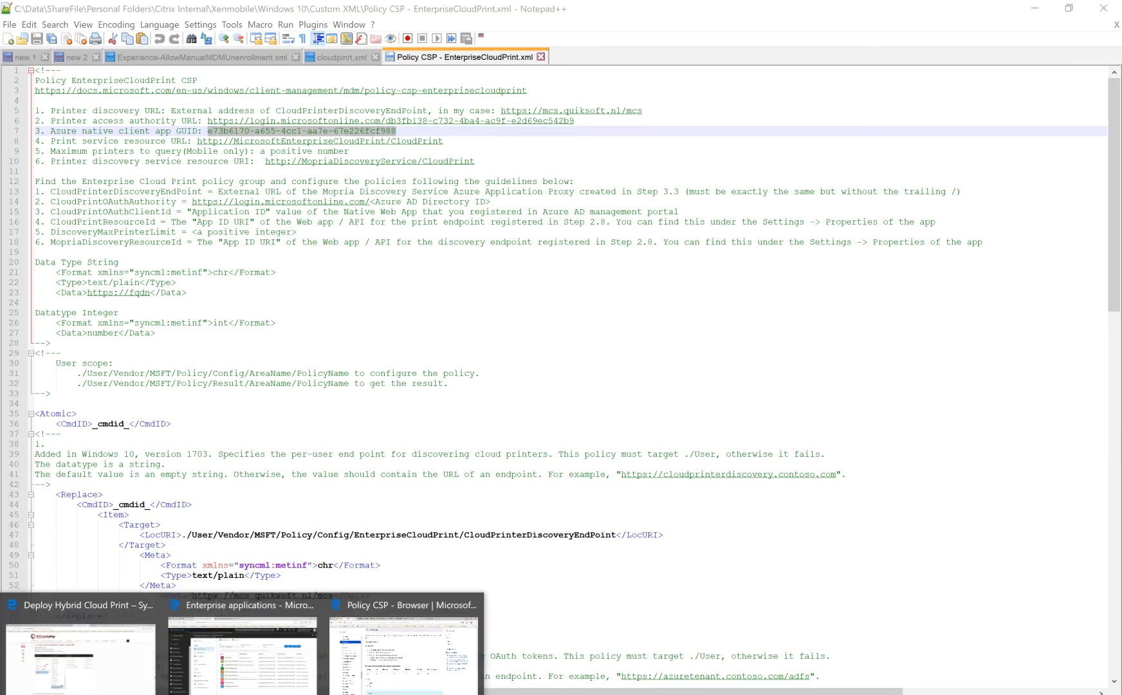
{"action": "left_click", "coordinate": [260, 662]}
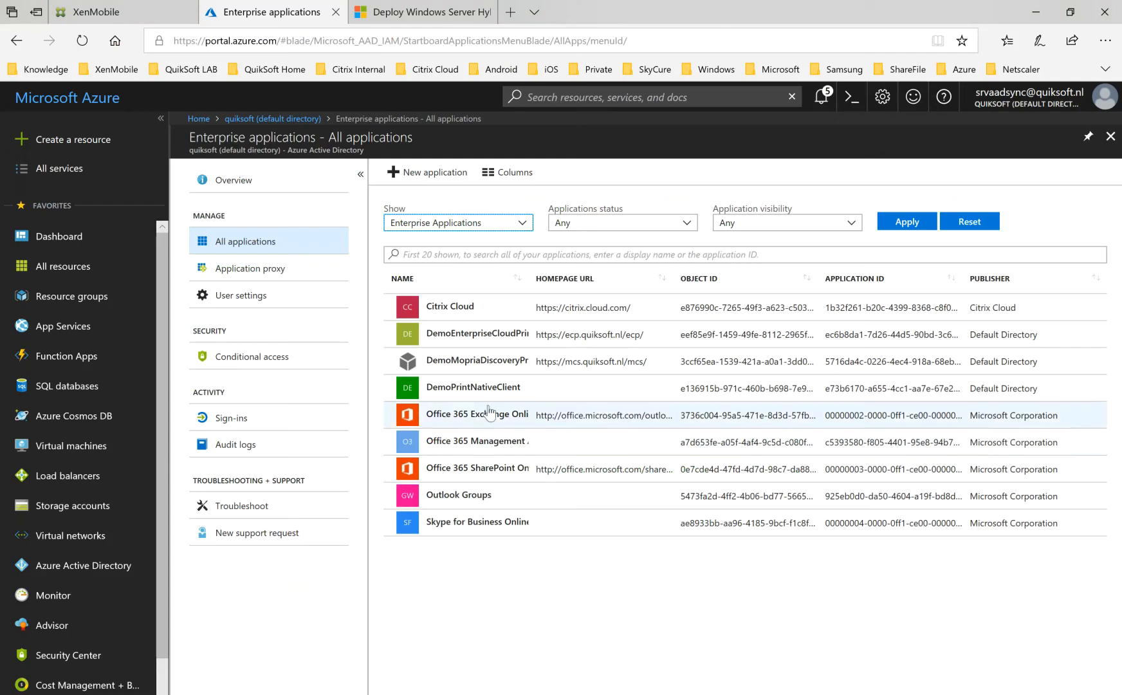
{"action": "left_click", "coordinate": [477, 388]}
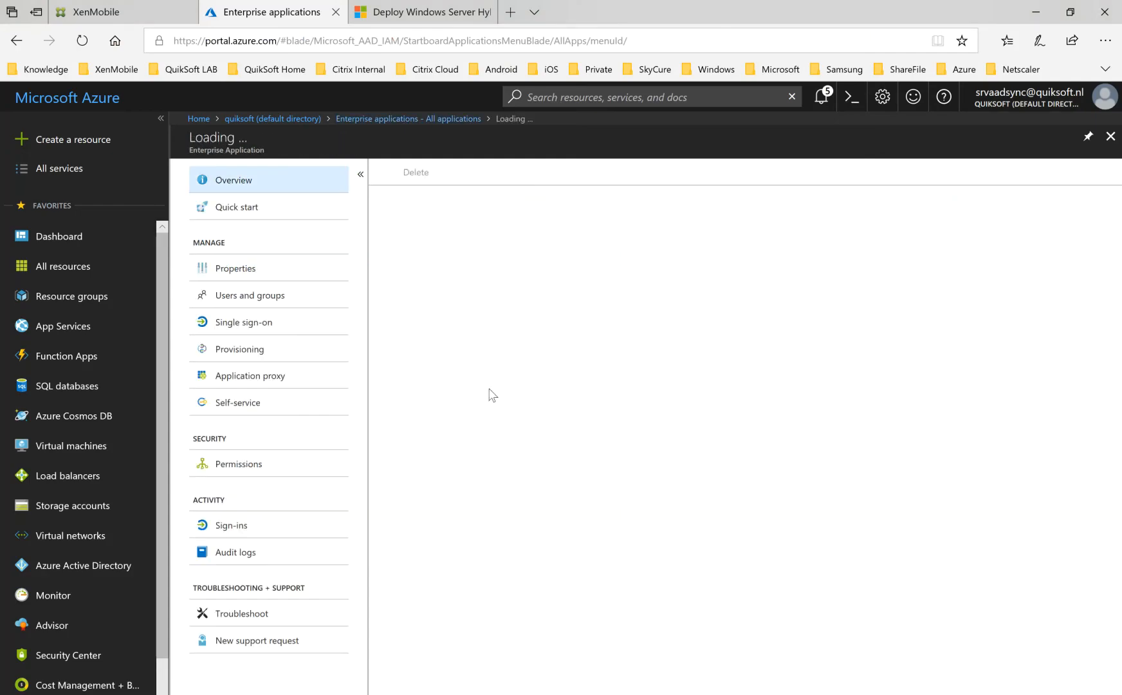
Examine the Application ID in DemoPrintNativeClient's properties and compare it with the CloudPrintOAuthClientId value in the policy XML in Notepad++.
{"action": "left_click", "coordinate": [289, 267]}
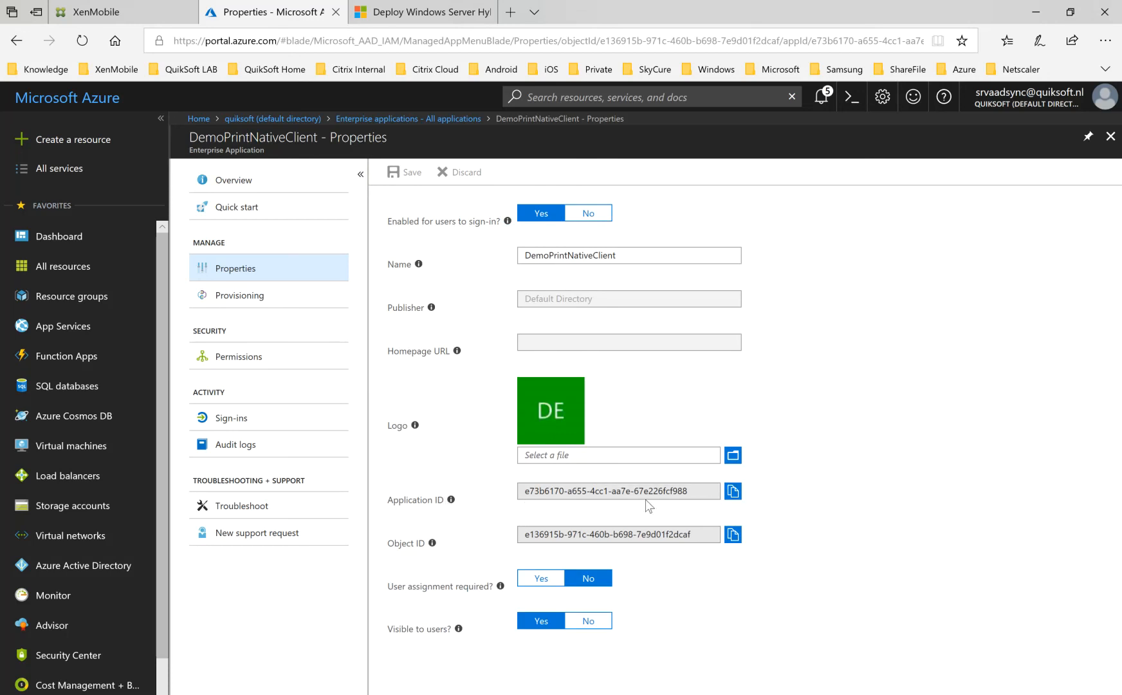
{"action": "key", "text": "alt+Tab"}
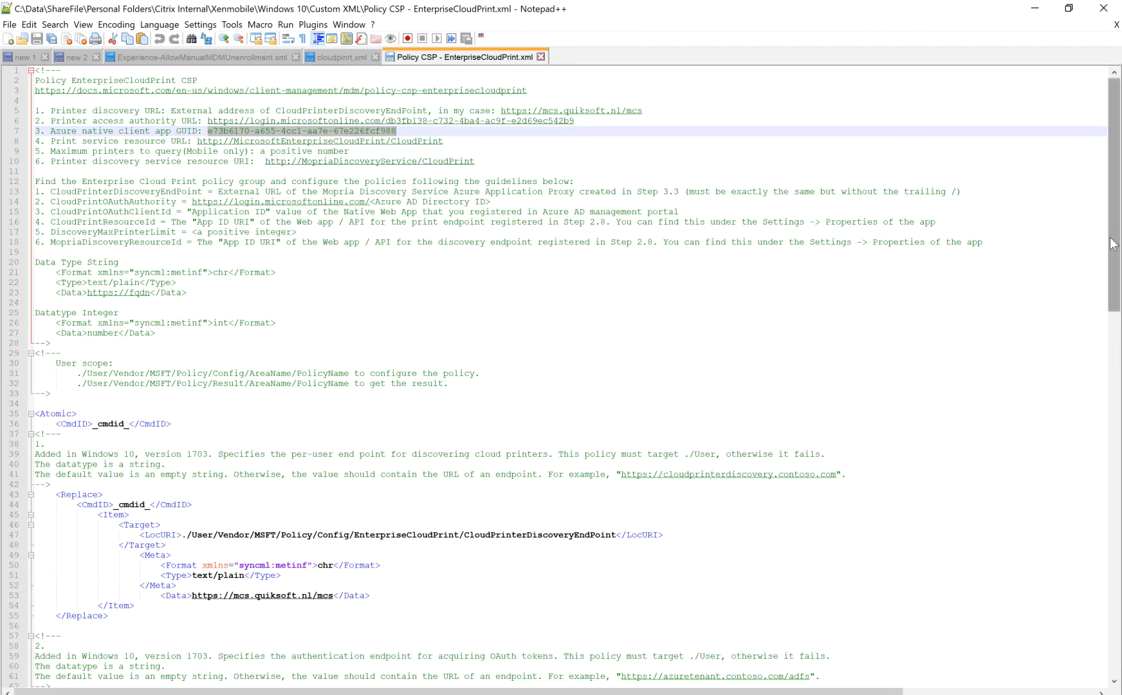
{"action": "left_click_drag", "start_coordinate": [1112, 227], "coordinate": [1086, 468]}
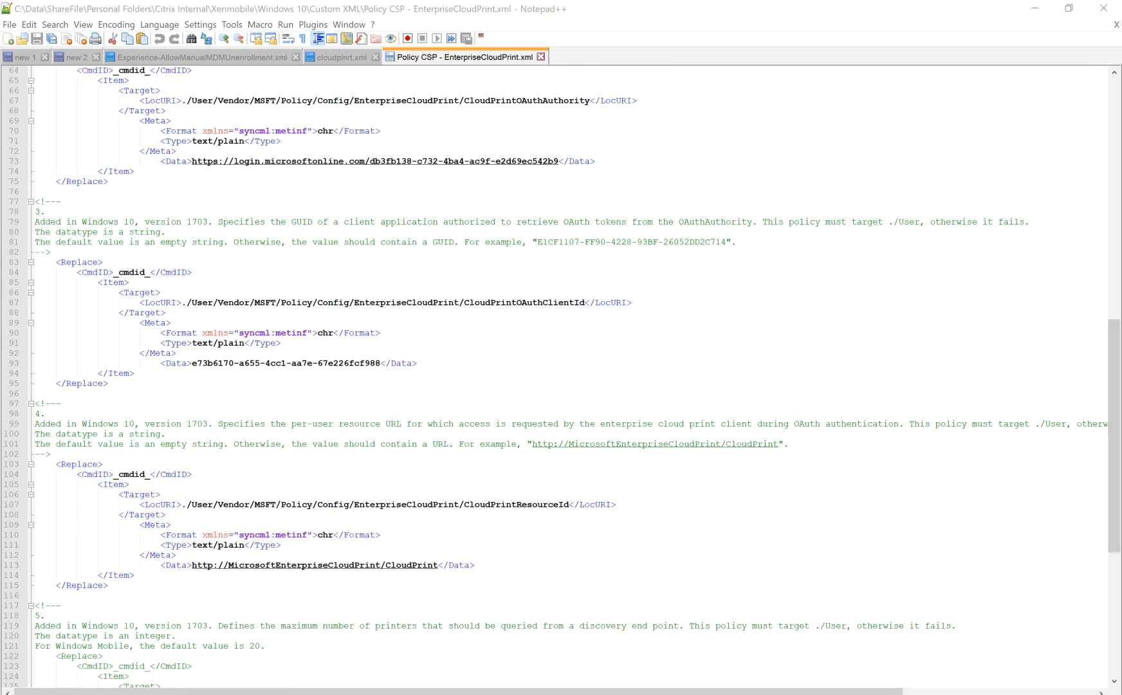
Return to the Azure portal and examine the properties of the DemoEnterpriseCloudPrintProxy enterprise application.
{"action": "left_click", "coordinate": [219, 694]}
{"action": "left_click", "coordinate": [242, 653]}
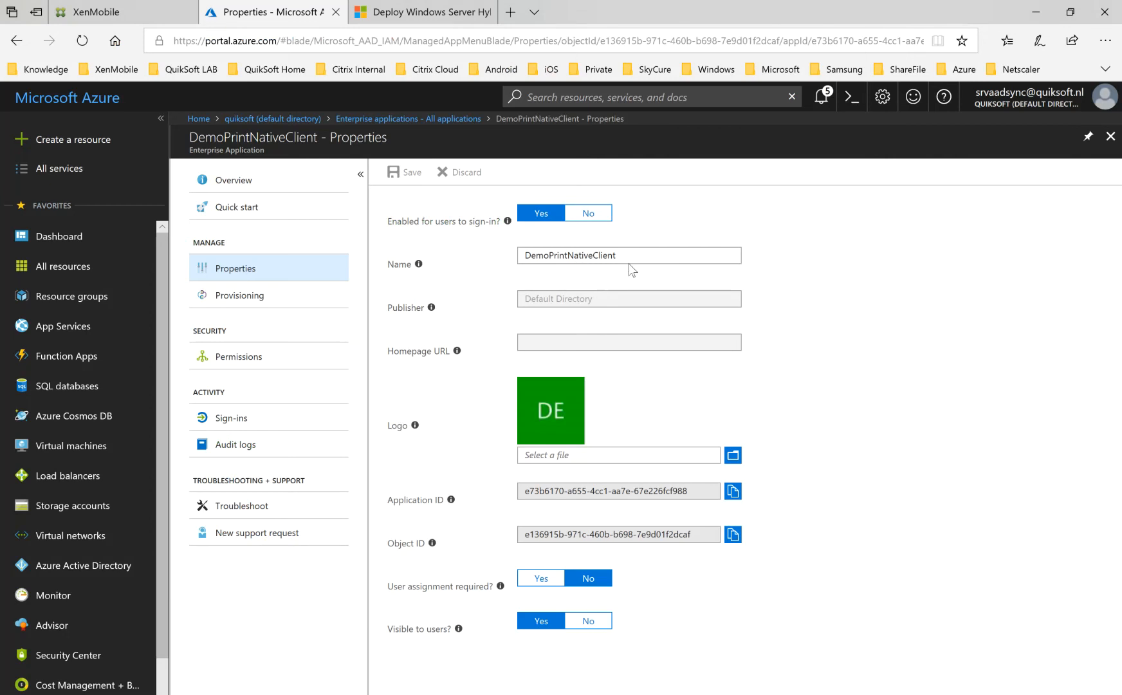
{"action": "left_click", "coordinate": [1110, 137]}
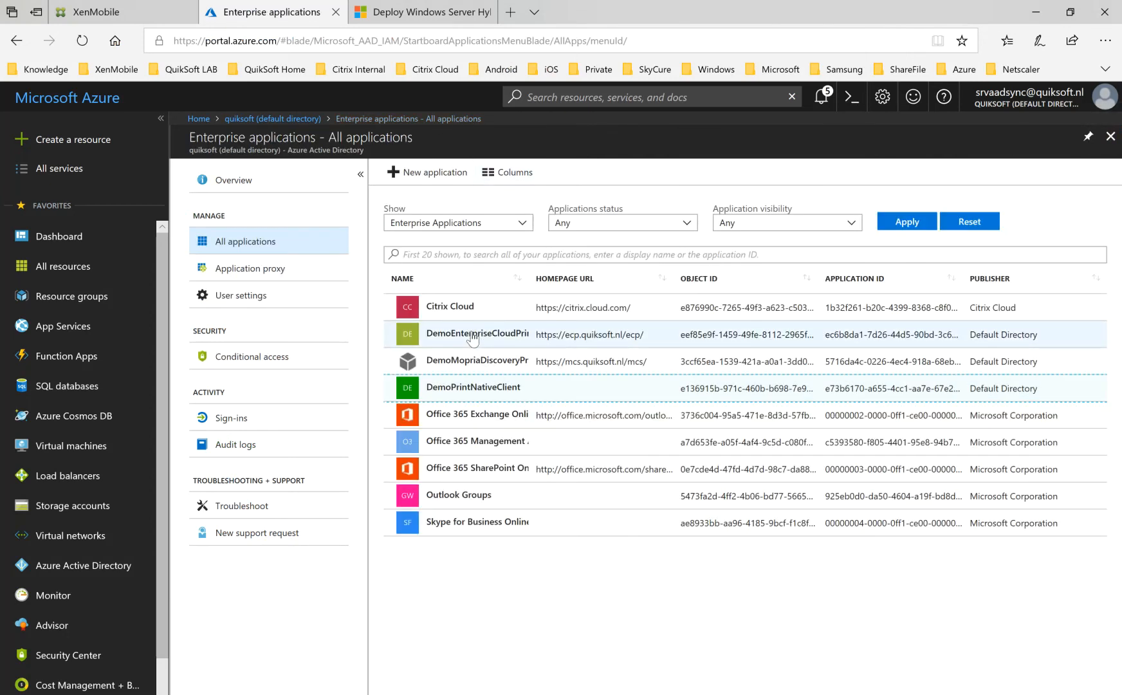
{"action": "left_click", "coordinate": [473, 336]}
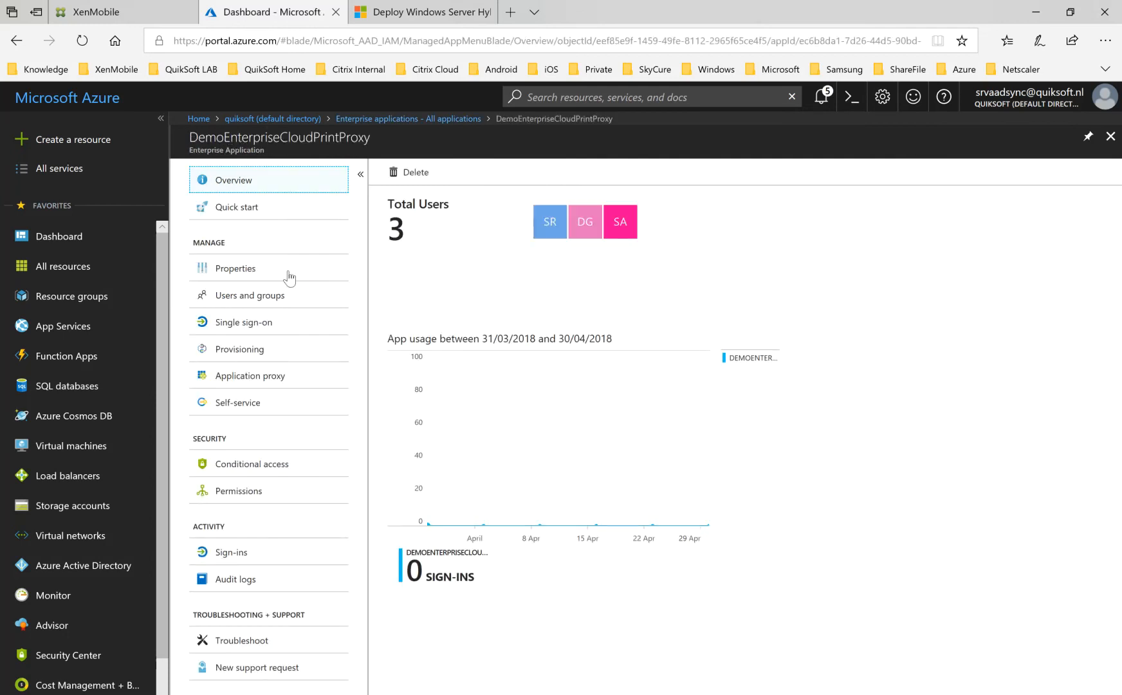
{"action": "left_click", "coordinate": [272, 270]}
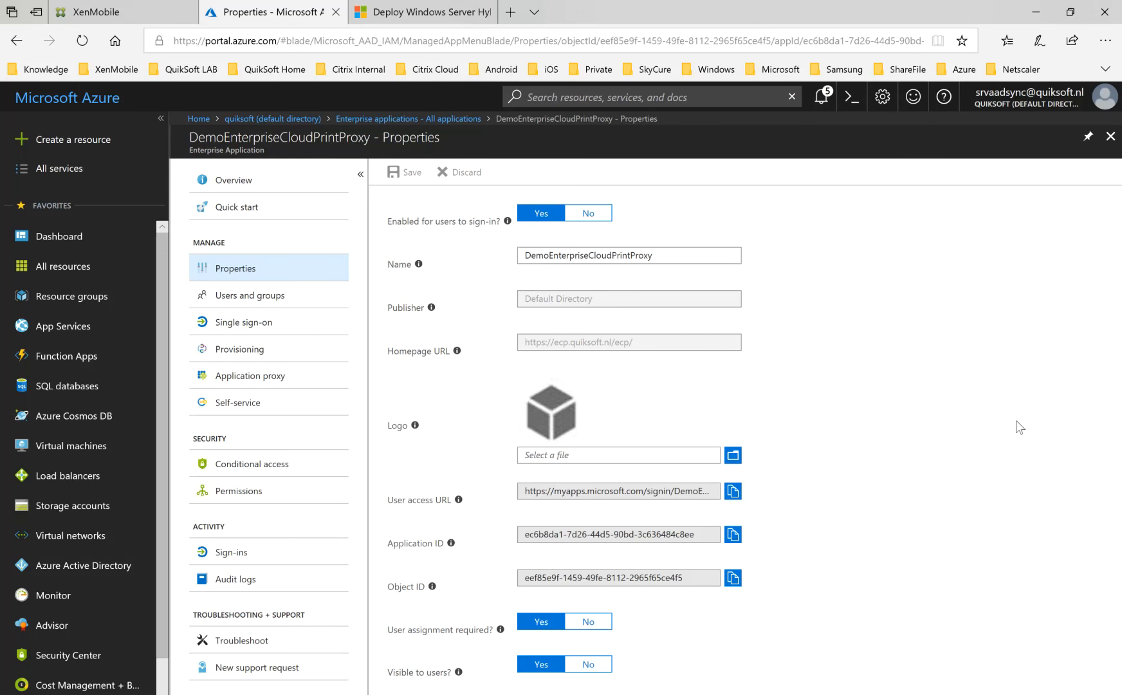
{"action": "left_click", "coordinate": [942, 604]}
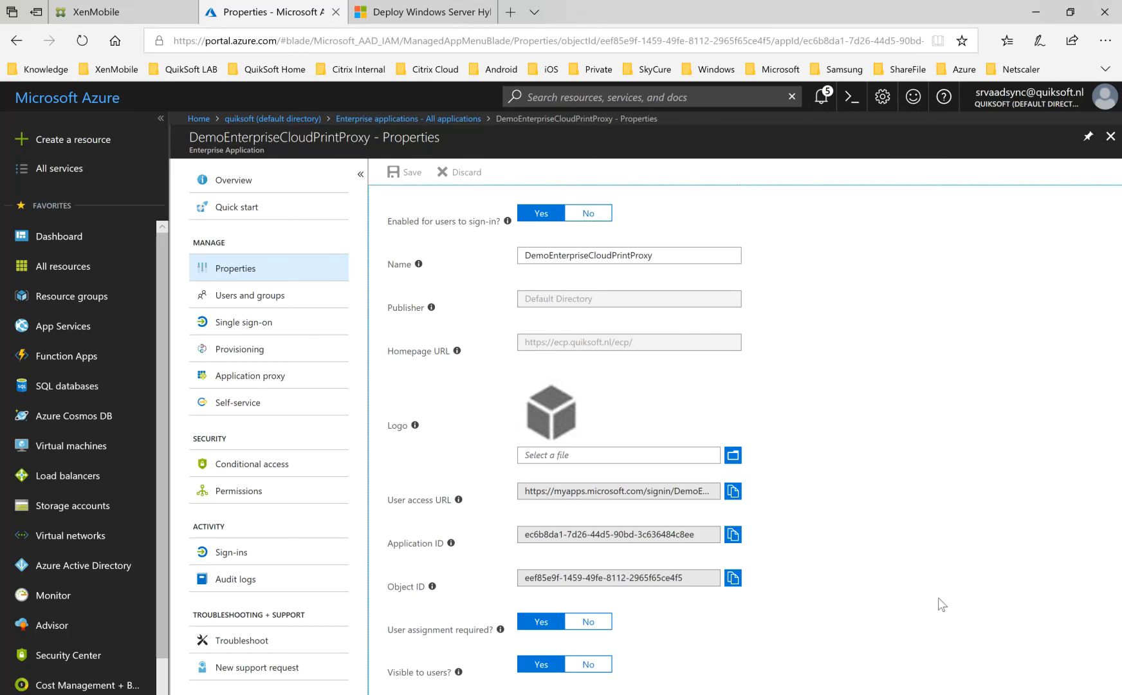
{"action": "scroll", "coordinate": [941, 603], "scroll_direction": "down", "scroll_amount": 1}
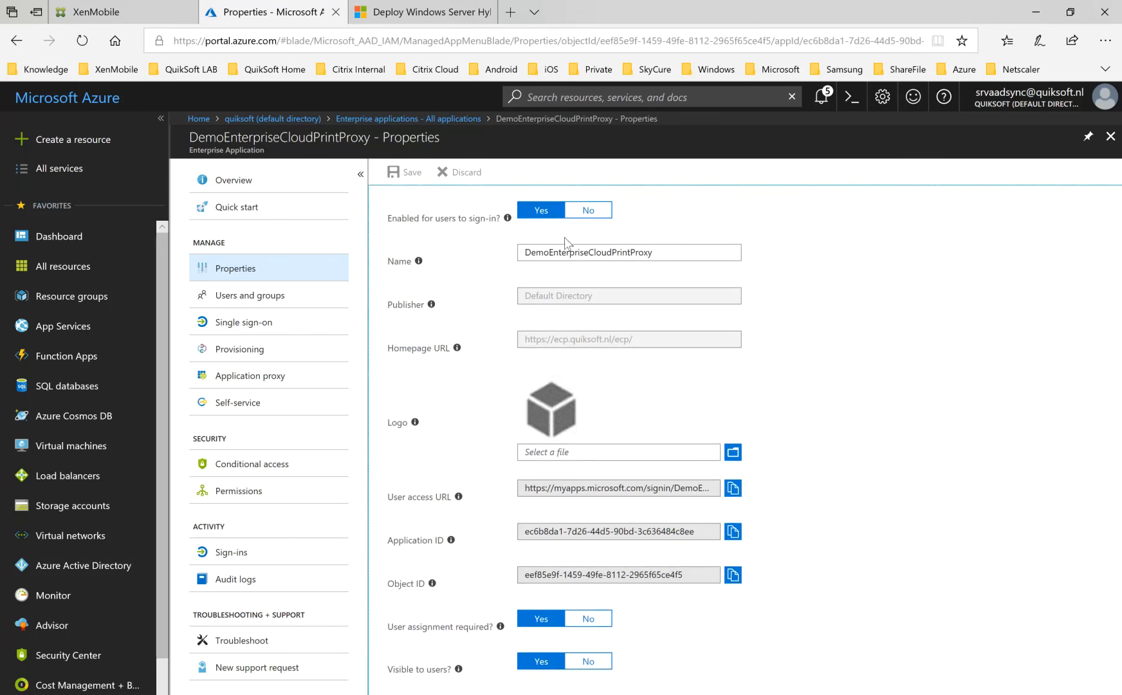
Open the quiksoft directory's app registrations and list all apps.
{"action": "left_click", "coordinate": [258, 118]}
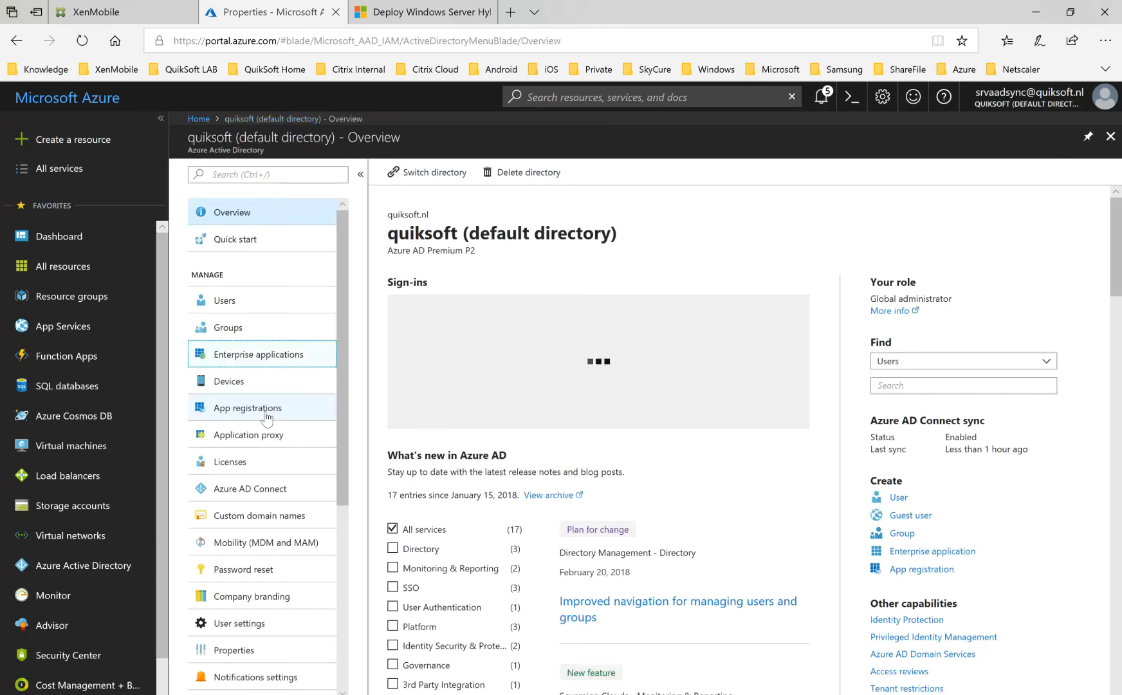
{"action": "left_click", "coordinate": [266, 414]}
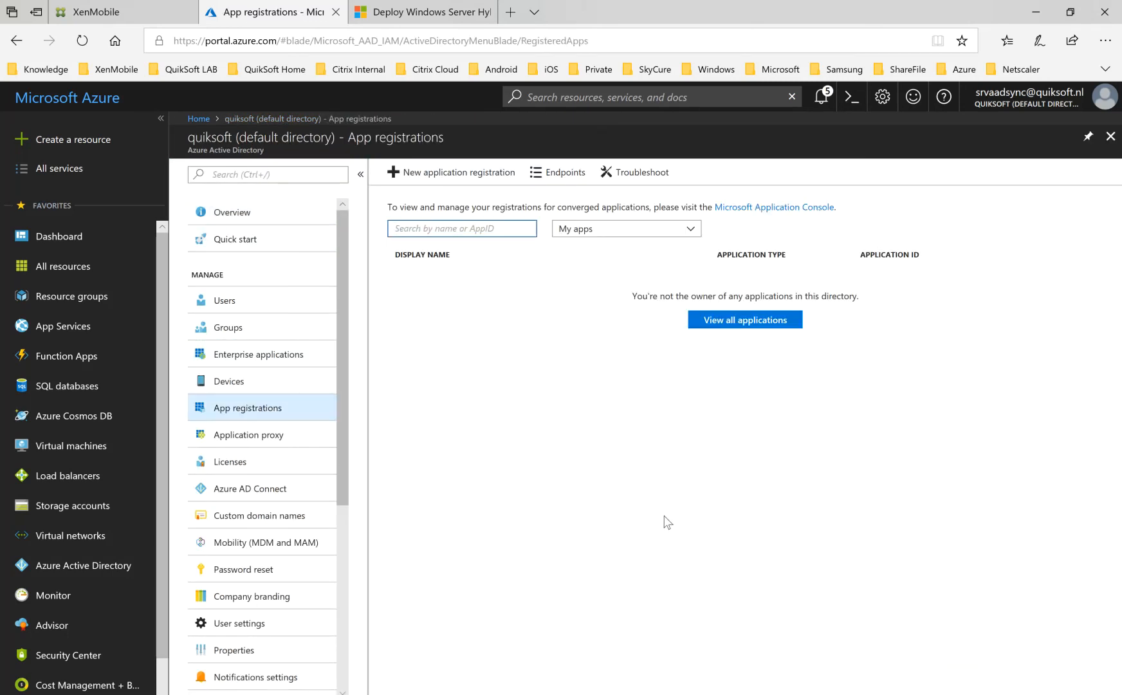
{"action": "left_click", "coordinate": [626, 231]}
{"action": "left_click", "coordinate": [600, 266]}
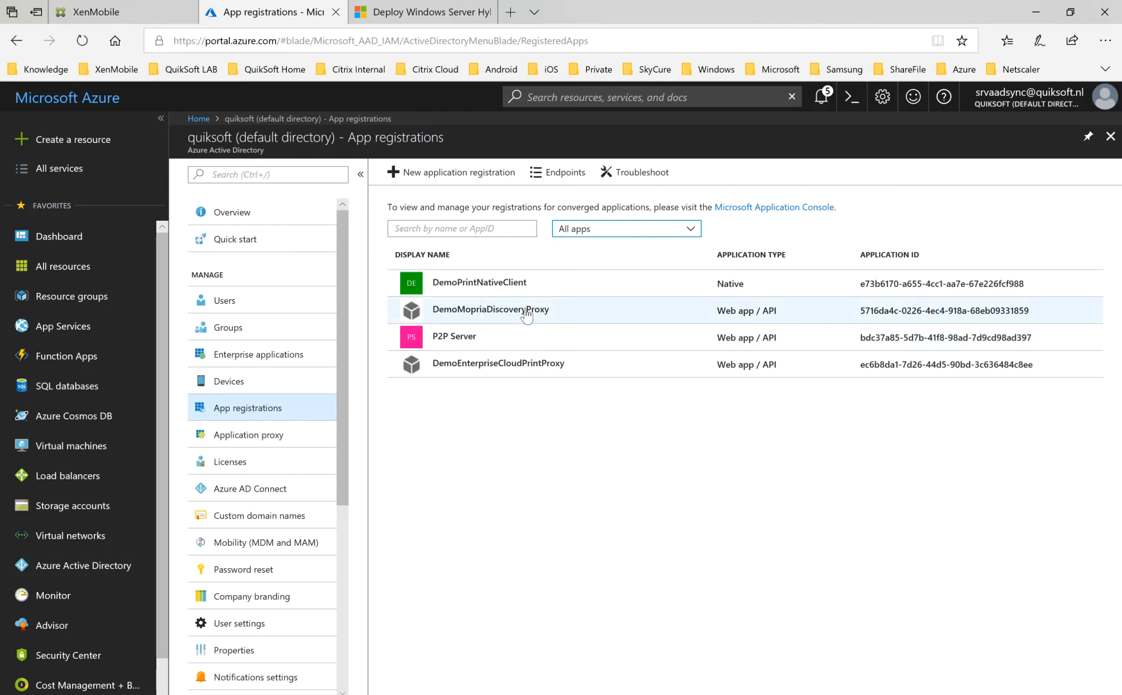
Examine the App ID URI in the DemoEnterpriseCloudPrintProxy registration's properties, then return to the list of app registrations.
{"action": "left_click", "coordinate": [513, 376]}
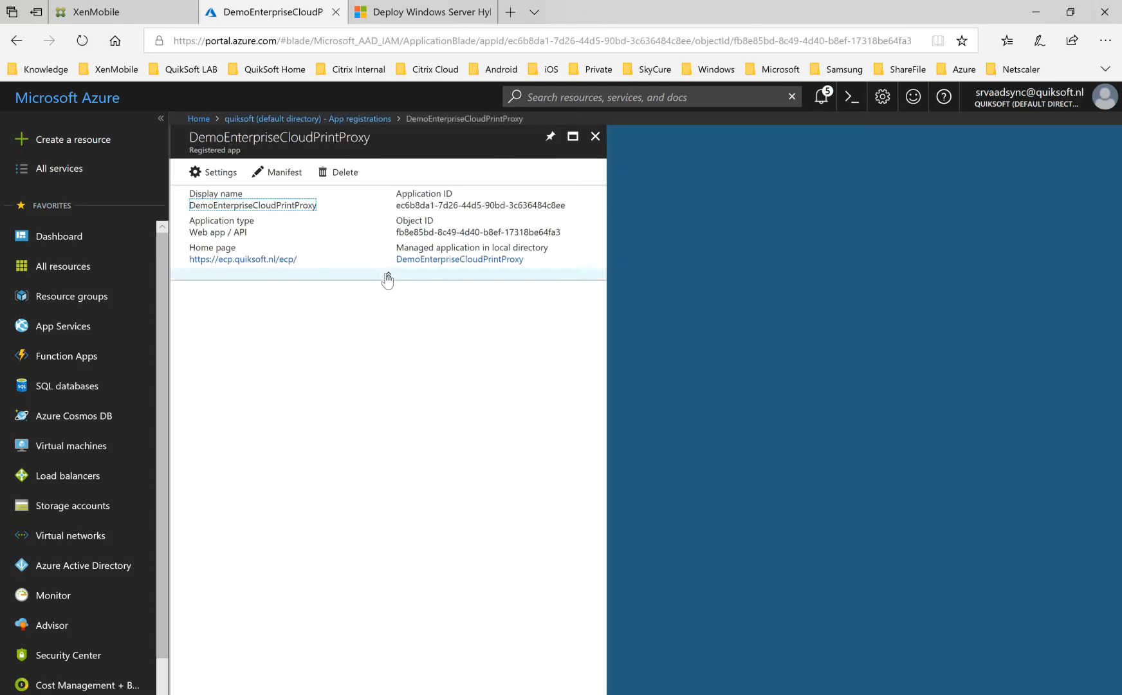
{"action": "left_click", "coordinate": [214, 175]}
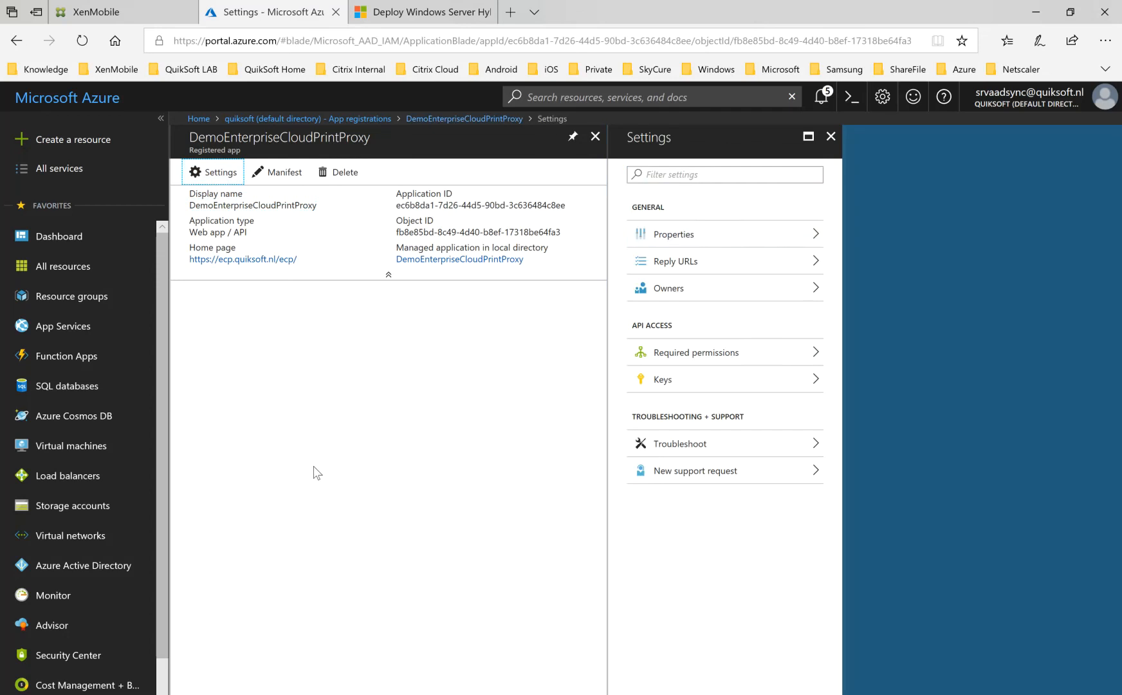
{"action": "left_click", "coordinate": [694, 233]}
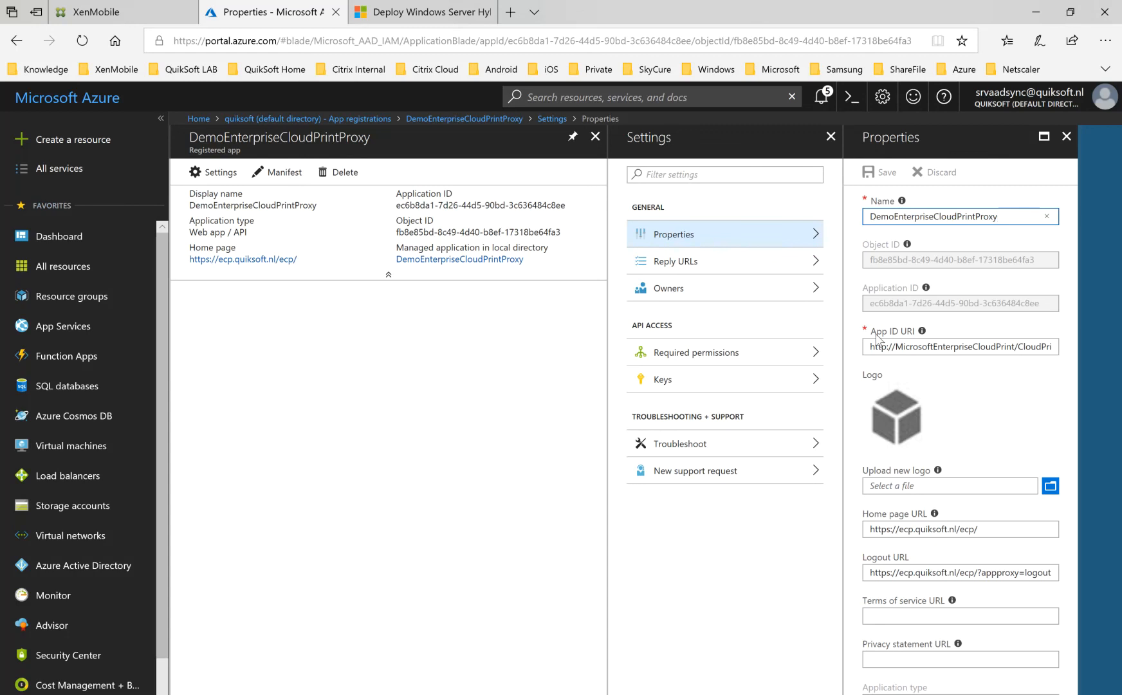
{"action": "left_click_drag", "start_coordinate": [870, 346], "coordinate": [1094, 358]}
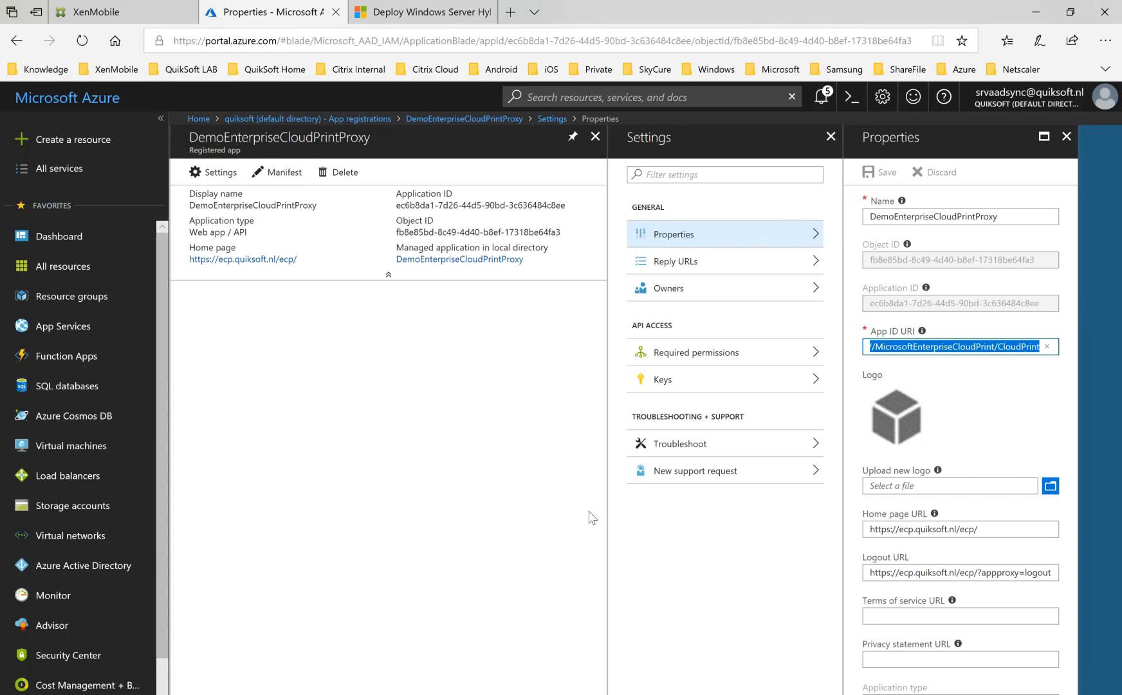
{"action": "left_click", "coordinate": [449, 483]}
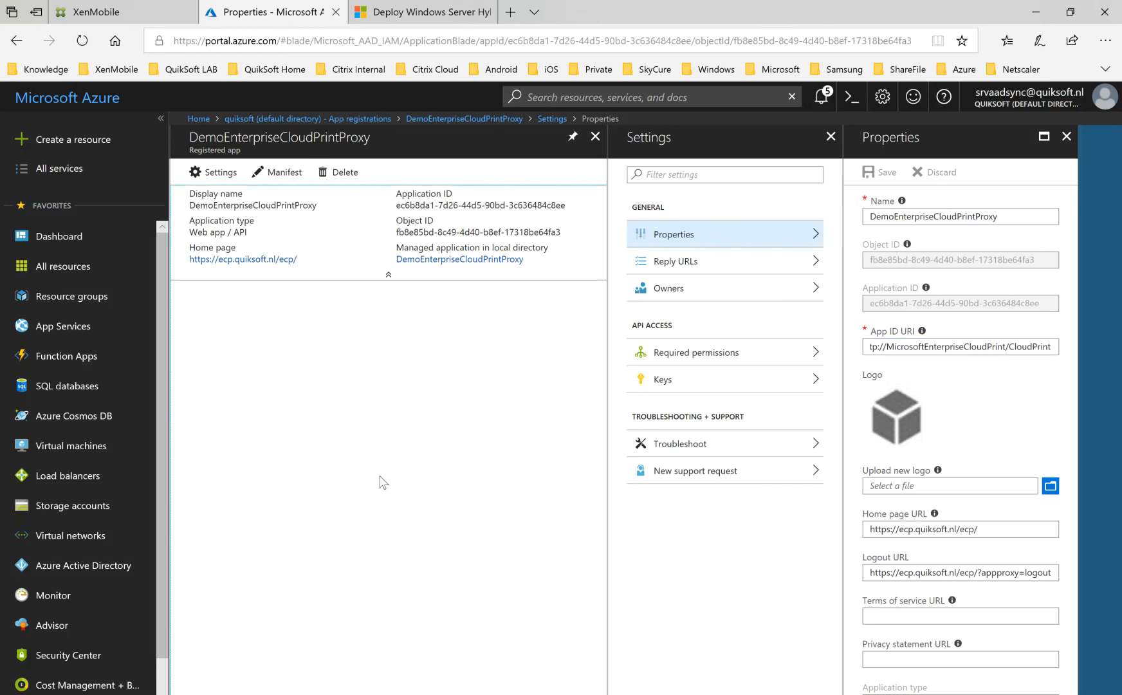
{"action": "left_click", "coordinate": [1066, 136]}
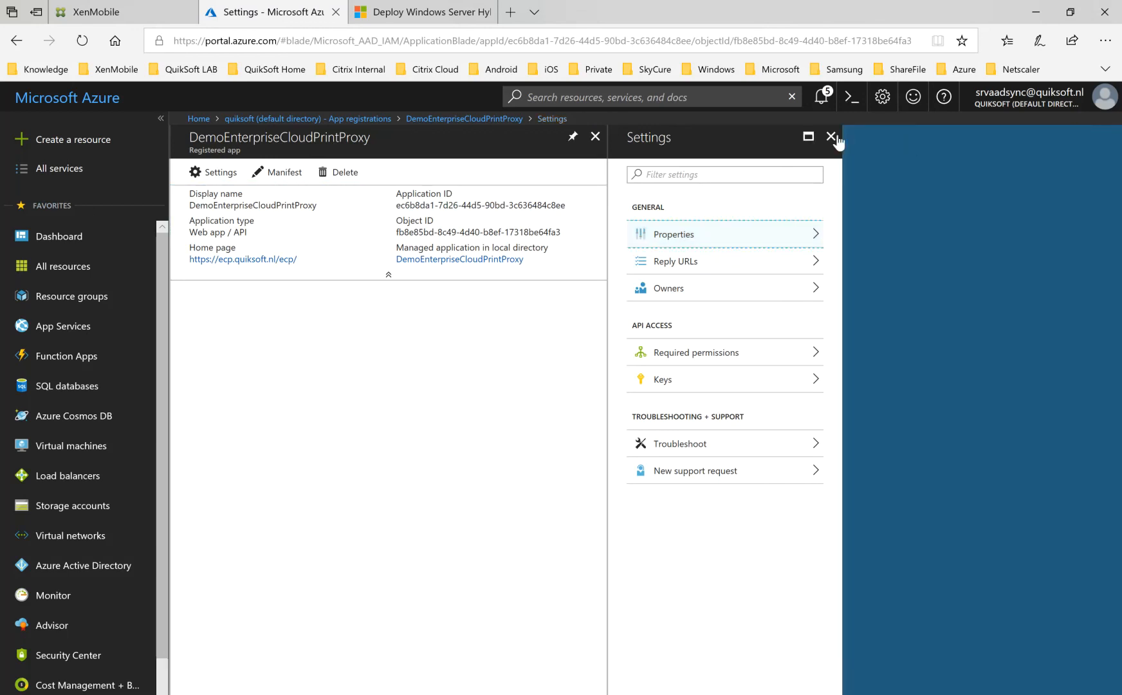
{"action": "left_click", "coordinate": [830, 135]}
{"action": "left_click", "coordinate": [596, 136]}
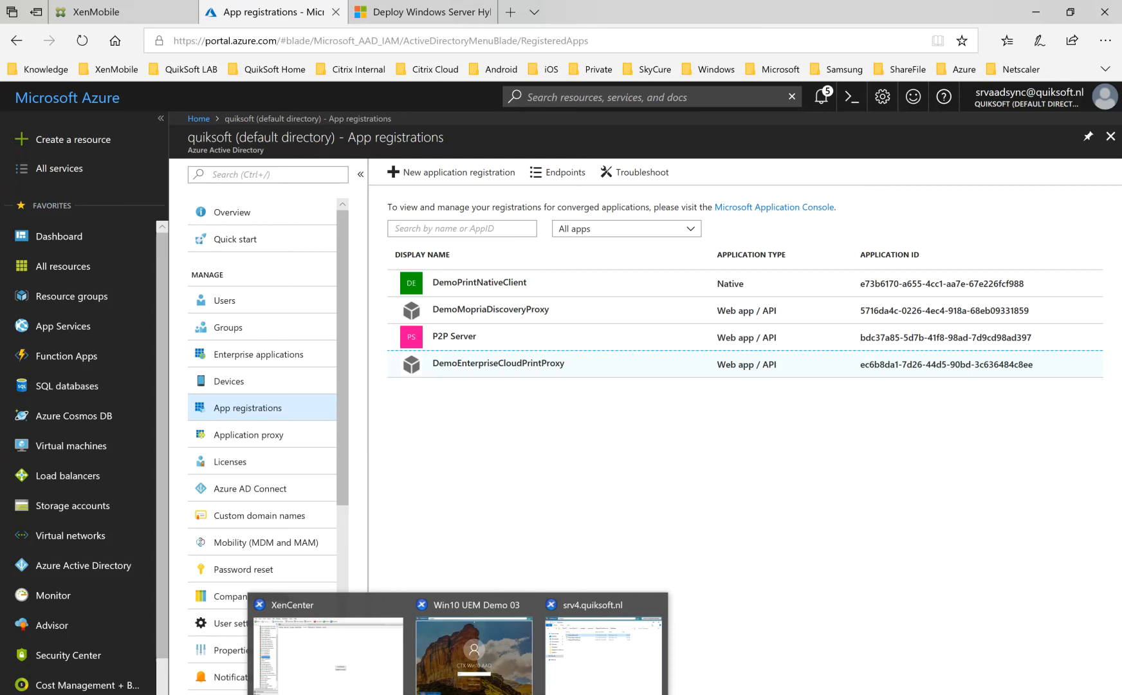
Switch to the policy XML in Notepad++ and review the CloudPrintResourceId, DiscoveryMaxPrinterLimit and MopriaDiscoveryResourceId policies.
{"action": "left_click", "coordinate": [551, 564]}
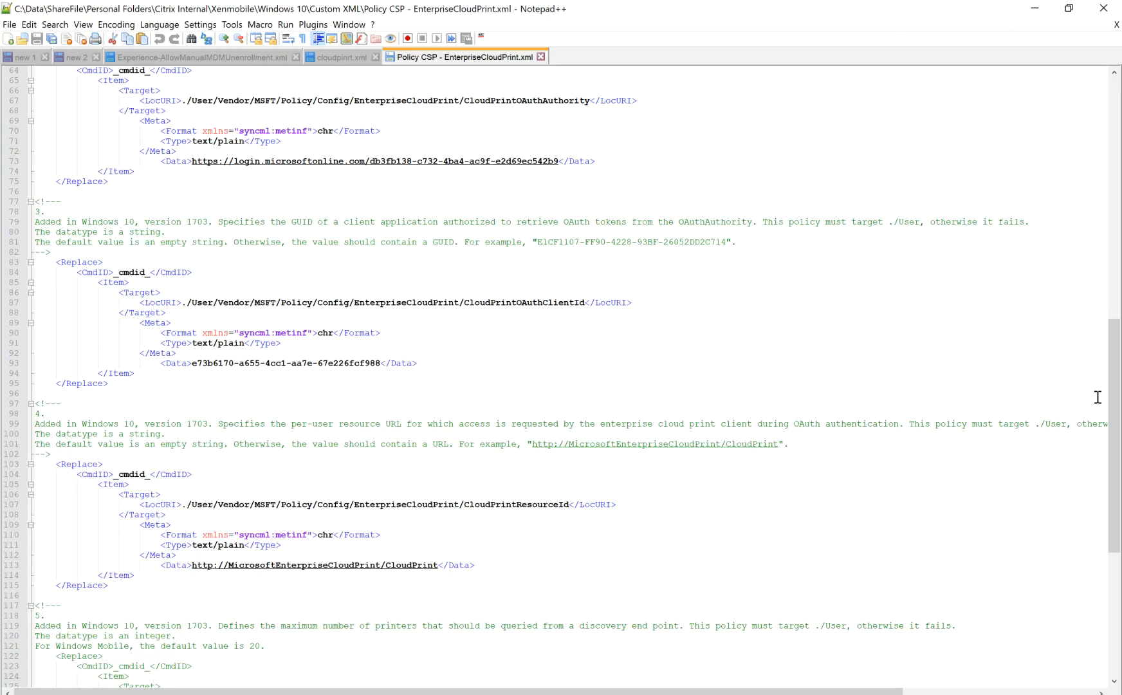
{"action": "left_click_drag", "start_coordinate": [1115, 398], "coordinate": [1115, 520]}
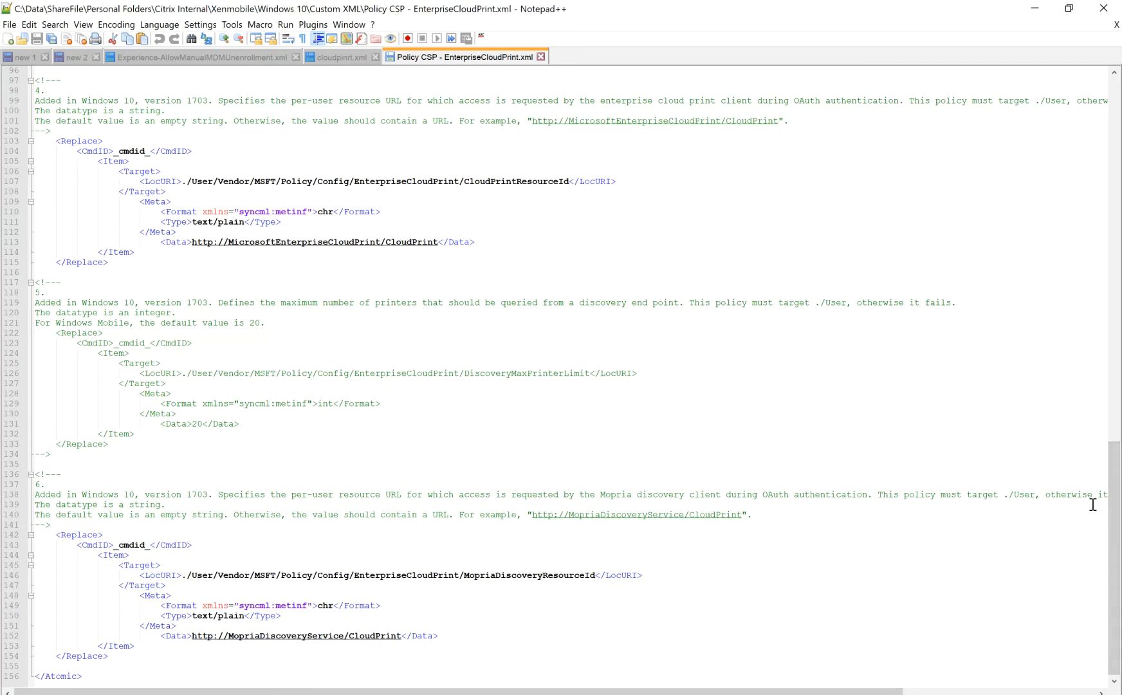
{"action": "left_click_drag", "start_coordinate": [1115, 499], "coordinate": [1093, 124]}
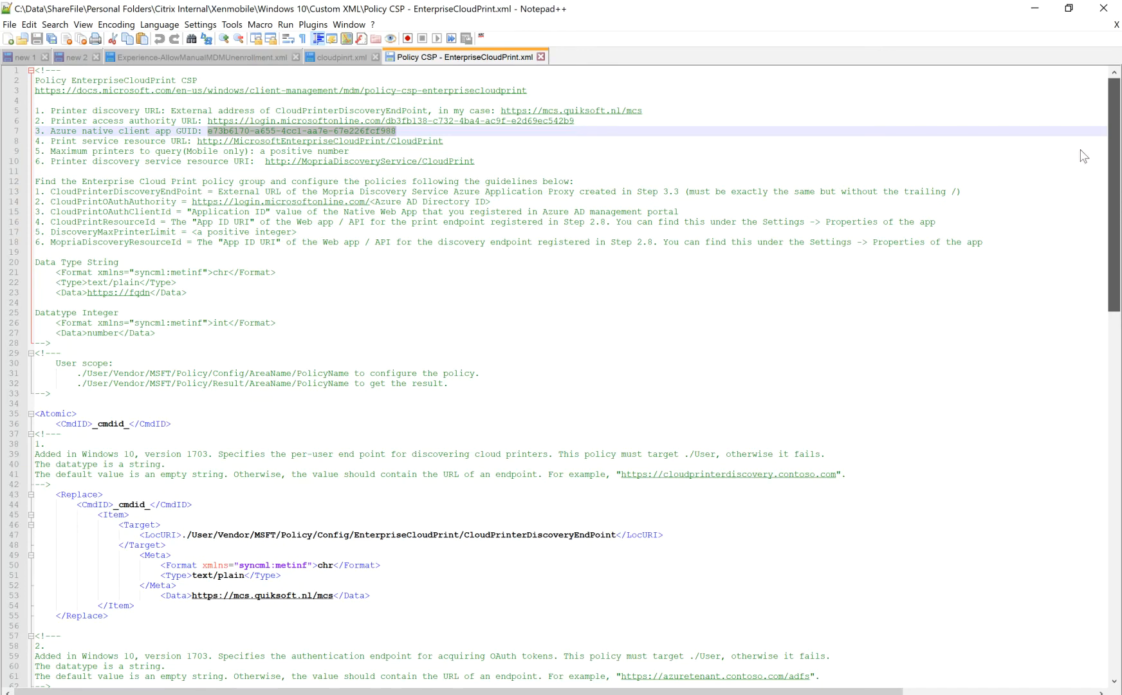
{"action": "scroll", "coordinate": [1094, 111], "scroll_direction": "down", "scroll_amount": 5}
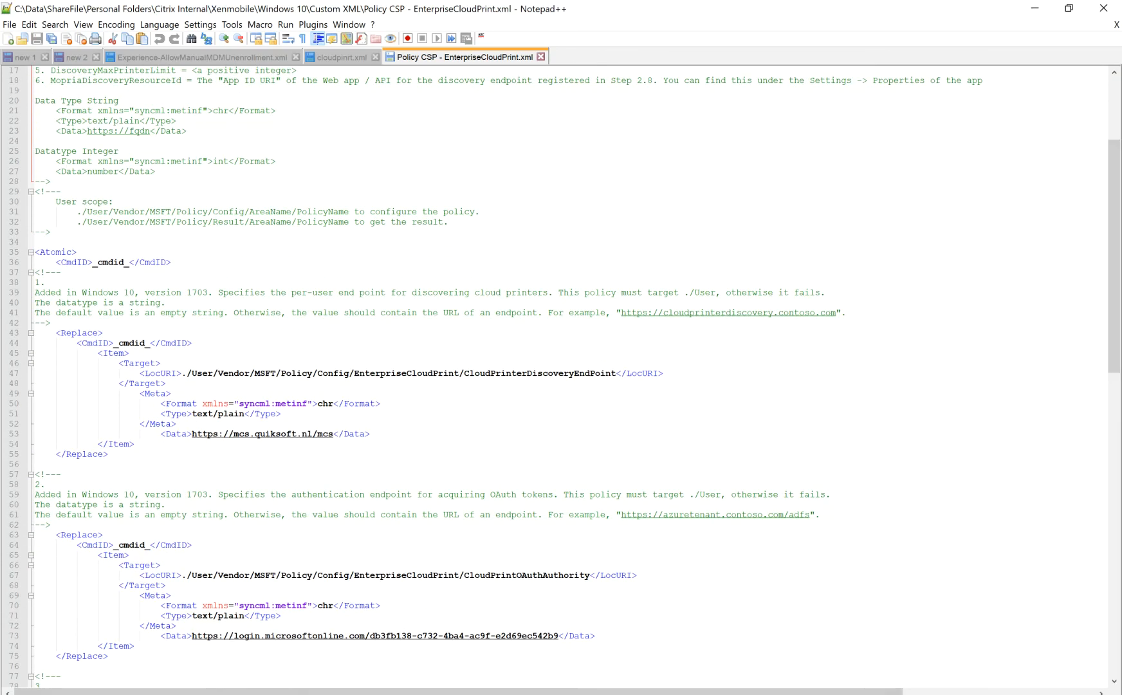
Switch to XenMobile in the browser and load the quiksoft.xm.cloud.com console's sign-in page.
{"action": "left_click", "coordinate": [129, 694]}
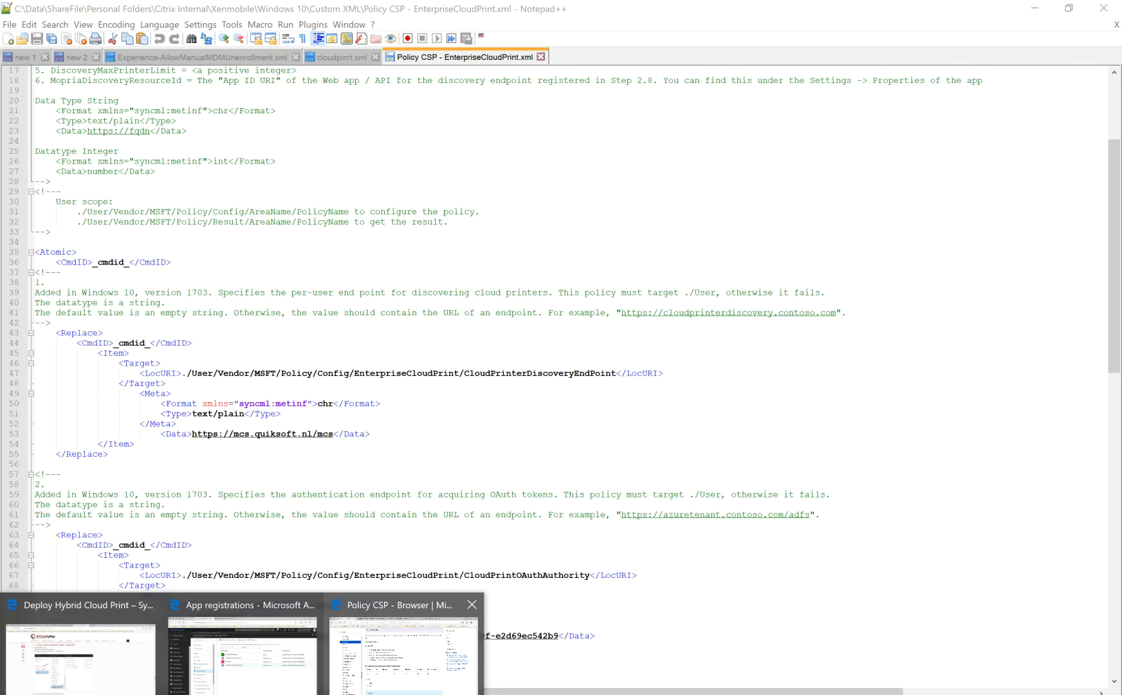
{"action": "mouse_move", "coordinate": [293, 679]}
{"action": "left_click", "coordinate": [292, 679]}
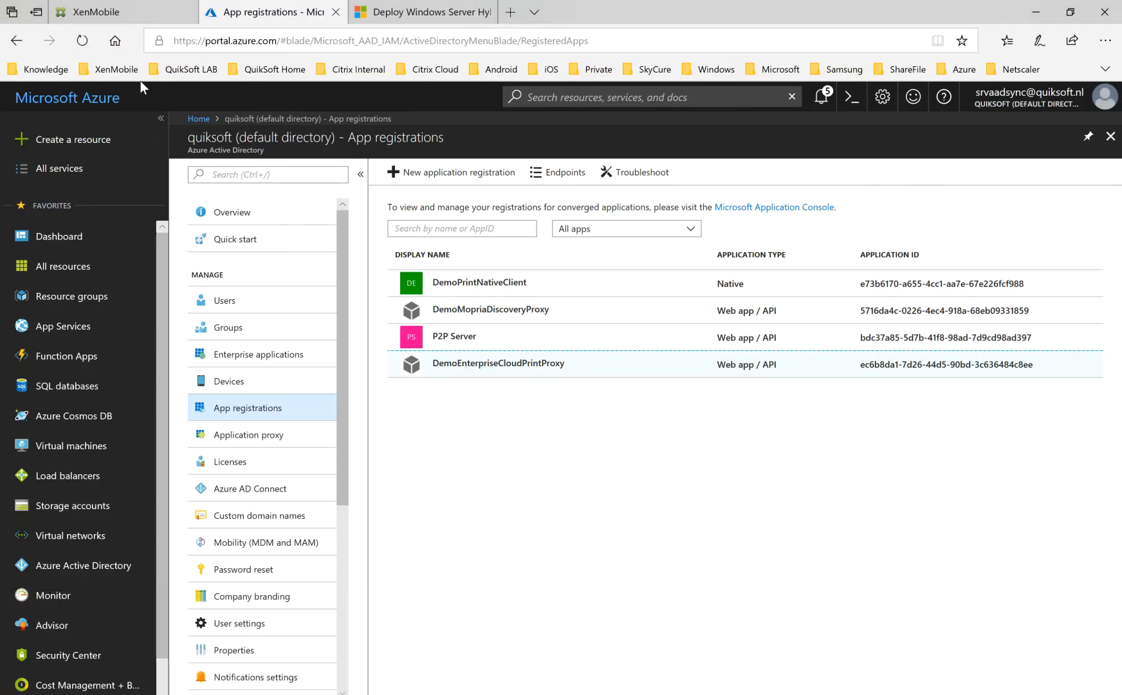
{"action": "left_click", "coordinate": [148, 15]}
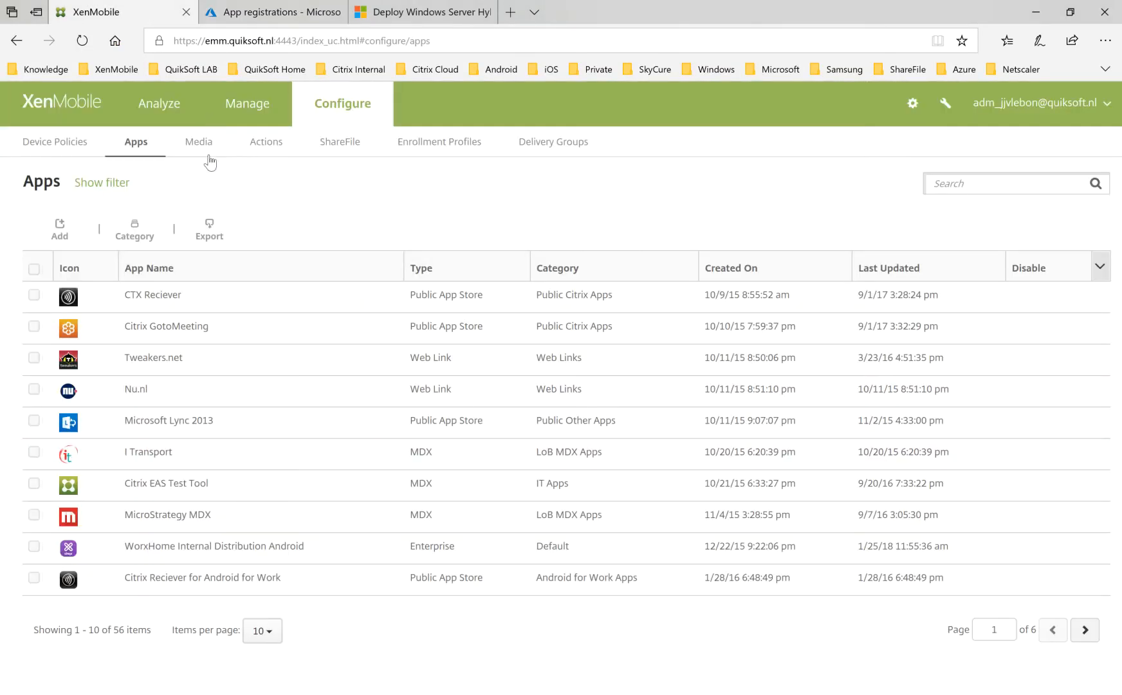
{"action": "left_click", "coordinate": [268, 40]}
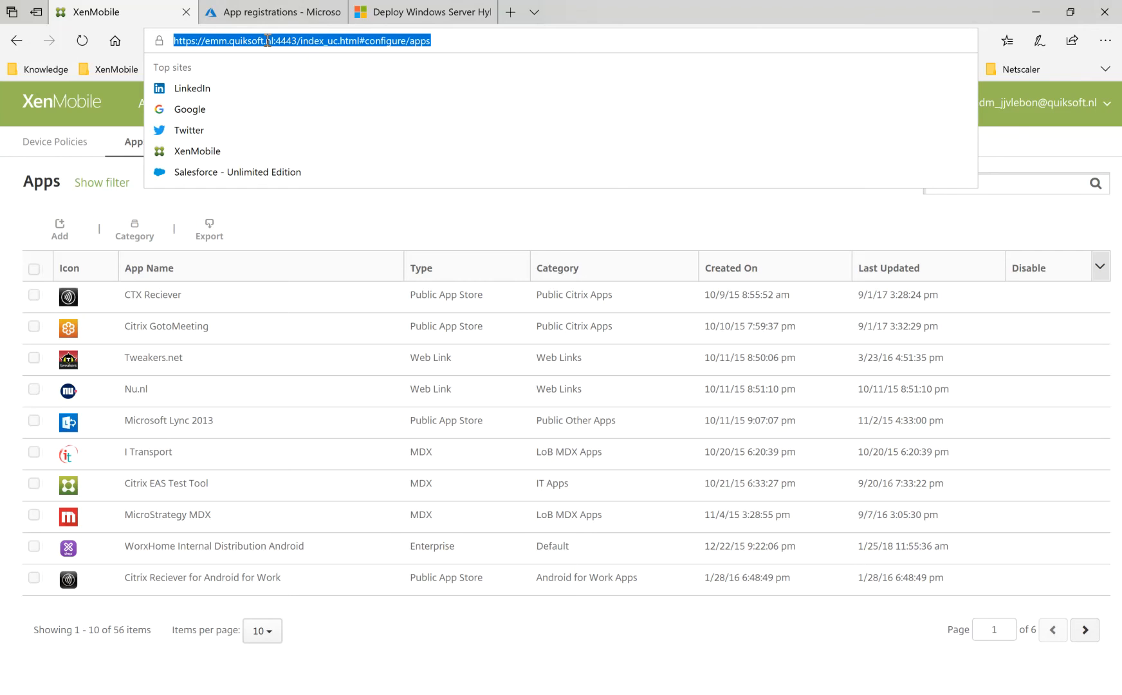
{"action": "type", "text": "quikso"}
{"action": "key", "text": "Down"}
{"action": "key", "text": "Down"}
{"action": "key", "text": "Down"}
{"action": "key", "text": "Return"}
Sign in to the XenMobile console with the administrator's user name and account password.
{"action": "left_click", "coordinate": [471, 322]}
{"action": "type", "text": "adm_jeroe"}
{"action": "key", "text": "BackSpace"}
{"action": "key", "text": "BackSpace"}
{"action": "key", "text": "BackSpace"}
{"action": "key", "text": "BackSpace"}
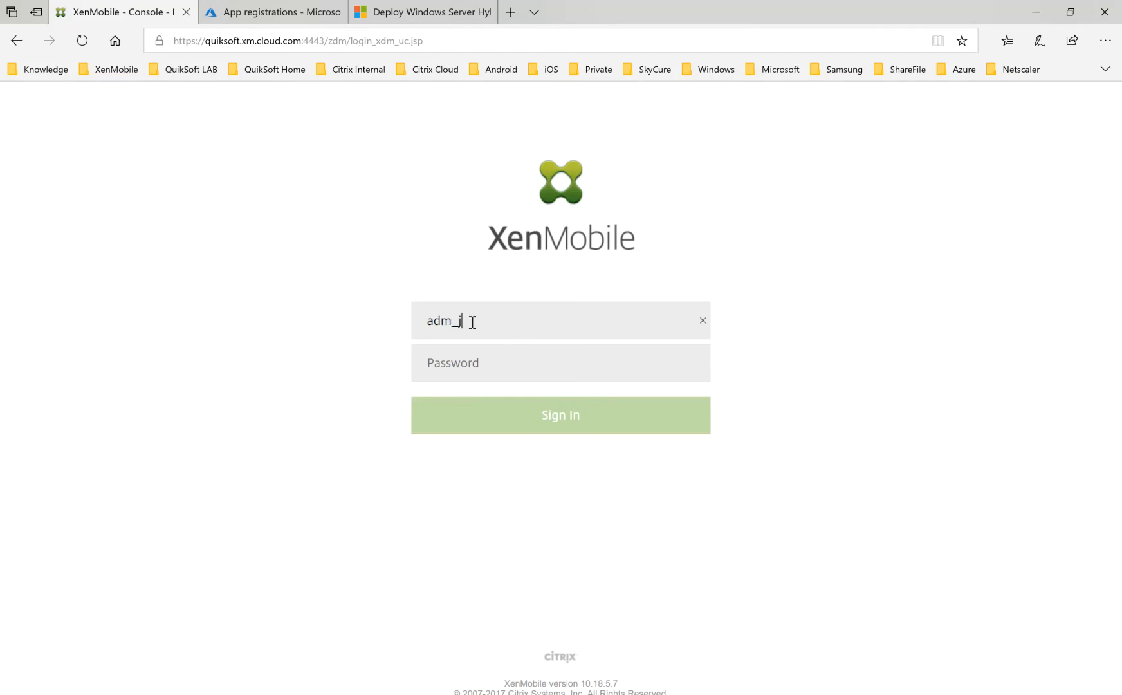
{"action": "key", "text": "Tab"}
{"action": "type", "text": "*****"}
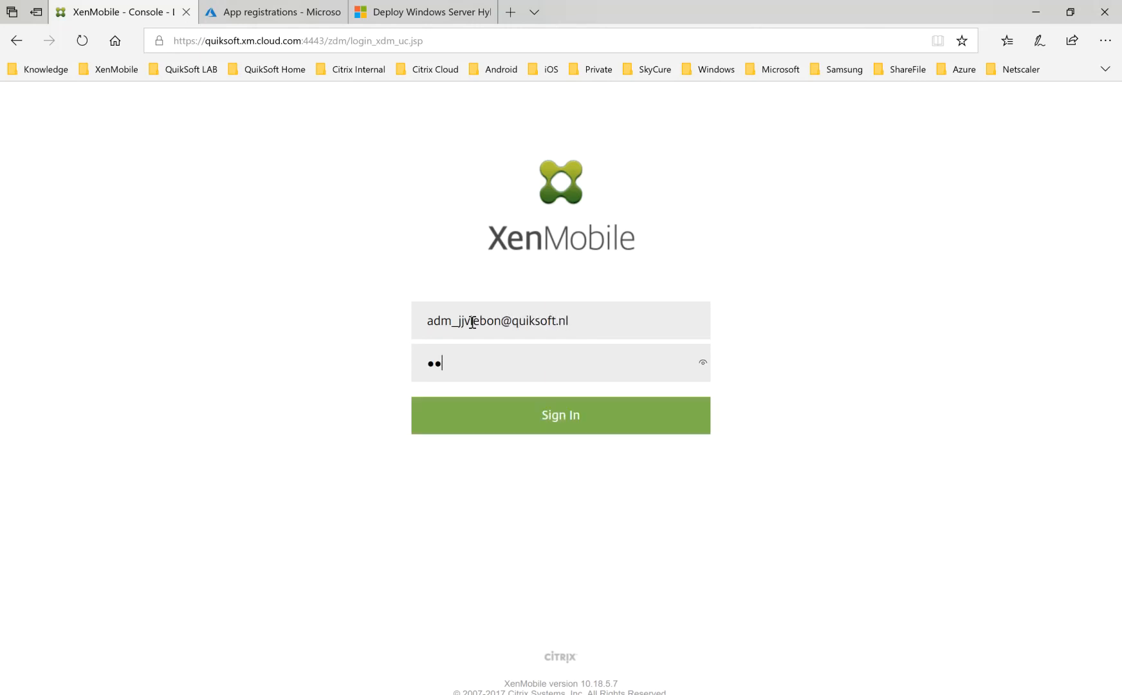
{"action": "type", "text": "****"}
{"action": "key", "text": "Return"}
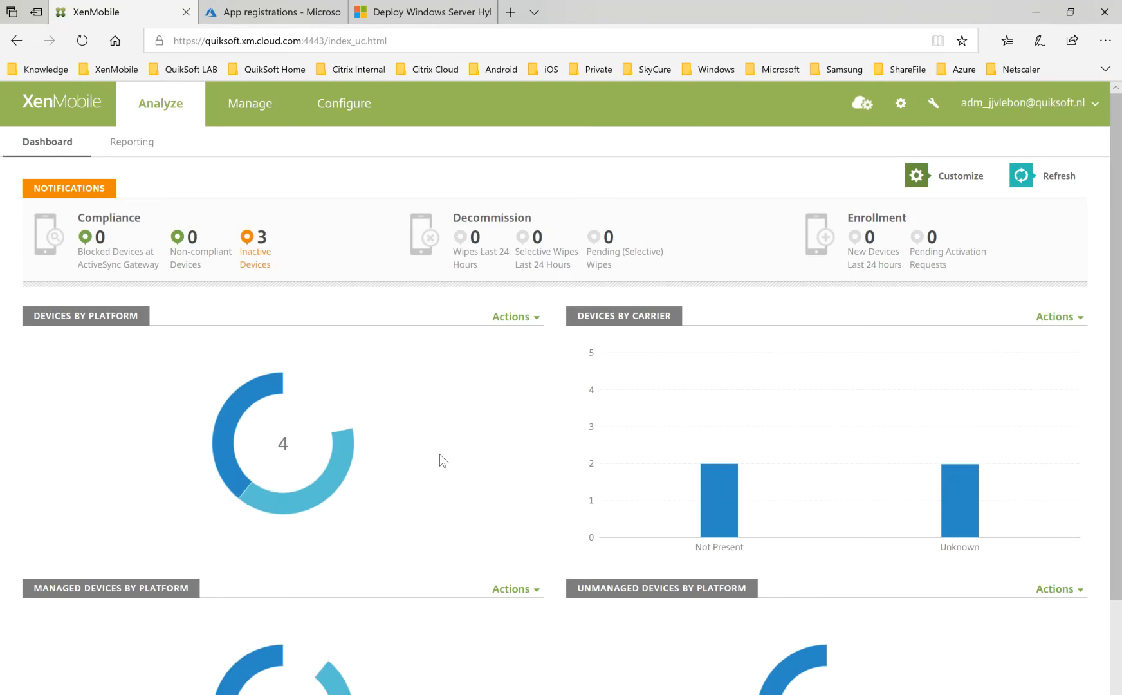
Open the XenMobile device policies and sort them by last update, newest first.
{"action": "left_click", "coordinate": [281, 110]}
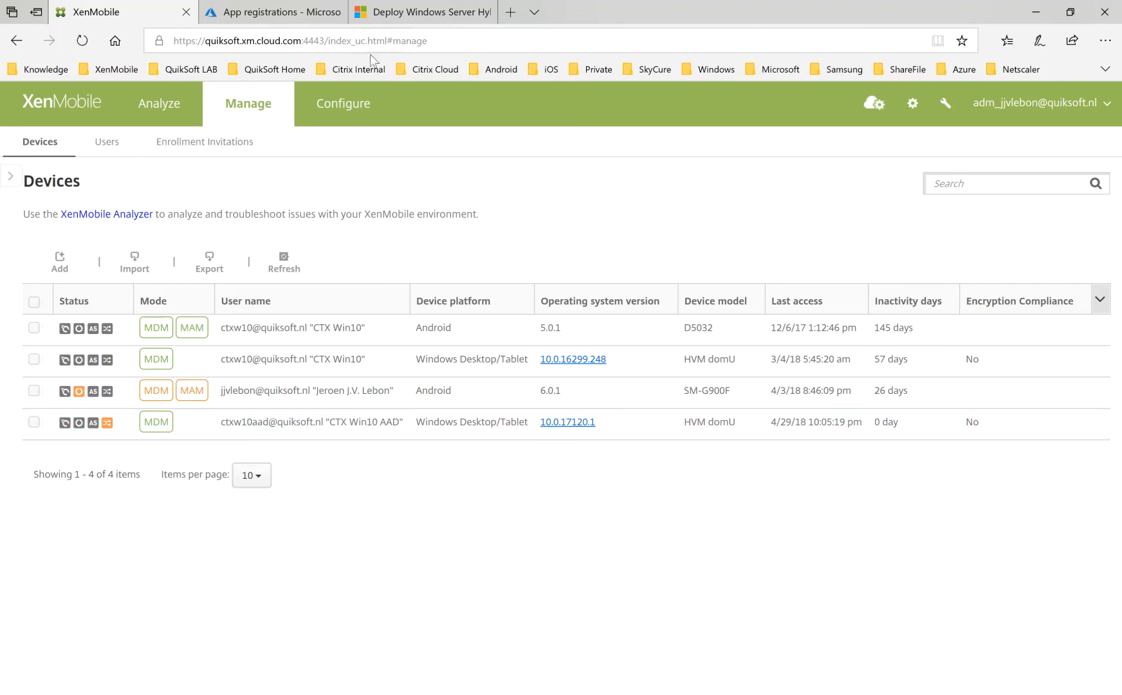
{"action": "left_click", "coordinate": [350, 106]}
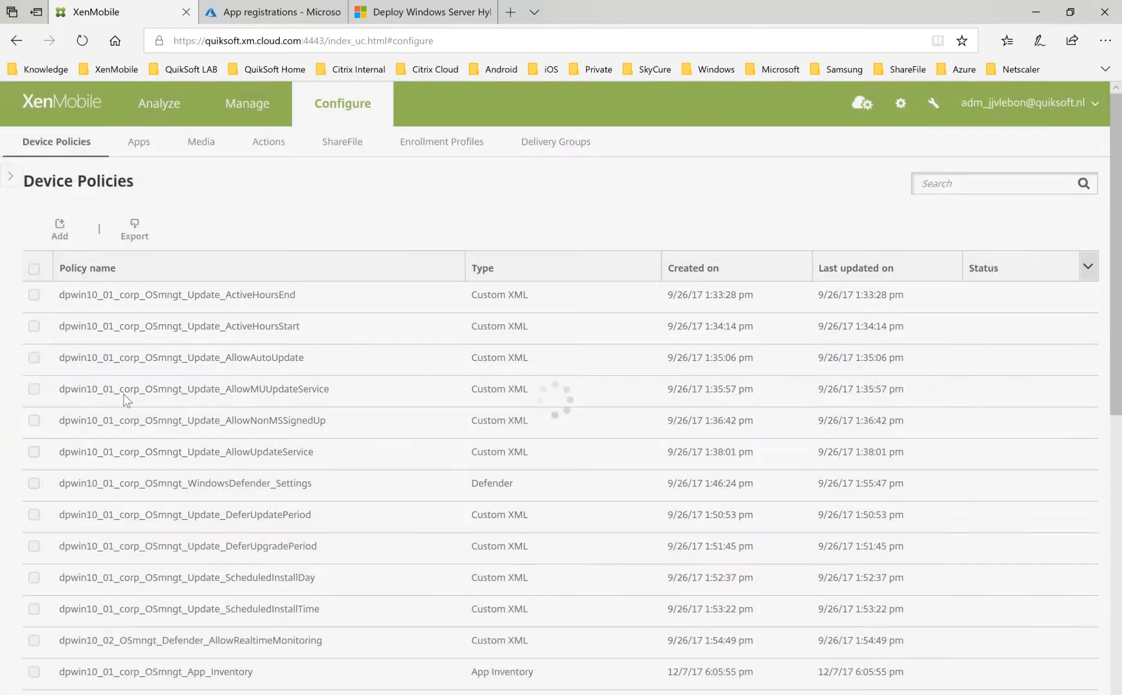
{"action": "left_click", "coordinate": [850, 272]}
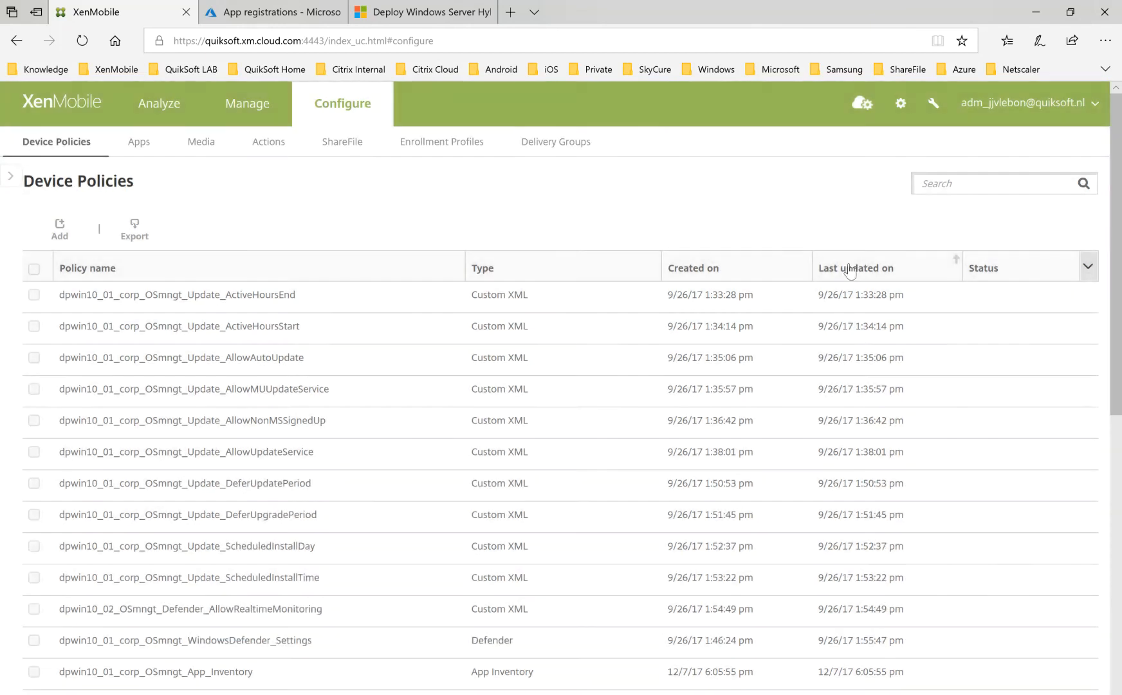
{"action": "left_click", "coordinate": [849, 265]}
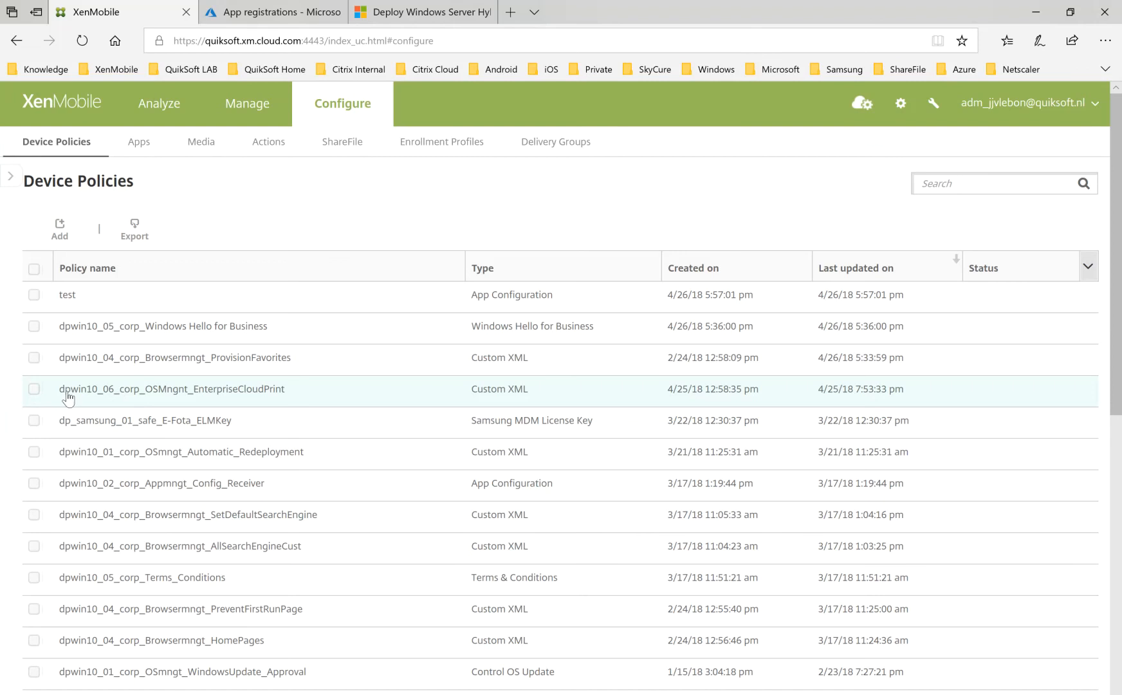
Open the dpwin10_06_corp_OSMngnt_EnterpriseCloudPrint policy for editing, review its Windows Desktop/Tablet XML content, and complete the policy wizard.
{"action": "left_click", "coordinate": [35, 389]}
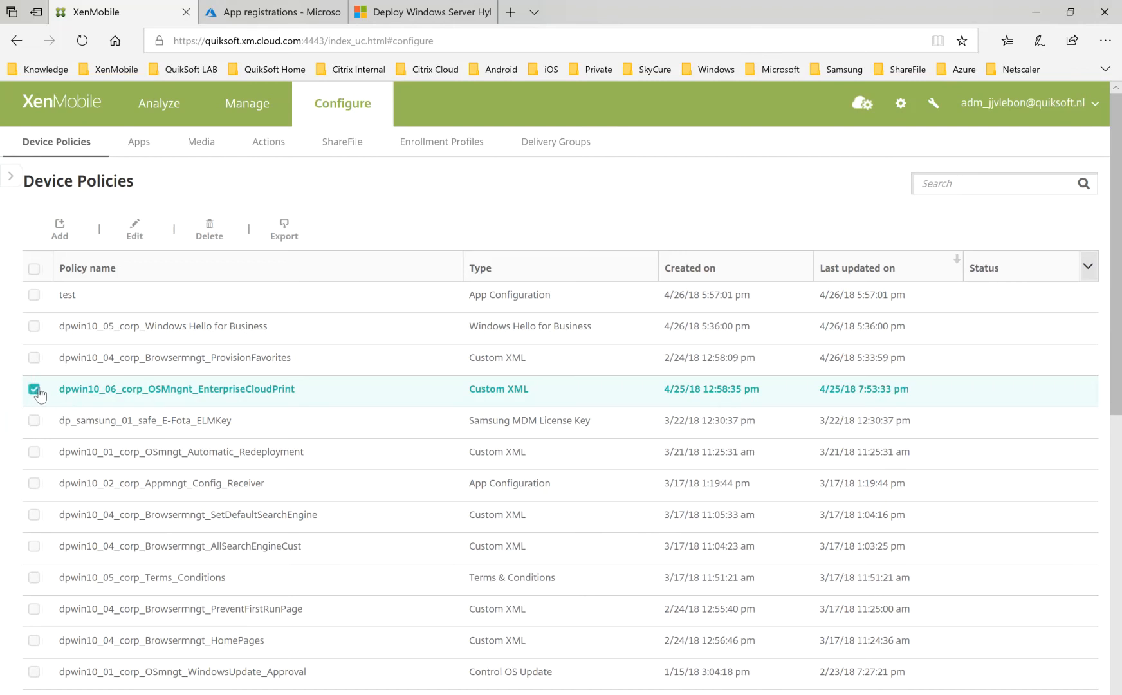
{"action": "left_click", "coordinate": [135, 226]}
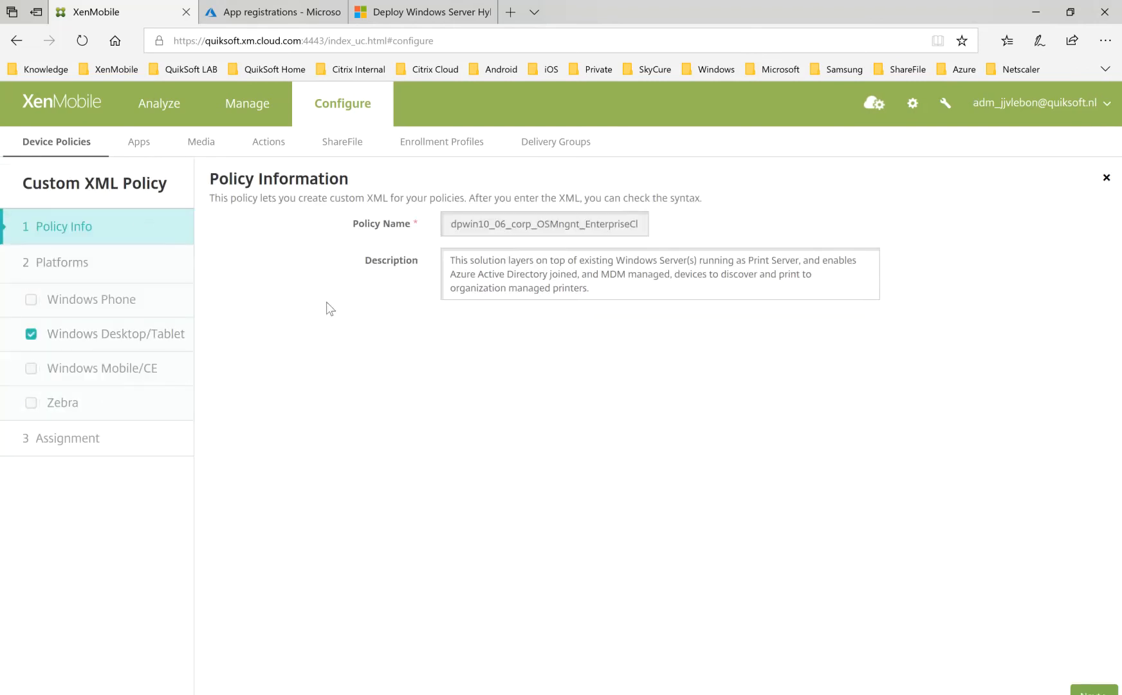
{"action": "left_click", "coordinate": [75, 335]}
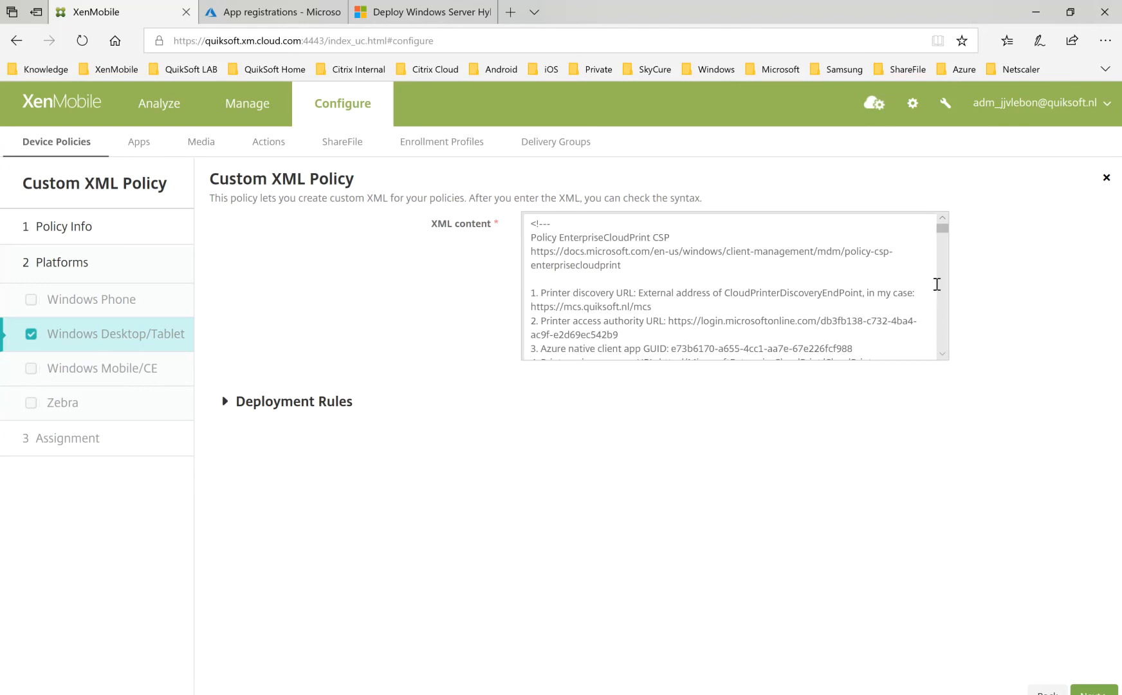
{"action": "left_click_drag", "start_coordinate": [943, 222], "coordinate": [943, 347]}
{"action": "left_click", "coordinate": [1094, 690]}
{"action": "left_click", "coordinate": [1094, 692]}
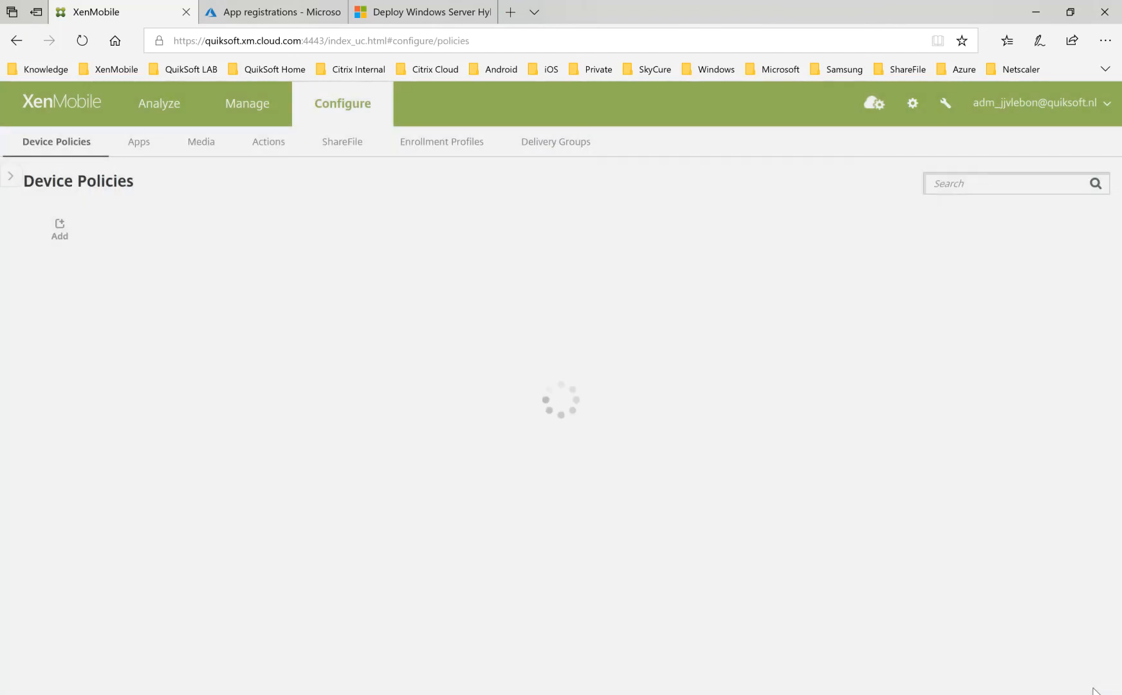
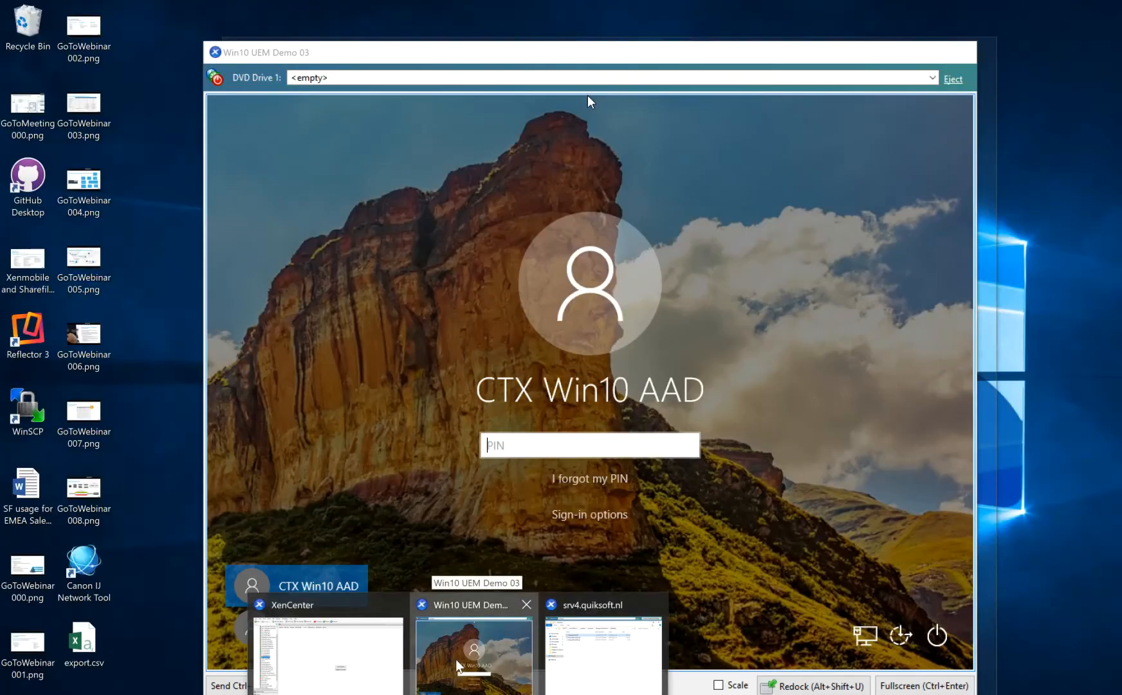
Bring up the Win10 UEM Demo 03 machine, switch to the Azure portal, and look through the directory's Properties, Users and Mobility (MDM and MAM) pages.
{"action": "left_click", "coordinate": [457, 666]}
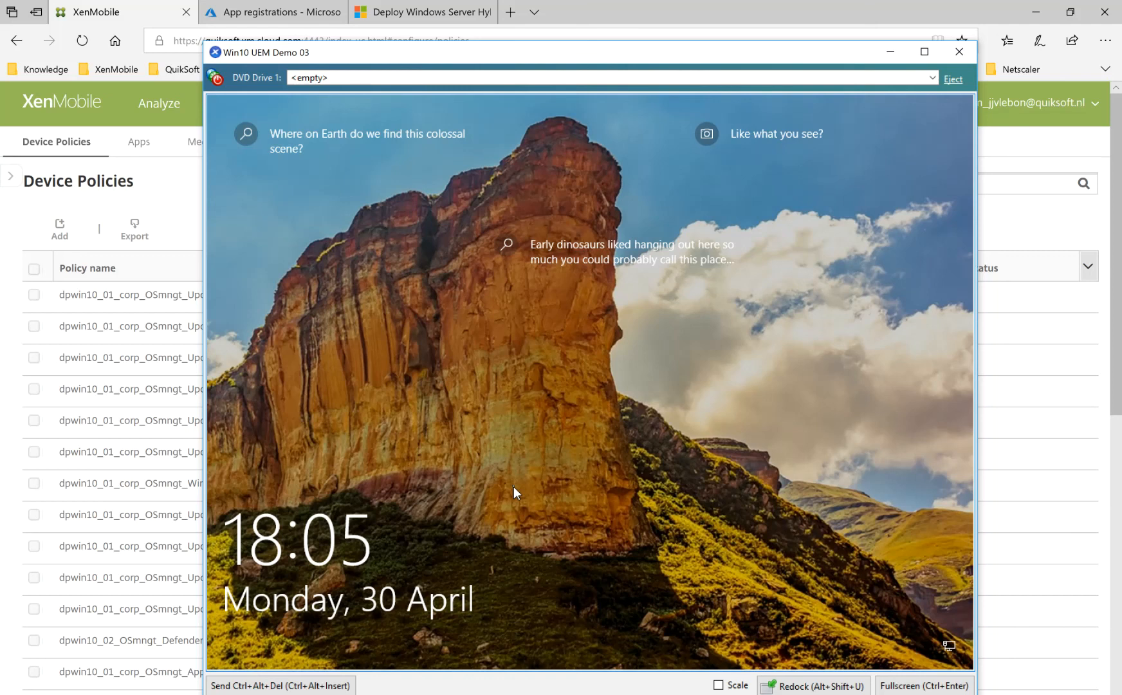
{"action": "left_click", "coordinate": [274, 12]}
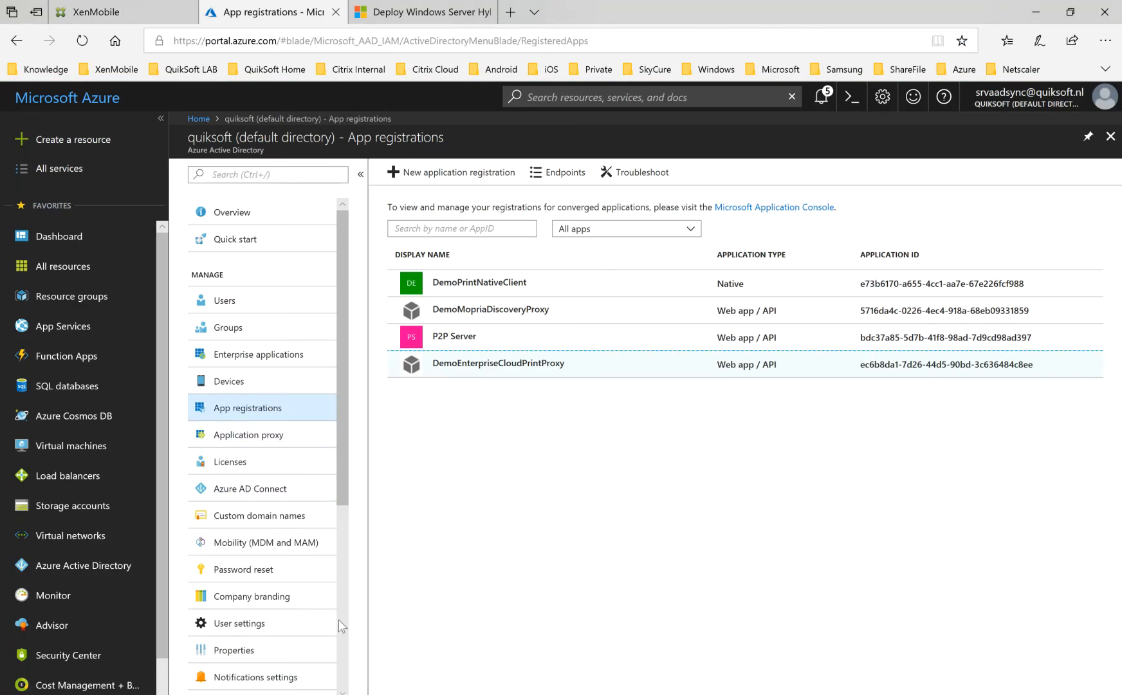
{"action": "left_click", "coordinate": [272, 657]}
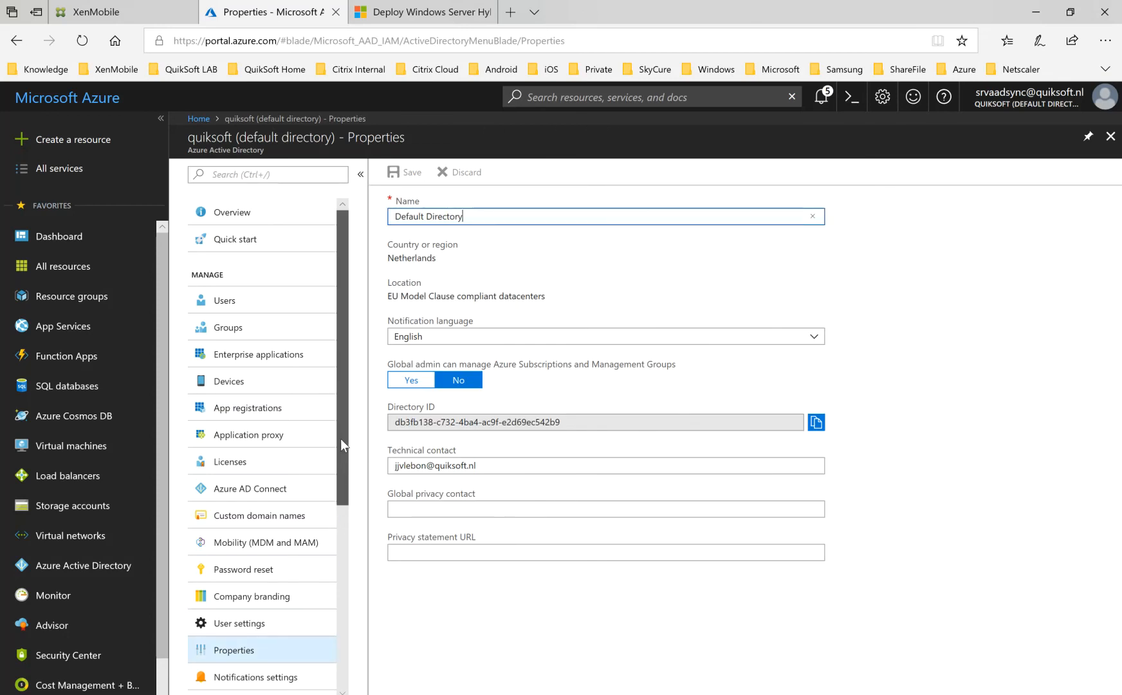
{"action": "left_click", "coordinate": [296, 302]}
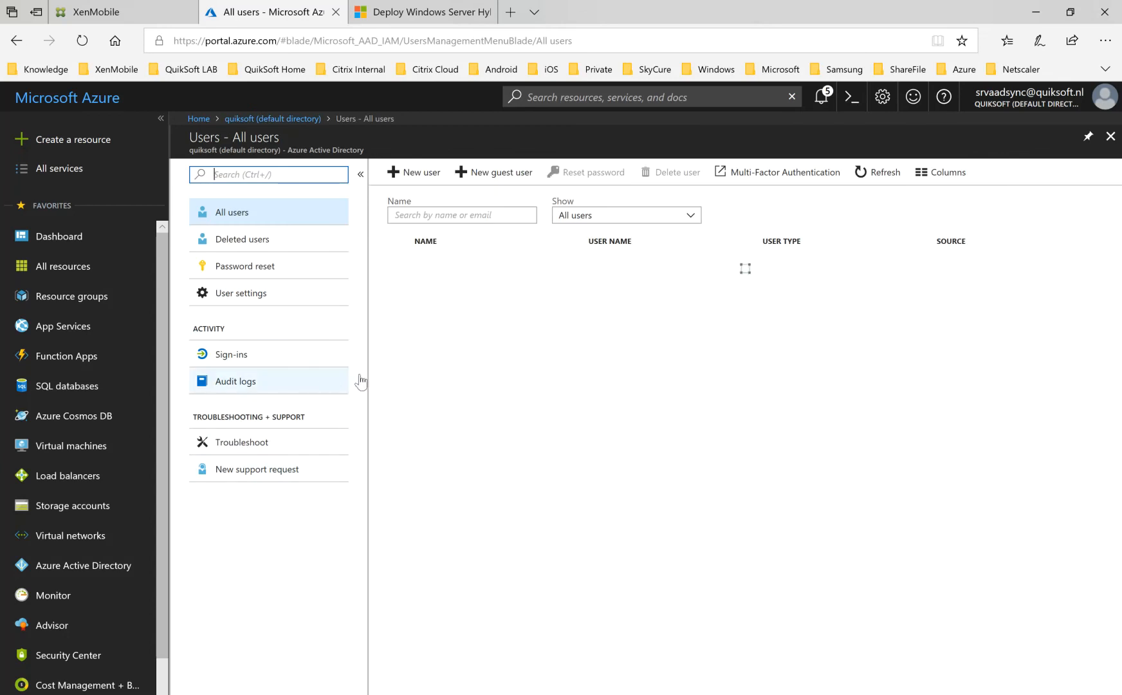
{"action": "left_click", "coordinate": [269, 119]}
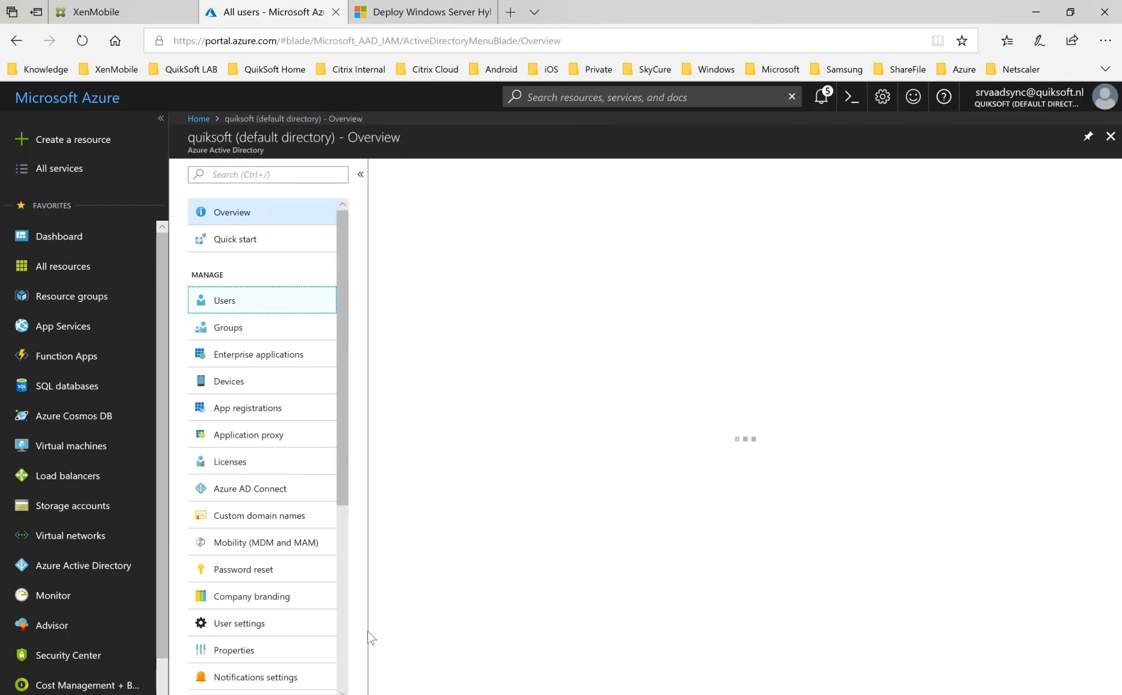
{"action": "left_click", "coordinate": [261, 542]}
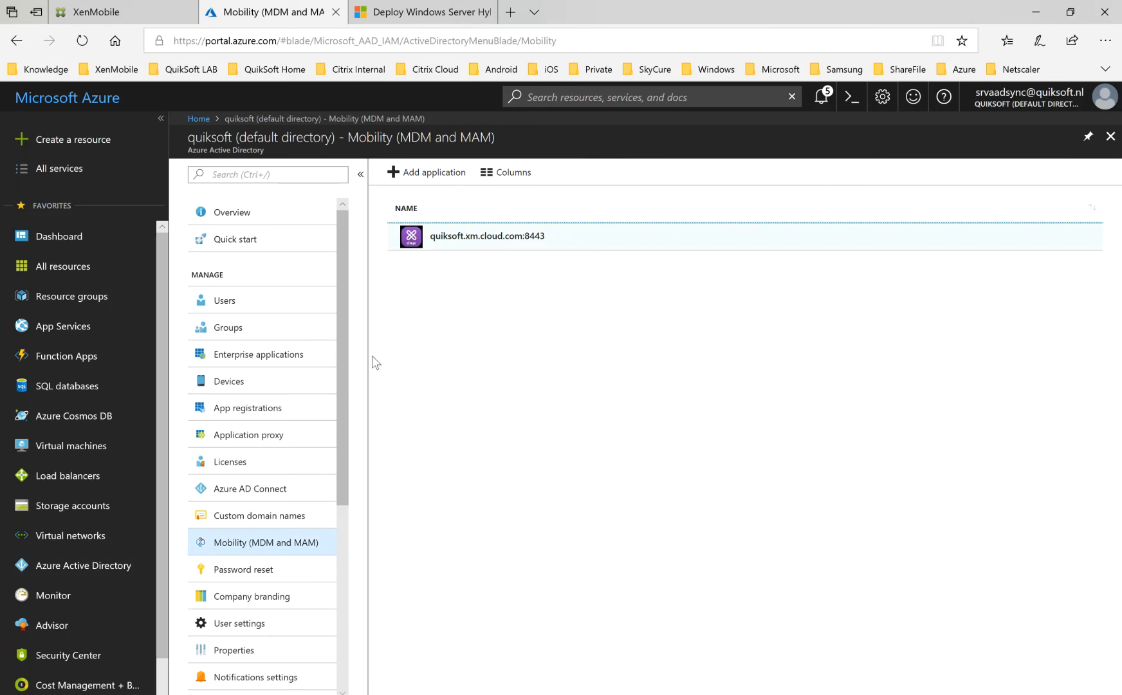
Examine the Azure AD device settings and the additional local administrators on joined devices, and return to the directory overview.
{"action": "left_click", "coordinate": [261, 381]}
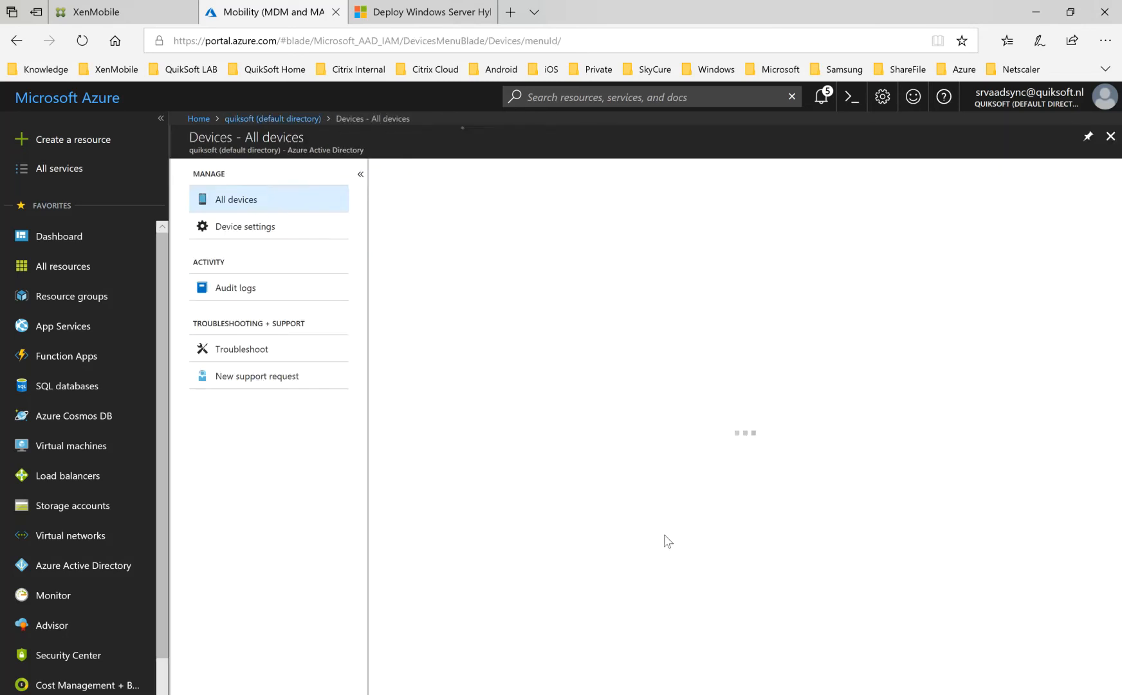
{"action": "left_click", "coordinate": [274, 228]}
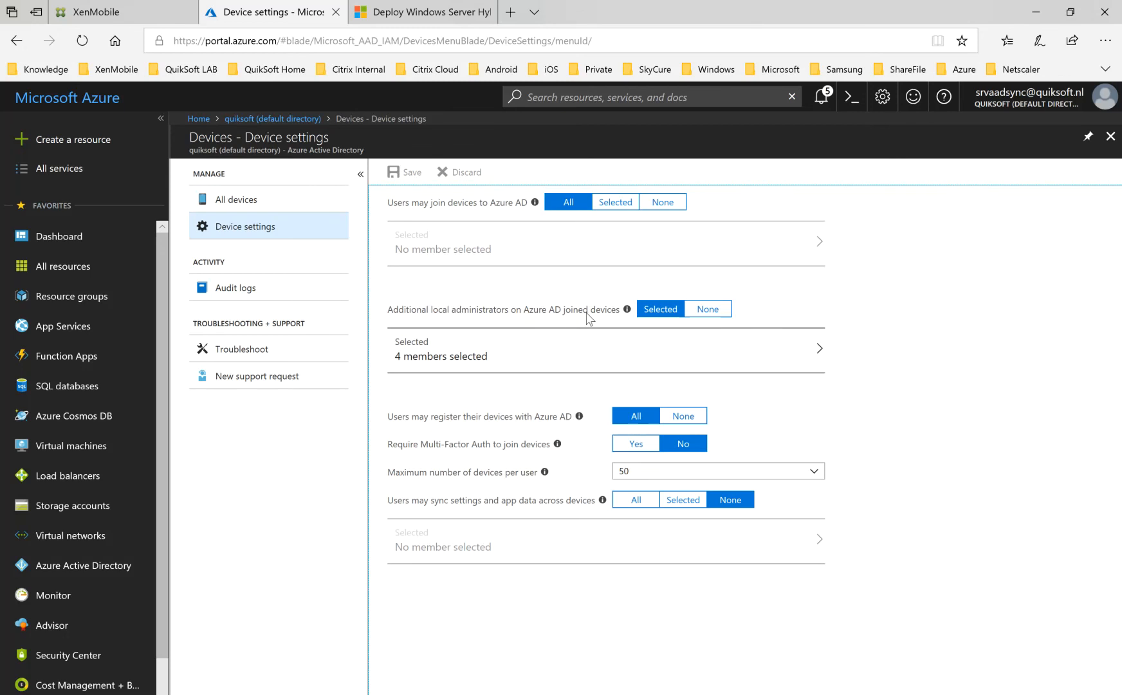
{"action": "left_click", "coordinate": [566, 354]}
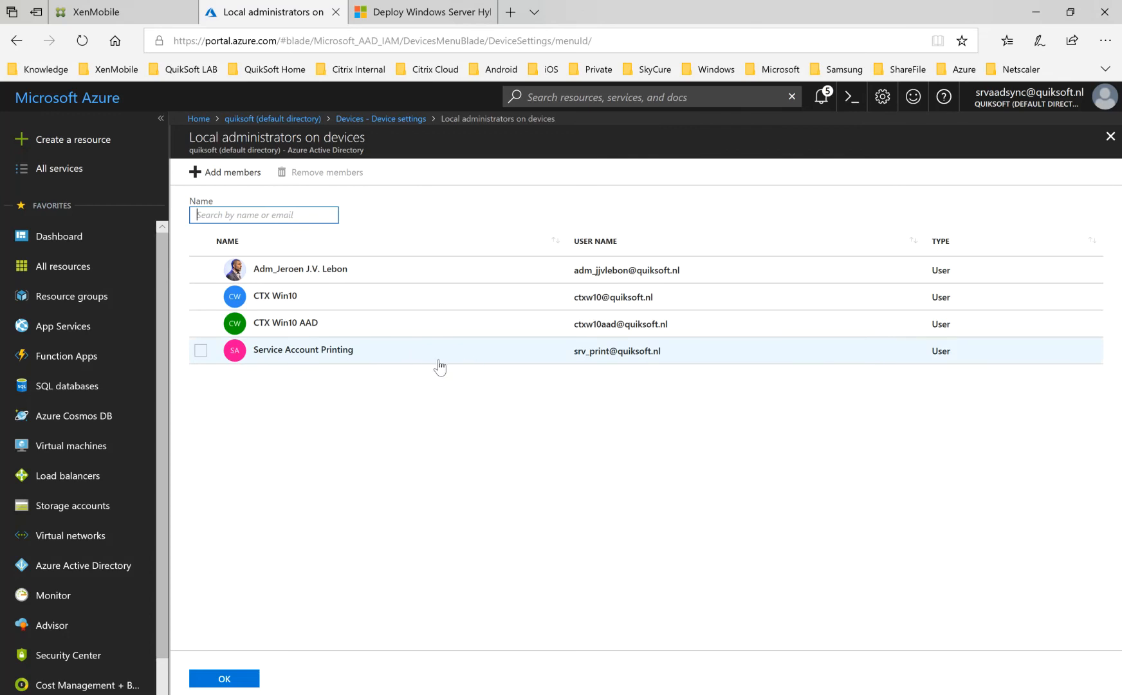
{"action": "left_click", "coordinate": [1107, 145]}
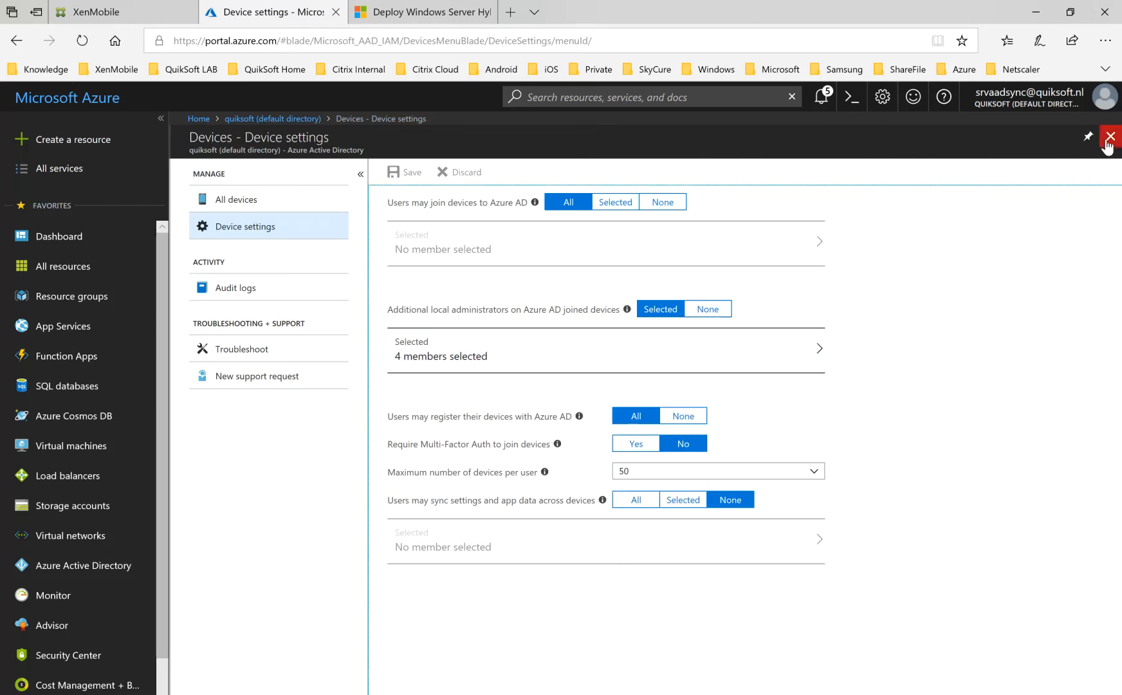
{"action": "left_click", "coordinate": [307, 119]}
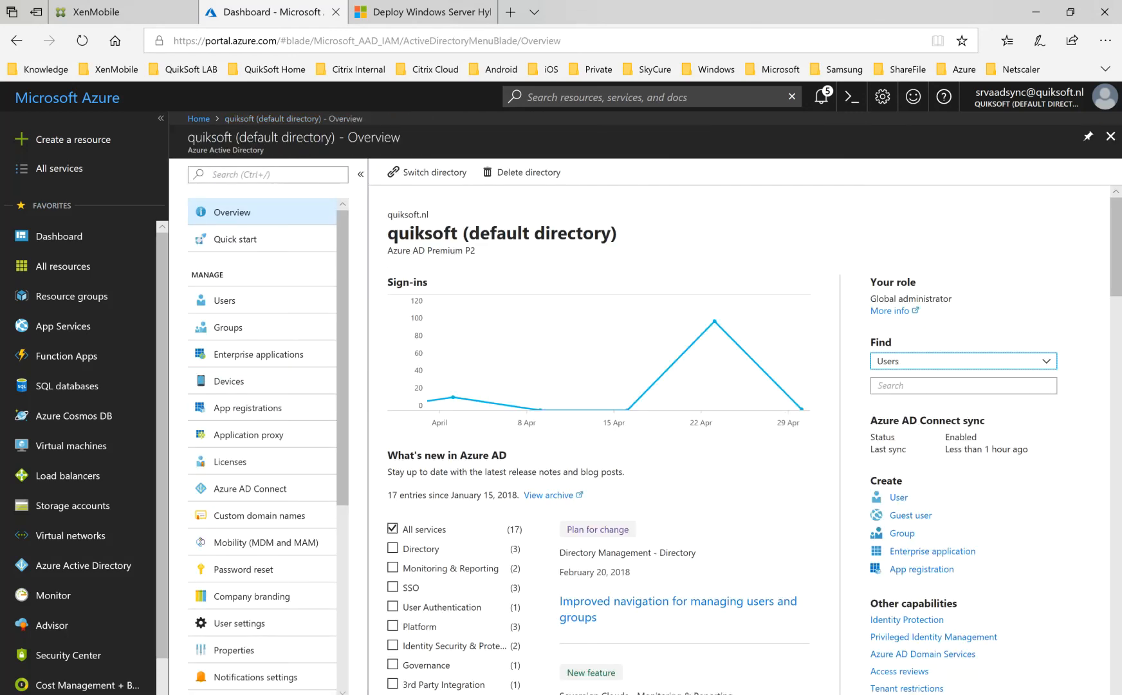
Show the Win10 UEM Demo 03 machine, and examine the publish-cloudprinter command in the Publisch Cloud Printer.PNG screenshot.
{"action": "mouse_move", "coordinate": [458, 694]}
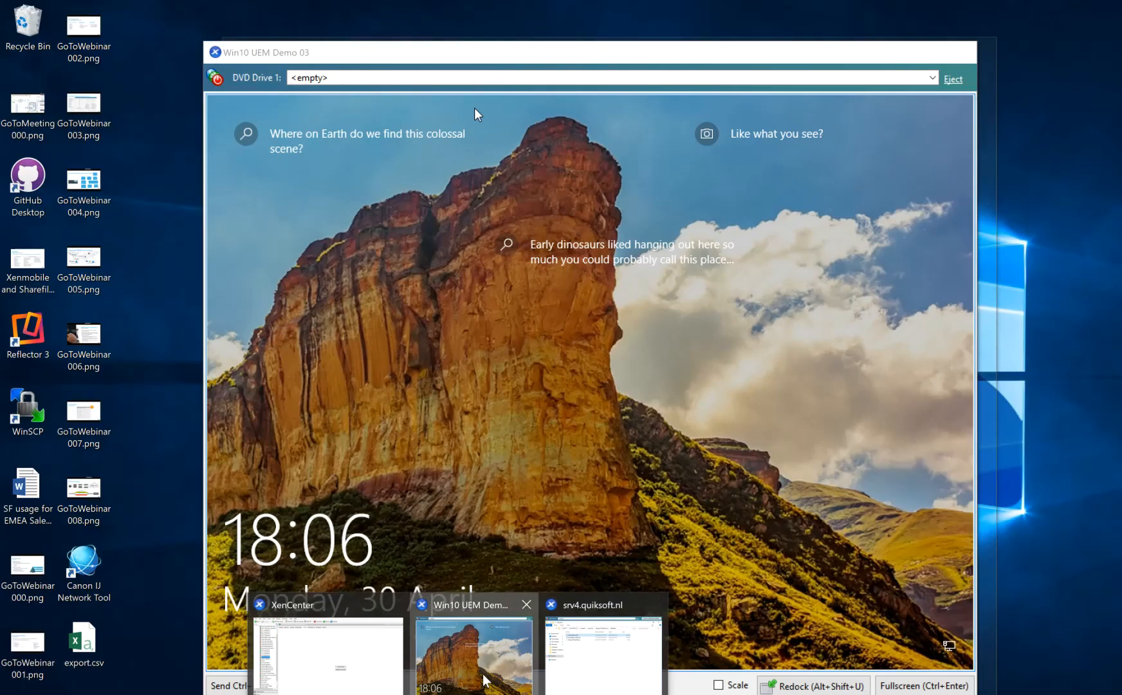
{"action": "left_click", "coordinate": [480, 663]}
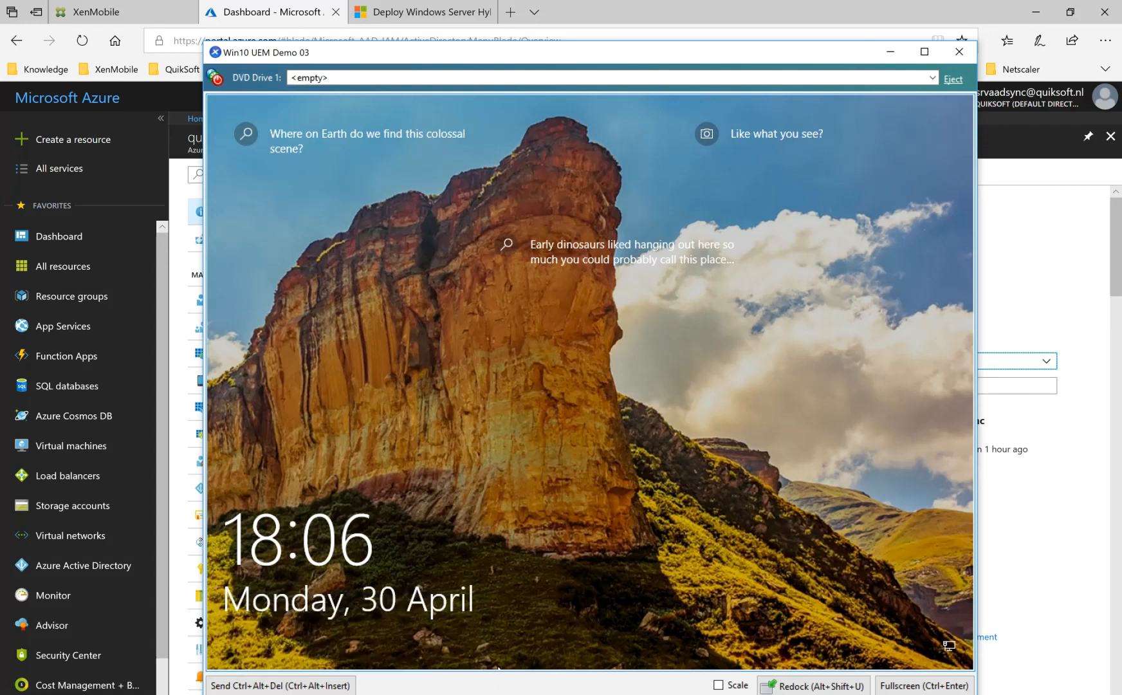
{"action": "mouse_move", "coordinate": [165, 694]}
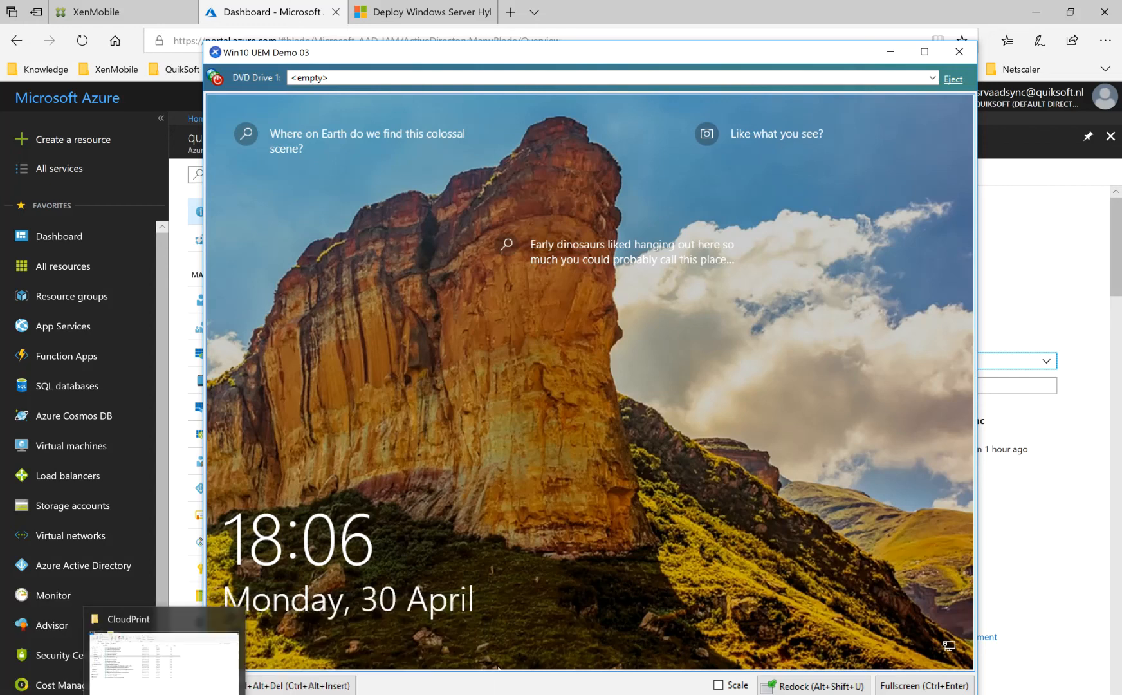
{"action": "left_click", "coordinate": [165, 694]}
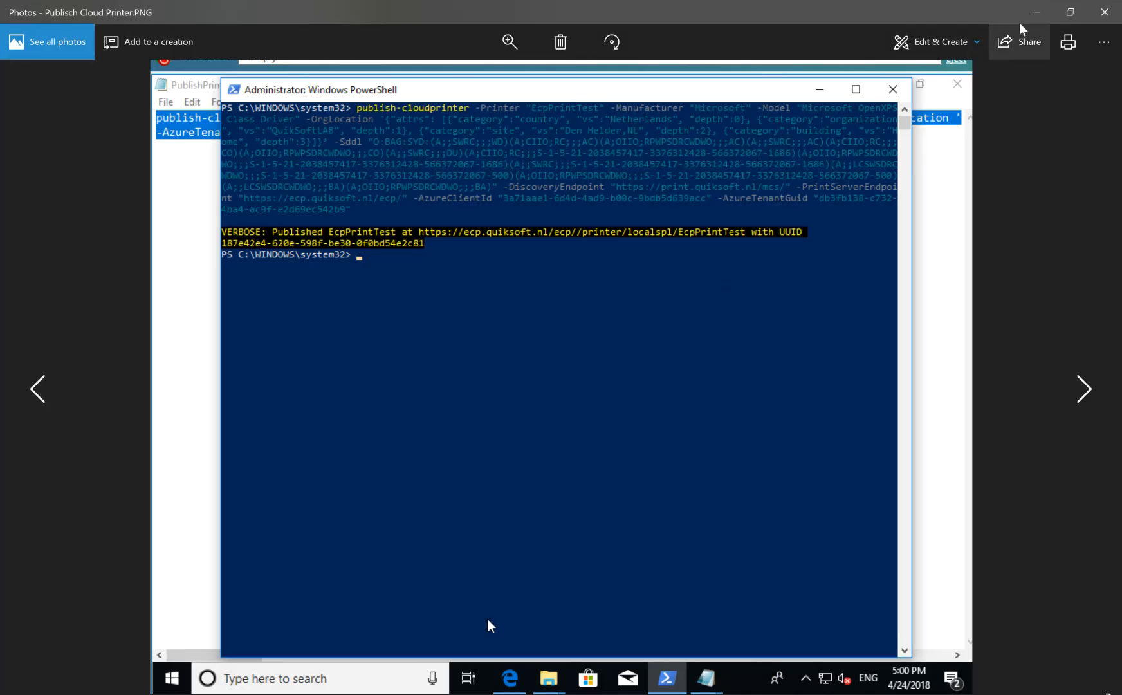
{"action": "left_click", "coordinate": [1036, 12]}
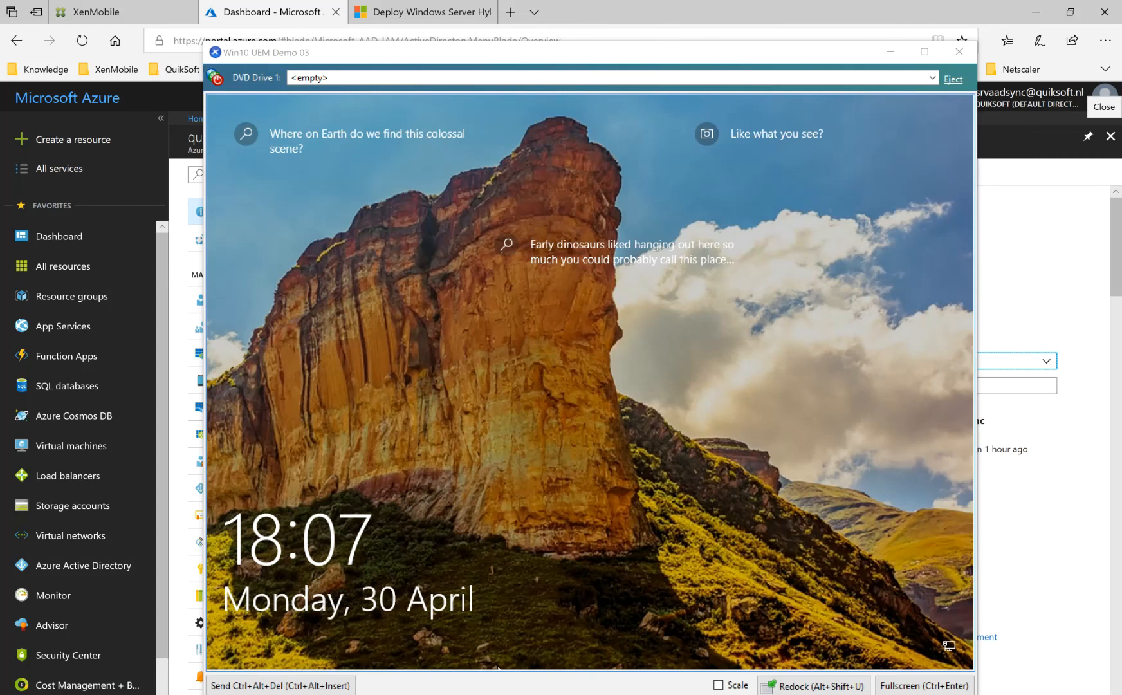
Review Step 5 of the Hybrid Cloud Print deployment guide, highlighting the find-module and install-module commands and the OrgLocation JSON example.
{"action": "left_click", "coordinate": [399, 14]}
{"action": "left_click_drag", "start_coordinate": [1118, 312], "coordinate": [1096, 563]}
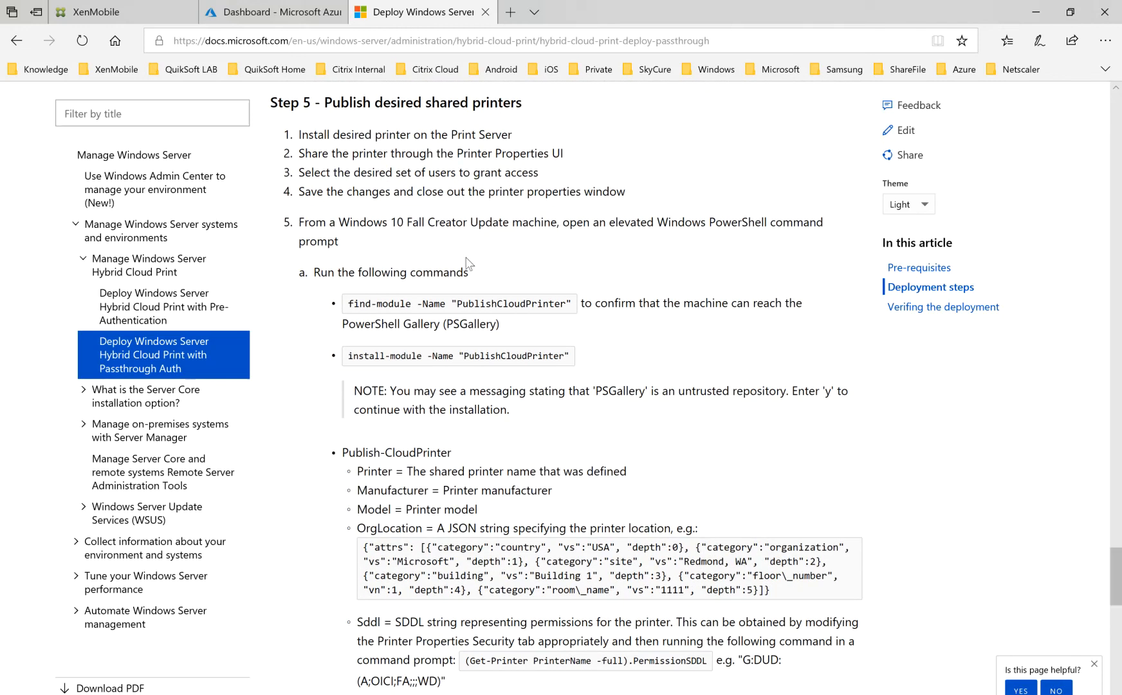
{"action": "left_click_drag", "start_coordinate": [348, 303], "coordinate": [566, 310]}
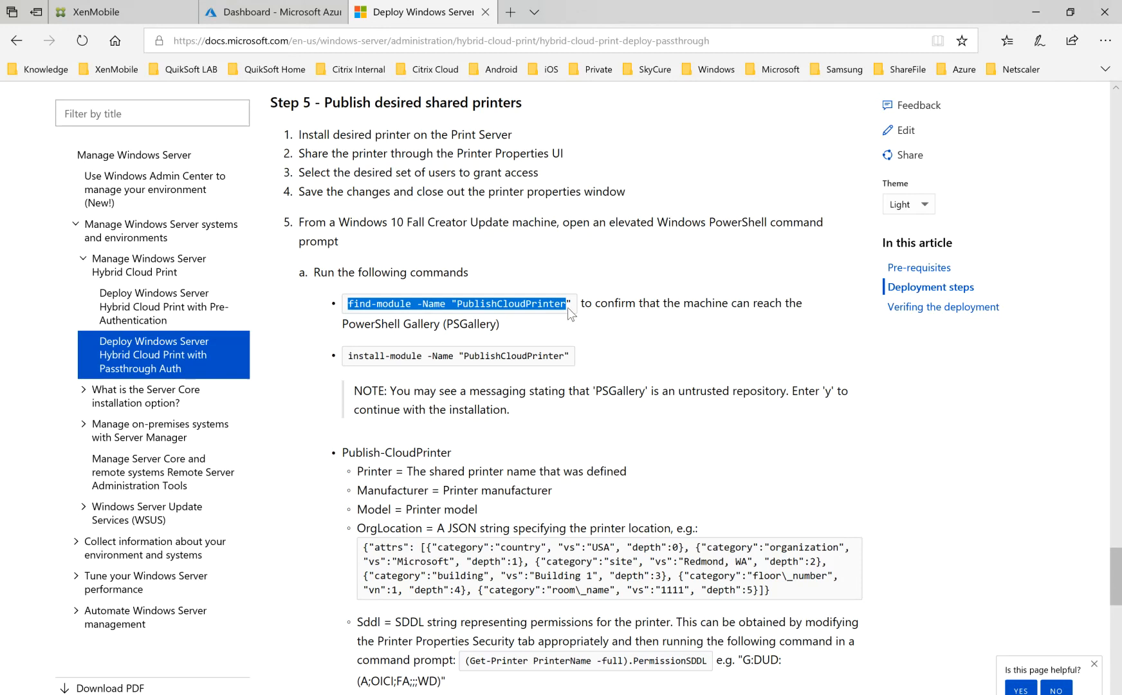
{"action": "left_click_drag", "start_coordinate": [351, 357], "coordinate": [529, 355]}
{"action": "left_click", "coordinate": [540, 437]}
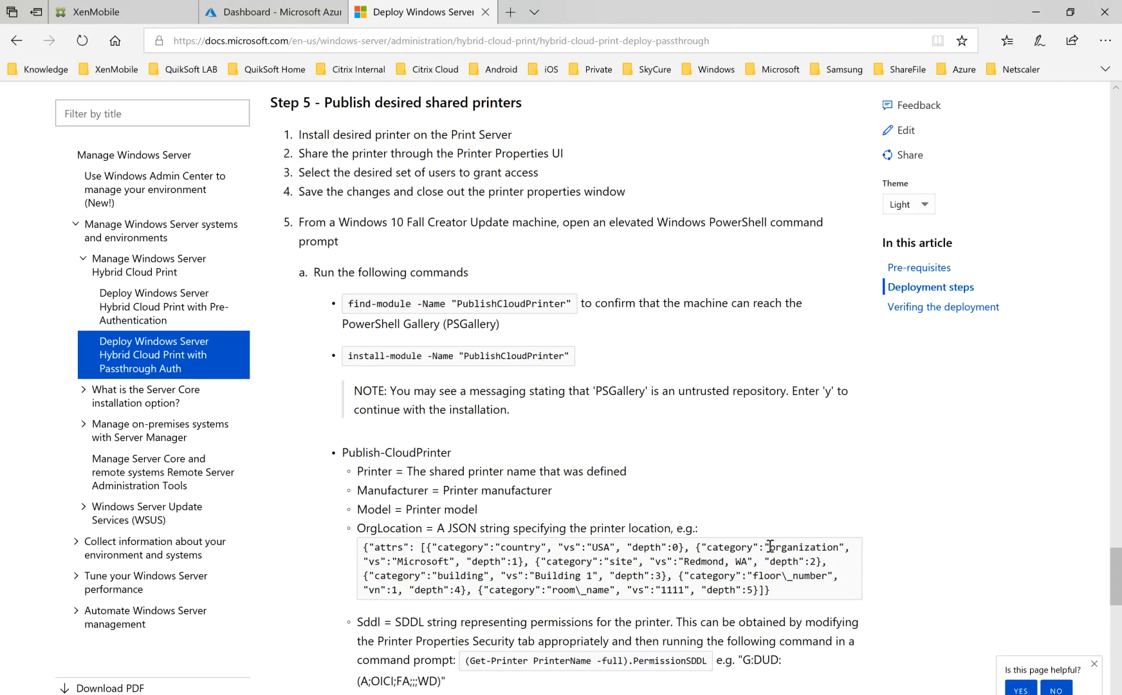
{"action": "left_click_drag", "start_coordinate": [1114, 565], "coordinate": [1115, 588]}
{"action": "left_click_drag", "start_coordinate": [787, 383], "coordinate": [329, 341]}
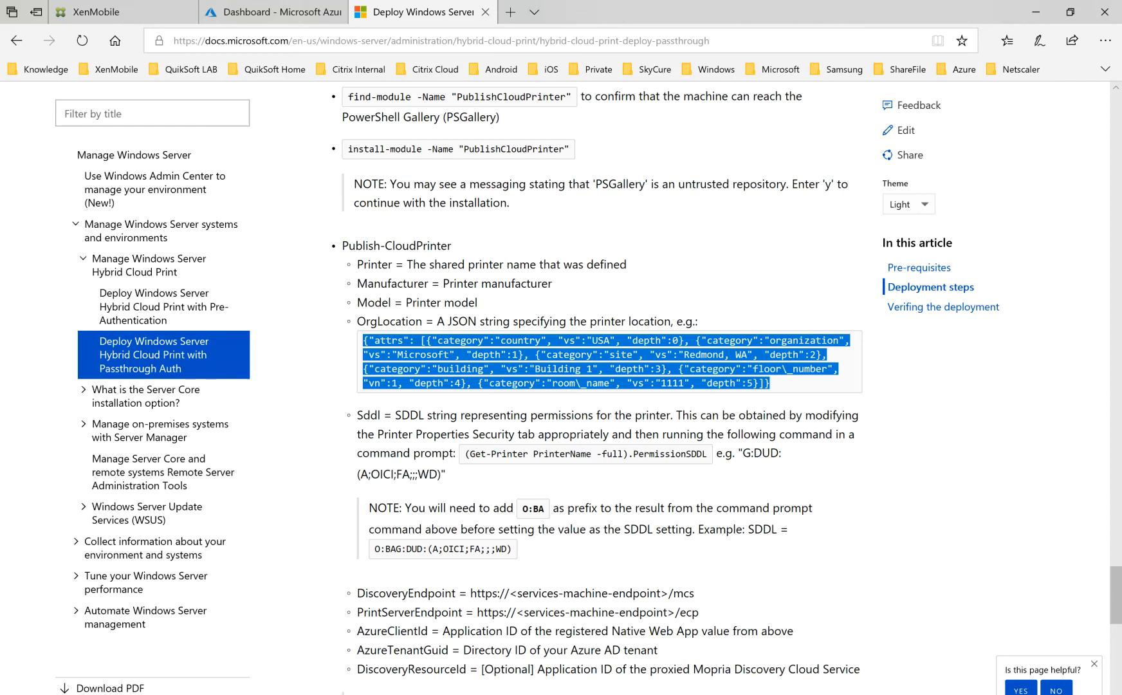
Switch to cloudpinrt.xml in Notepad++ and highlight the Get-Printer PermissionSDDL command and its result block.
{"action": "mouse_move", "coordinate": [532, 694]}
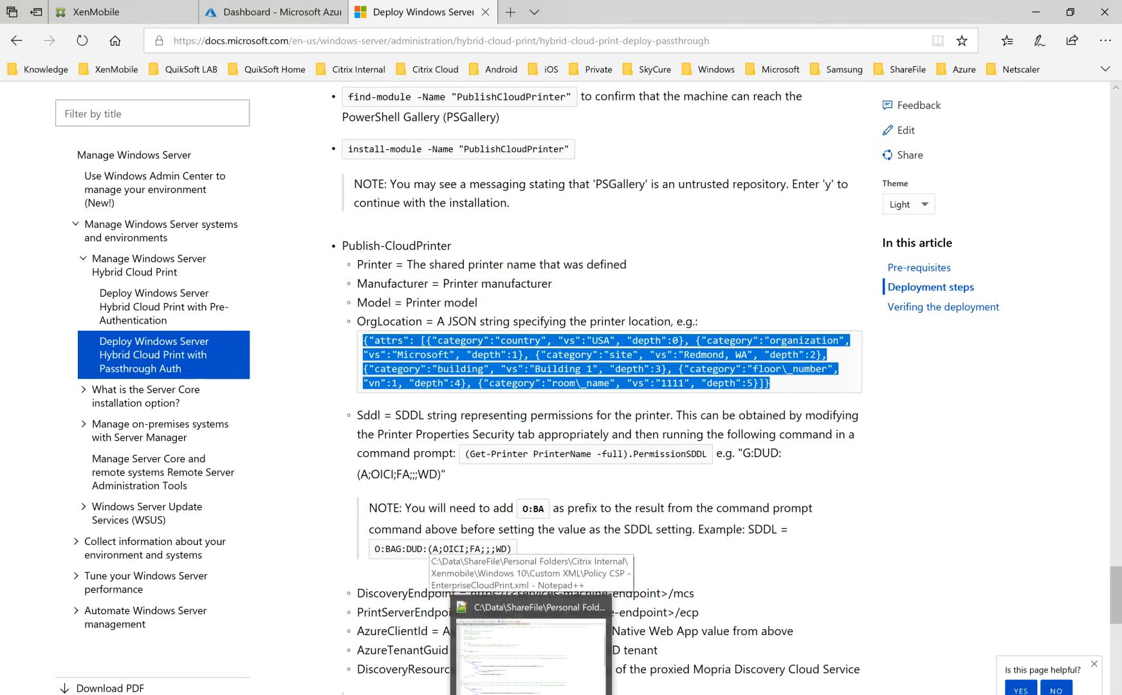
{"action": "left_click", "coordinate": [531, 694]}
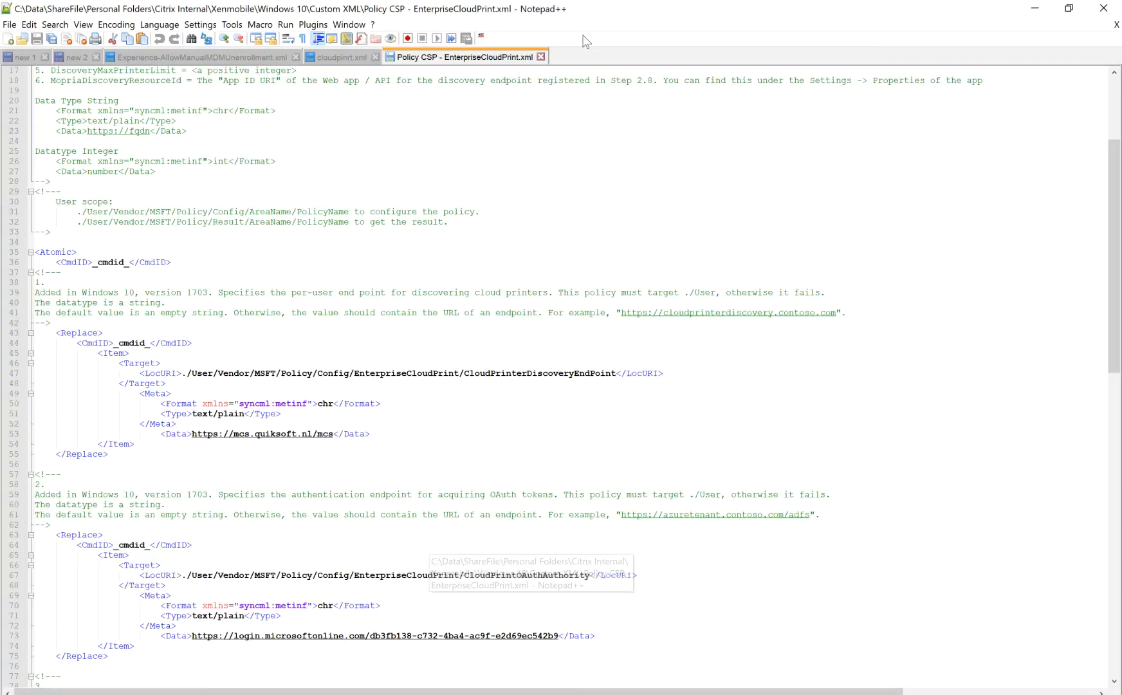
{"action": "left_click", "coordinate": [332, 58]}
{"action": "left_click_drag", "start_coordinate": [328, 692], "coordinate": [3, 692]}
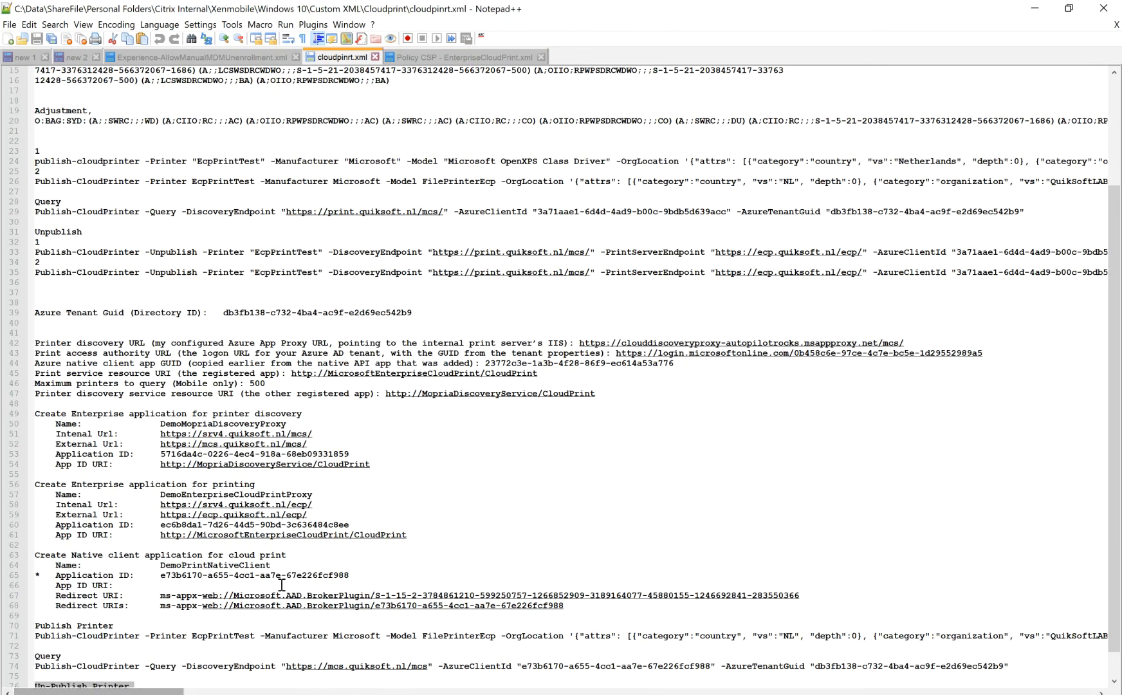
{"action": "left_click_drag", "start_coordinate": [1105, 264], "coordinate": [1100, 119]}
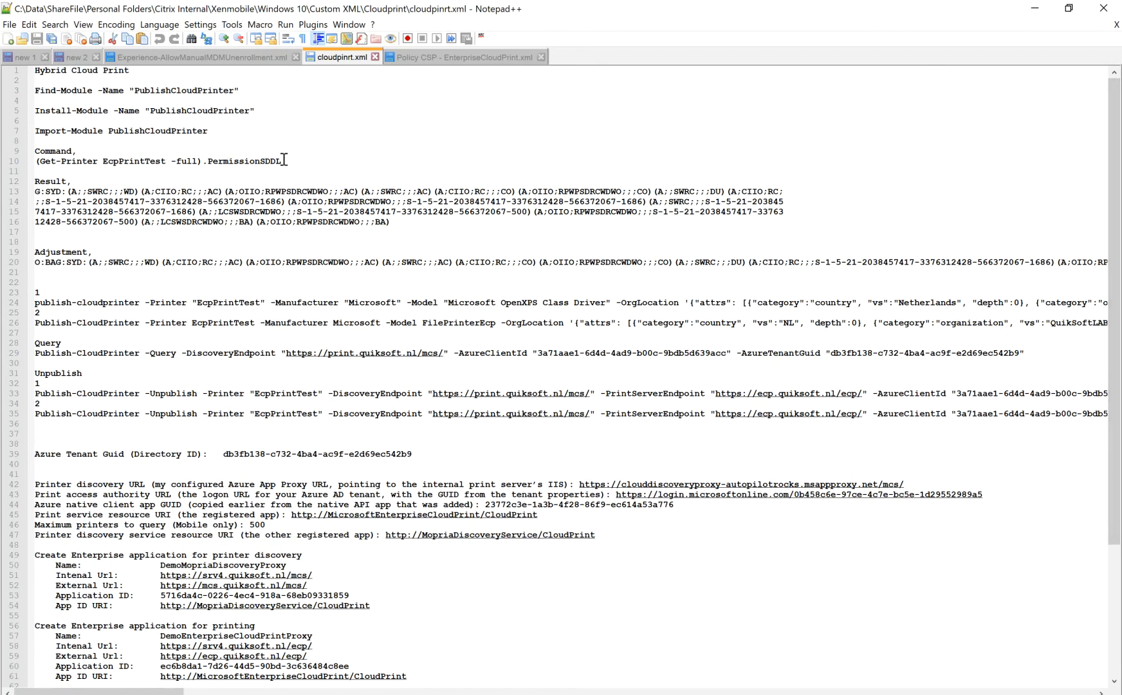
{"action": "mouse_move", "coordinate": [305, 152]}
{"action": "left_mouse_down"}
{"action": "mouse_move", "coordinate": [29, 161]}
{"action": "mouse_move", "coordinate": [298, 161]}
{"action": "left_mouse_up"}
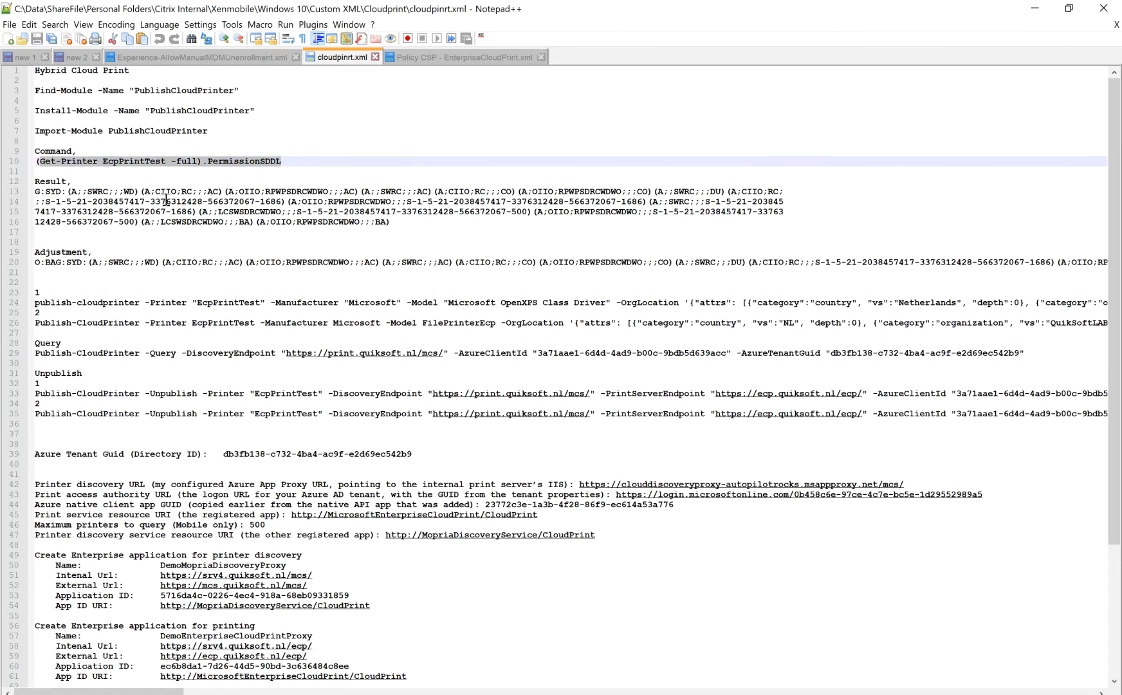
{"action": "left_click", "coordinate": [71, 191]}
{"action": "left_click_drag", "start_coordinate": [424, 226], "coordinate": [5, 181]}
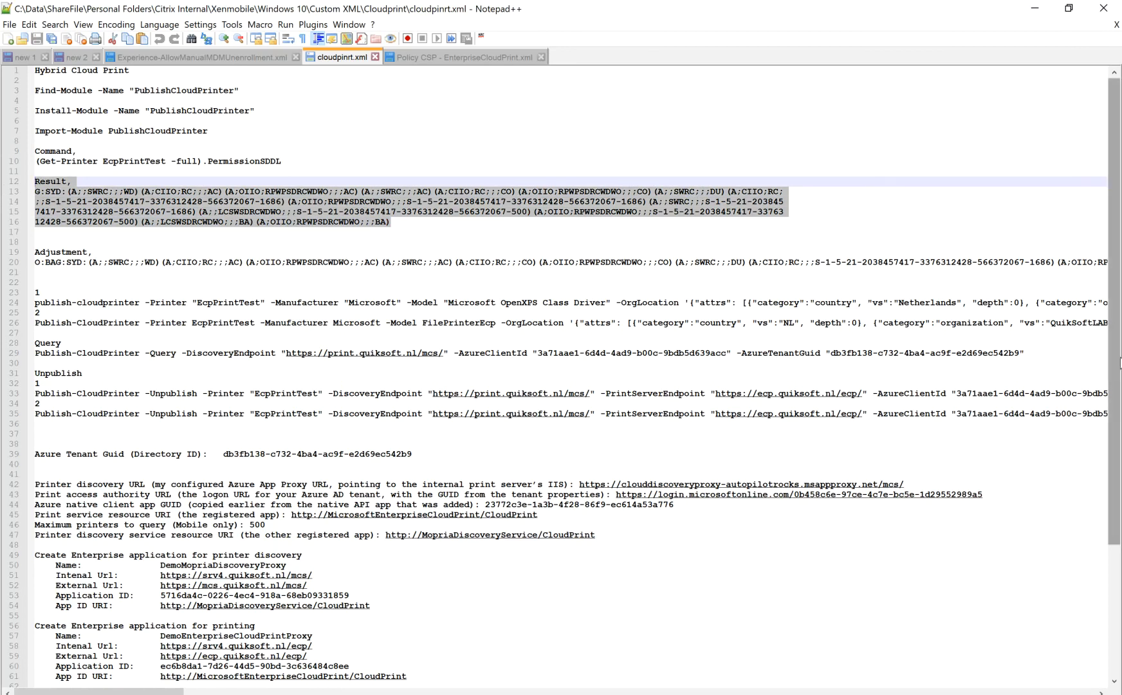
Highlight the O:B characters at the start of the Sddl value in the Publish Printer command on line 71.
{"action": "left_click_drag", "start_coordinate": [1118, 322], "coordinate": [1118, 450]}
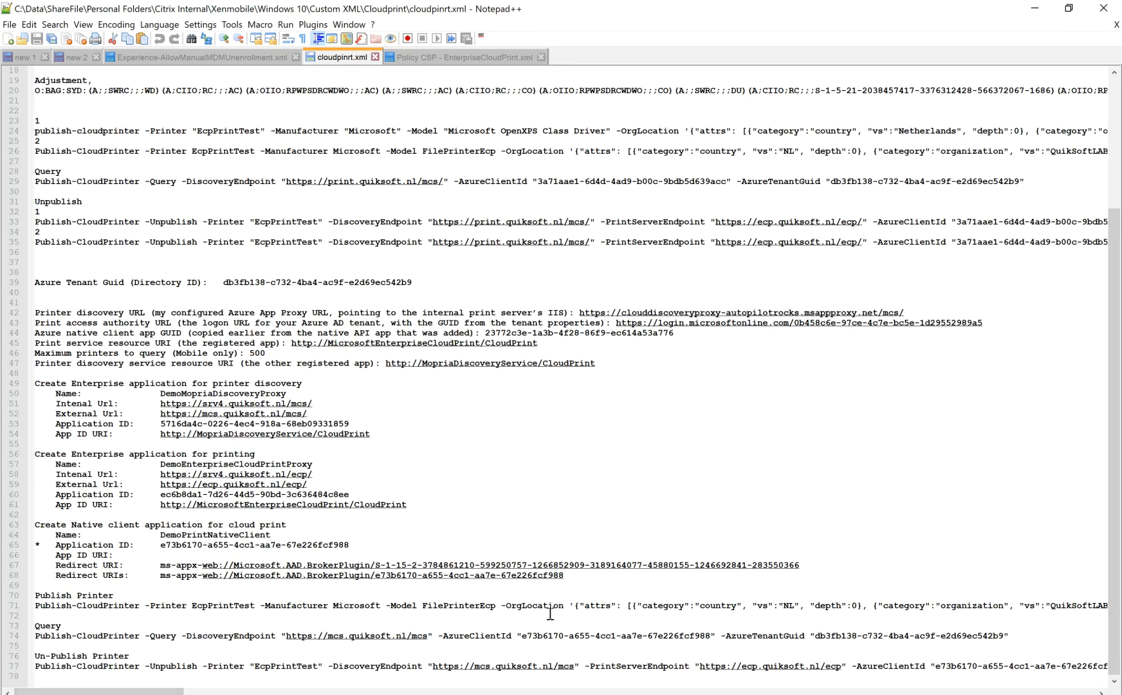
{"action": "left_click_drag", "start_coordinate": [162, 692], "coordinate": [332, 692]}
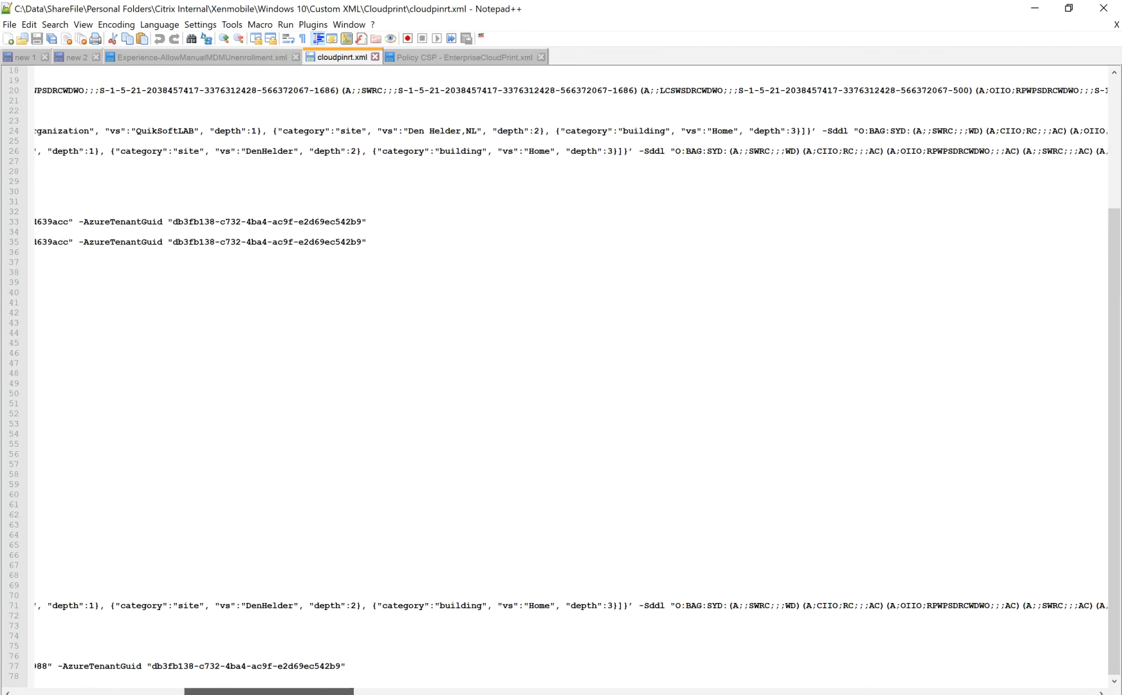
{"action": "left_click_drag", "start_coordinate": [693, 606], "coordinate": [678, 605]}
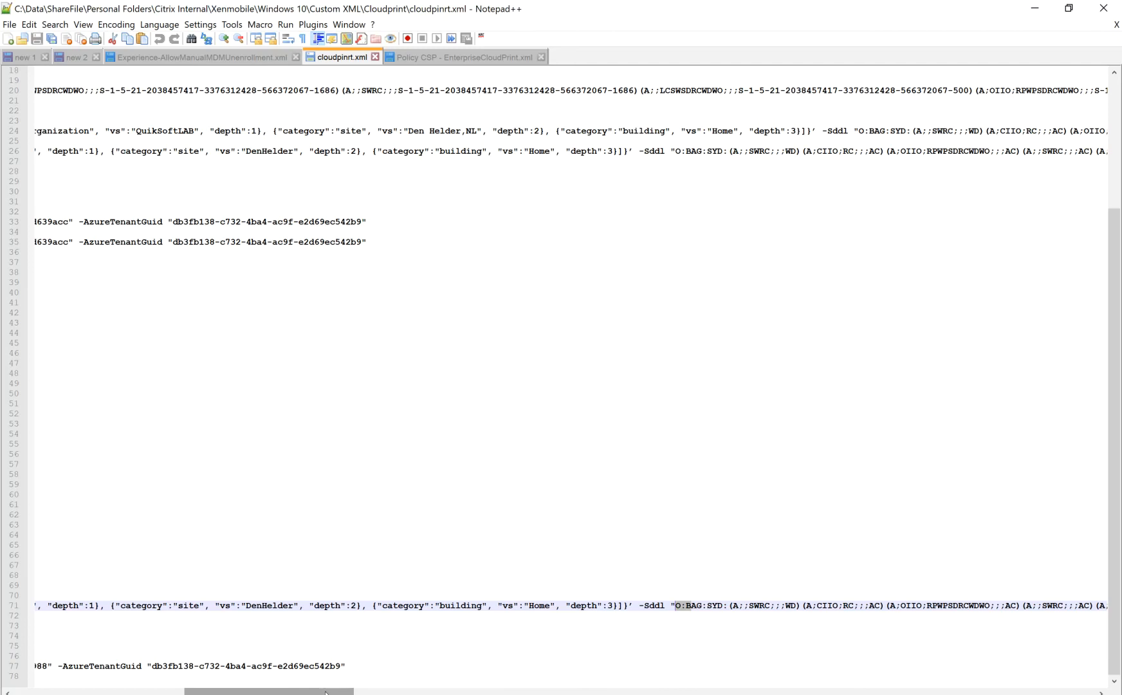
{"action": "left_click_drag", "start_coordinate": [309, 690], "coordinate": [110, 683]}
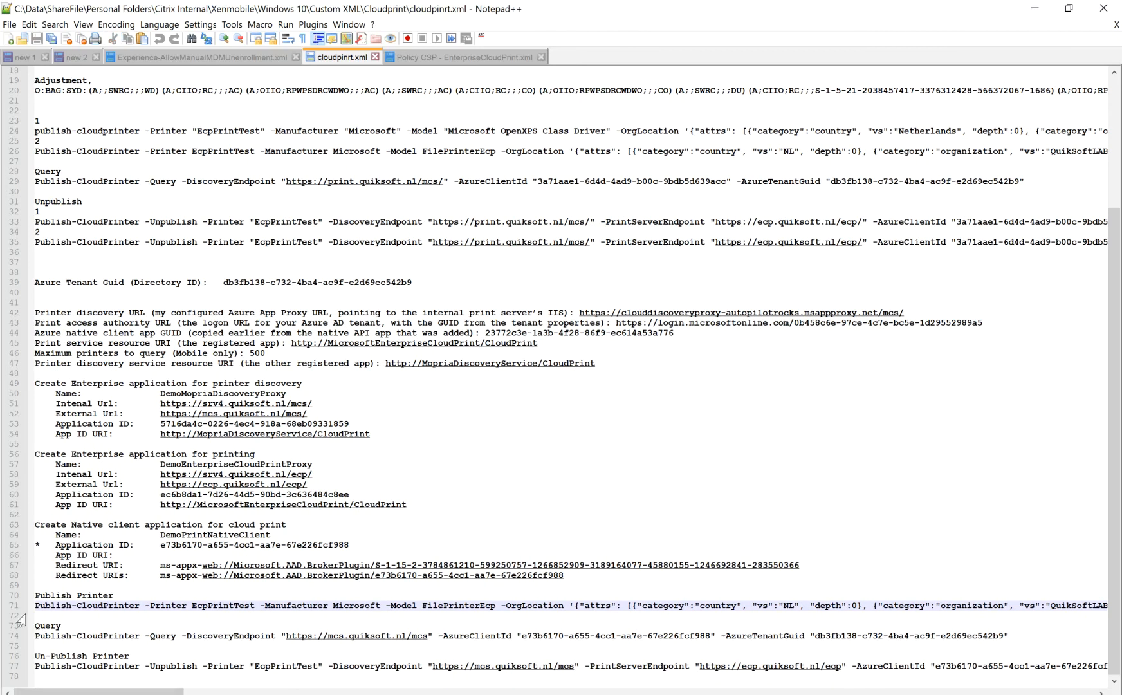
Highlight the printer name EcpPrintTest, manufacturer Microsoft and model FilePrinterEcp in the Publish-CloudPrinter command on line 71.
{"action": "left_click_drag", "start_coordinate": [36, 606], "coordinate": [364, 607]}
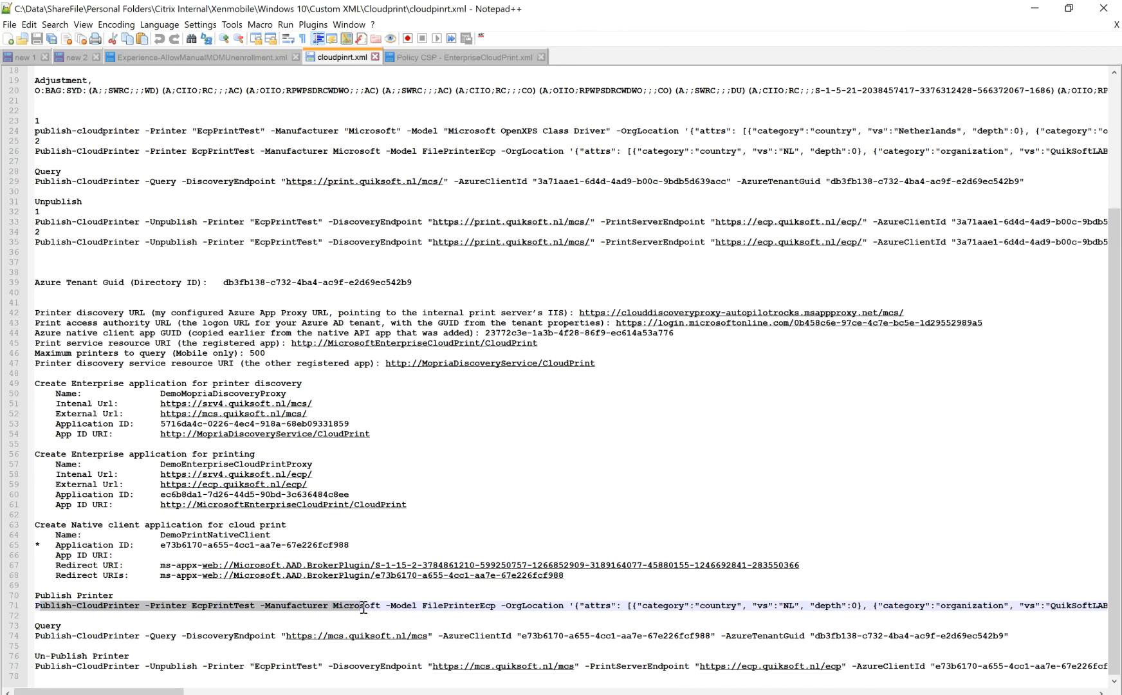
{"action": "double_click", "coordinate": [218, 607]}
{"action": "double_click", "coordinate": [353, 608]}
{"action": "double_click", "coordinate": [470, 608]}
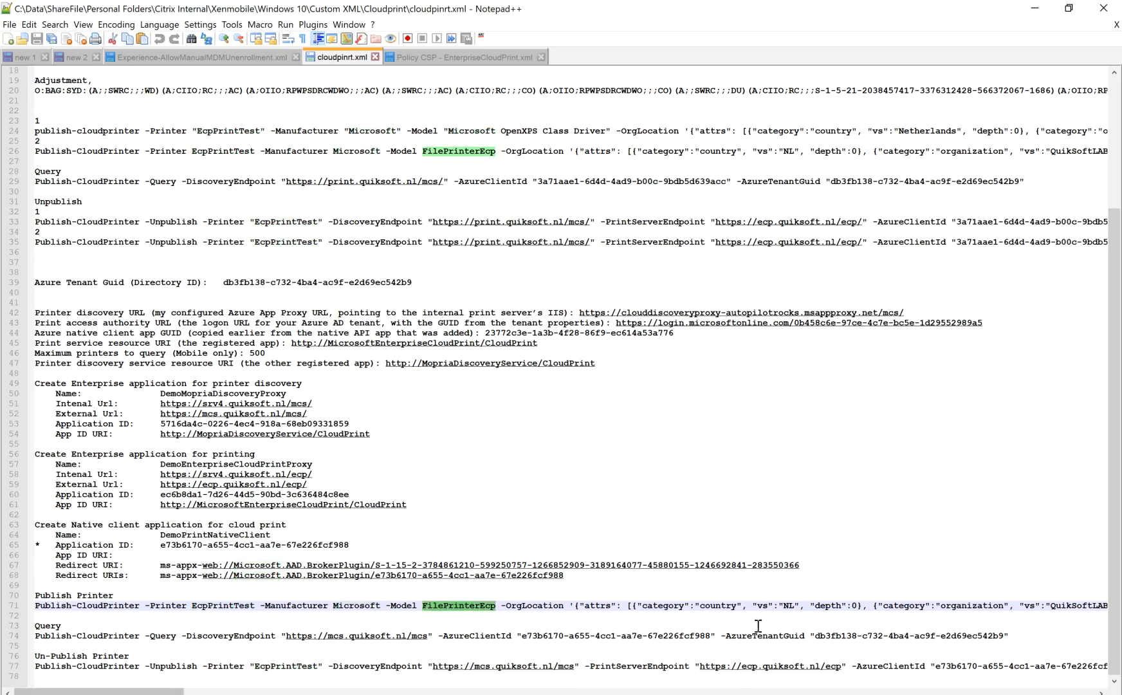
Go through the OrgLocation values on line 71, pointing out country NL, organization QuikSoftLAB and site DenHelder.
{"action": "double_click", "coordinate": [714, 607]}
{"action": "double_click", "coordinate": [789, 608]}
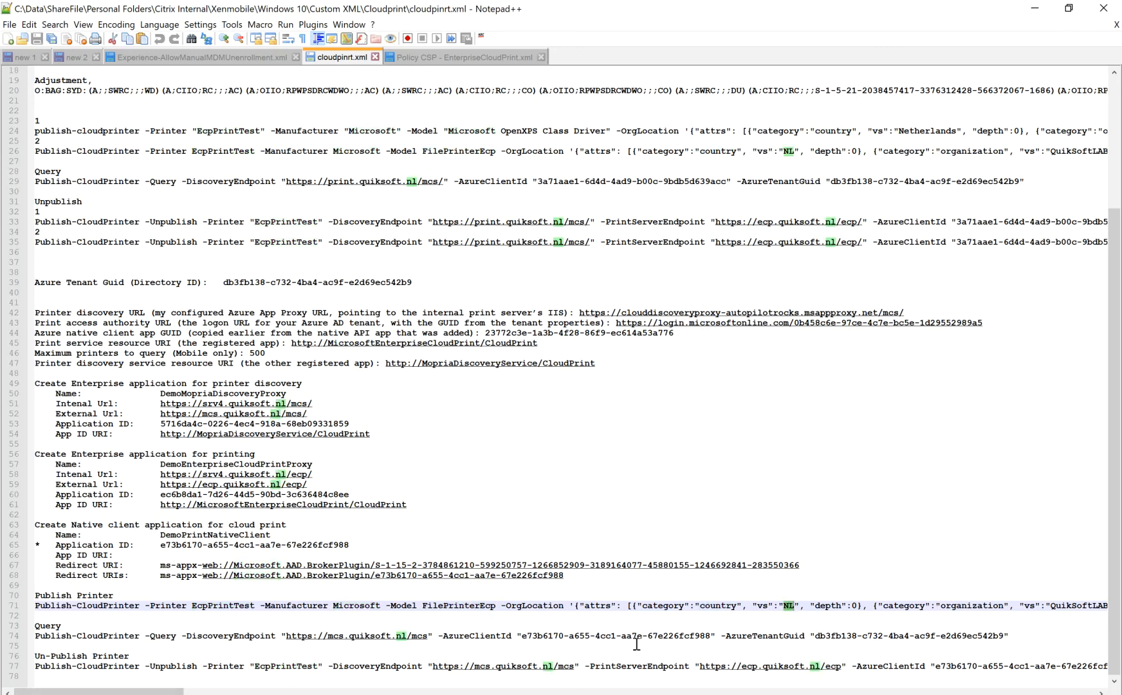
{"action": "left_click_drag", "start_coordinate": [122, 691], "coordinate": [164, 691]}
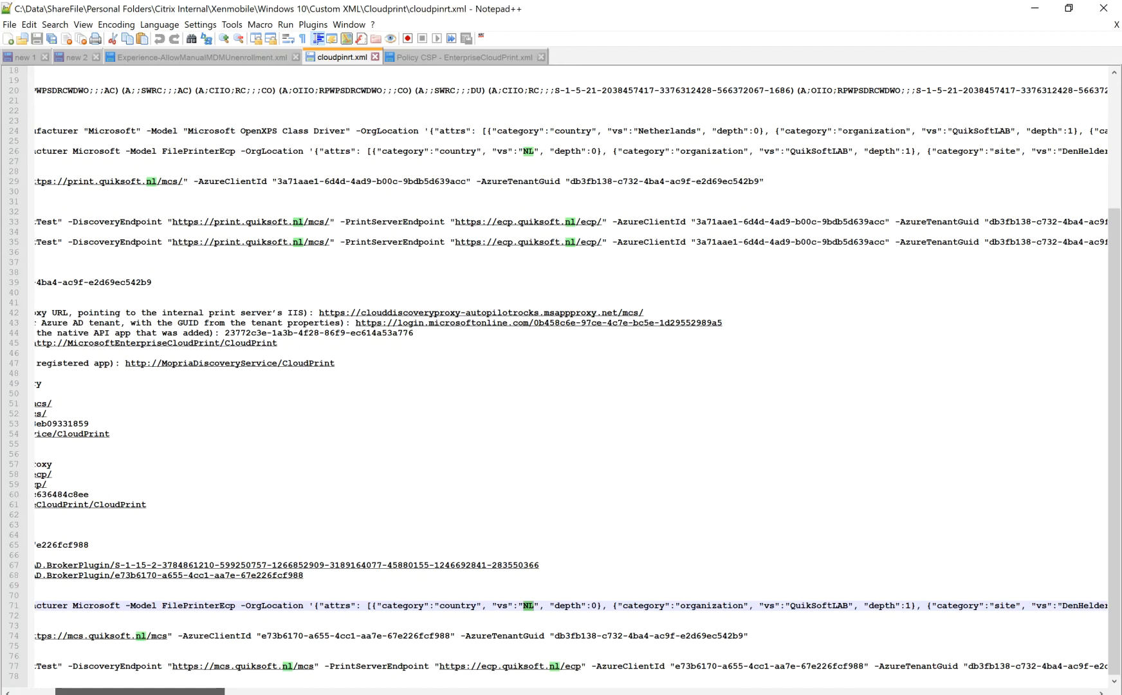
{"action": "left_click", "coordinate": [818, 605]}
{"action": "double_click", "coordinate": [817, 604]}
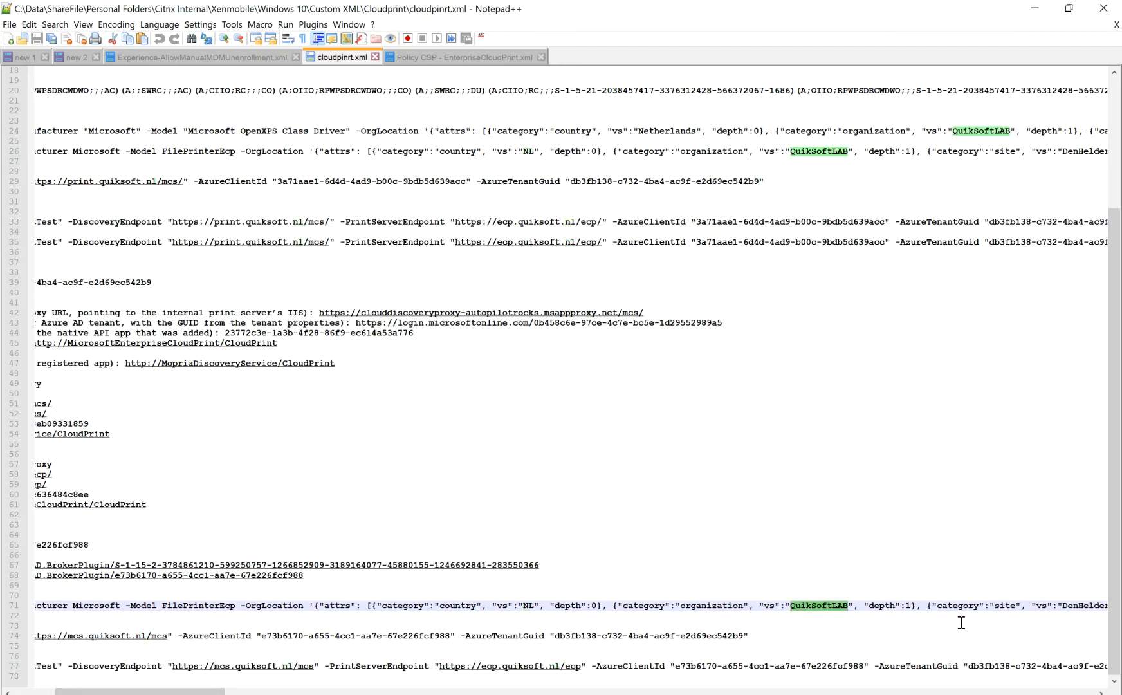
{"action": "double_click", "coordinate": [1005, 605]}
{"action": "left_click", "coordinate": [1081, 605]}
{"action": "left_click_drag", "start_coordinate": [168, 691], "coordinate": [201, 691]}
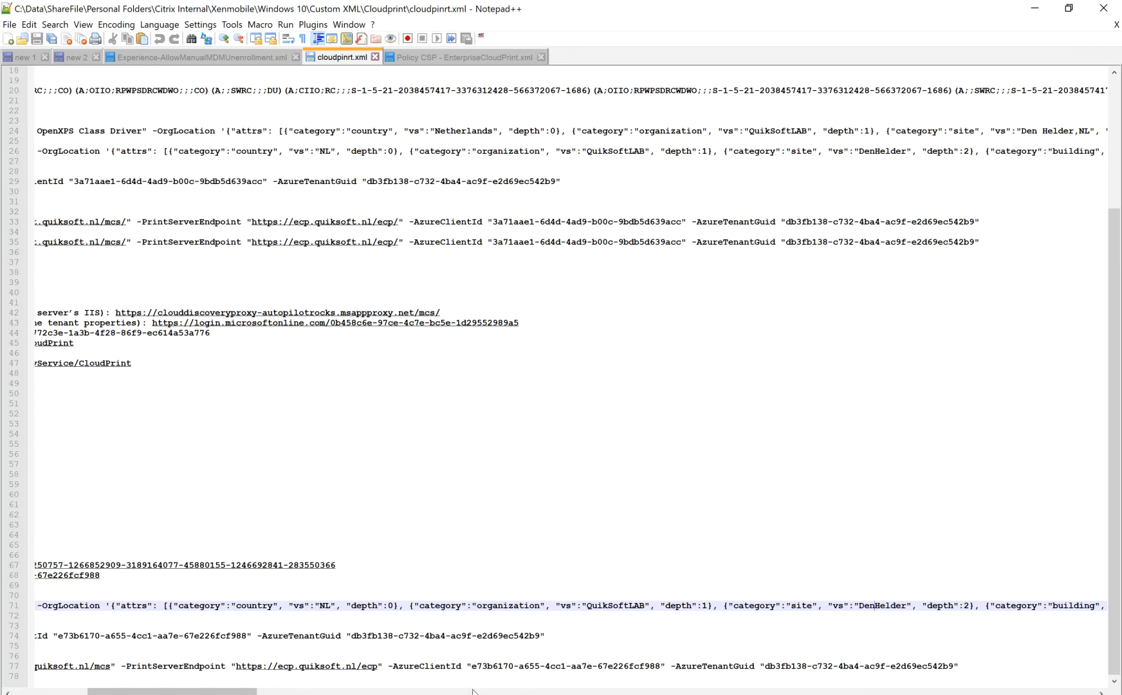
Review the DiscoveryEndpoint and PrintServerEndpoint parameters on line 71 and highlight the AzureClientId value.
{"action": "left_click_drag", "start_coordinate": [240, 693], "coordinate": [788, 693]}
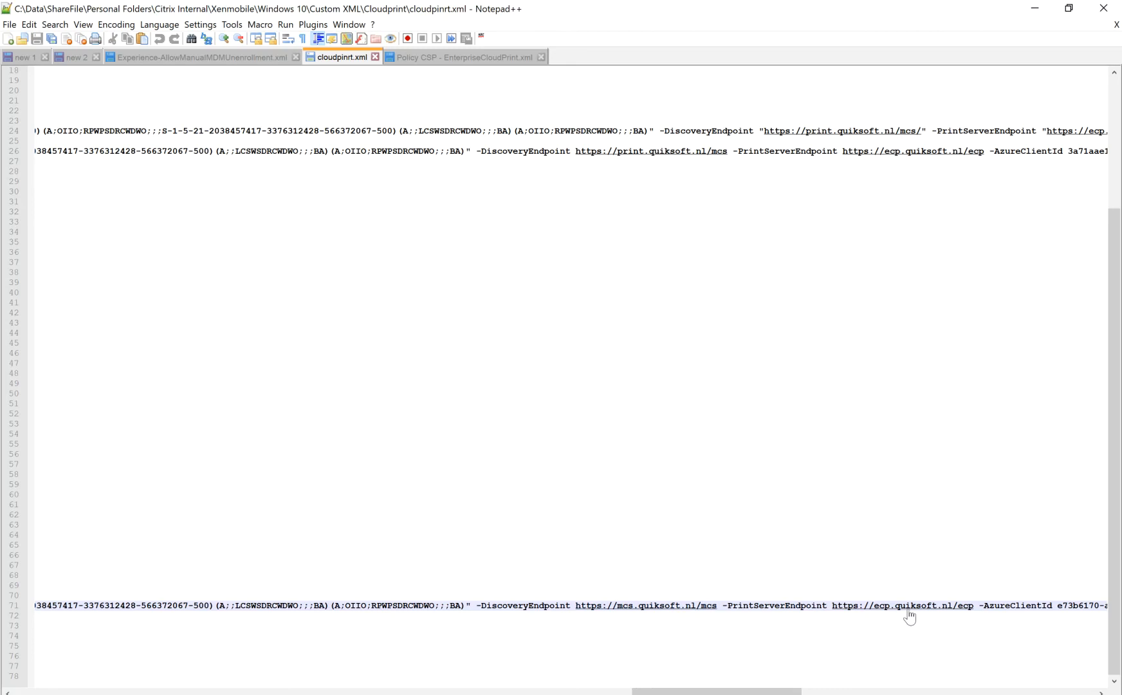
{"action": "left_click_drag", "start_coordinate": [766, 692], "coordinate": [860, 693]}
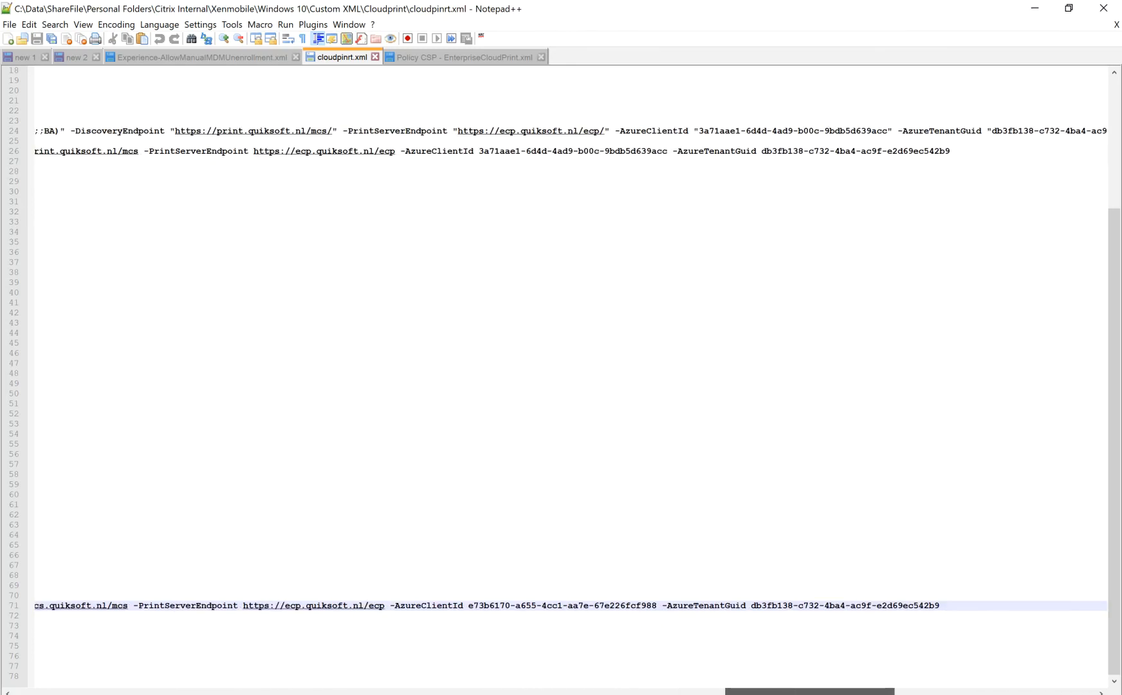
{"action": "left_click_drag", "start_coordinate": [657, 605], "coordinate": [468, 605]}
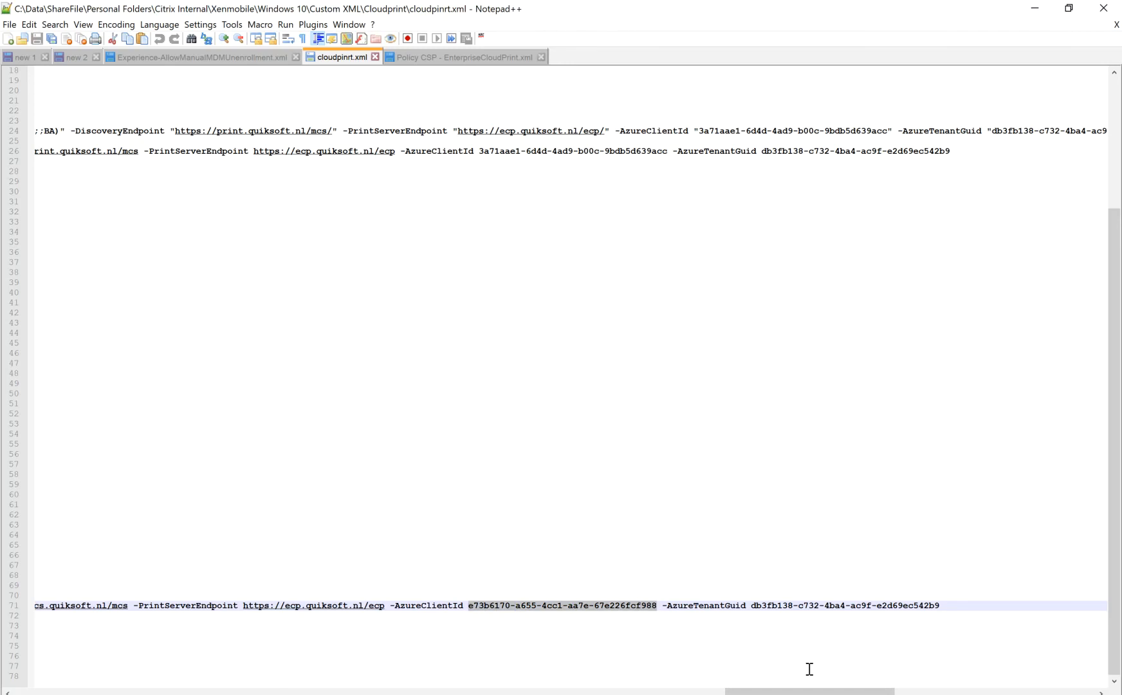
{"action": "left_click_drag", "start_coordinate": [820, 692], "coordinate": [148, 693]}
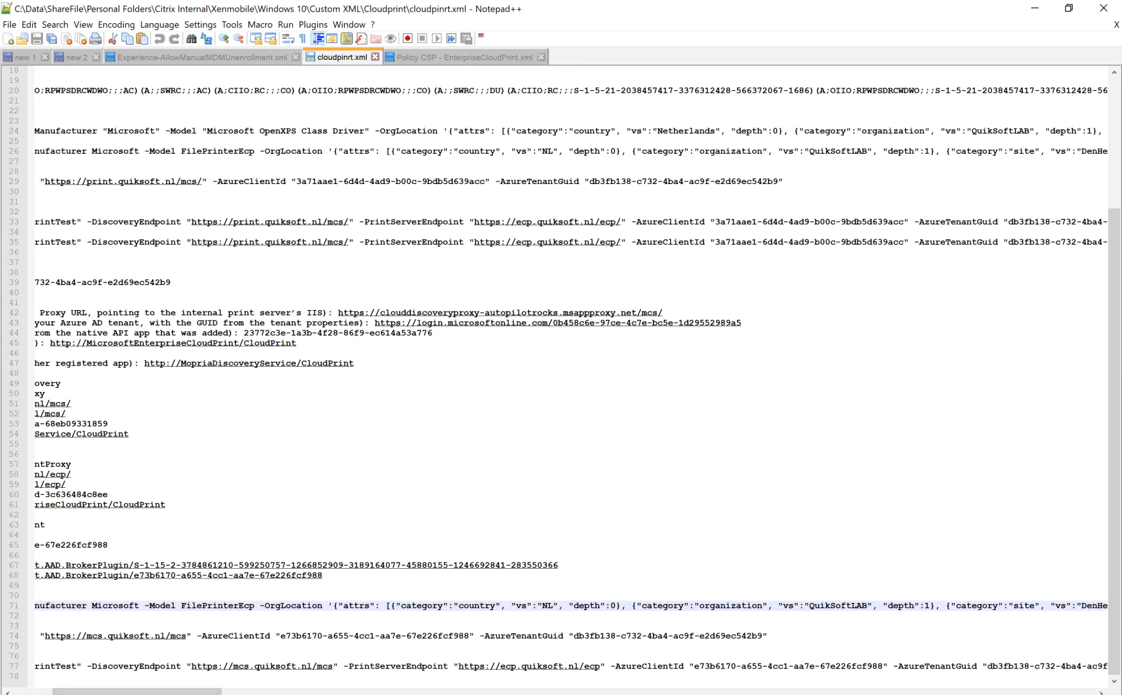
Switch to the srv4.quiksoft.nl console and unlock the server by entering the Administrator account password.
{"action": "key", "text": "alt+Tab"}
{"action": "key", "text": "alt+Tab"}
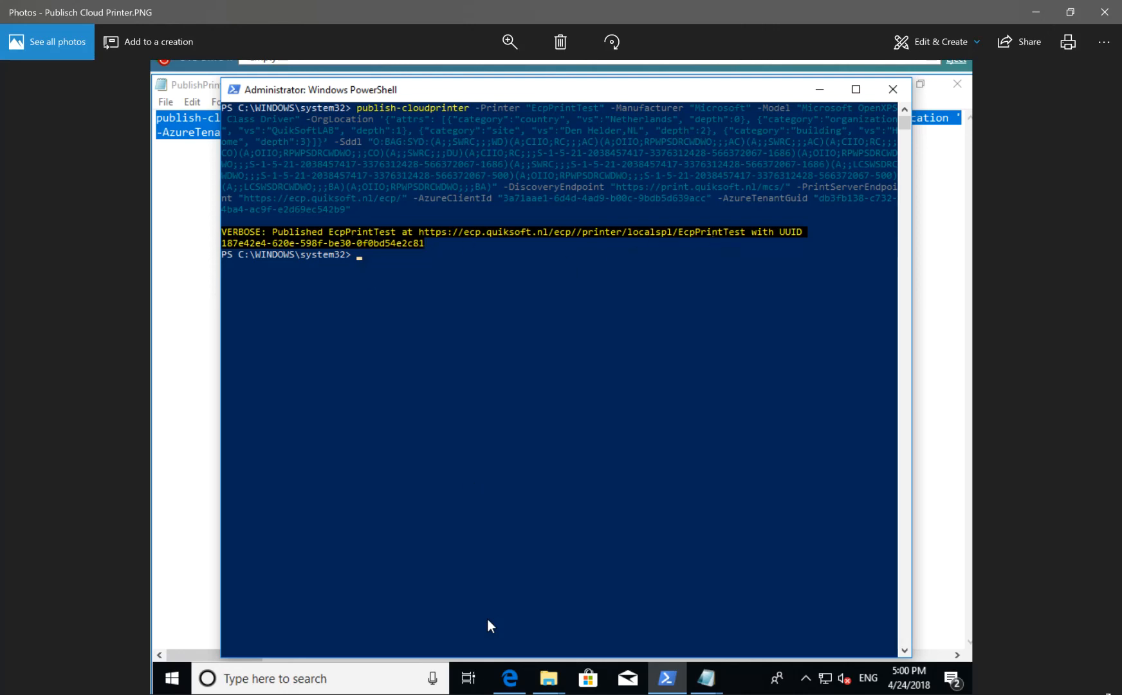
{"action": "mouse_move", "coordinate": [457, 687]}
{"action": "left_click", "coordinate": [599, 665]}
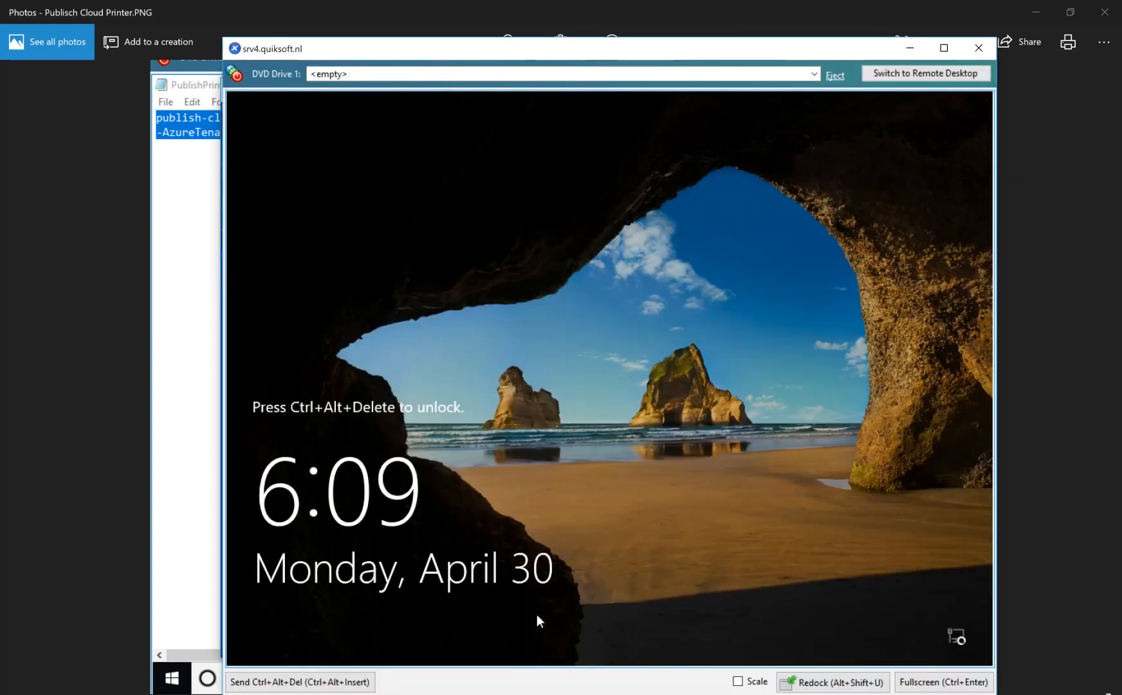
{"action": "left_click", "coordinate": [333, 682]}
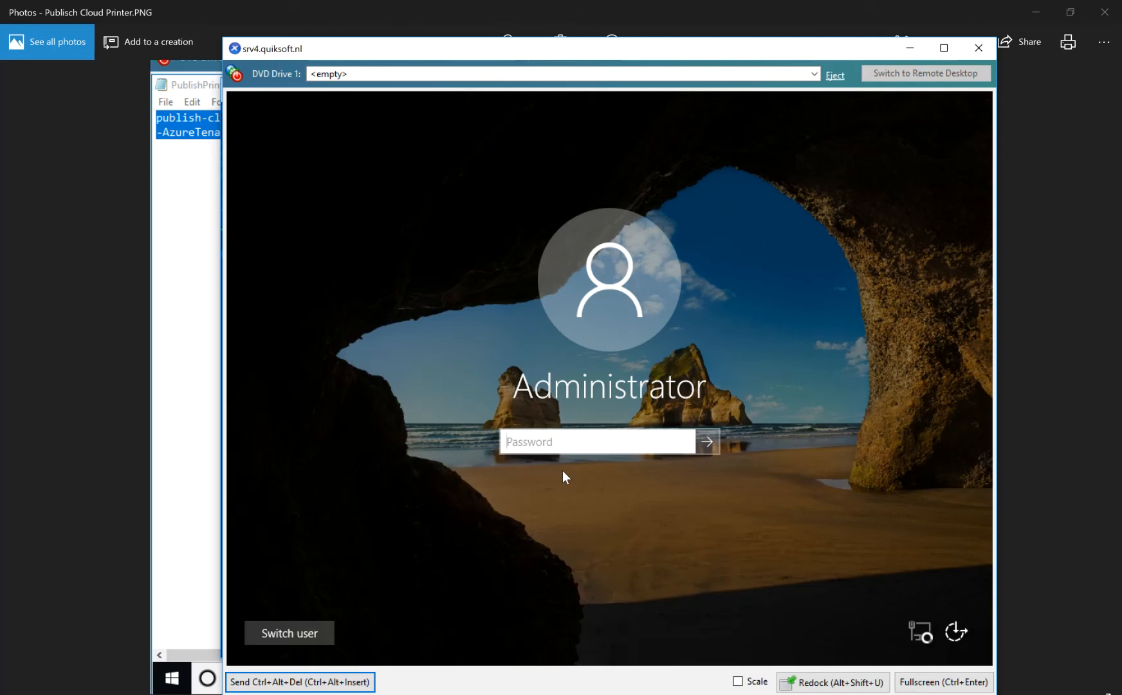
{"action": "left_click", "coordinate": [549, 450]}
{"action": "type", "text": "••••••••••"}
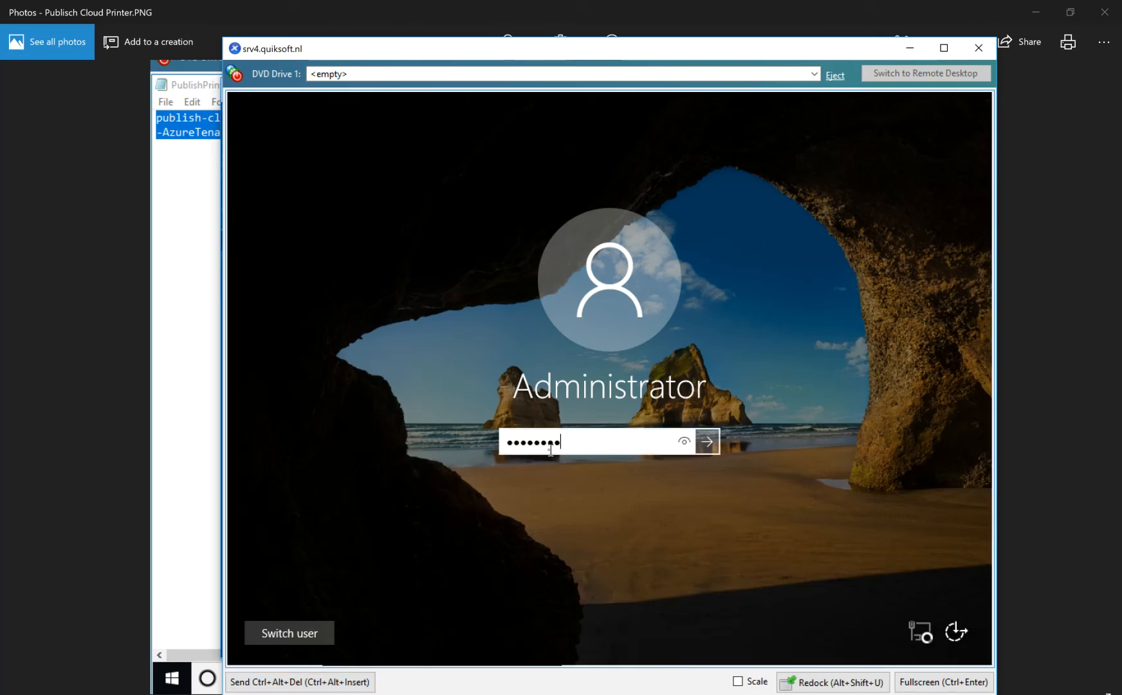
{"action": "key", "text": "Return"}
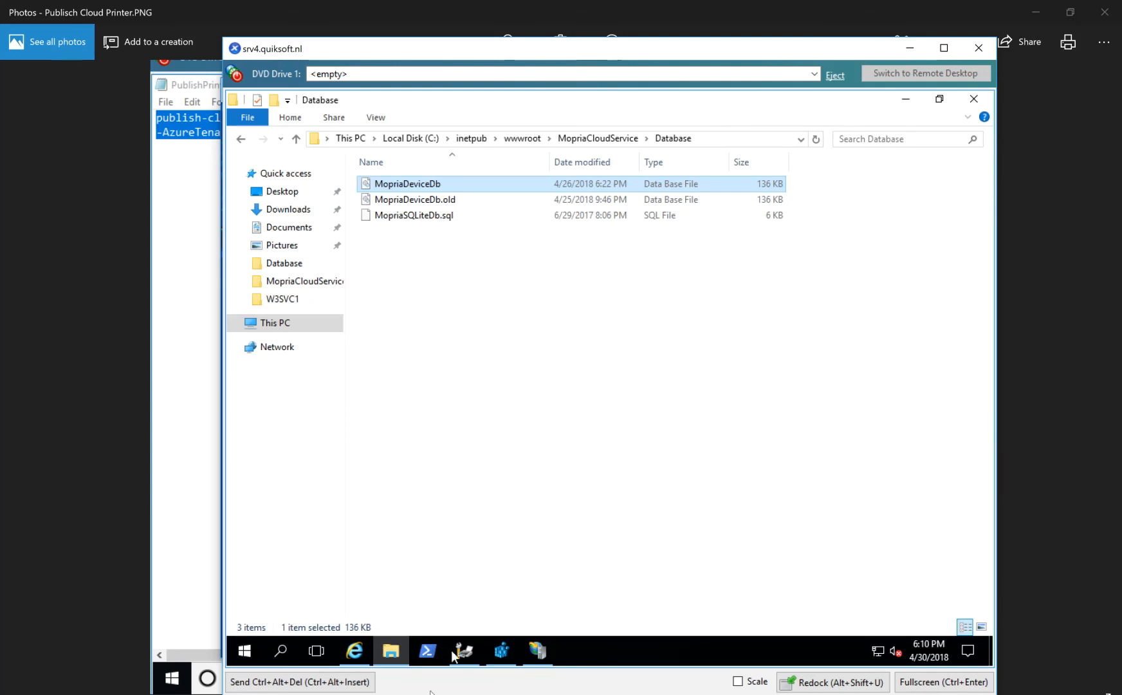
Launch DB Browser for SQLite on the server and open the recent MopriaDeviceDb.db database.
{"action": "left_click", "coordinate": [242, 652]}
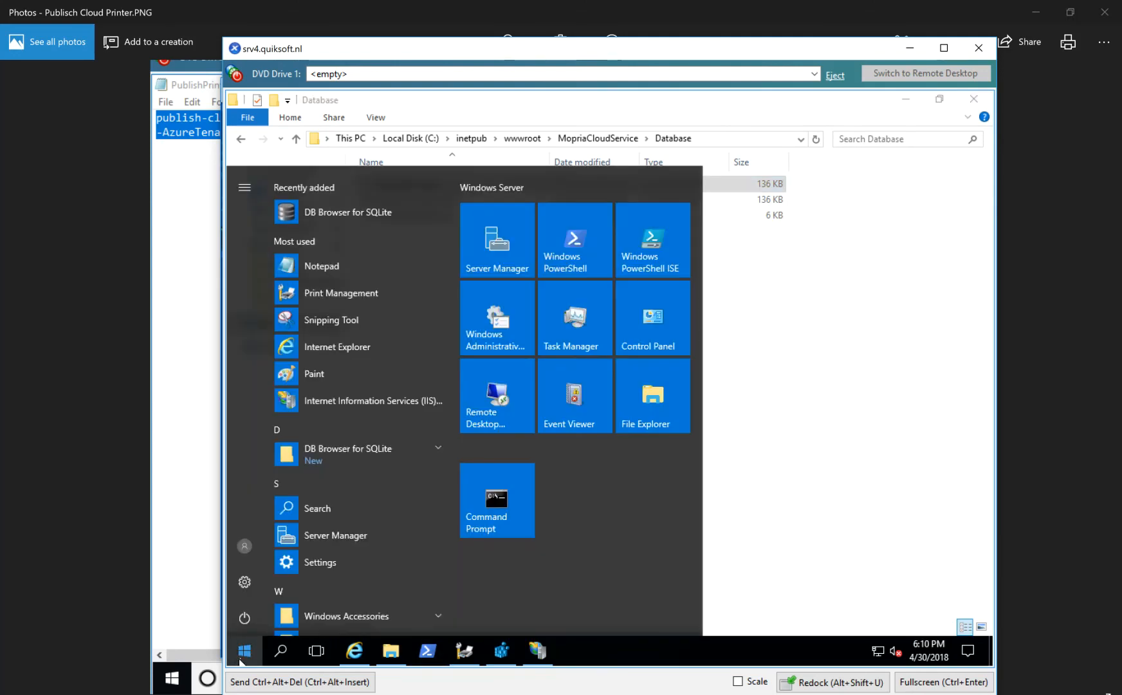
{"action": "left_click", "coordinate": [343, 214]}
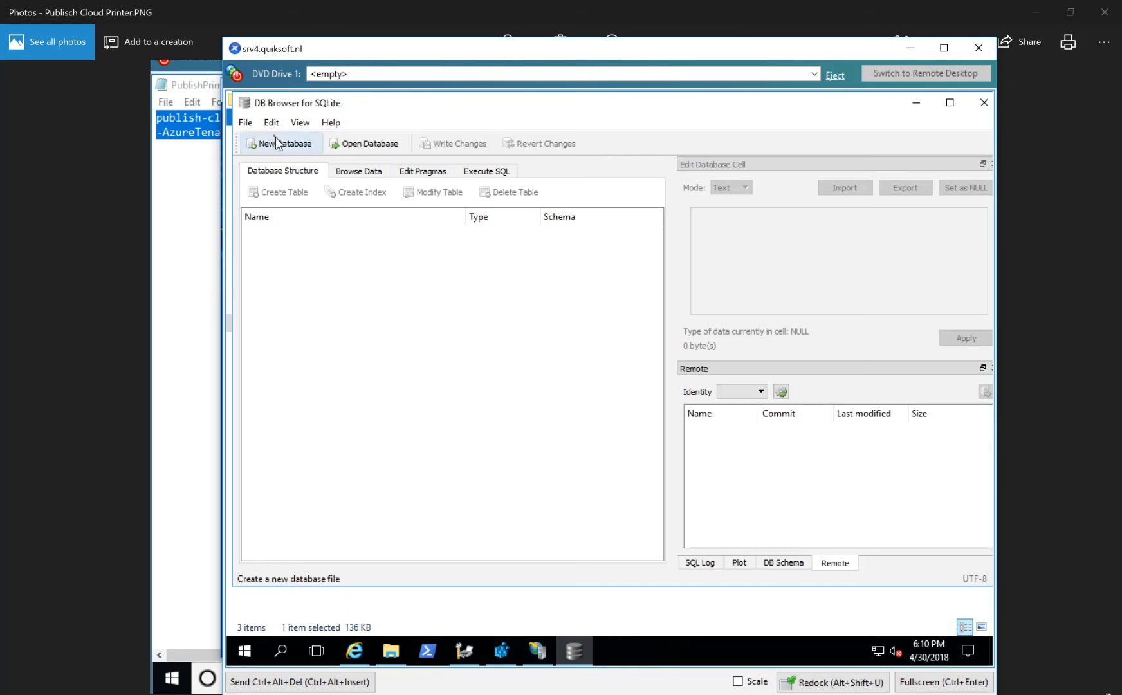
{"action": "left_click", "coordinate": [252, 128]}
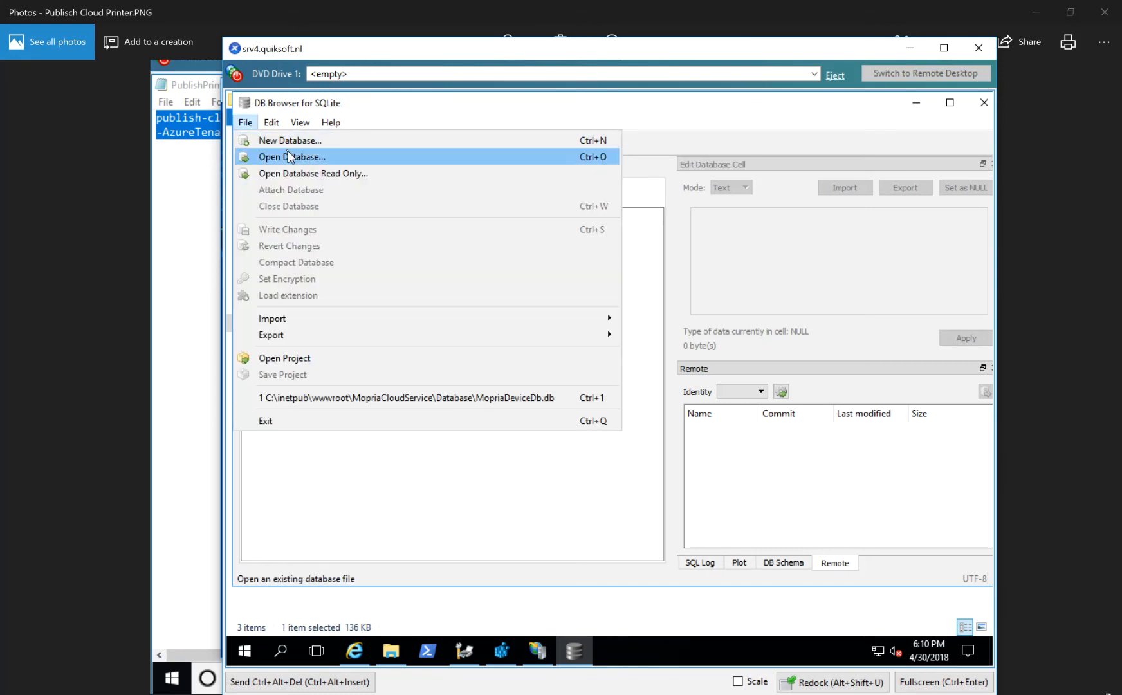
{"action": "left_click", "coordinate": [405, 396]}
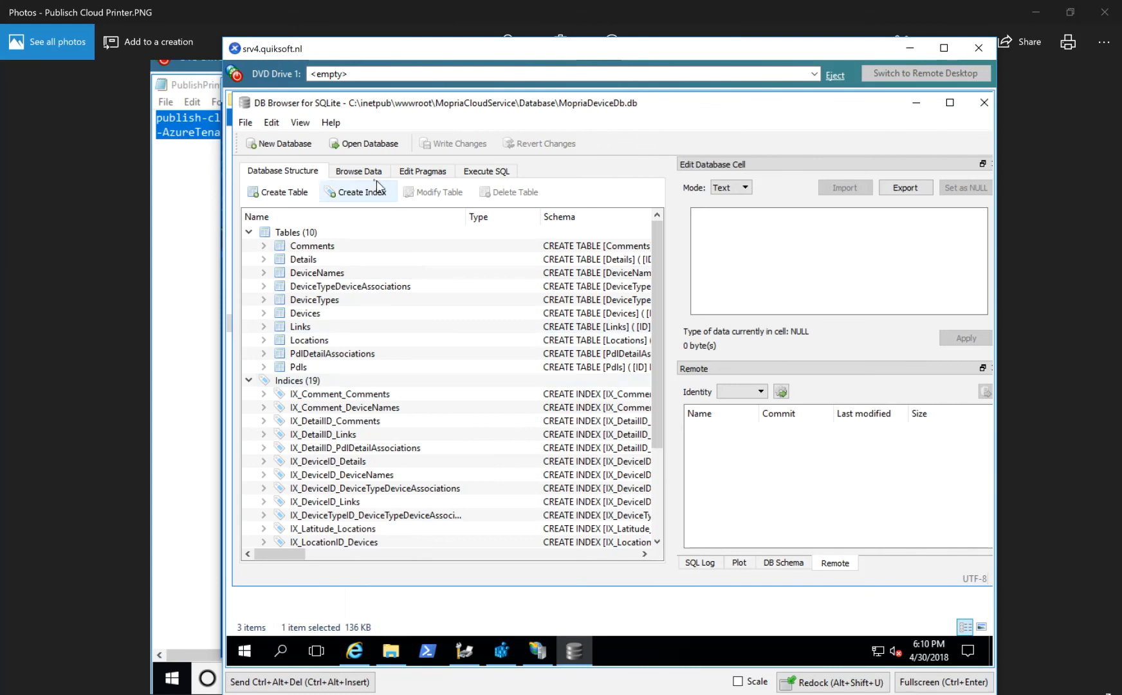
Browse the records of the DeviceNames table for the published printer, and close DB Browser for SQLite.
{"action": "left_click", "coordinate": [359, 171]}
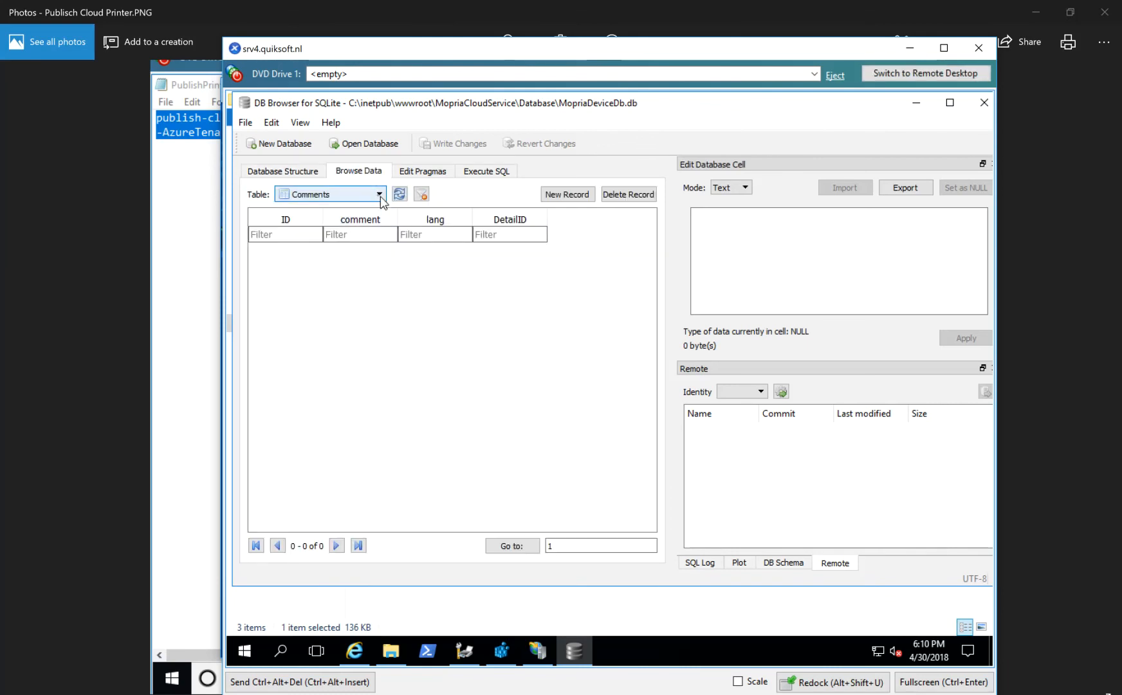
{"action": "left_click", "coordinate": [382, 201]}
{"action": "left_click", "coordinate": [341, 230]}
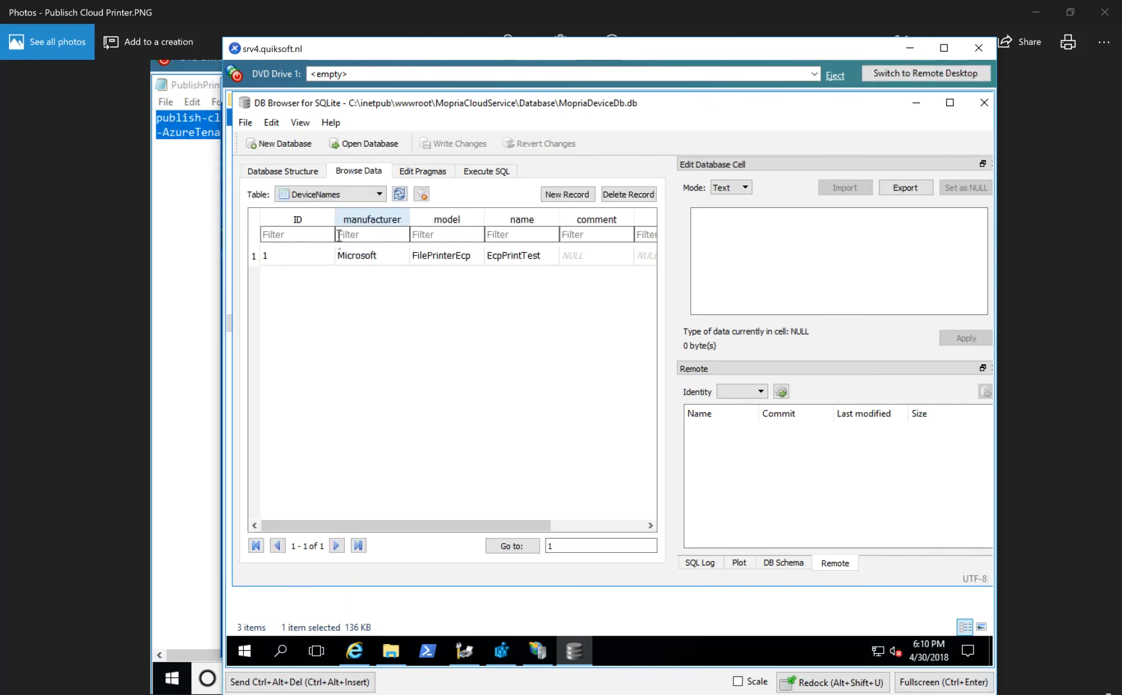
{"action": "left_click_drag", "start_coordinate": [468, 526], "coordinate": [417, 536]}
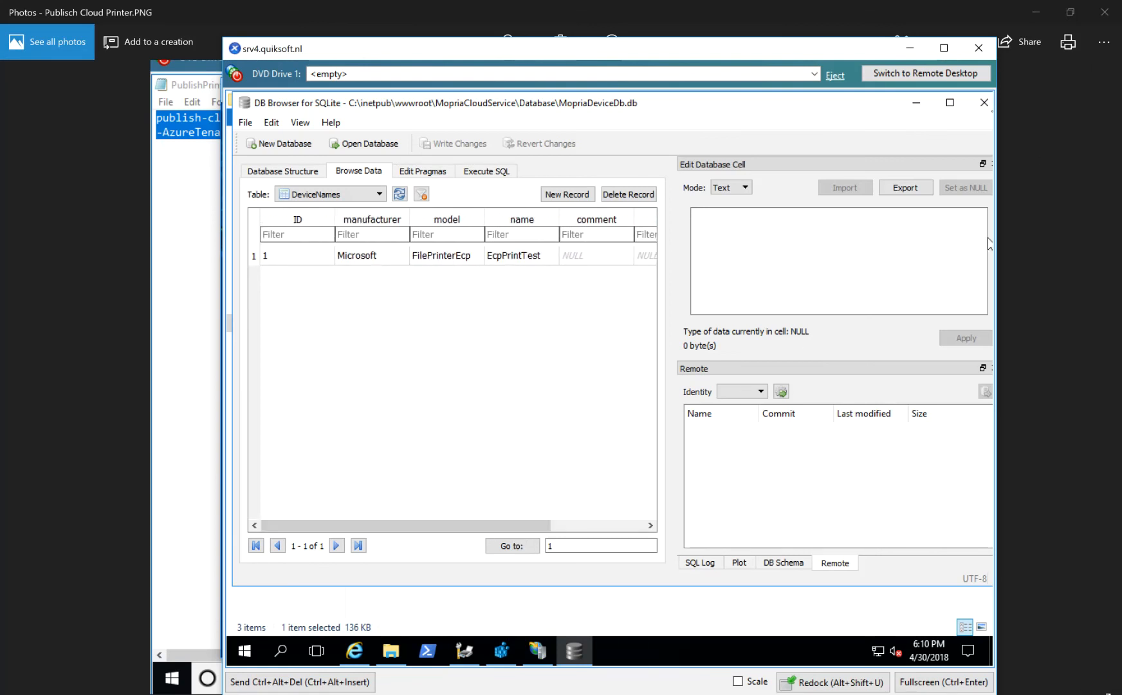
{"action": "left_click", "coordinate": [984, 102]}
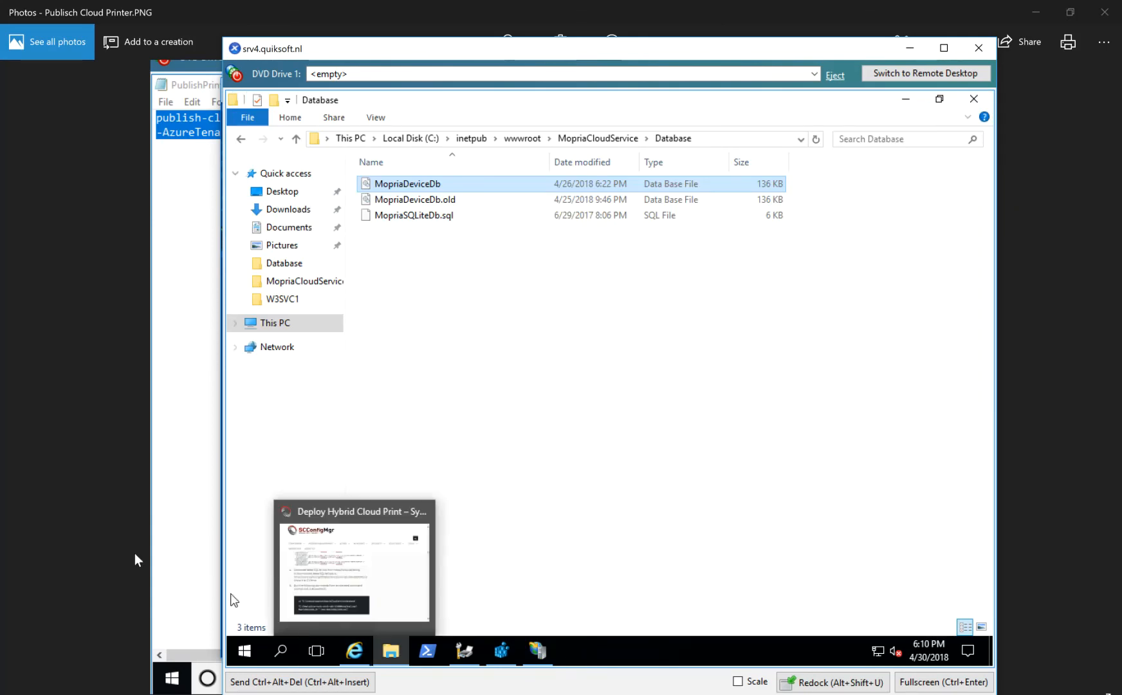
Close the Publisch Cloud Printer.PNG screenshot and switch to the Win10 UEM Demo 03 console.
{"action": "left_click", "coordinate": [174, 554]}
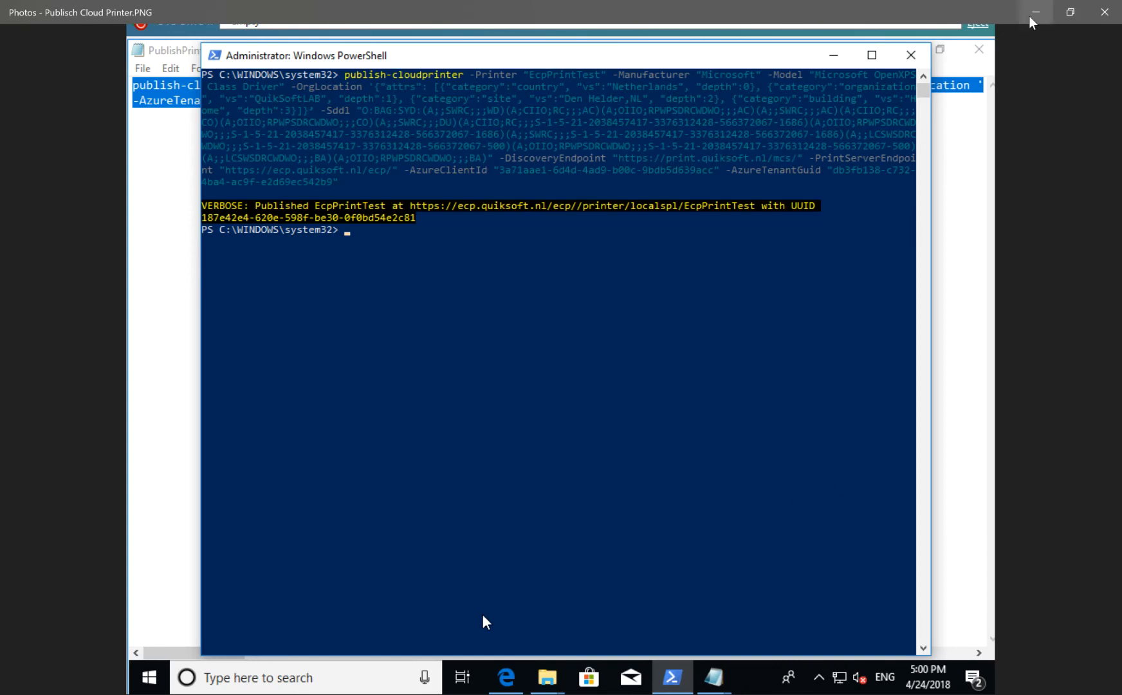
{"action": "left_click", "coordinate": [1098, 18]}
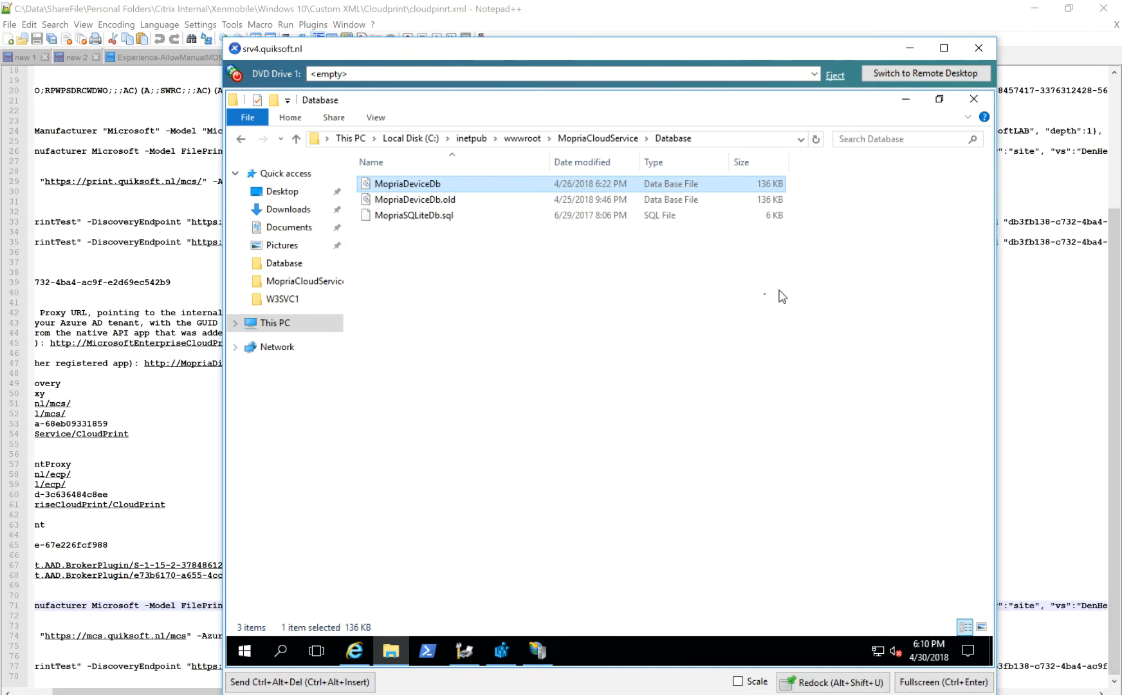
{"action": "mouse_move", "coordinate": [501, 651]}
{"action": "mouse_move", "coordinate": [494, 694]}
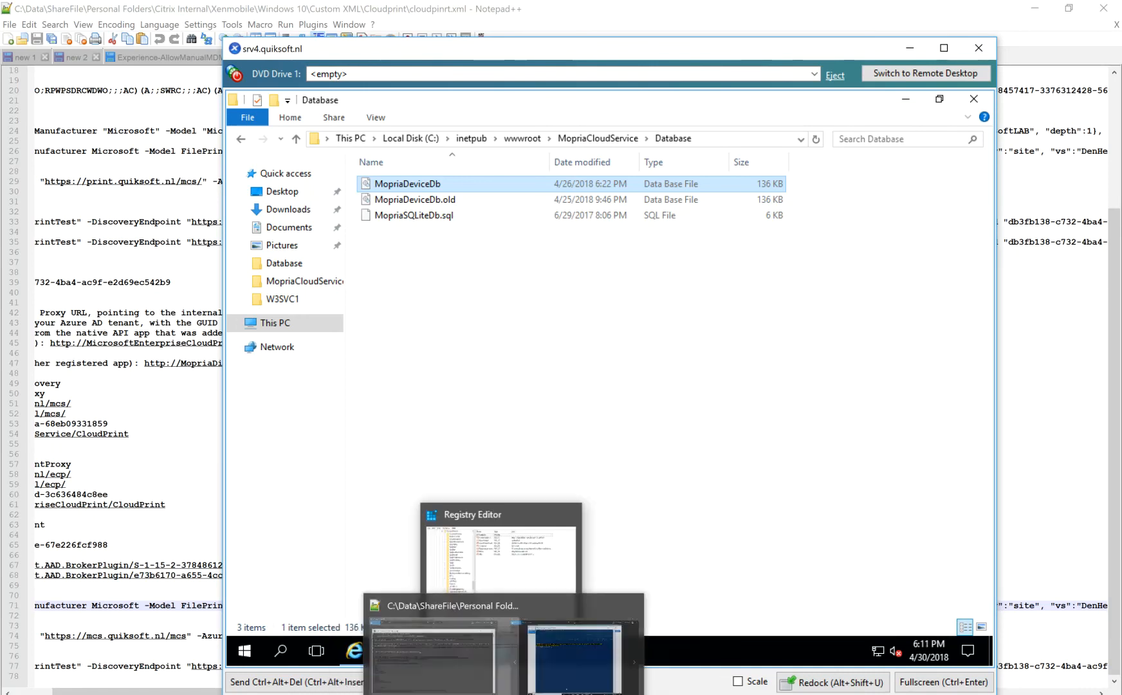
{"action": "mouse_move", "coordinate": [459, 694]}
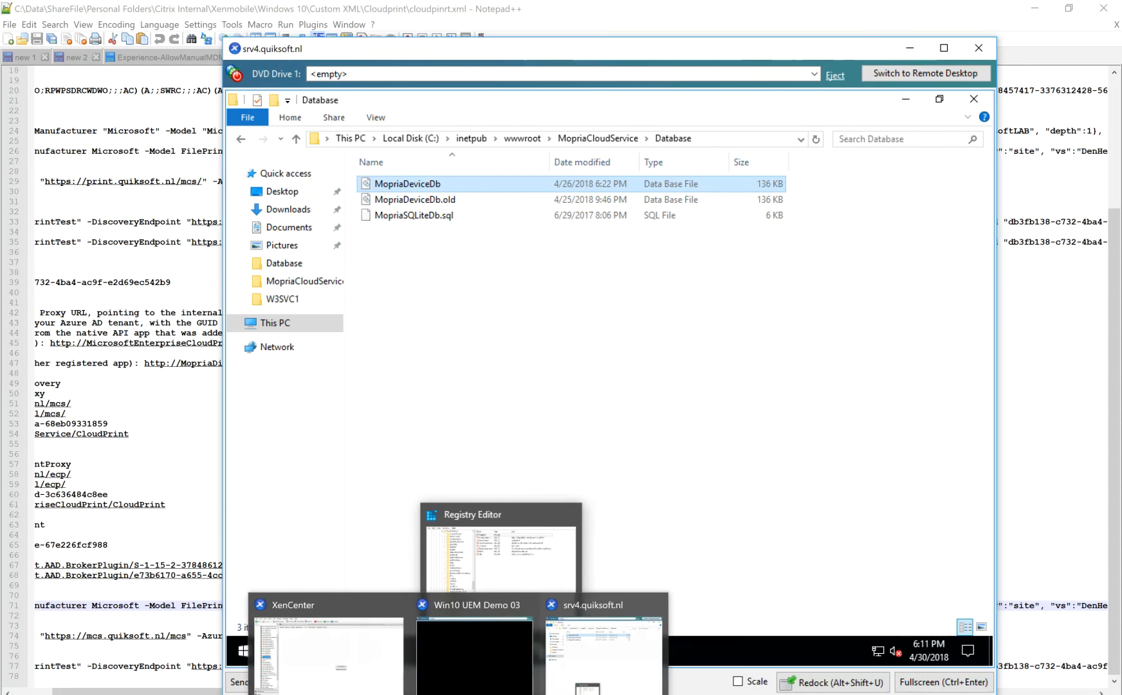
{"action": "left_click", "coordinate": [464, 674]}
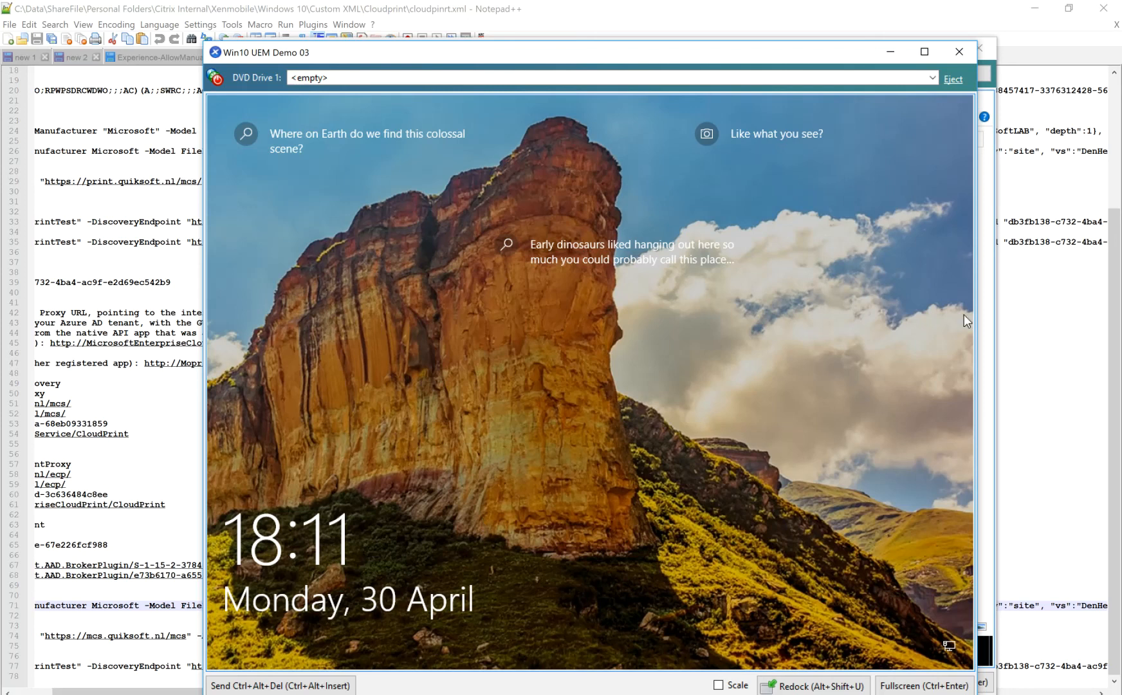
{"action": "key", "text": "alt+Tab"}
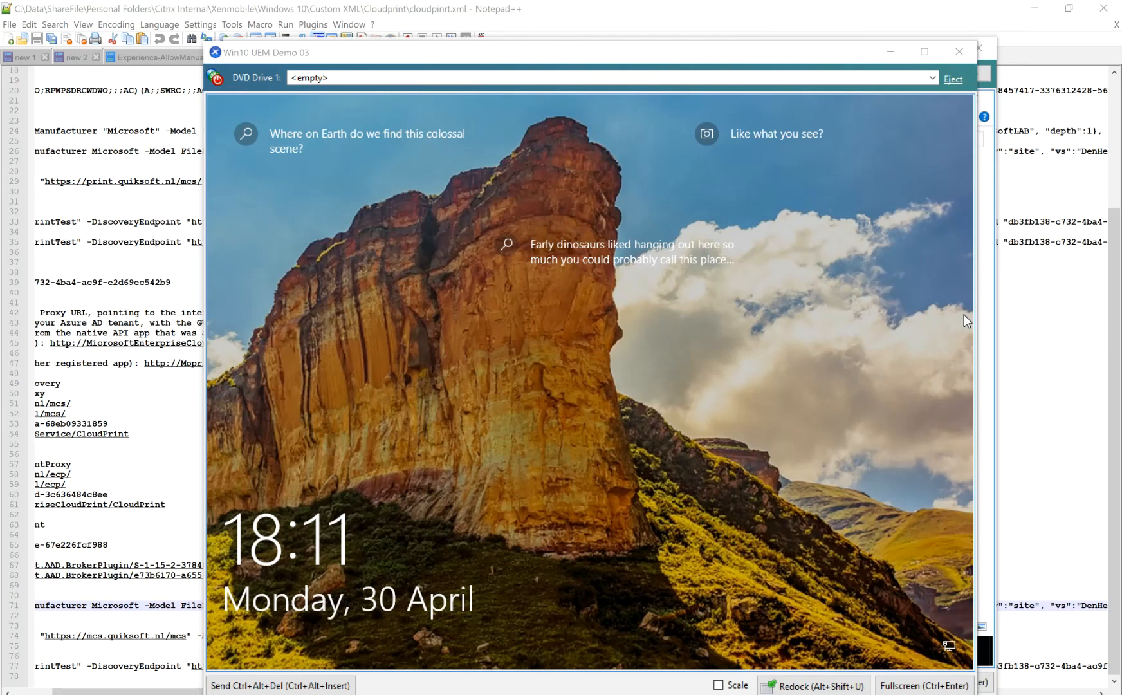
Dismiss the lock screen of the Win10 UEM Demo 03 machine and sign in by entering the account PIN.
{"action": "left_click", "coordinate": [706, 386]}
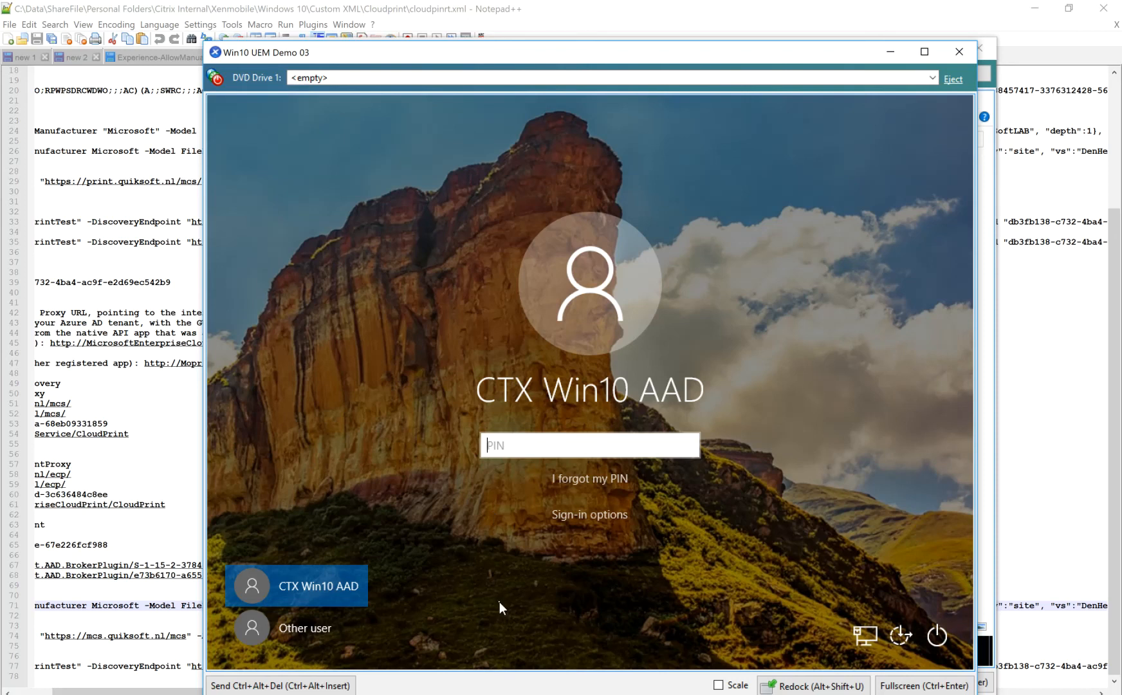
{"action": "type", "text": "11111"}
{"action": "type", "text": "1"}
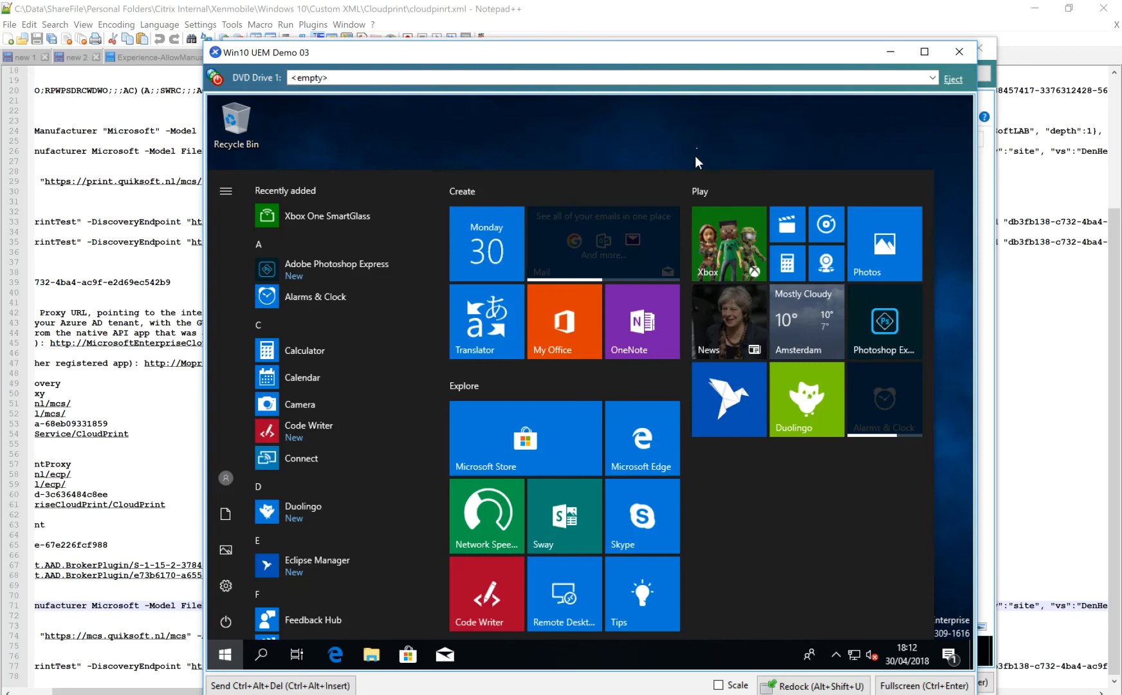
Open the Devices category in Windows Settings on the Win10 UEM Demo 03 machine.
{"action": "left_click", "coordinate": [701, 141]}
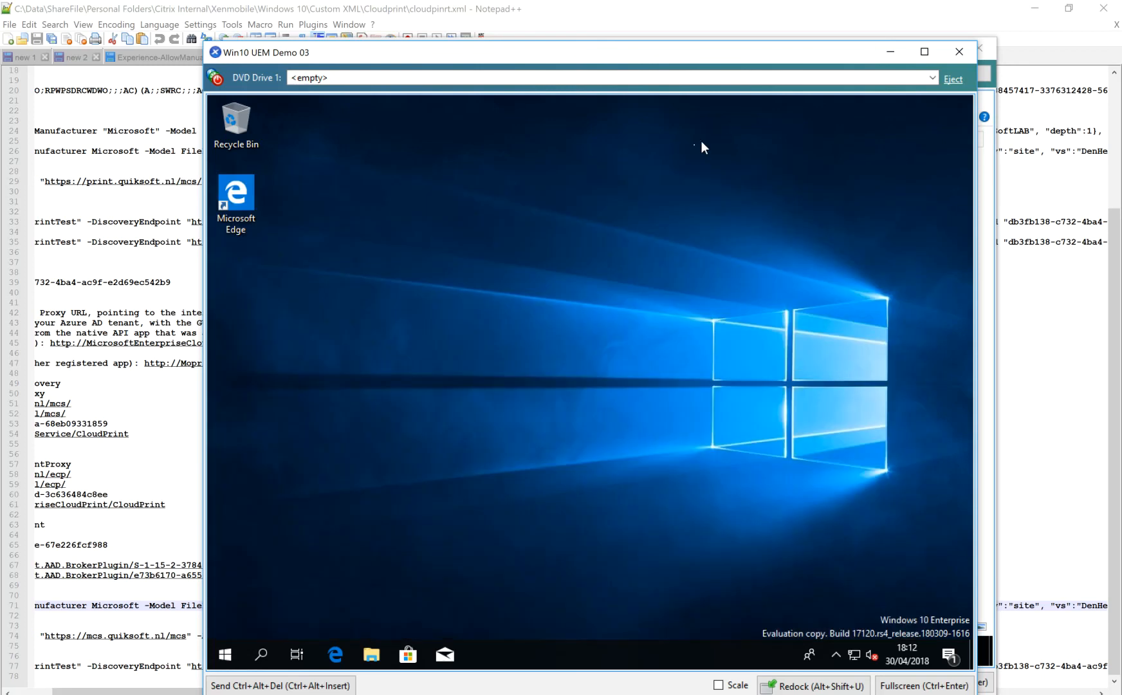
{"action": "left_click", "coordinate": [225, 655]}
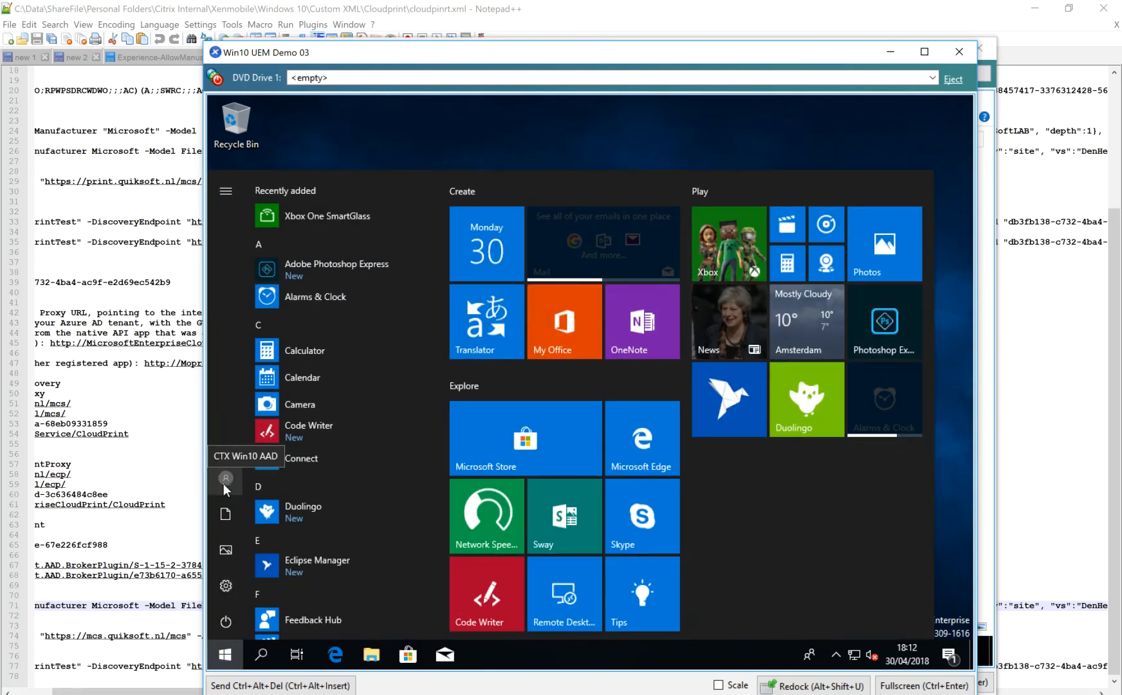
{"action": "left_click", "coordinate": [226, 587]}
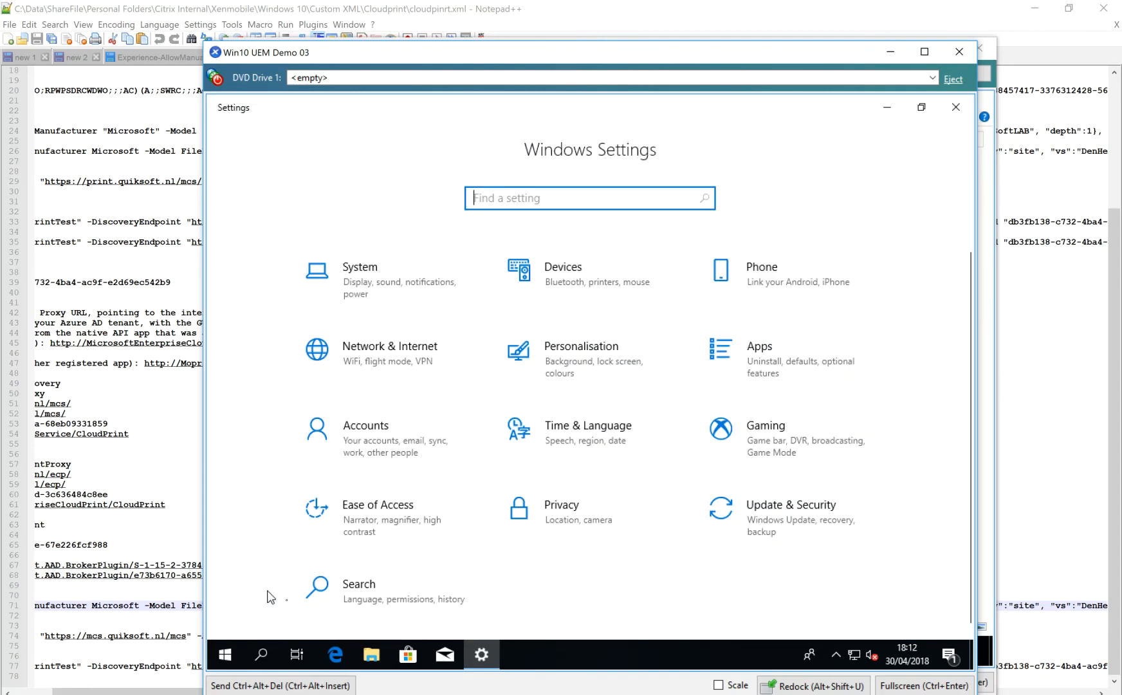
{"action": "left_click", "coordinate": [558, 269]}
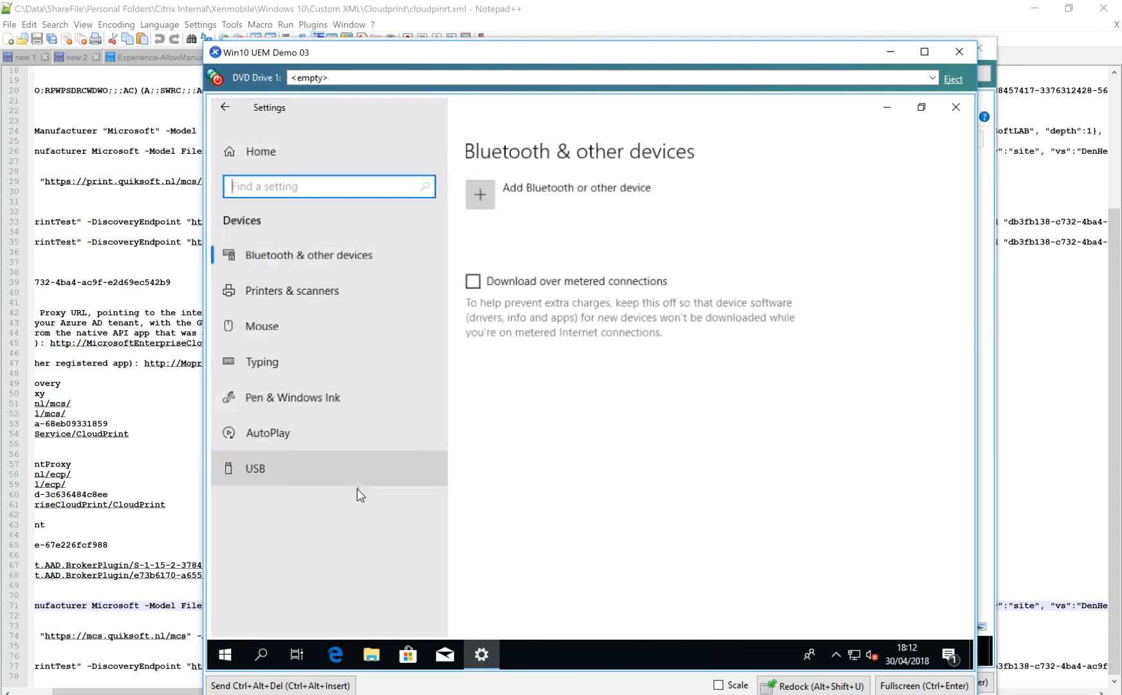
Open the cloud printer search from Printers & scanners and expand the search location tree from NL through QuikSoftLAB and DenHelder.
{"action": "left_click", "coordinate": [313, 298]}
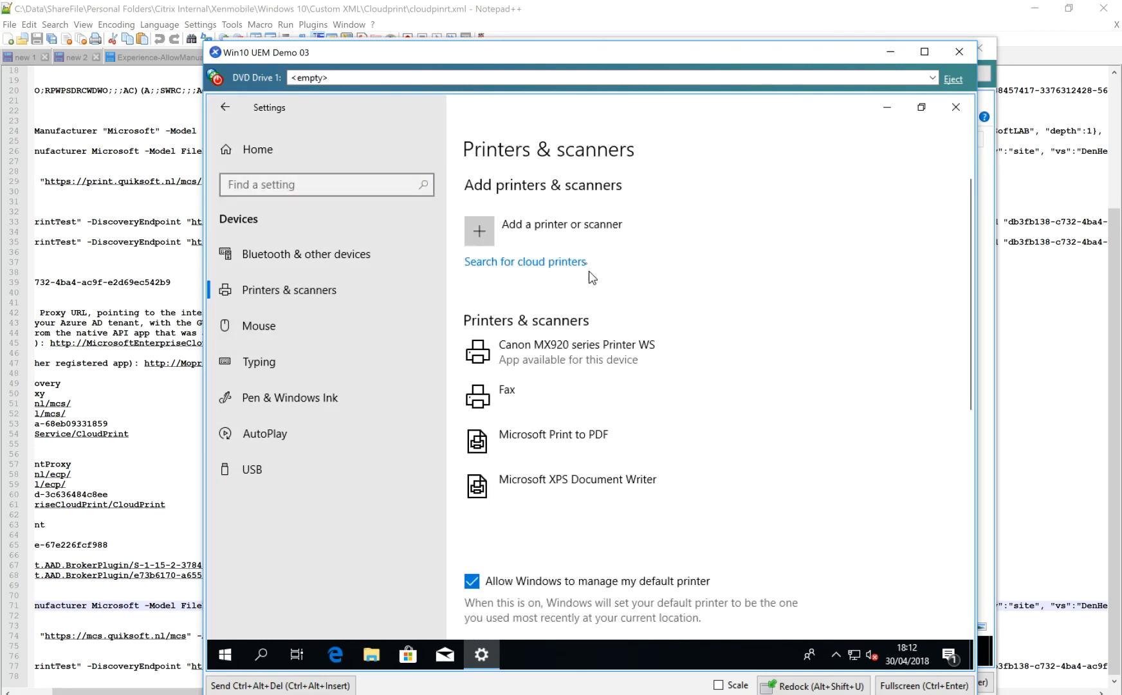
{"action": "left_click", "coordinate": [513, 261]}
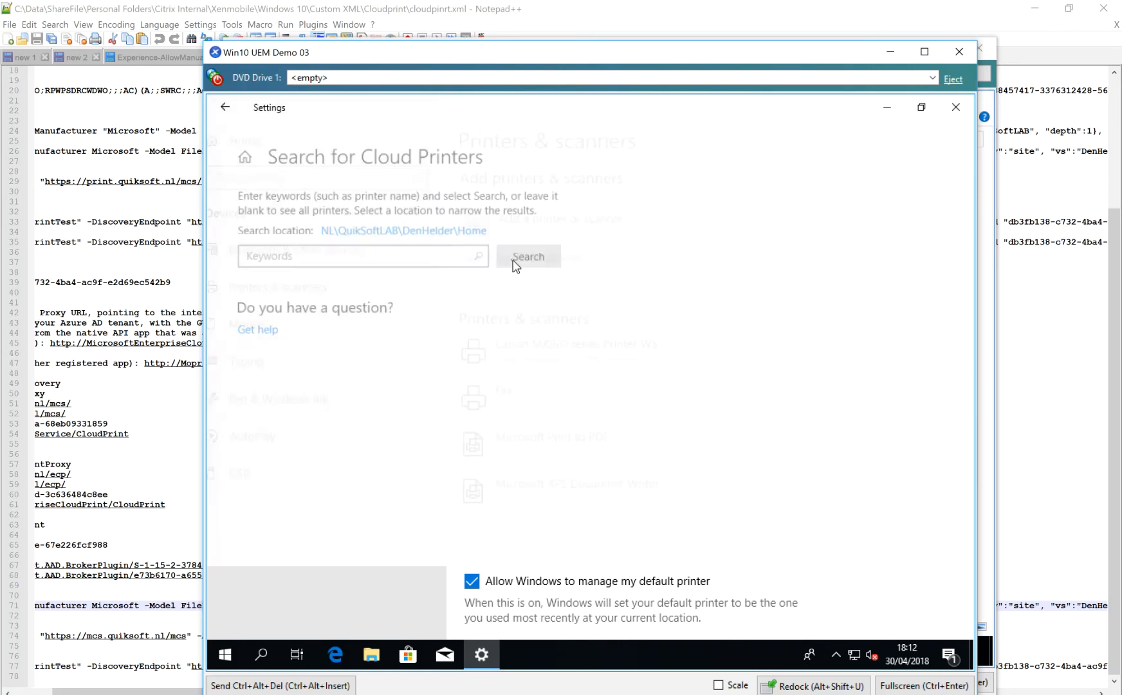
{"action": "left_click", "coordinate": [449, 226]}
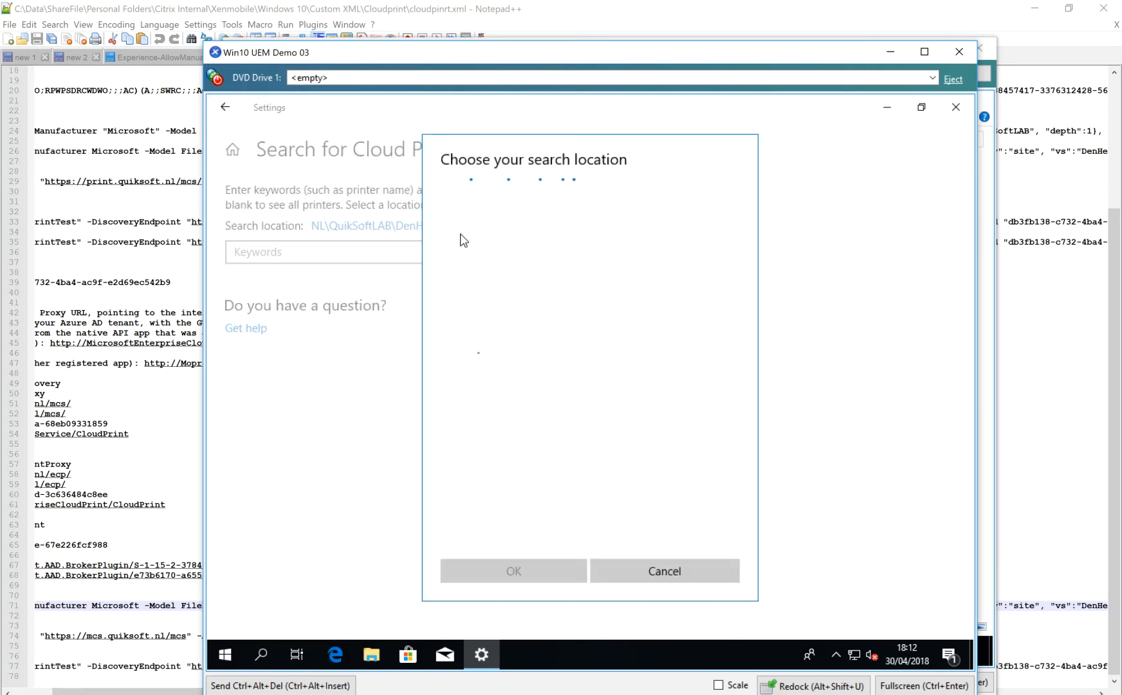
{"action": "left_click", "coordinate": [494, 271]}
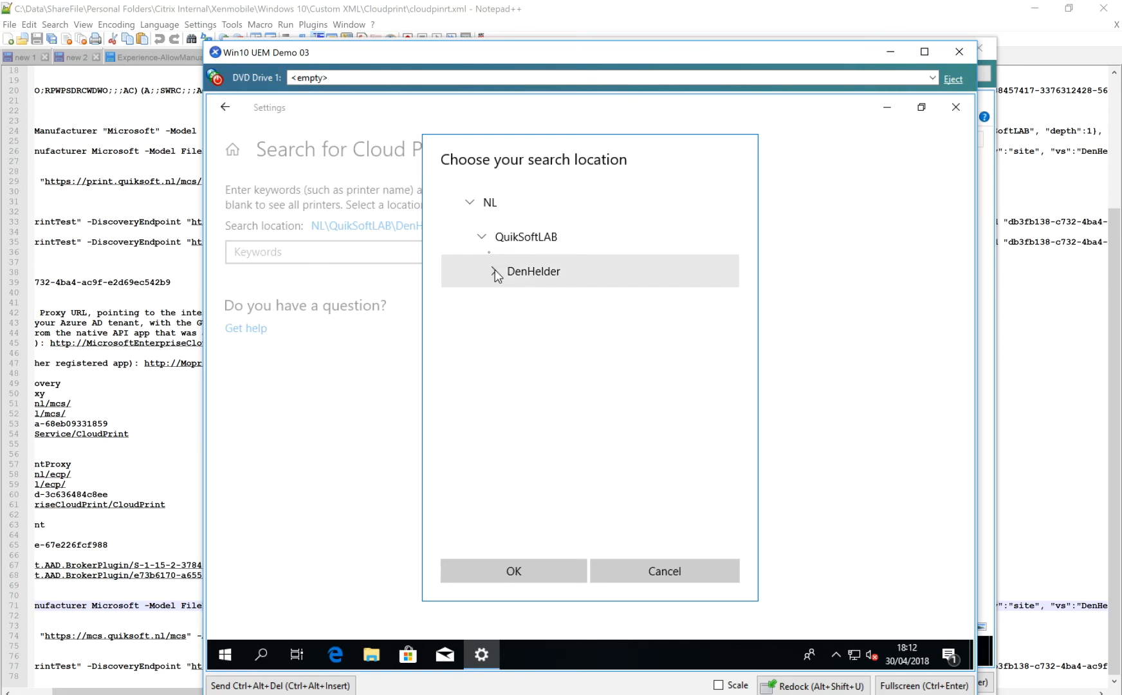
{"action": "left_click", "coordinate": [481, 236]}
{"action": "left_click", "coordinate": [471, 203]}
{"action": "left_click", "coordinate": [469, 203]}
{"action": "left_click", "coordinate": [482, 237]}
{"action": "left_click", "coordinate": [493, 271]}
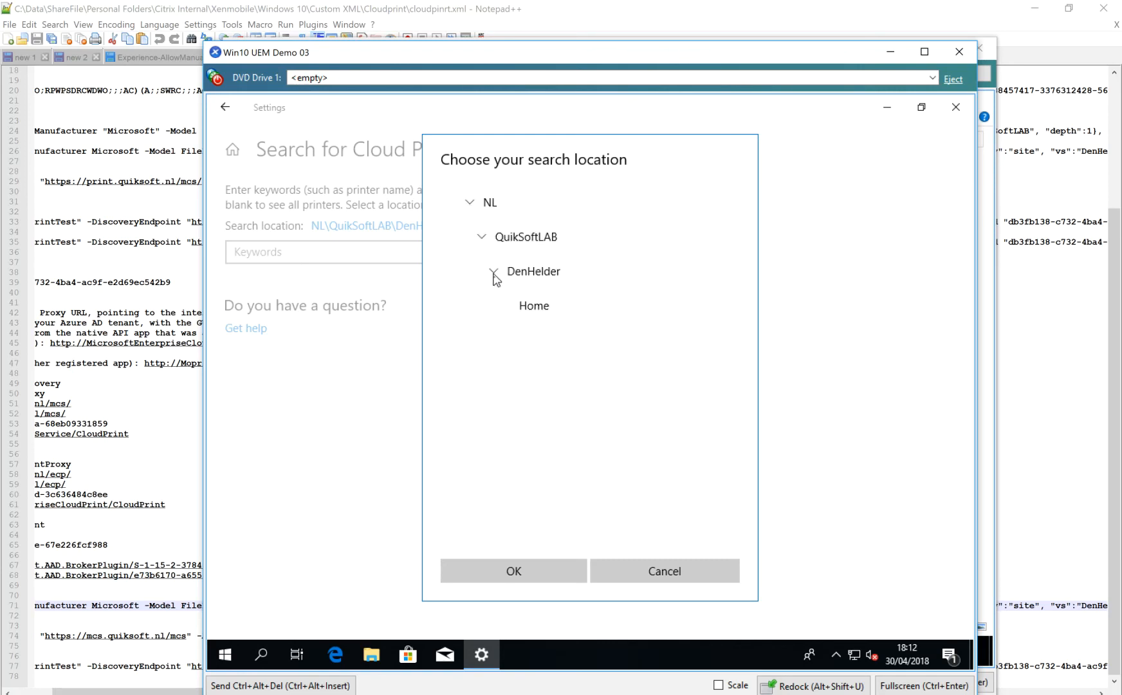
Examine the selectable levels of the search location tree, from QuikSoftLAB through DenHelder to Home.
{"action": "left_click", "coordinate": [523, 308]}
{"action": "left_click", "coordinate": [545, 273]}
{"action": "left_click", "coordinate": [547, 311]}
{"action": "left_click", "coordinate": [546, 278]}
{"action": "left_click", "coordinate": [547, 304]}
{"action": "left_click", "coordinate": [545, 271]}
{"action": "left_click", "coordinate": [546, 245]}
{"action": "left_click", "coordinate": [547, 270]}
{"action": "left_click", "coordinate": [551, 299]}
{"action": "left_click", "coordinate": [546, 273]}
{"action": "left_click", "coordinate": [545, 250]}
{"action": "left_click", "coordinate": [546, 272]}
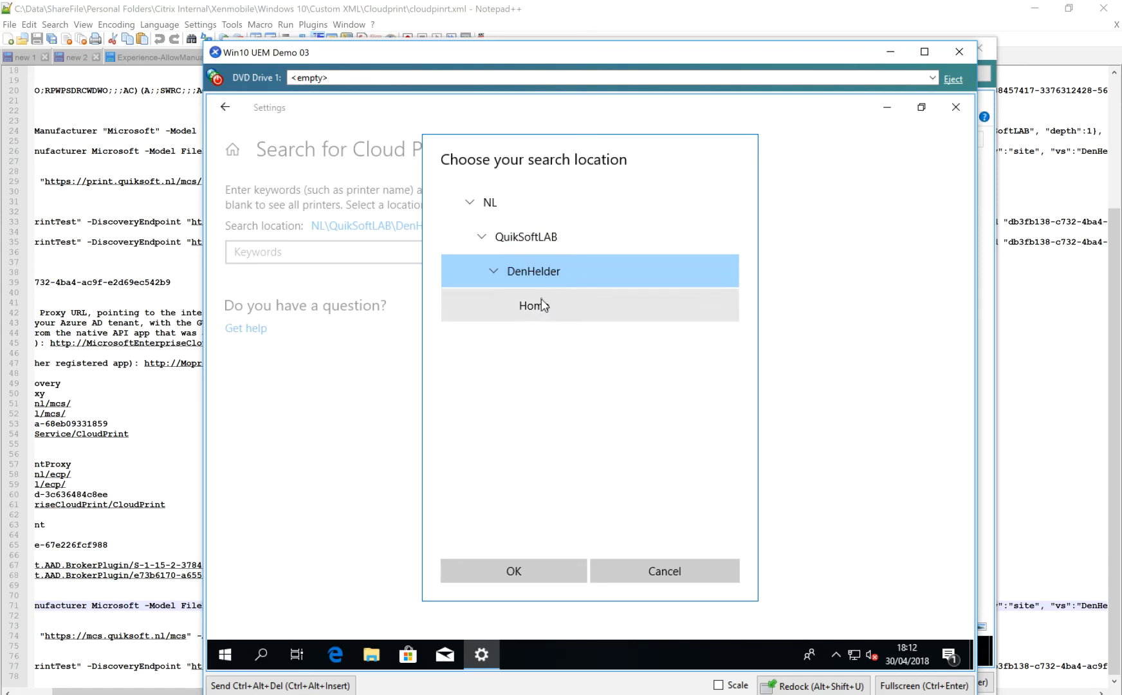
Search for cloud printers with NL as the search location and add the EcpPrintTest printer.
{"action": "left_click", "coordinate": [495, 204]}
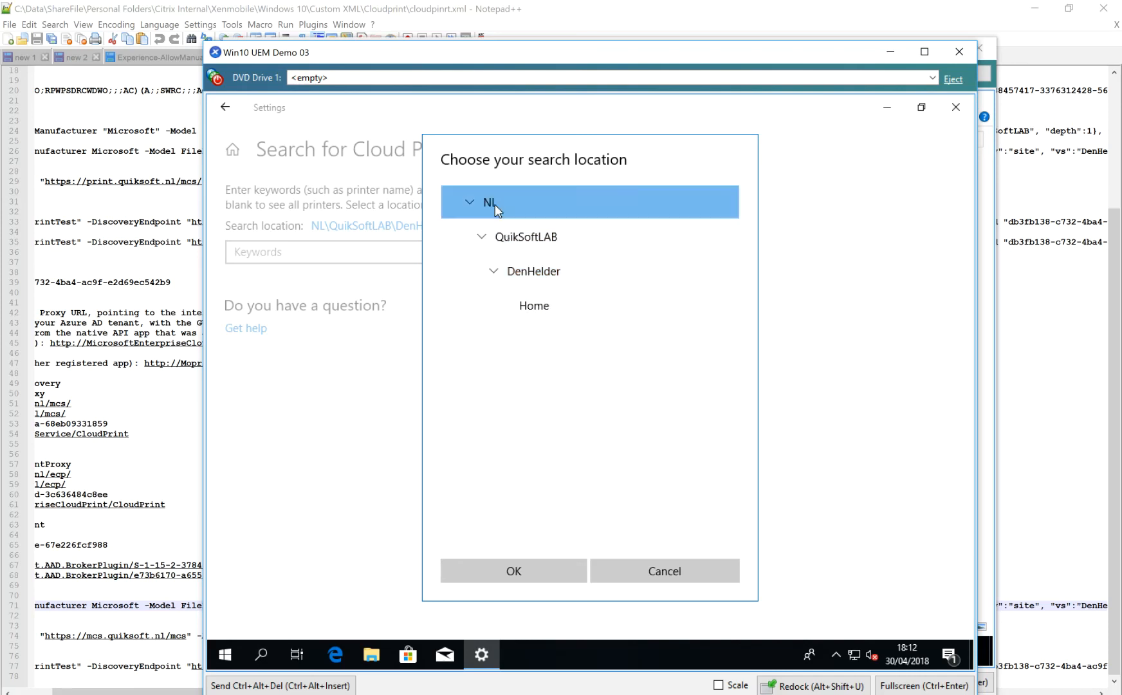
{"action": "left_click", "coordinate": [535, 561]}
{"action": "left_click", "coordinate": [529, 261]}
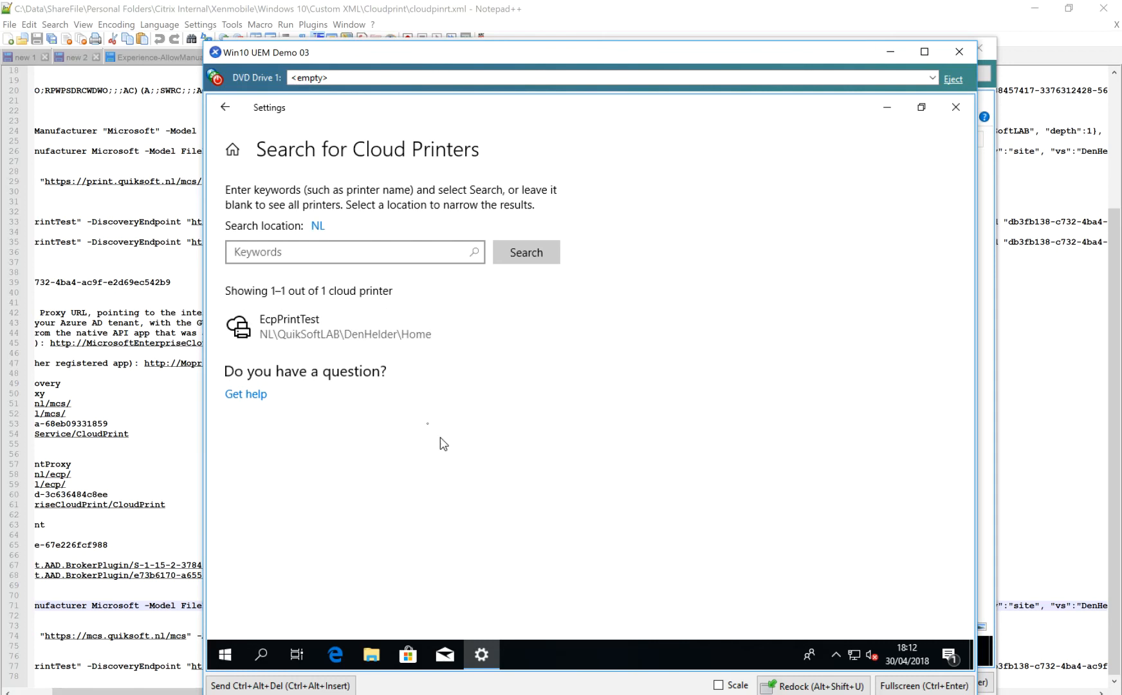
{"action": "left_click", "coordinate": [353, 336]}
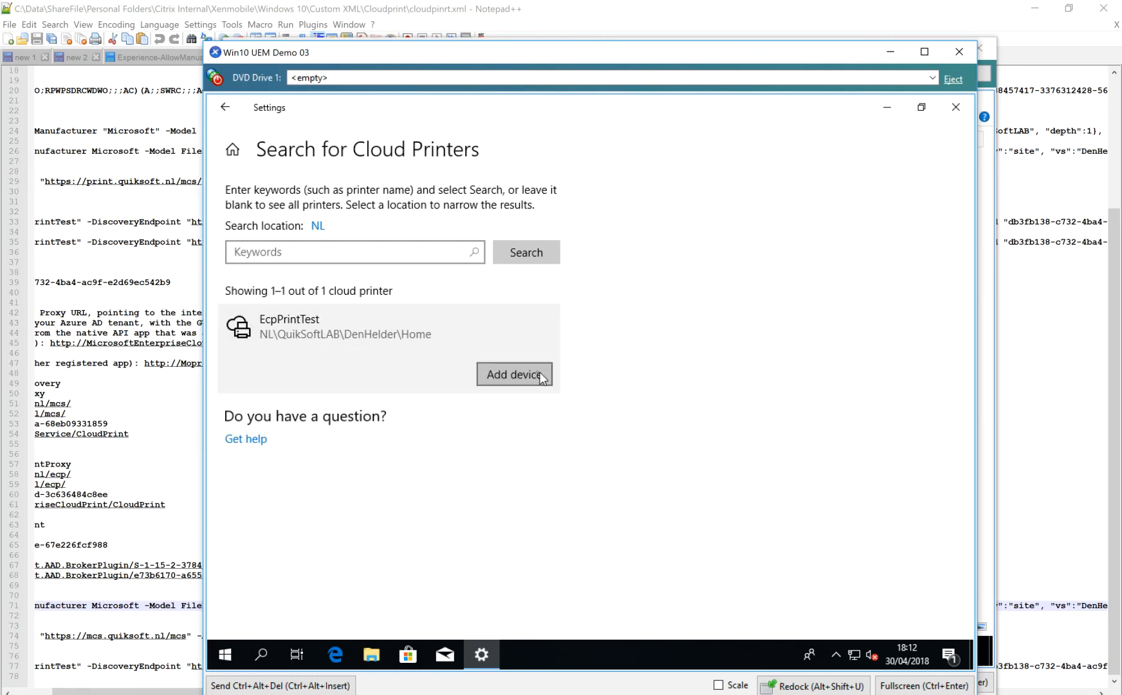
{"action": "left_click", "coordinate": [514, 373]}
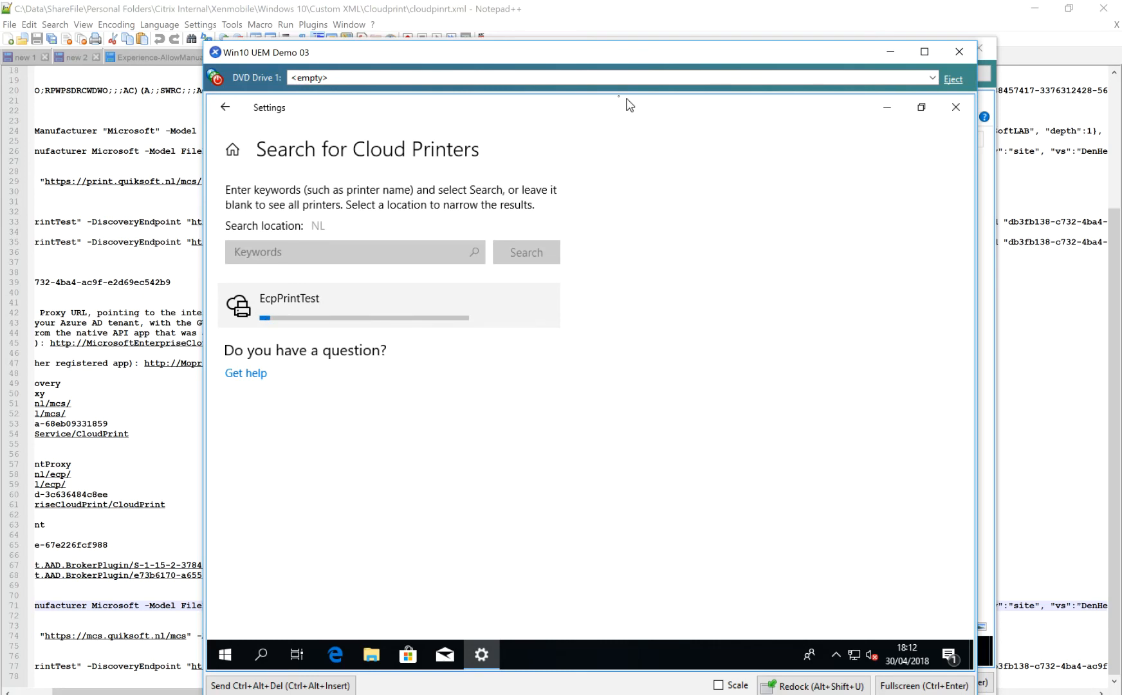
Arrange the srv4.quiksoft.nl console beside the Win10 UEM Demo 03 console and view the server's printers in Print Management.
{"action": "left_click_drag", "start_coordinate": [564, 55], "coordinate": [804, 68]}
{"action": "left_click_drag", "start_coordinate": [430, 61], "coordinate": [256, 48]}
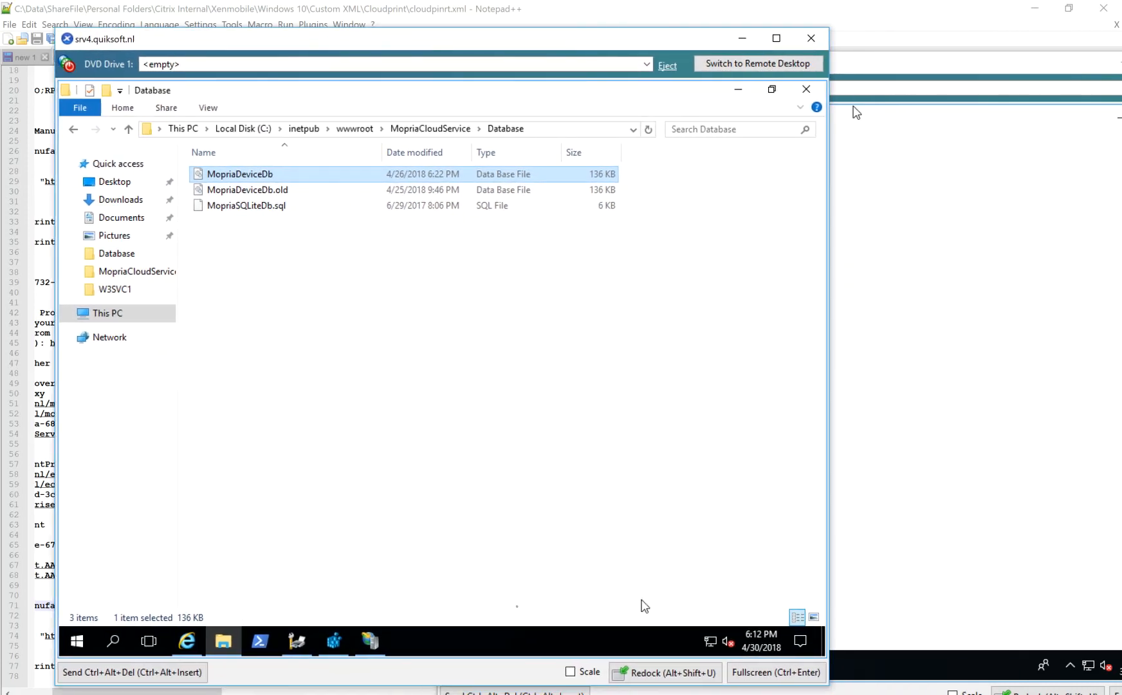
{"action": "left_click", "coordinate": [300, 643]}
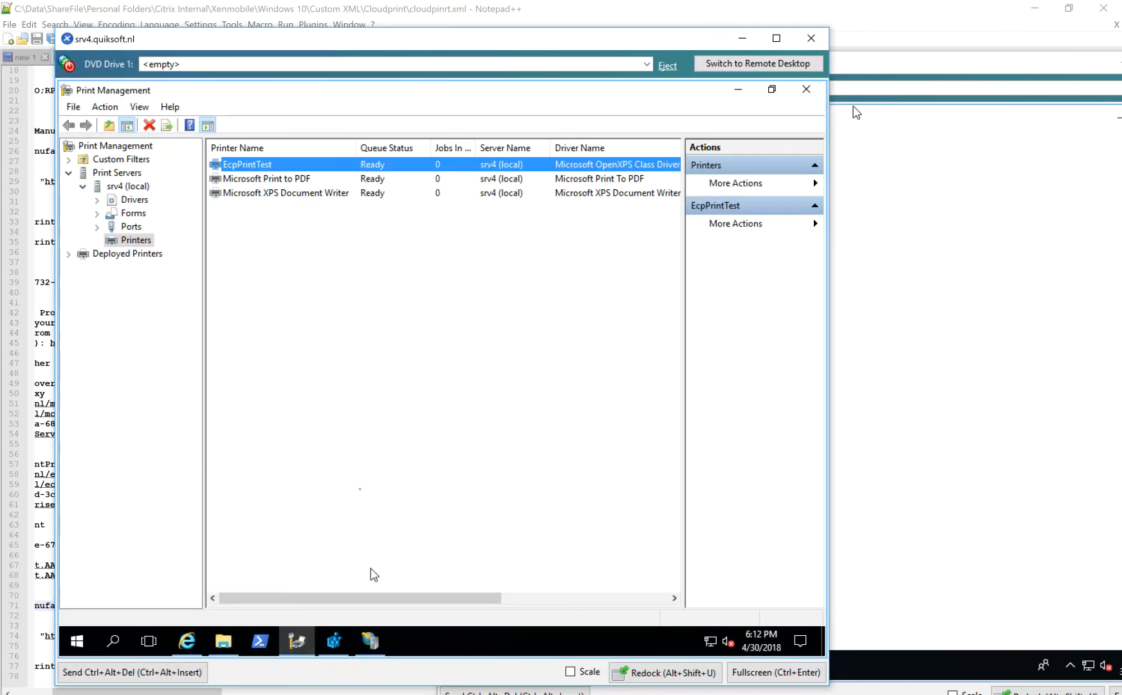
{"action": "left_click_drag", "start_coordinate": [221, 41], "coordinate": [178, 21]}
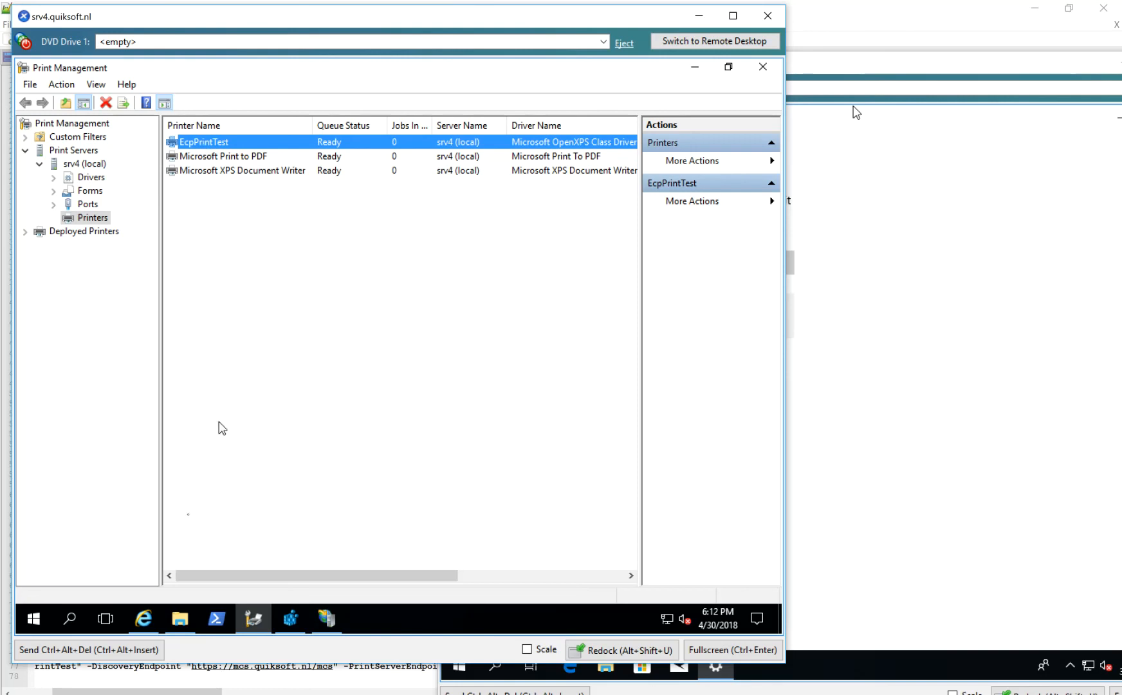
Browse to the EcpTestOutput folder on the C: drive of srv4.quiksoft.nl and delete the existing XPS file.
{"action": "left_click", "coordinate": [184, 621]}
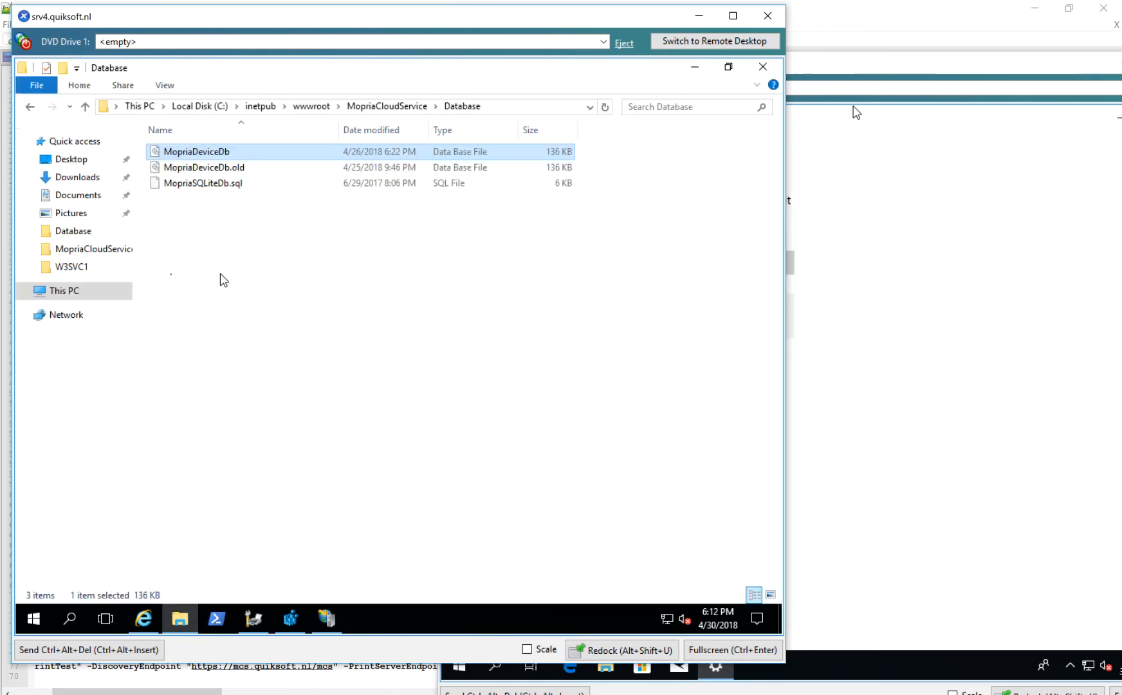
{"action": "left_click", "coordinate": [66, 294]}
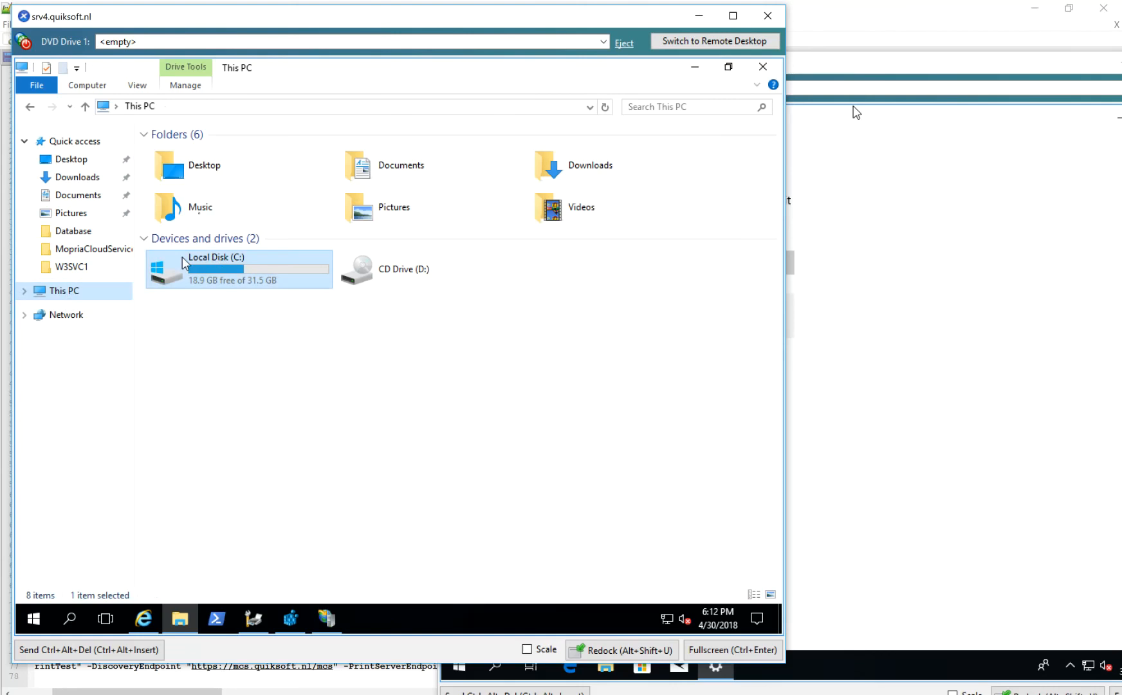
{"action": "double_click", "coordinate": [220, 264]}
{"action": "double_click", "coordinate": [196, 152]}
{"action": "left_click", "coordinate": [186, 151]}
{"action": "right_click", "coordinate": [185, 150]}
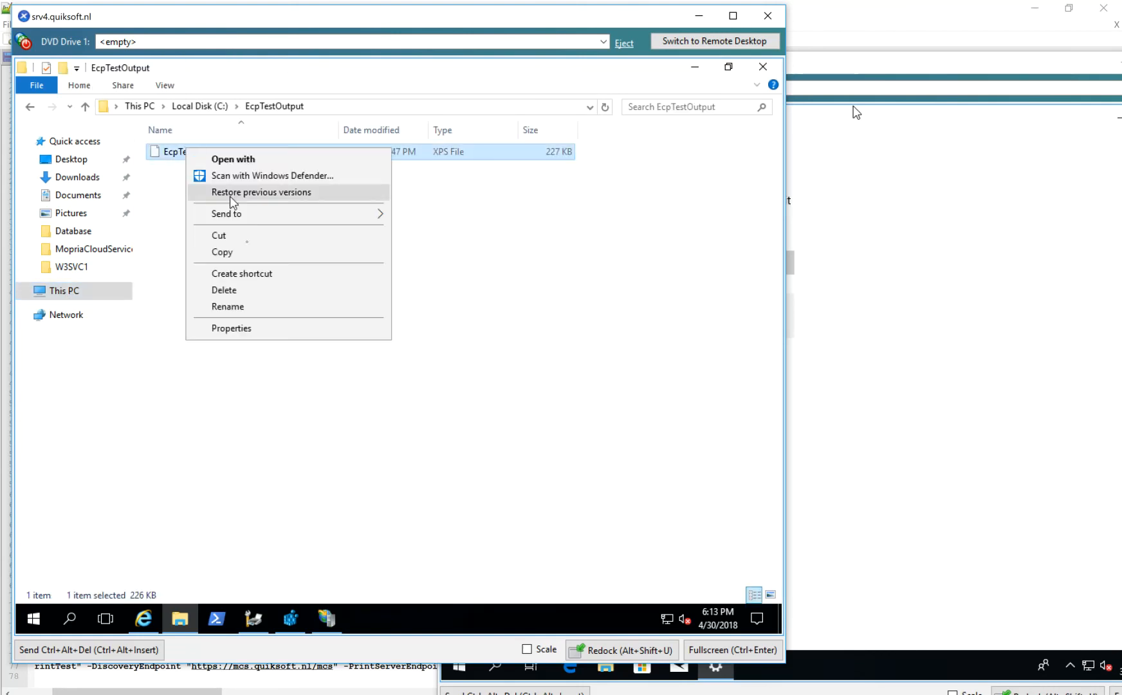
{"action": "left_click", "coordinate": [232, 290]}
Switch to the Win10 UEM Demo 03 console and open the print queue of EcpPrintTest from Printers & scanners.
{"action": "left_click", "coordinate": [910, 248]}
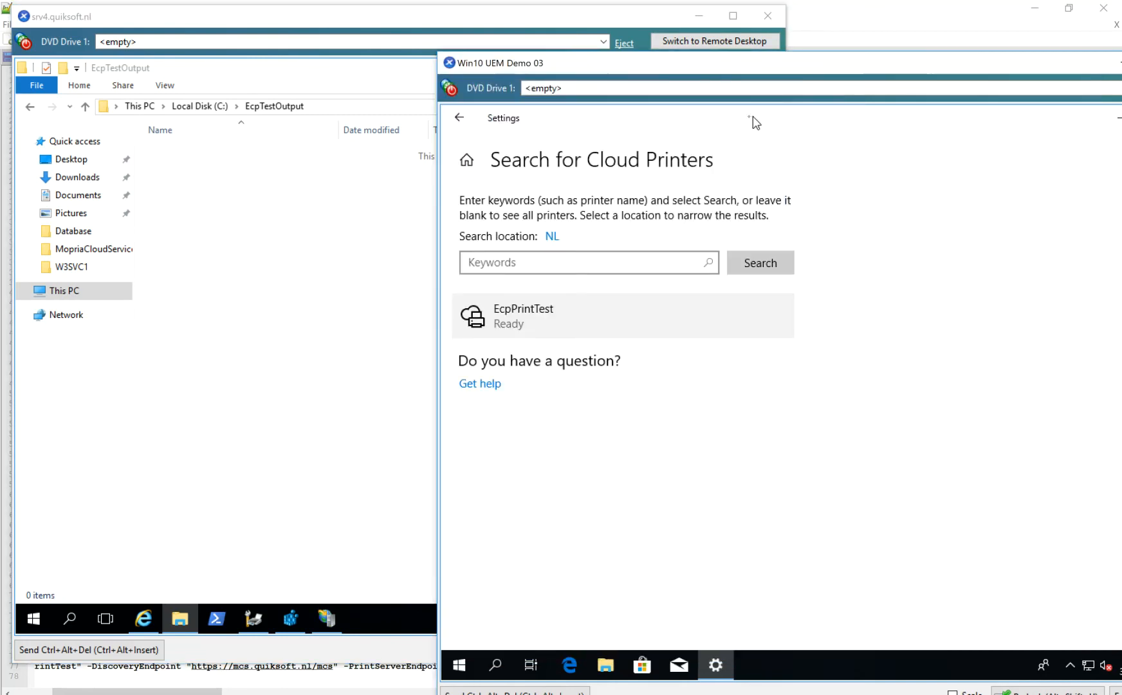
{"action": "left_click_drag", "start_coordinate": [748, 74], "coordinate": [735, 115]}
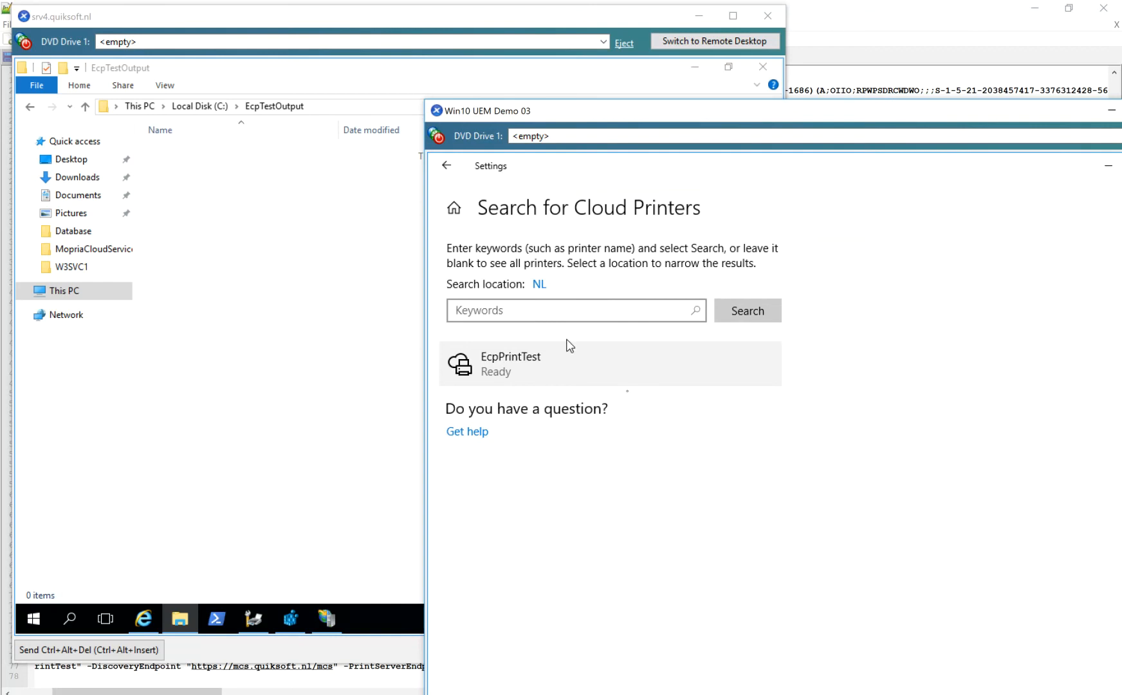
{"action": "left_click", "coordinate": [449, 167]}
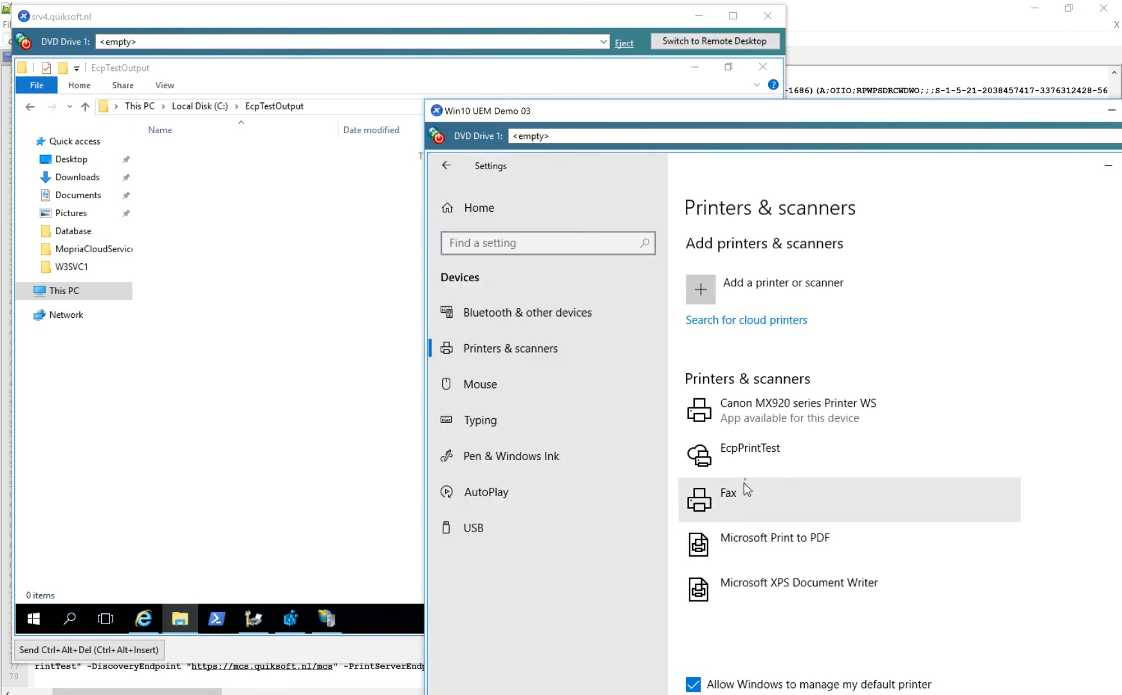
{"action": "left_click", "coordinate": [754, 464]}
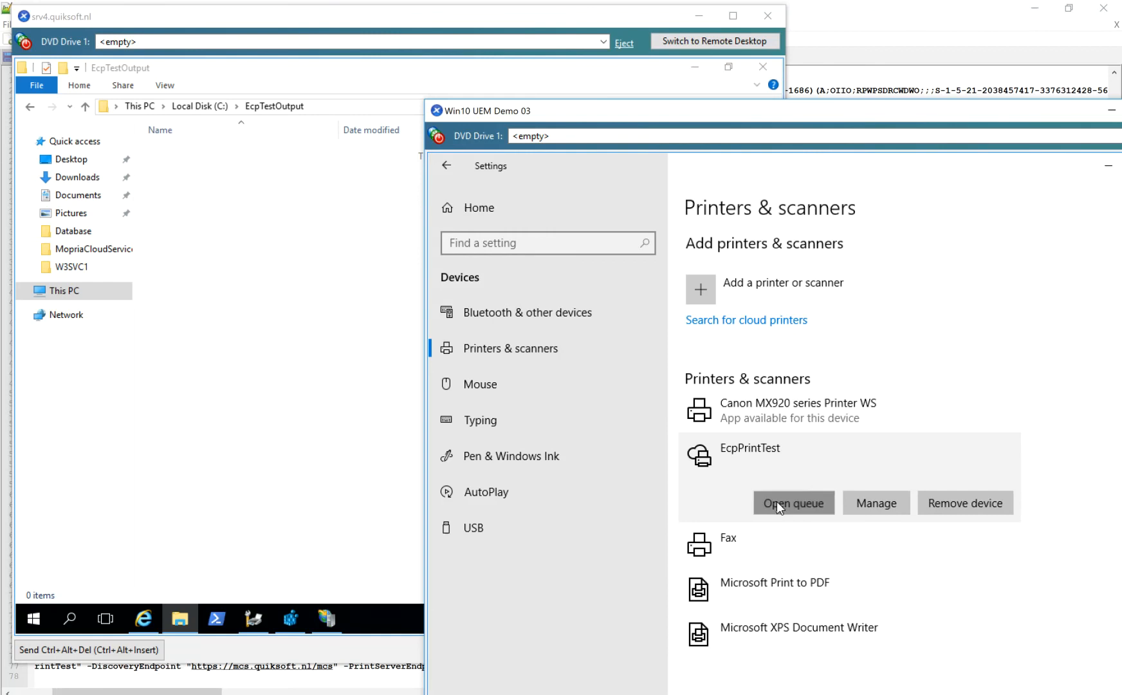
{"action": "left_click", "coordinate": [724, 504]}
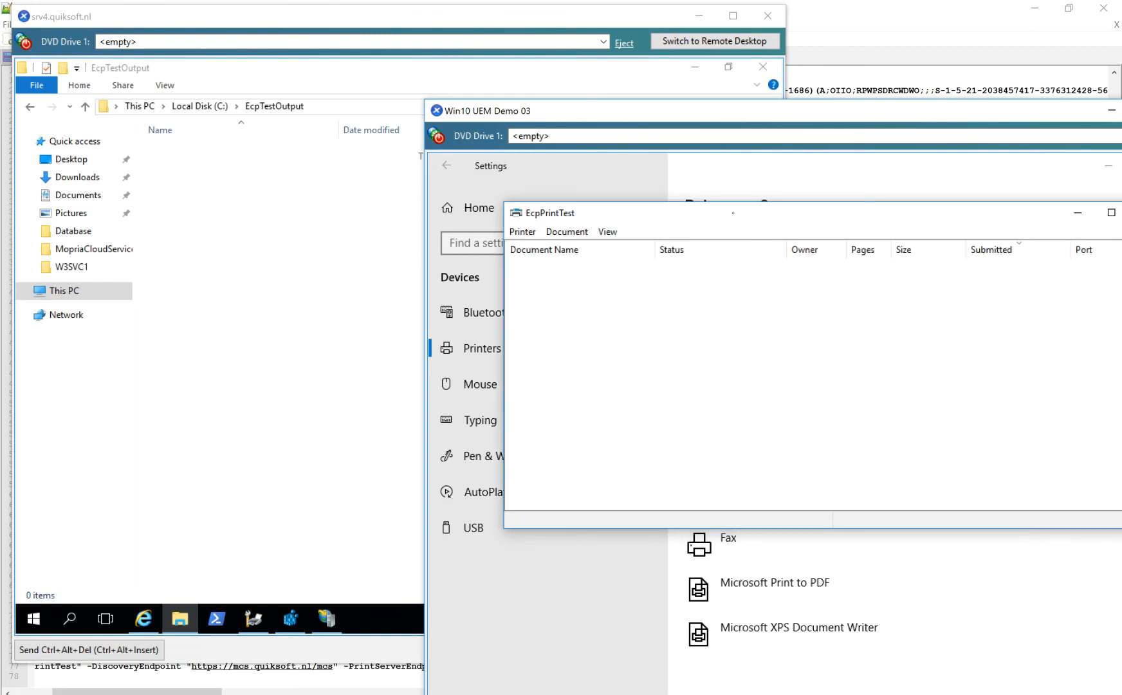
Print a test page from the EcpPrintTest printer properties and close the properties dialog.
{"action": "left_click_drag", "start_coordinate": [754, 219], "coordinate": [735, 213]}
{"action": "left_click", "coordinate": [508, 226]}
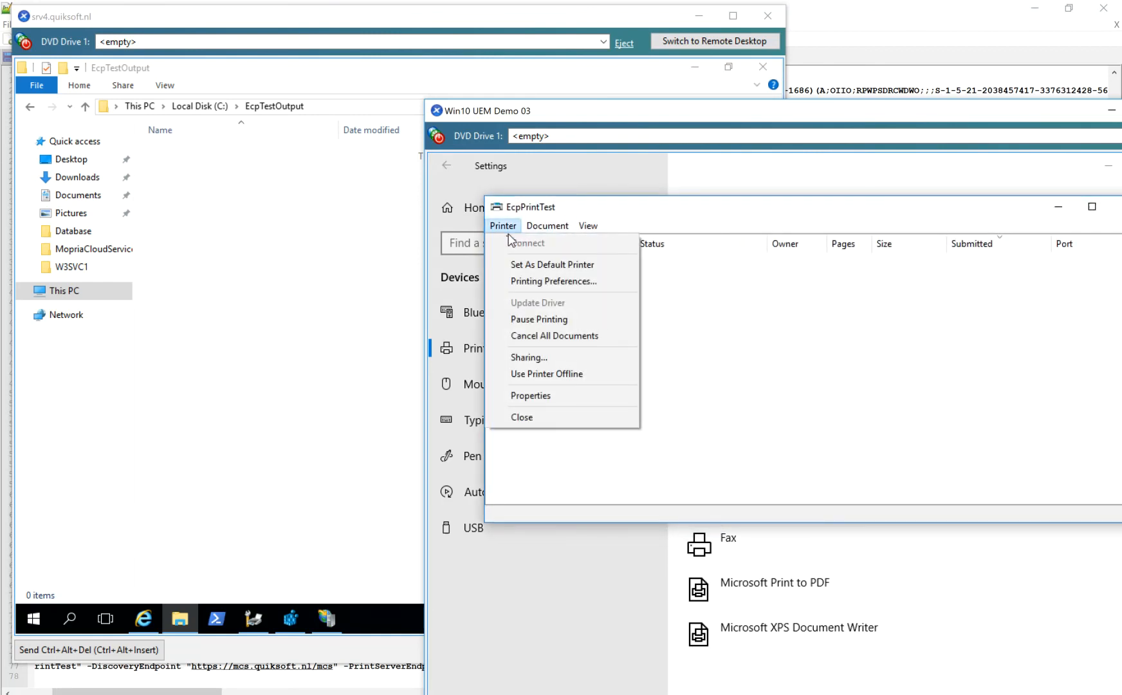
{"action": "left_click", "coordinate": [570, 395]}
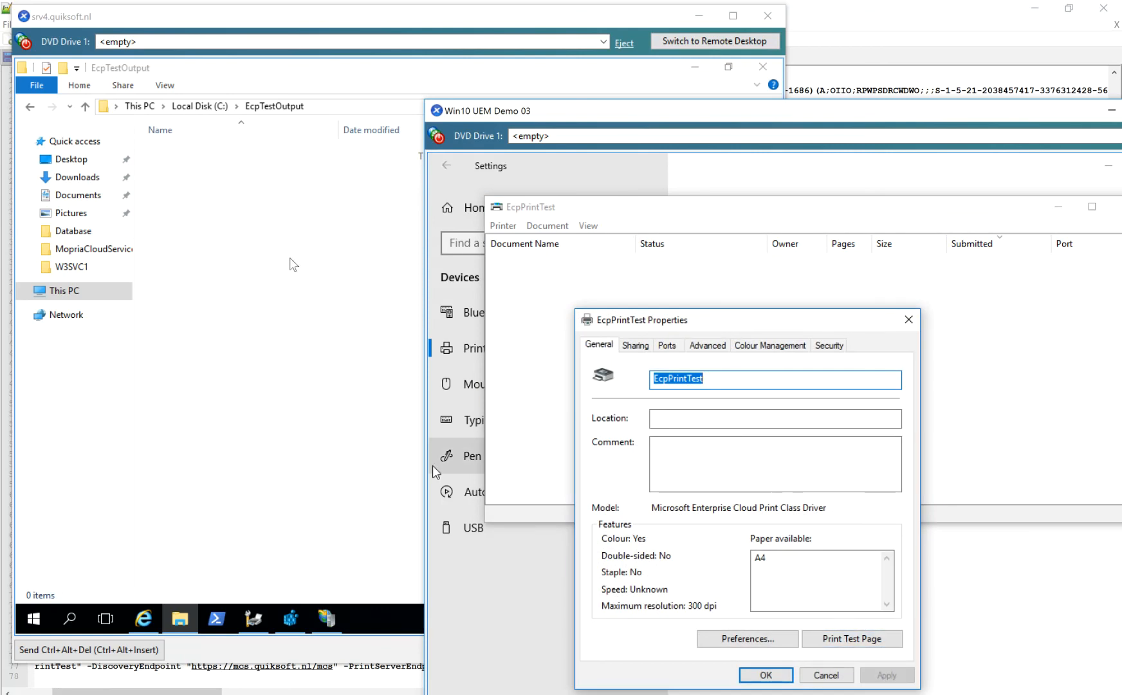
{"action": "left_click", "coordinate": [871, 643]}
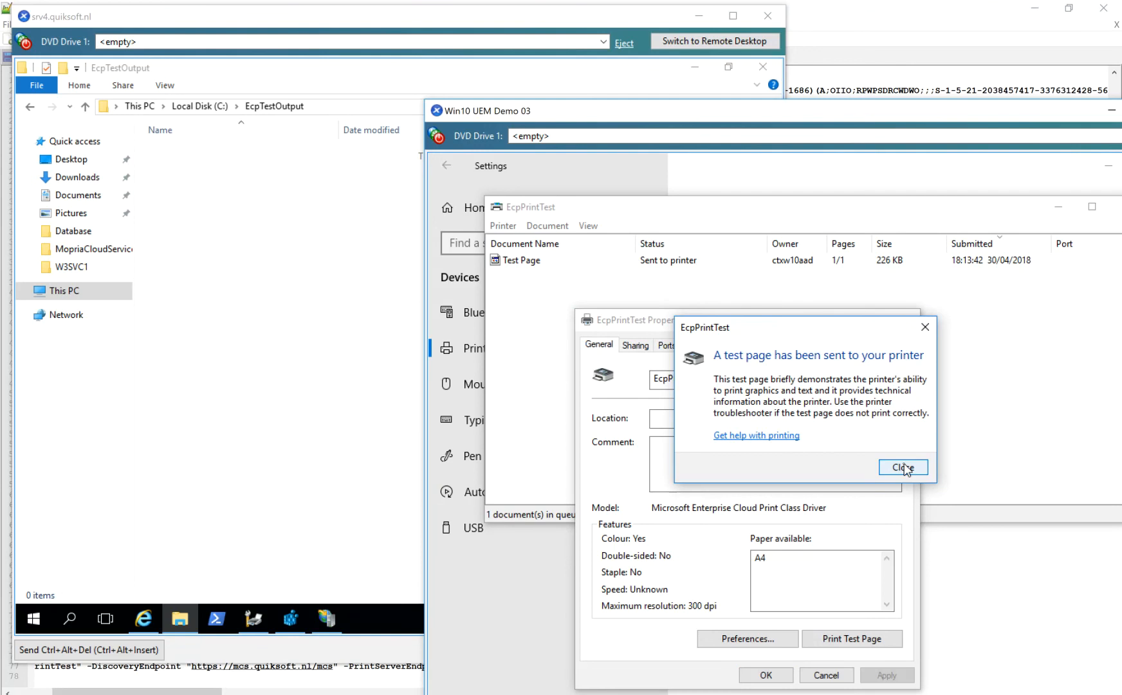
{"action": "left_click", "coordinate": [905, 469]}
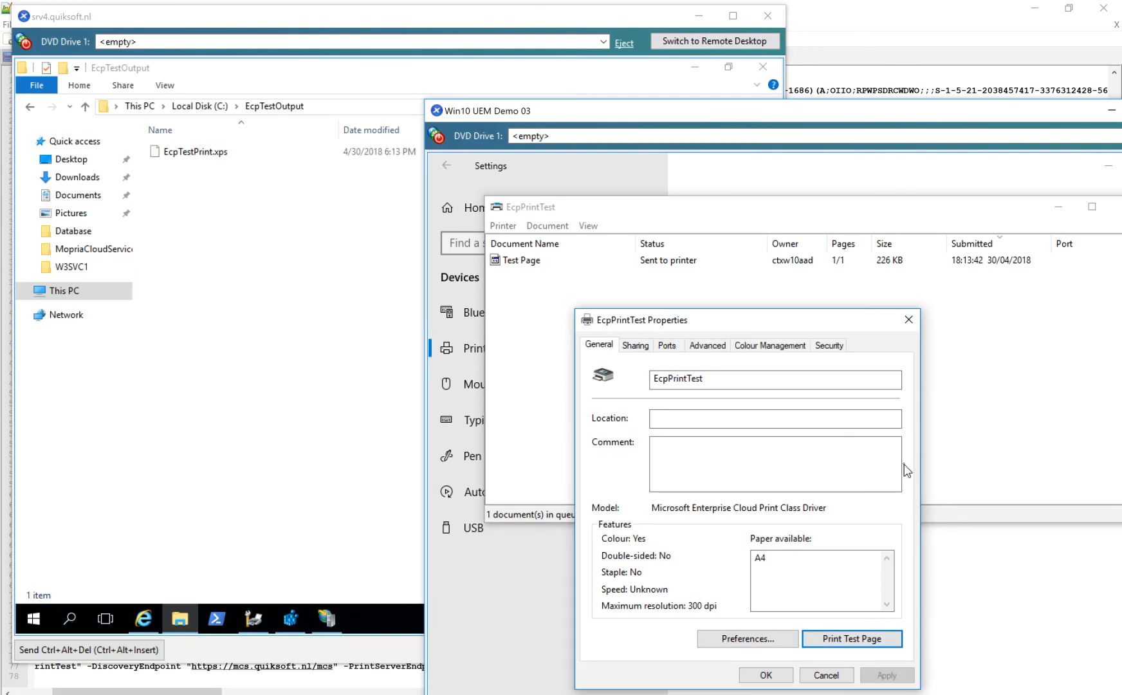
{"action": "left_click", "coordinate": [766, 675]}
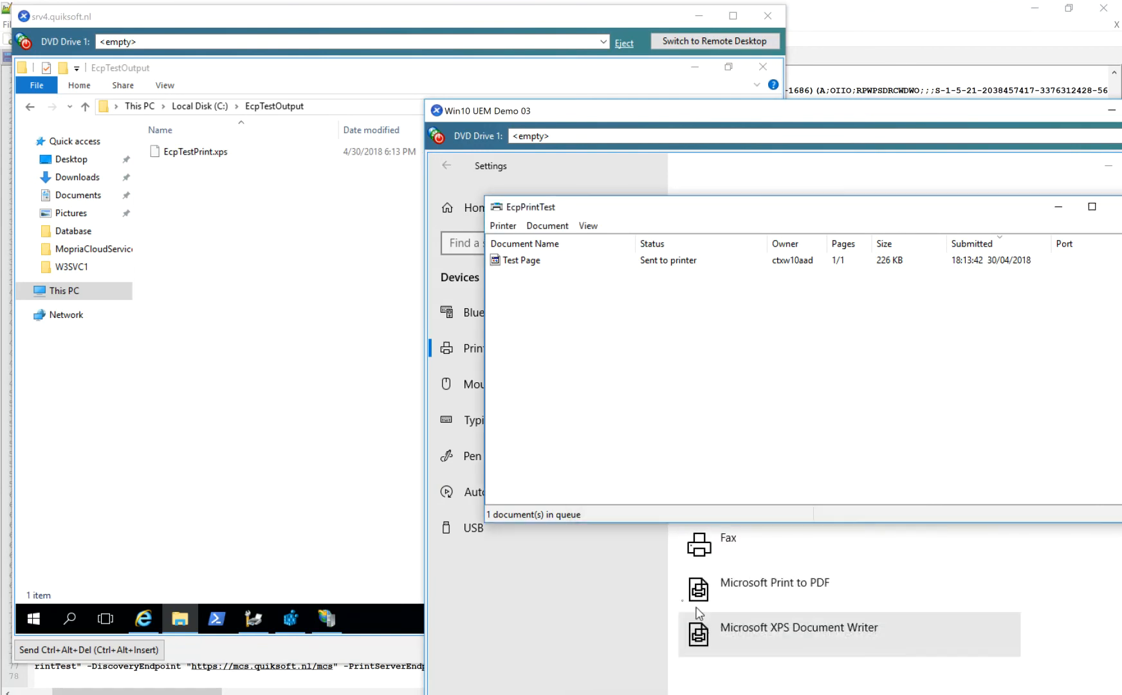
Move the print queue window clear and delete EcpTestPrint.xps from the EcpTestOutput folder on srv4.quiksoft.nl.
{"action": "left_click", "coordinate": [187, 153]}
{"action": "left_click", "coordinate": [933, 377]}
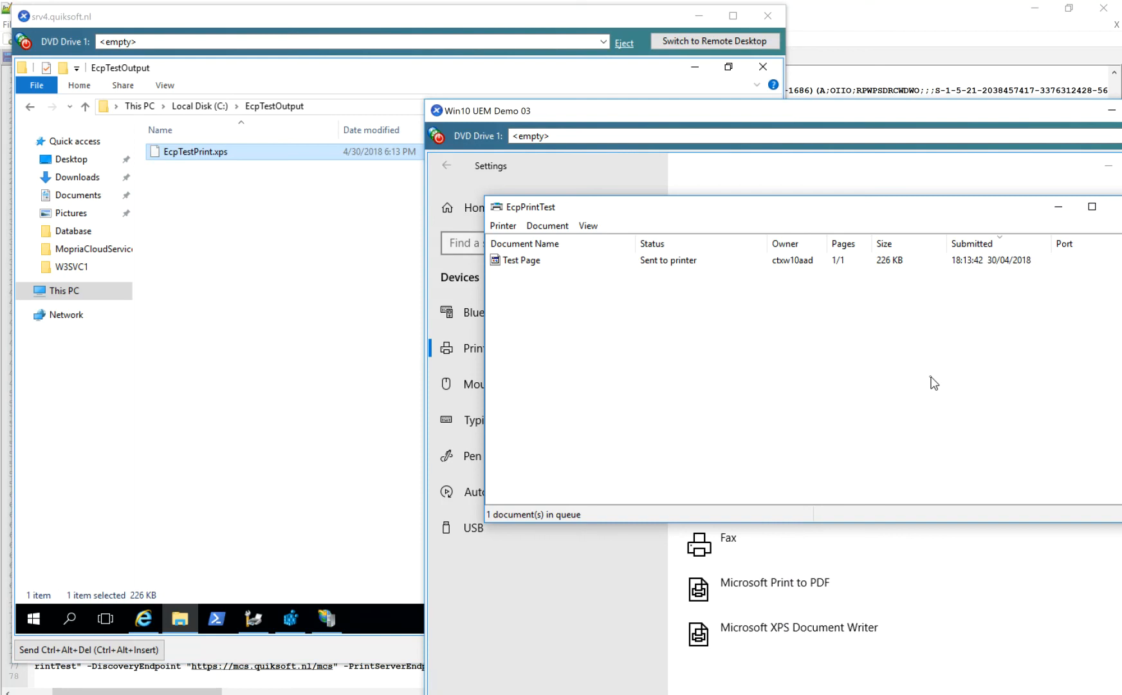
{"action": "left_click_drag", "start_coordinate": [984, 213], "coordinate": [940, 213]}
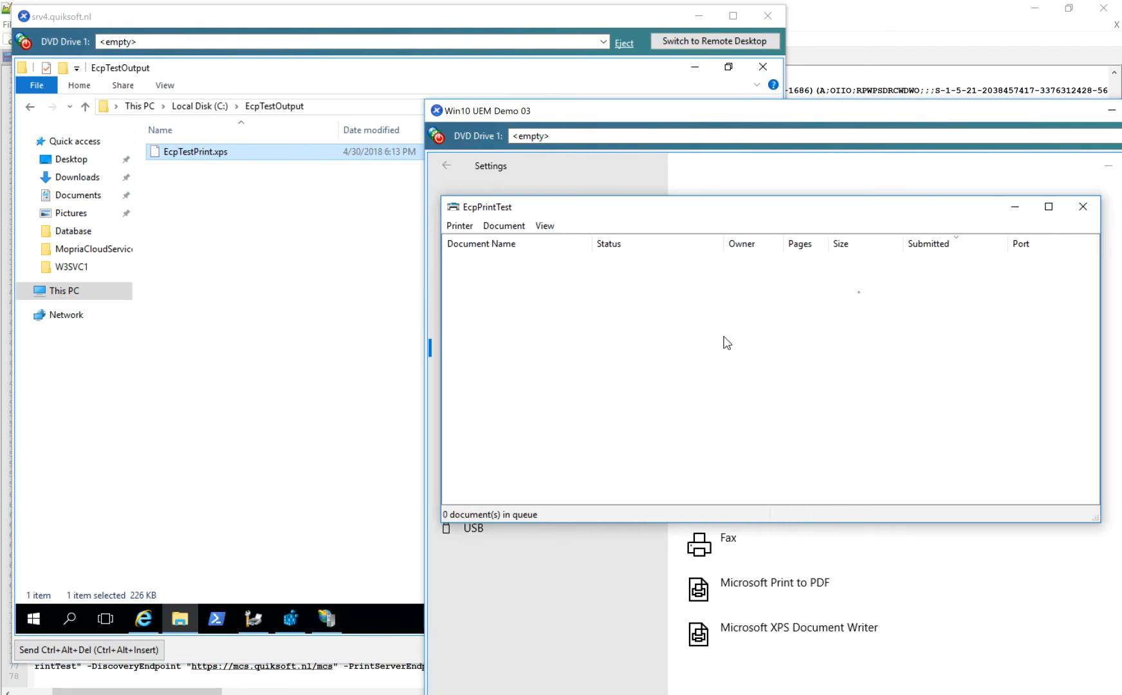
{"action": "right_click", "coordinate": [243, 156]}
{"action": "left_click", "coordinate": [284, 300]}
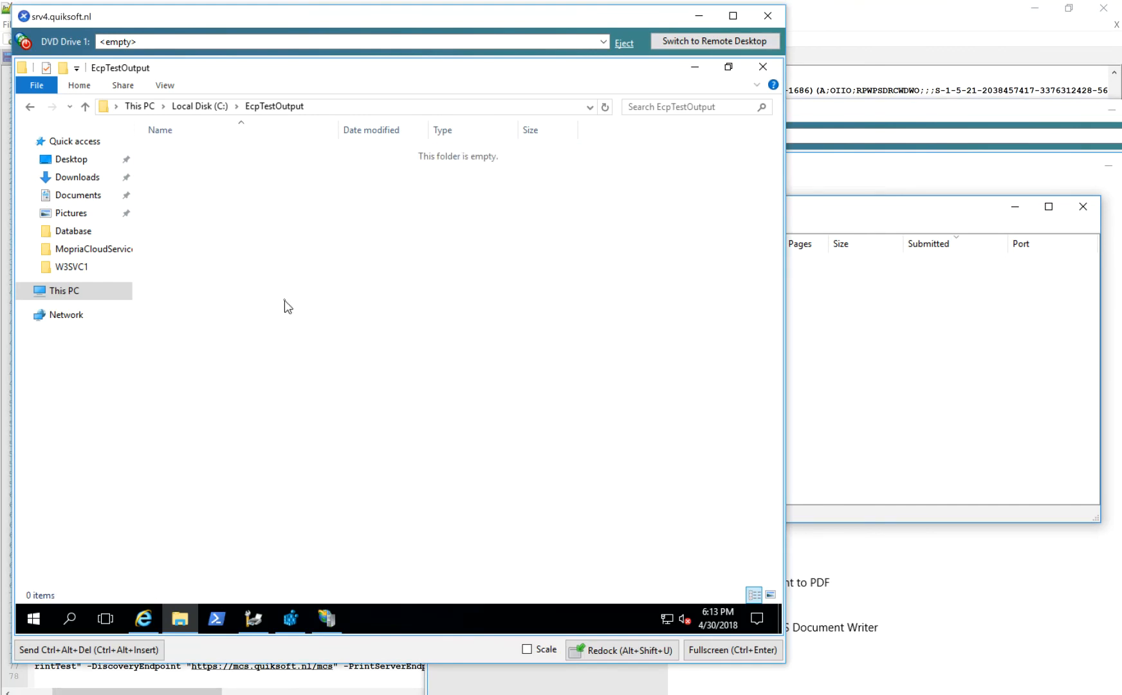
Return to the EcpPrintTest queue on Win10 UEM Demo 03 and print another test page from the printer properties.
{"action": "left_click", "coordinate": [951, 417]}
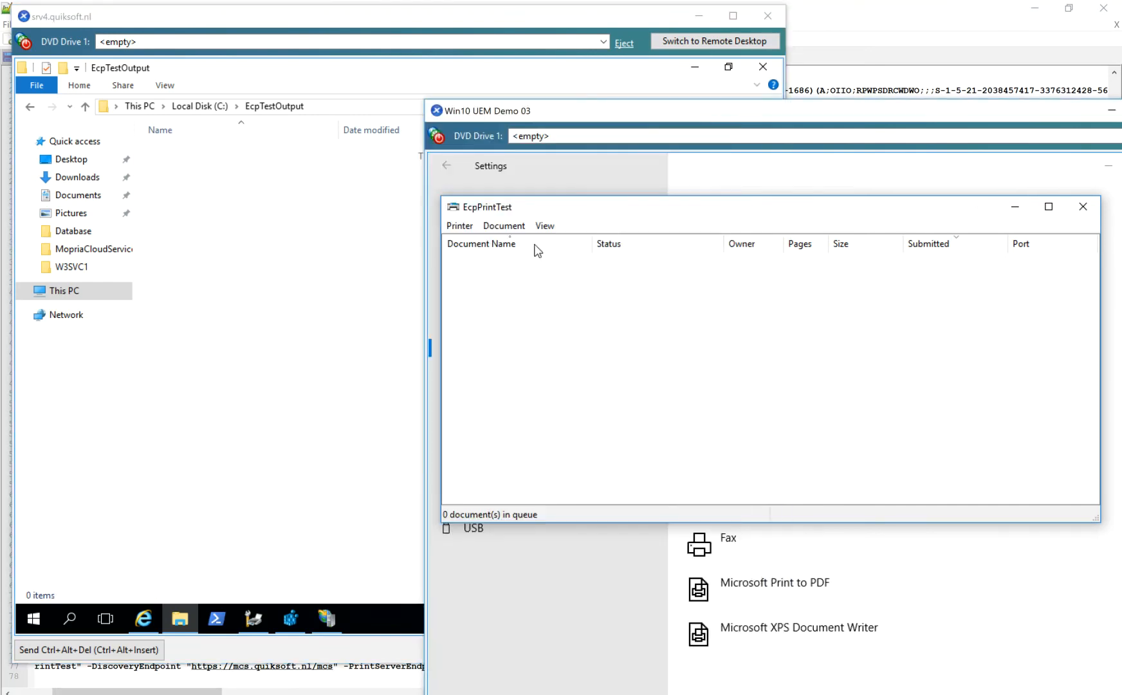
{"action": "left_click", "coordinate": [459, 226]}
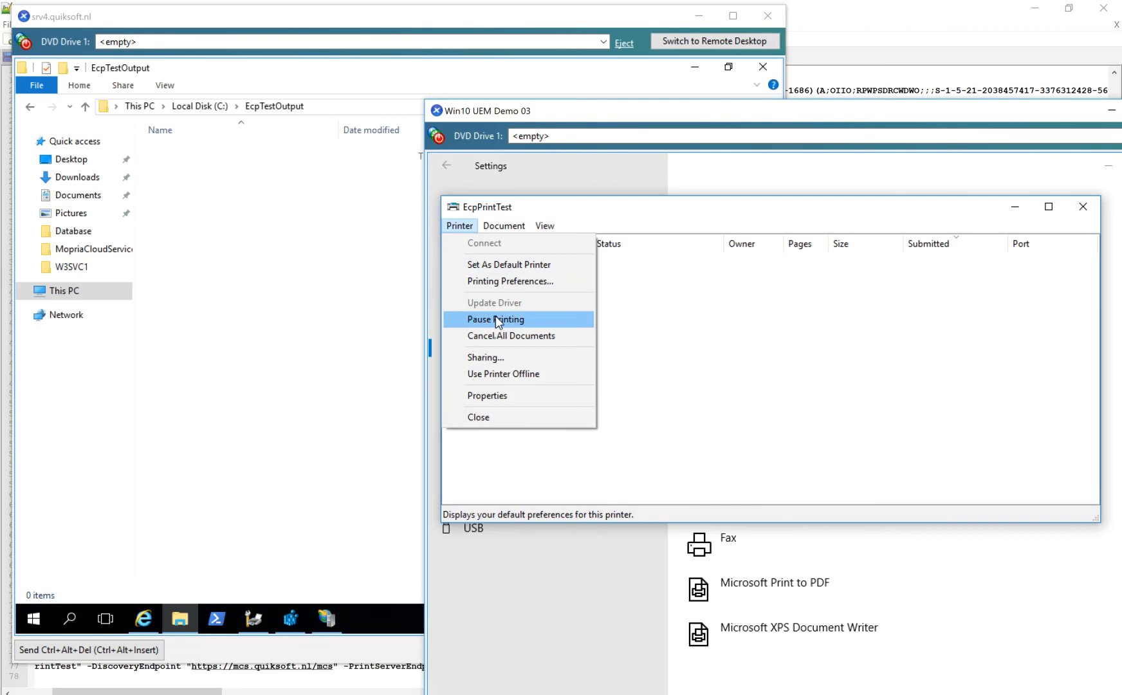
{"action": "left_click", "coordinate": [498, 397]}
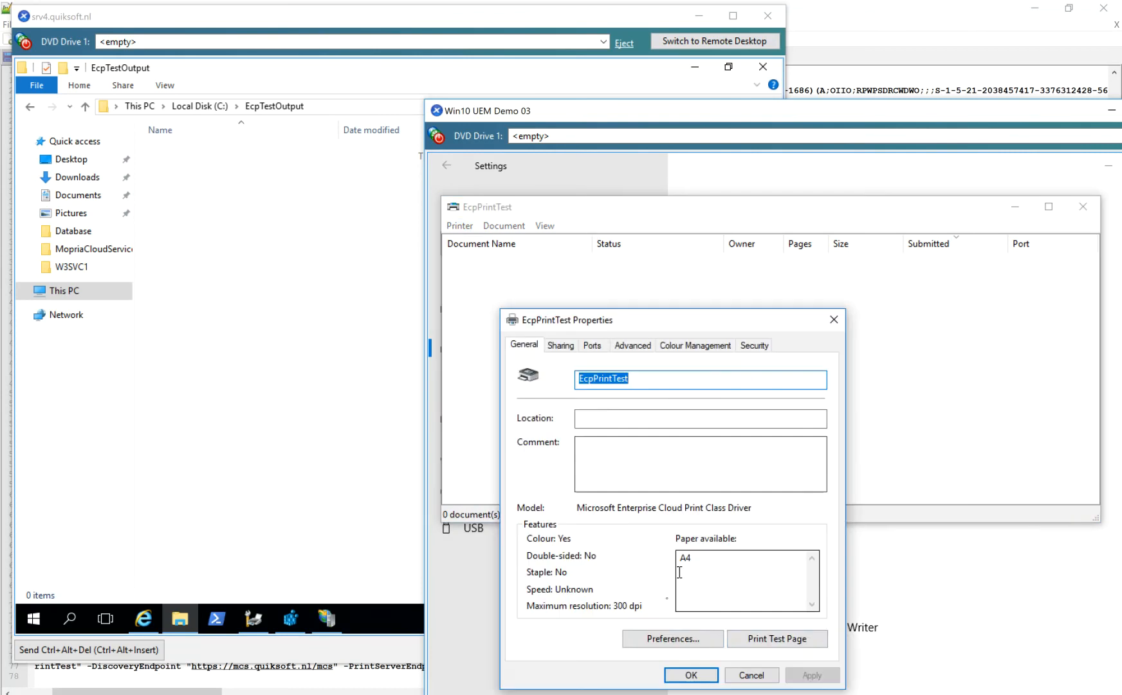
{"action": "left_click", "coordinate": [769, 637]}
{"action": "left_click", "coordinate": [902, 467]}
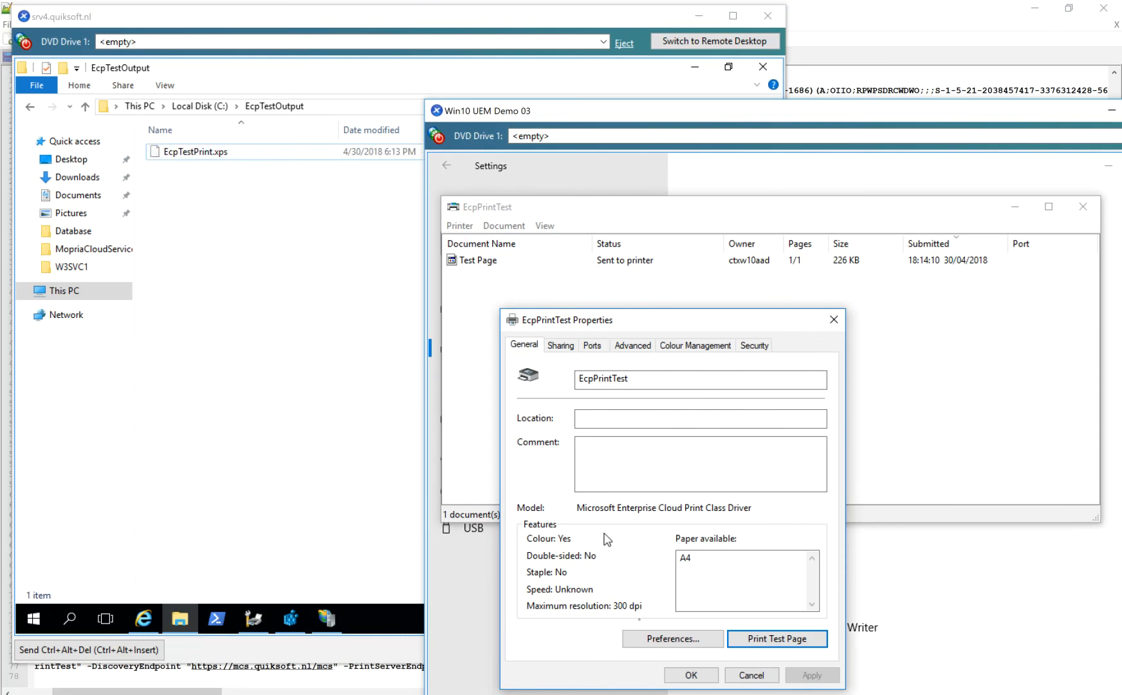
{"action": "left_click", "coordinate": [690, 675]}
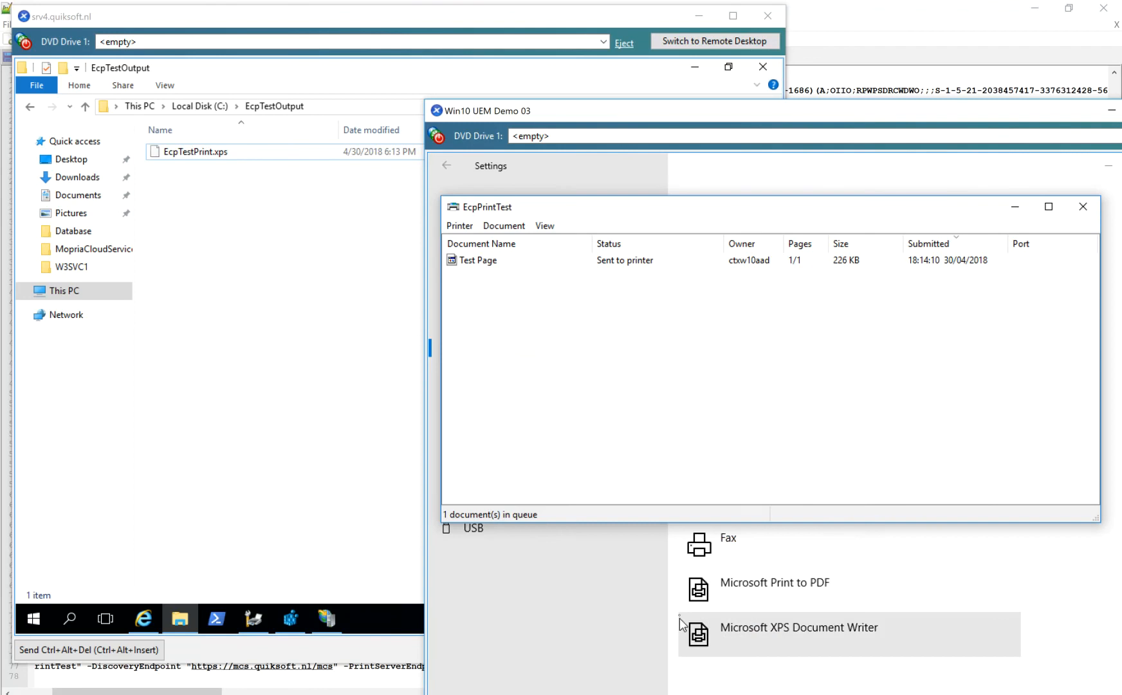